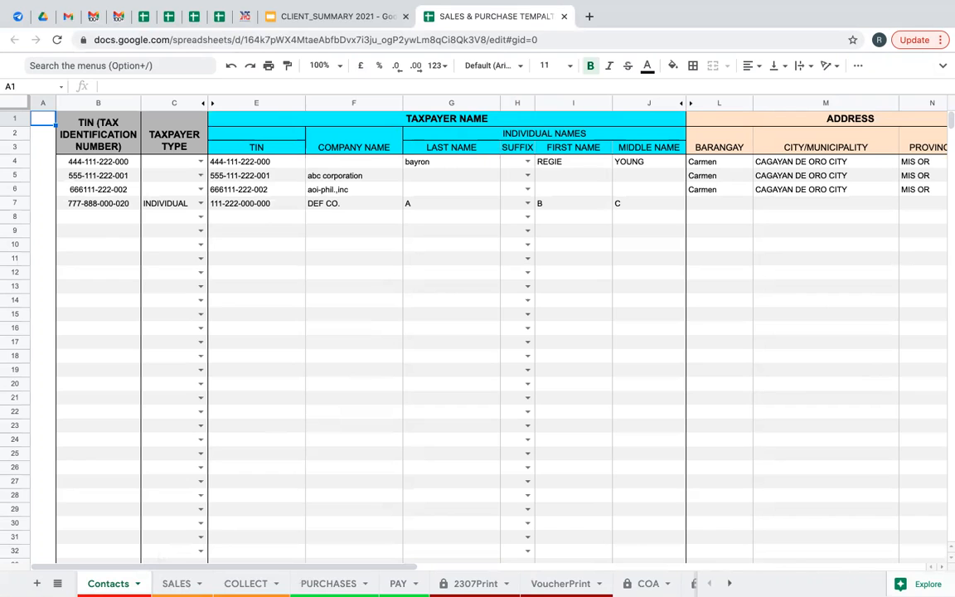
Step through the SALES, COLLECT, PURCHASES, PAY, 2307Print and VoucherPrint sheets to COA.
click(176, 584)
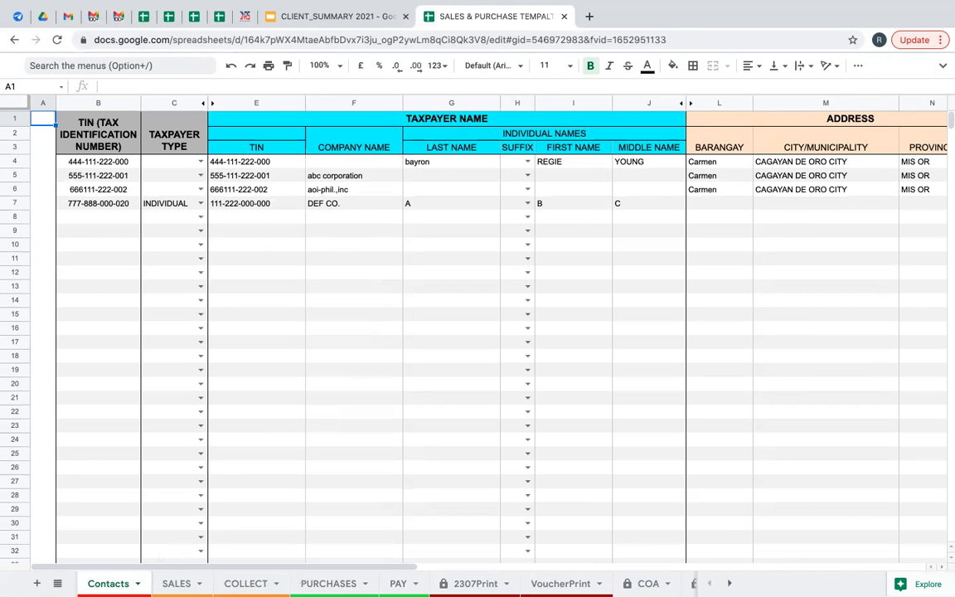
click(245, 584)
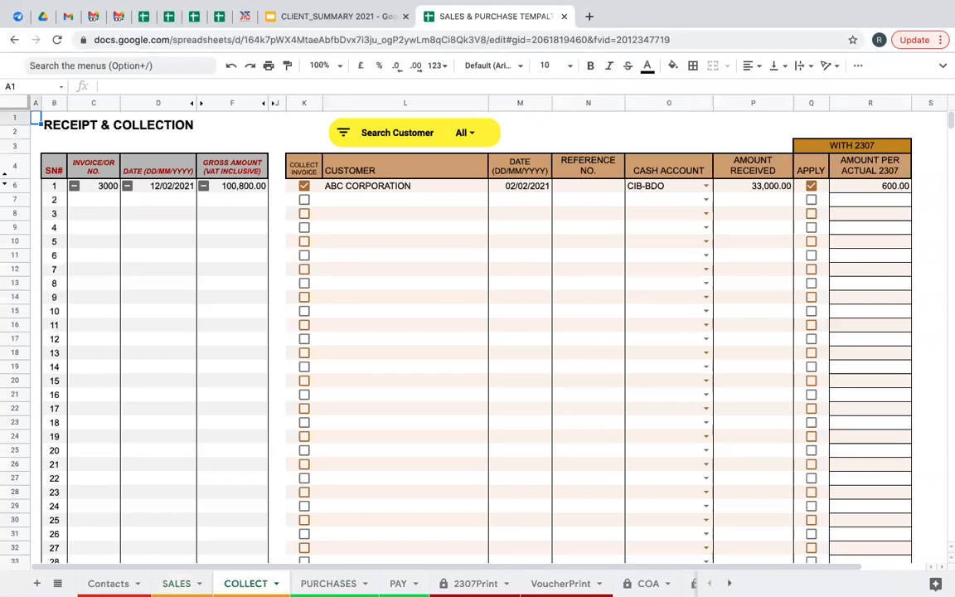
click(328, 583)
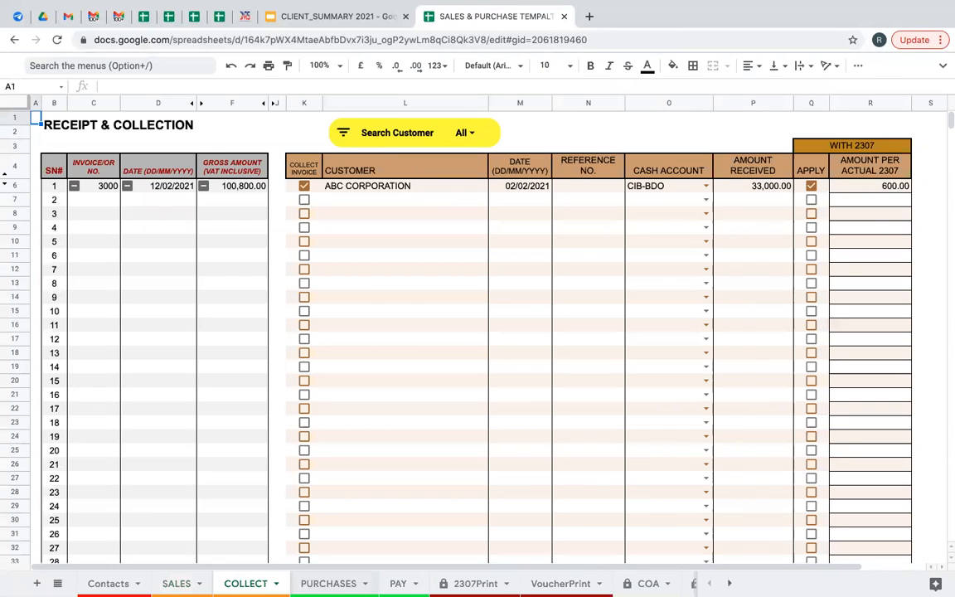
click(398, 584)
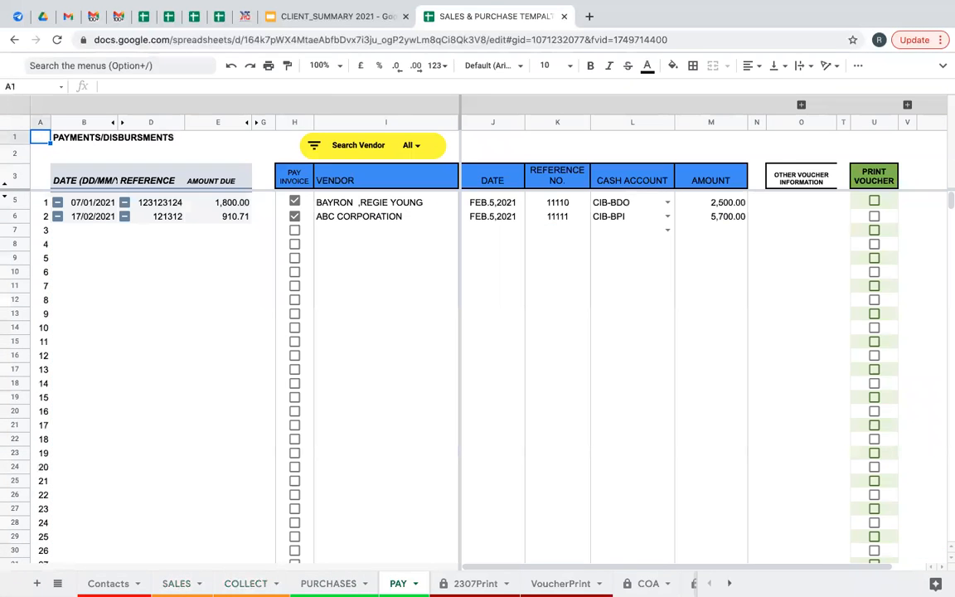
click(475, 583)
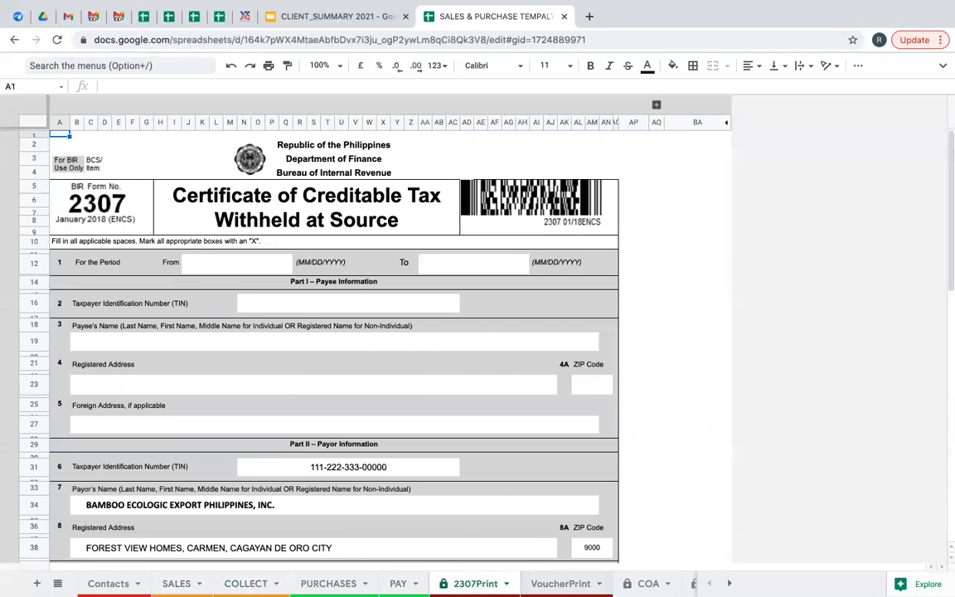
click(561, 584)
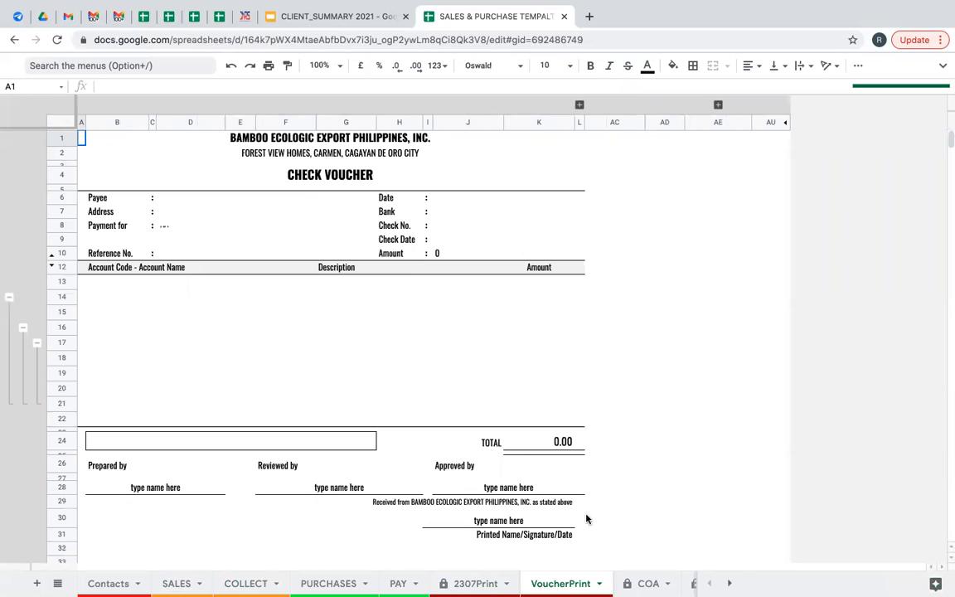
click(646, 584)
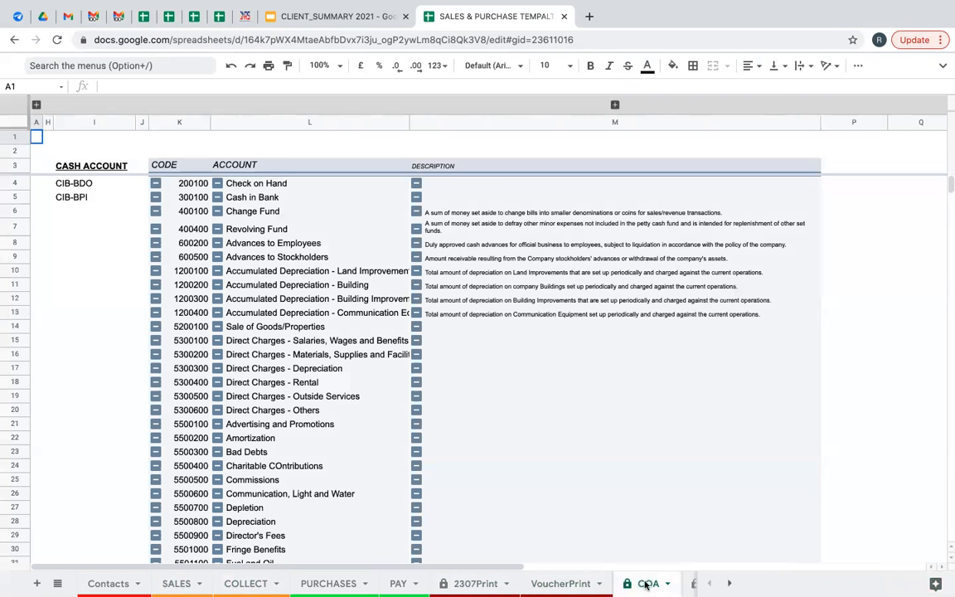
Return to the COA sheet from VoucherPrint and scroll through the chart of accounts.
mouse_move(669, 5)
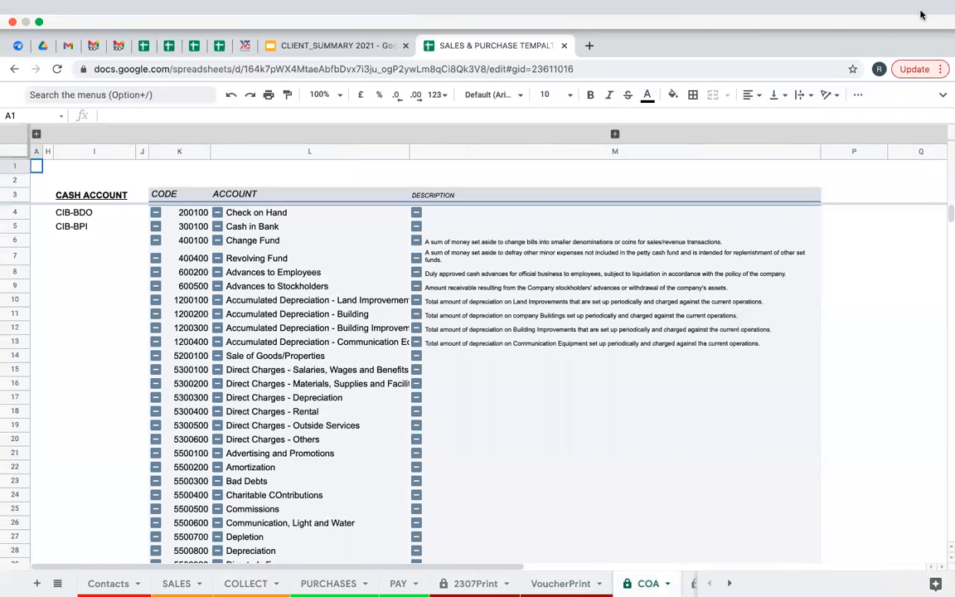
key(alt+Up)
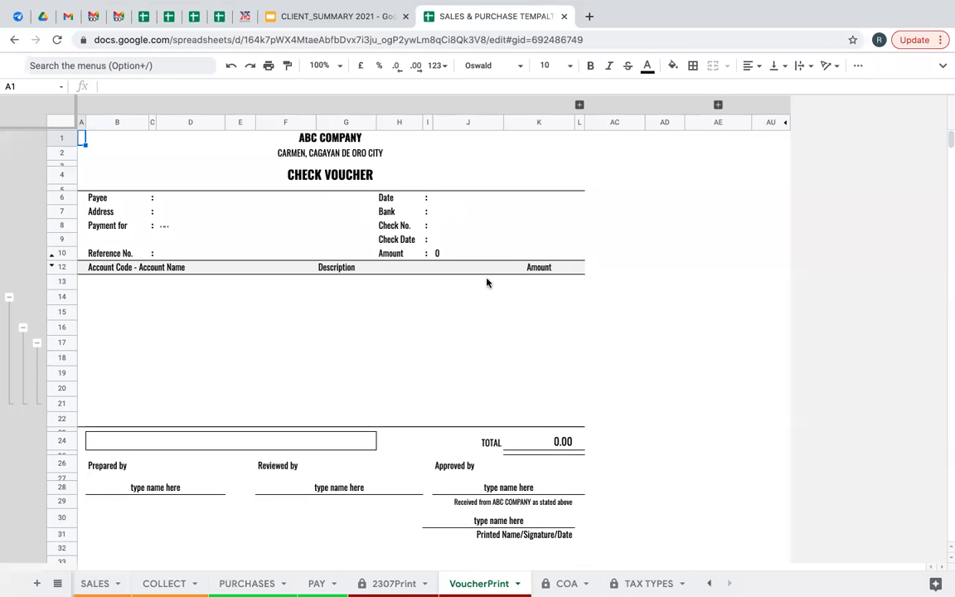
click(572, 583)
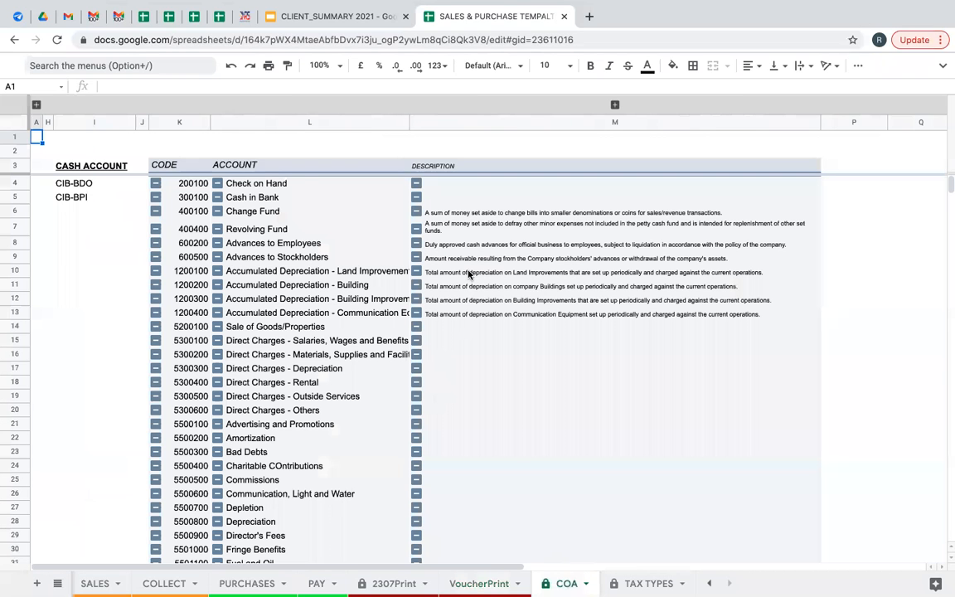
scroll(337, 330, down, 2)
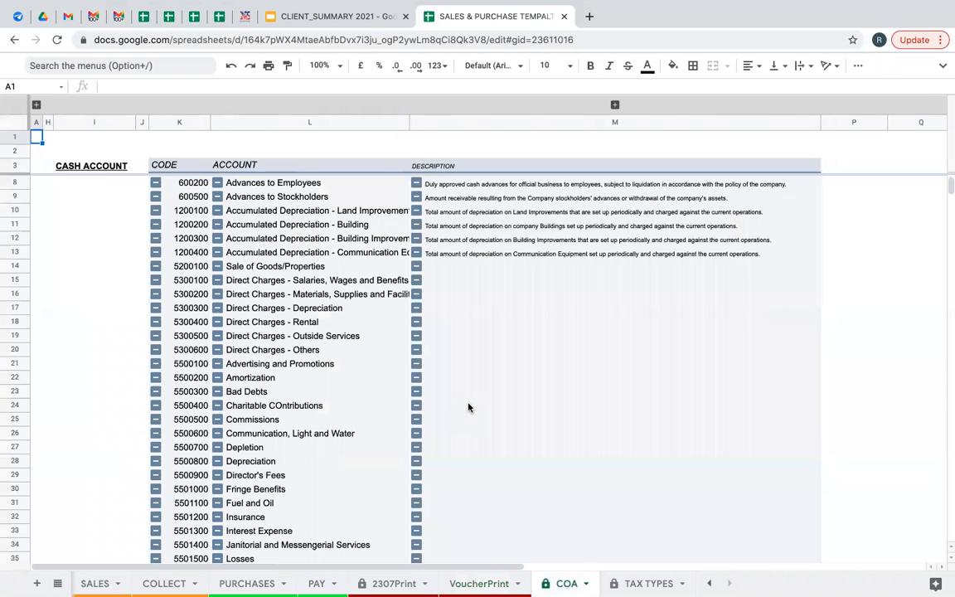
scroll(337, 346, down, 2)
scroll(338, 347, up, 4)
scroll(296, 336, down, 10)
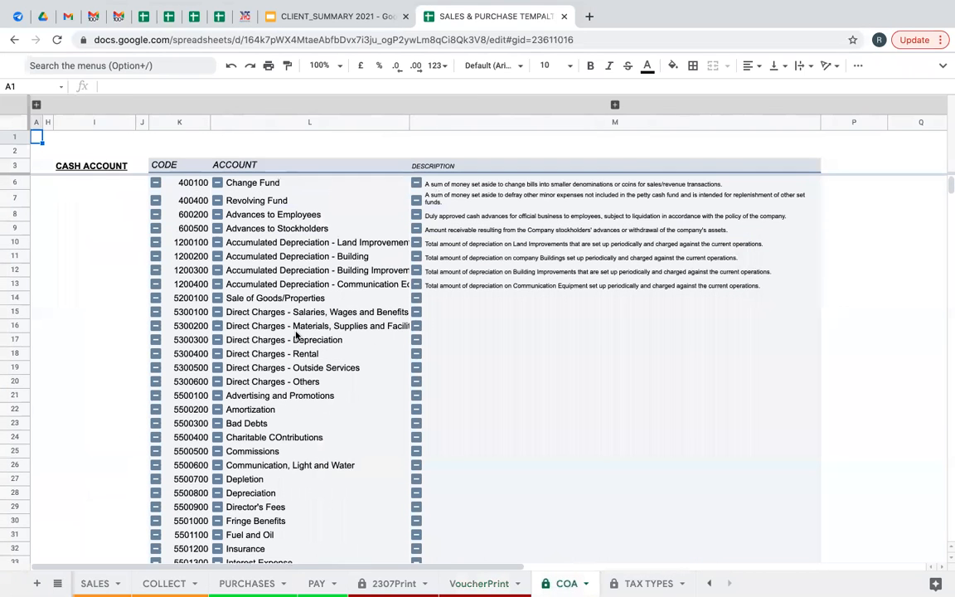
scroll(318, 355, up, 10)
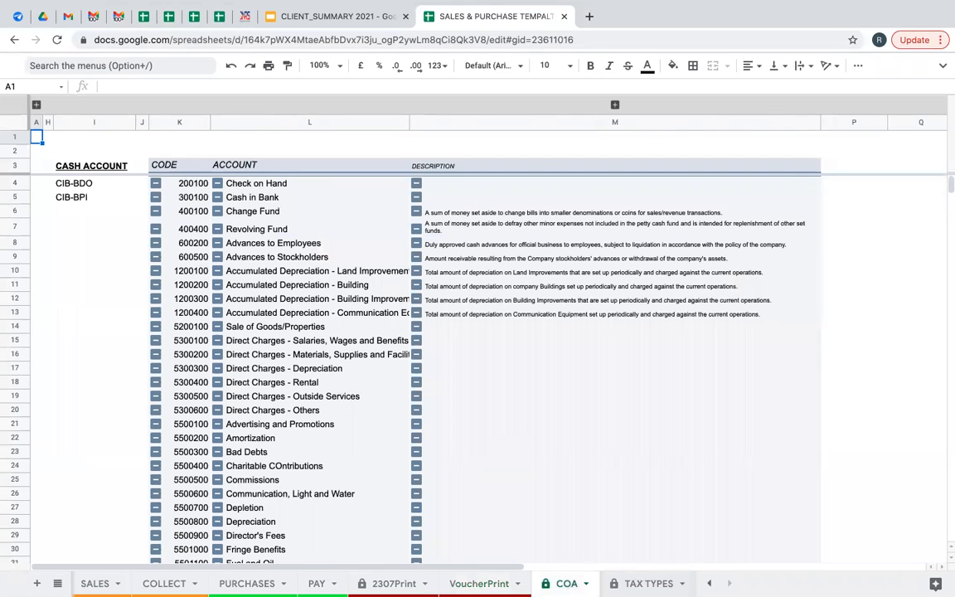
On TAX TYPES, review the goods expense types from VAT on Purchases (Goods) to Importation of Goods.
click(649, 584)
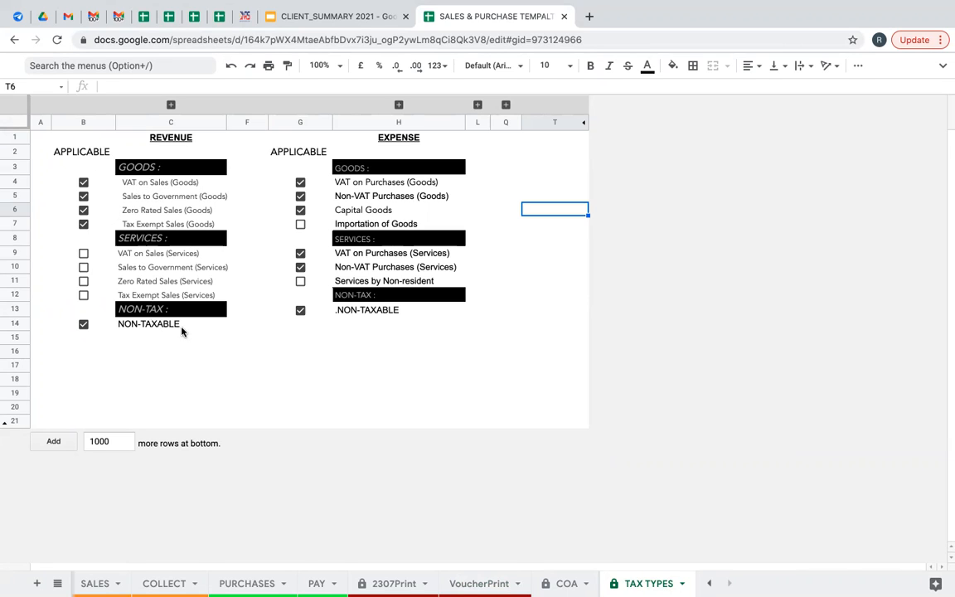
click(374, 187)
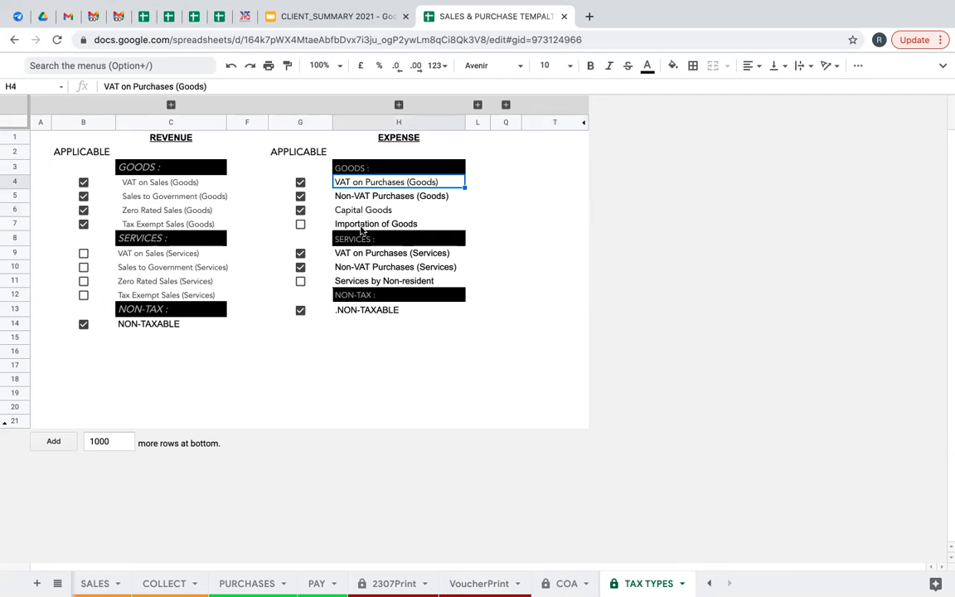
key(Down)
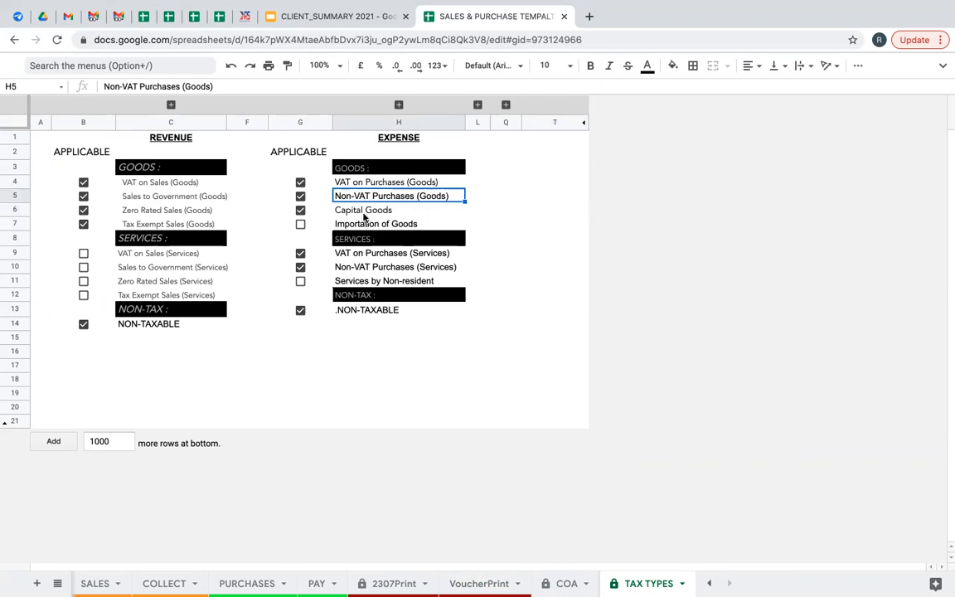
key(Down)
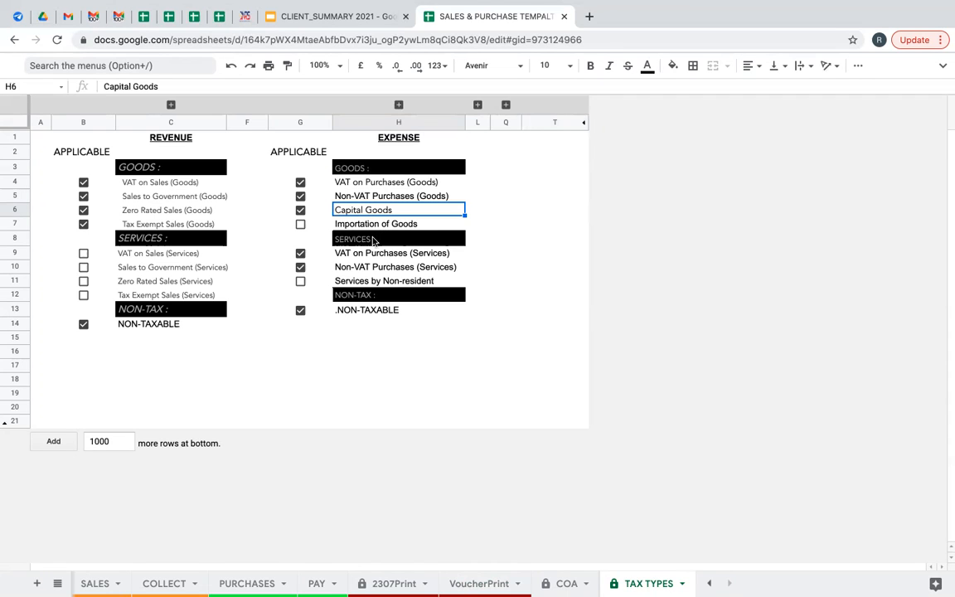
key(Down)
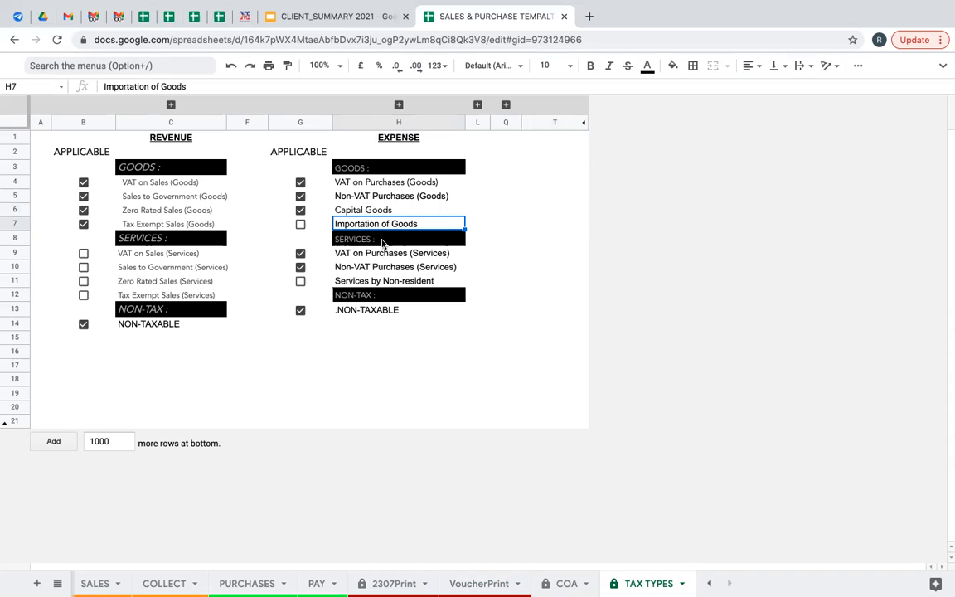
Check the SERVICES expense heading and VAT on Purchases (Services), then return to COA.
click(383, 242)
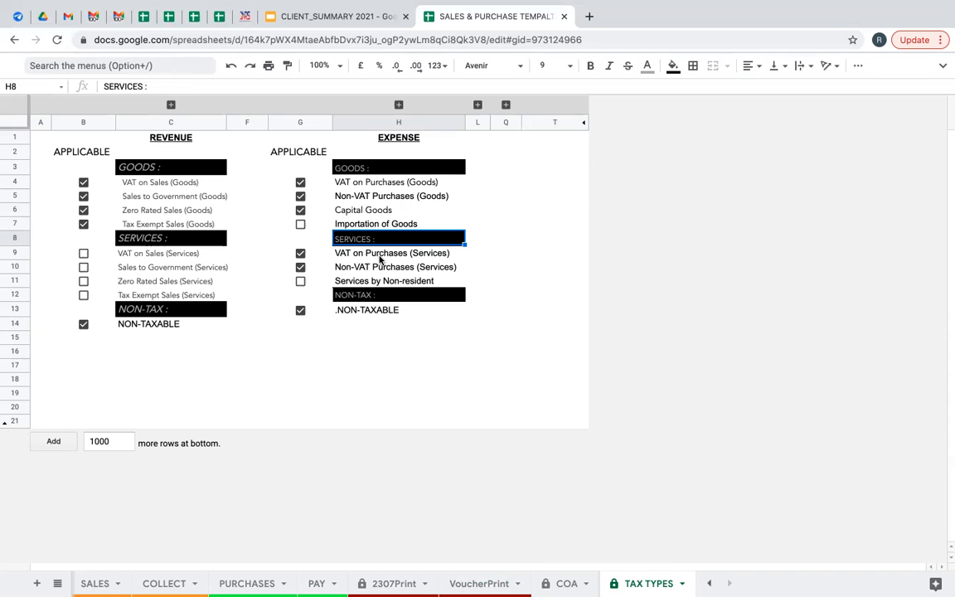
click(379, 256)
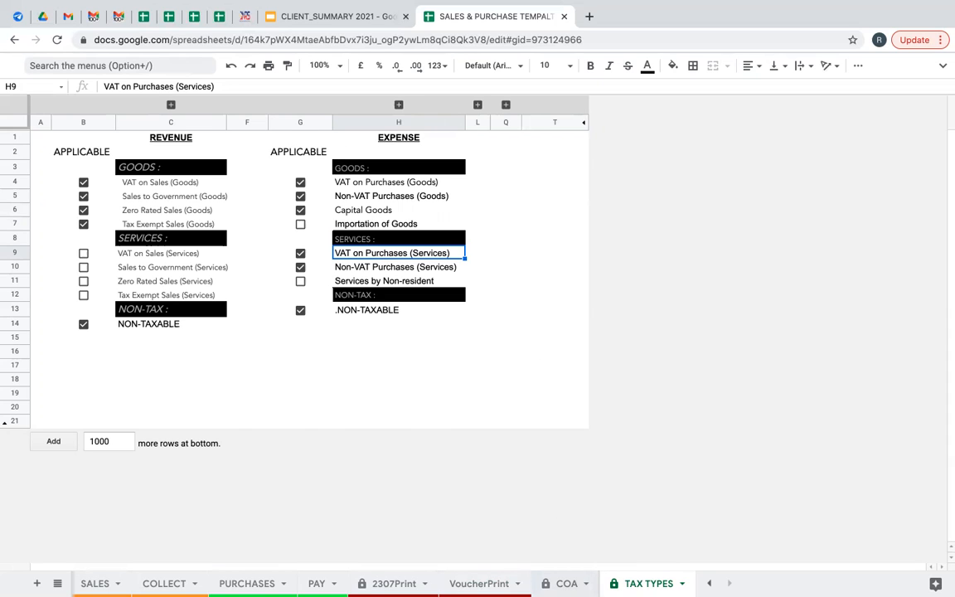
click(567, 583)
Use Alt+Up repeatedly to step back past PURCHASES and SALES toward Contacts.
key(alt+Up)
key(alt+Up)
key(alt+Up)
key(alt+Up)
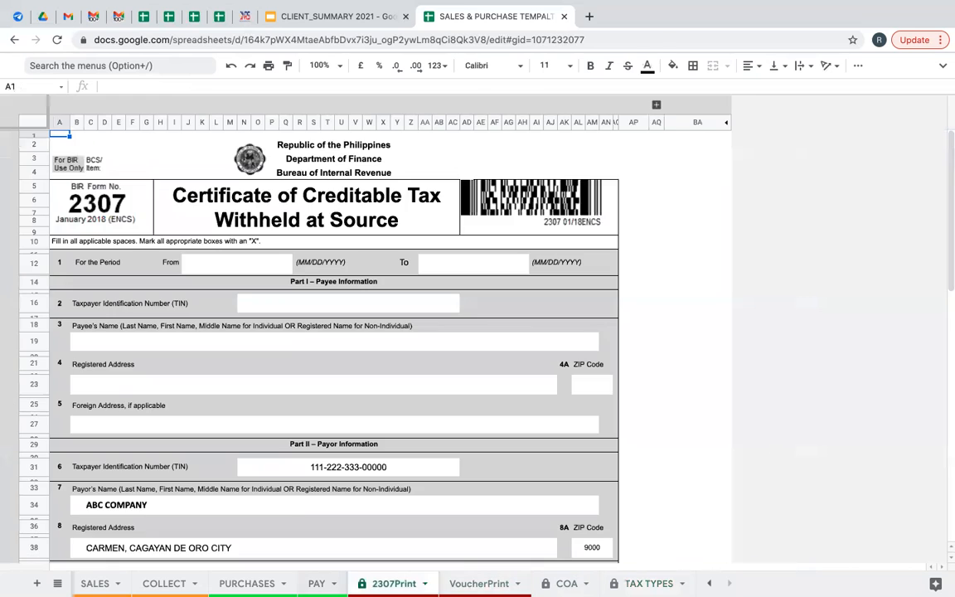
key(alt+Up)
key(alt+Up)
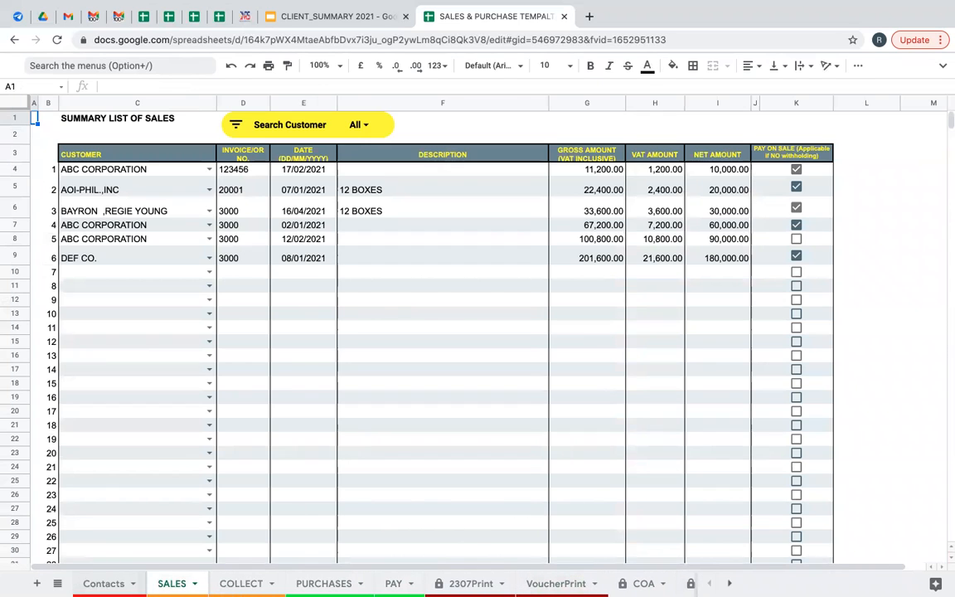
key(alt+Up)
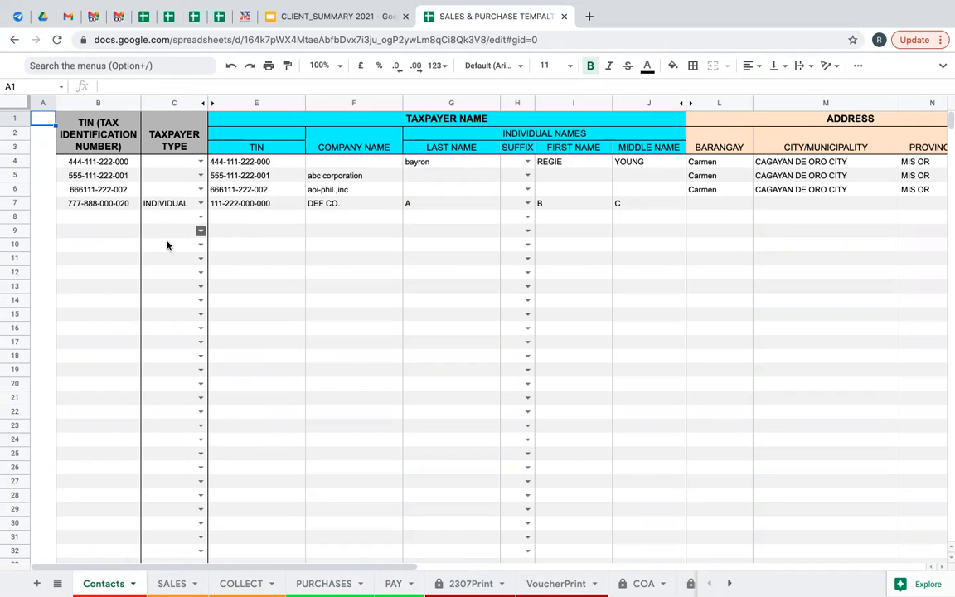
Enter the new contact's taxpayer identification number in B8, correcting a mistyped digit.
click(95, 219)
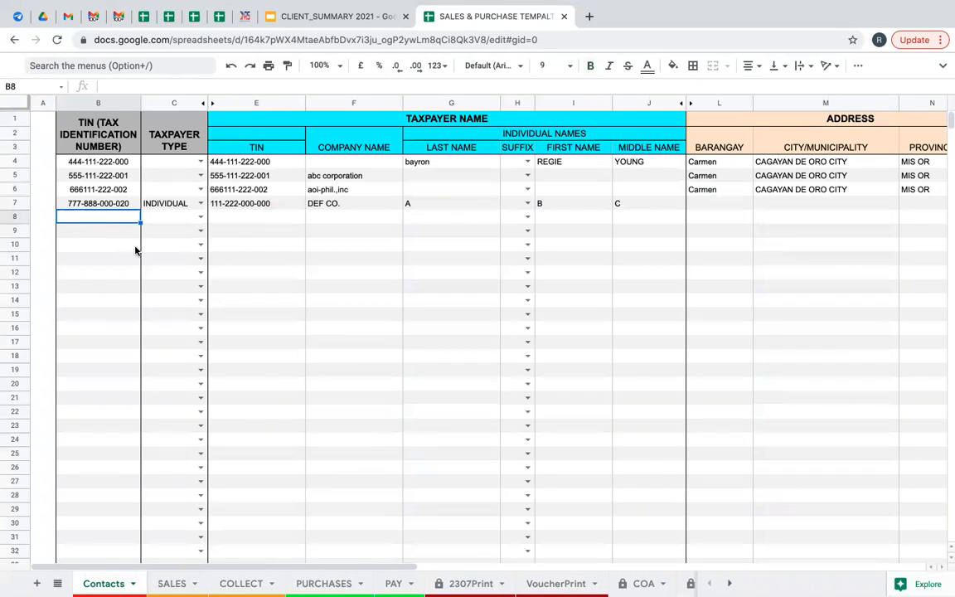
text(111-1)
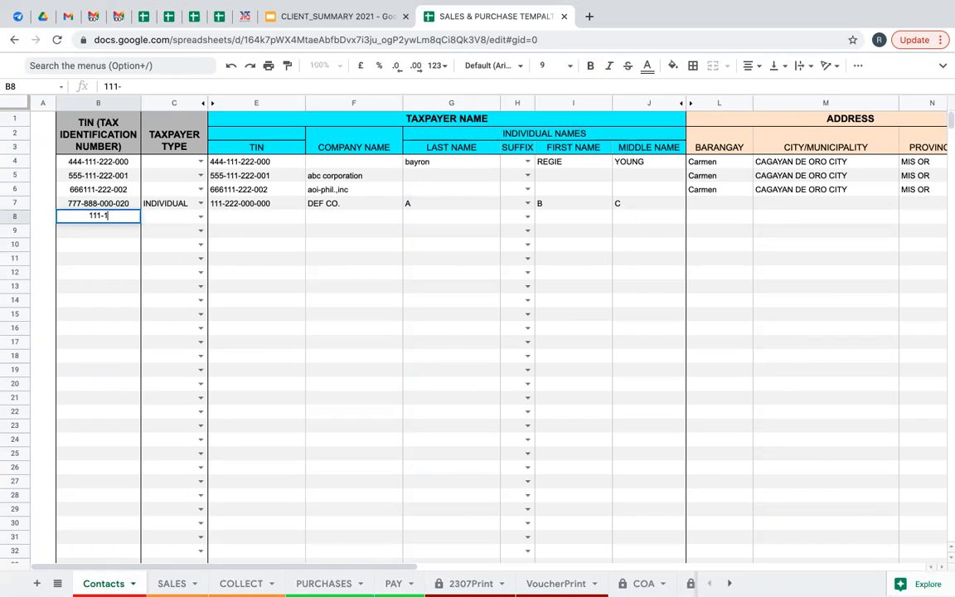
key(BackSpace)
text(222-000)
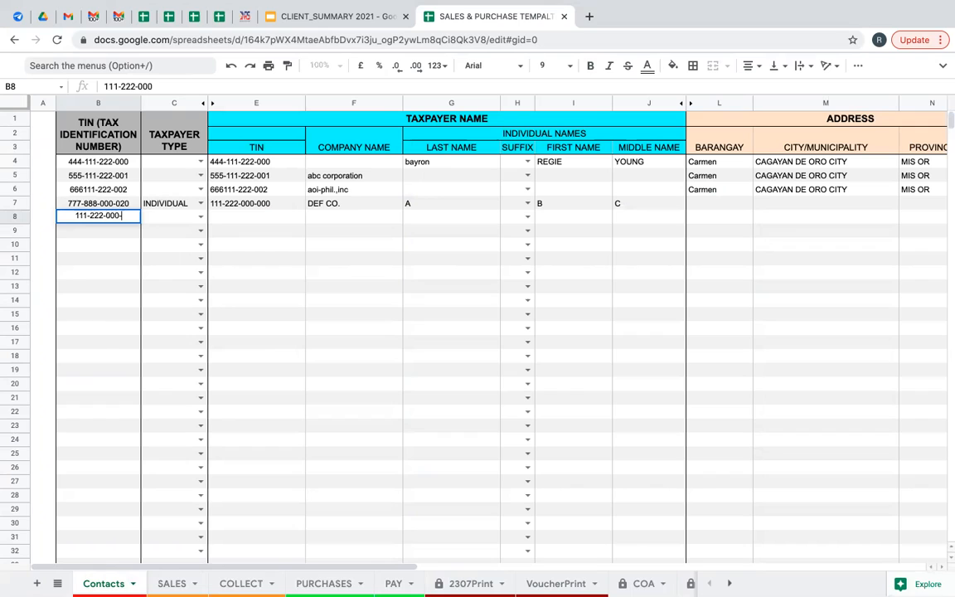
text(-111)
click(165, 216)
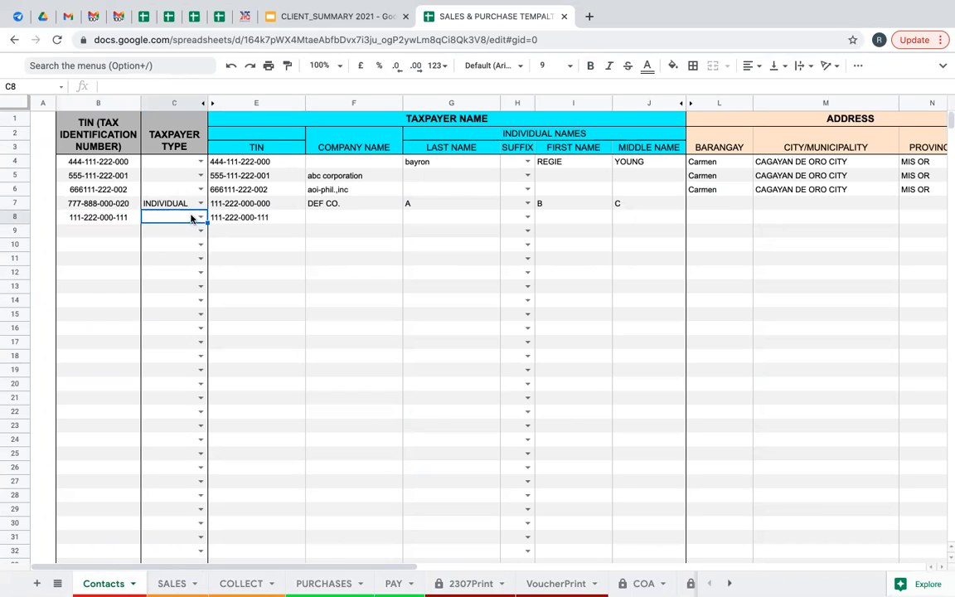
key(Up)
key(Left)
Set row 8's taxpayer type to INDIVIDUAL.
click(179, 215)
click(200, 218)
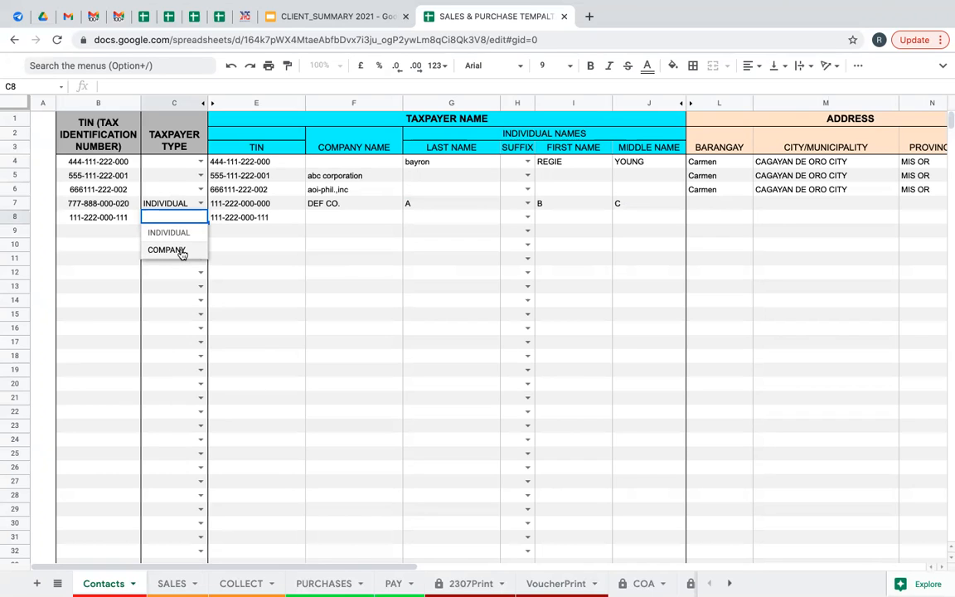
click(169, 233)
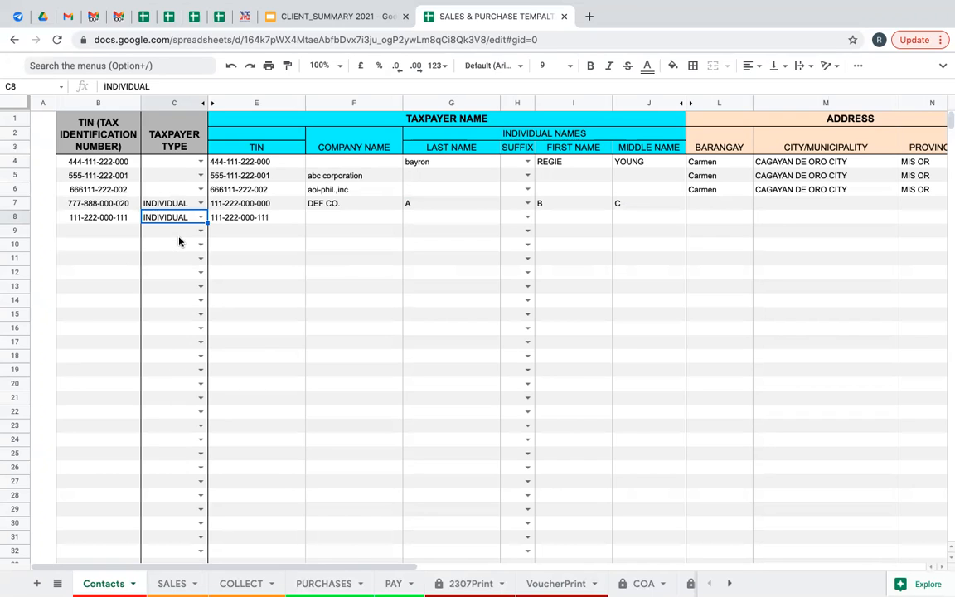
Compare E8's =B8 formula with B8 and point out the INDIVIDUAL NAMES section.
click(255, 219)
click(121, 218)
click(249, 218)
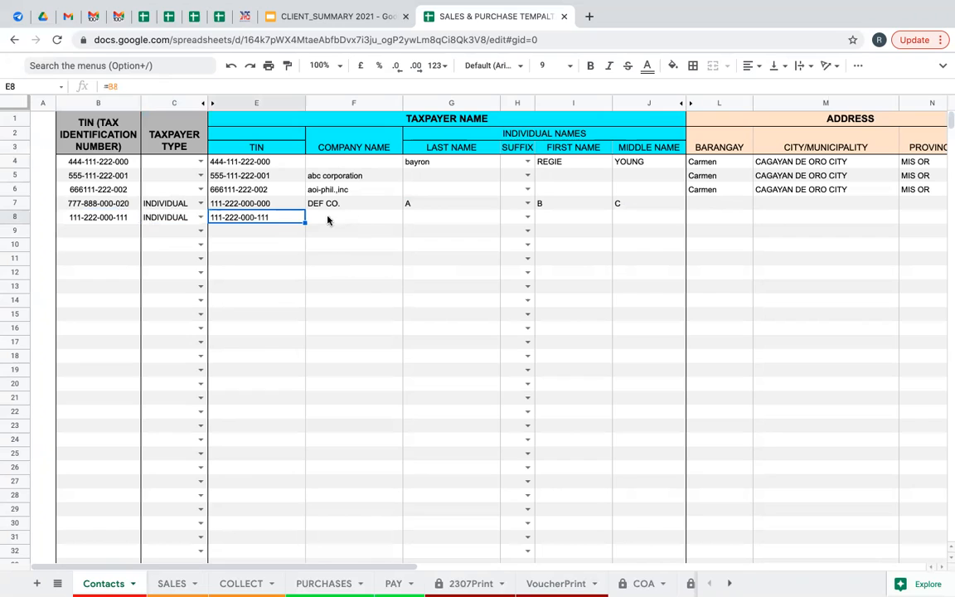
click(510, 136)
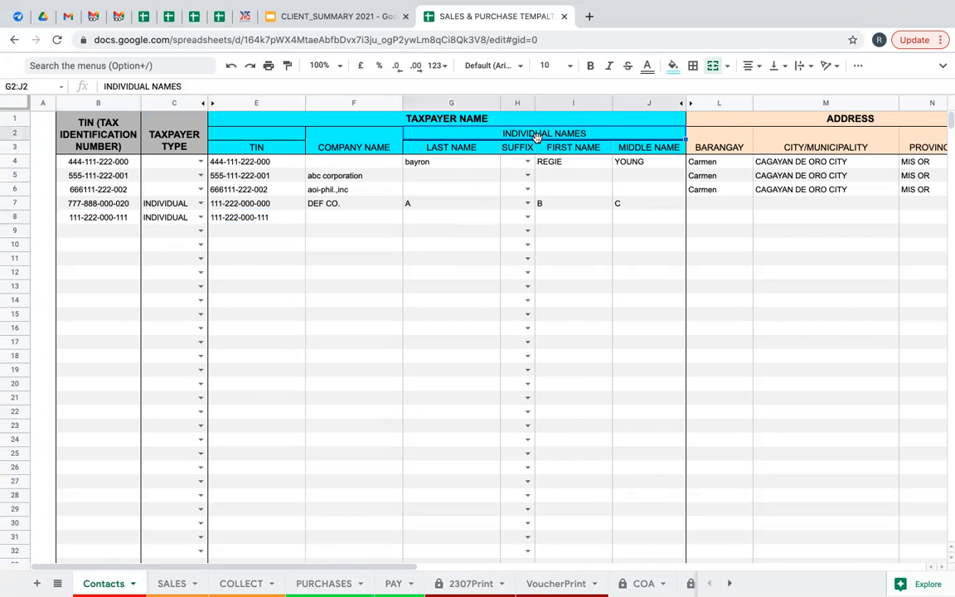
Enter the individual's last name in G8.
click(424, 217)
click(178, 218)
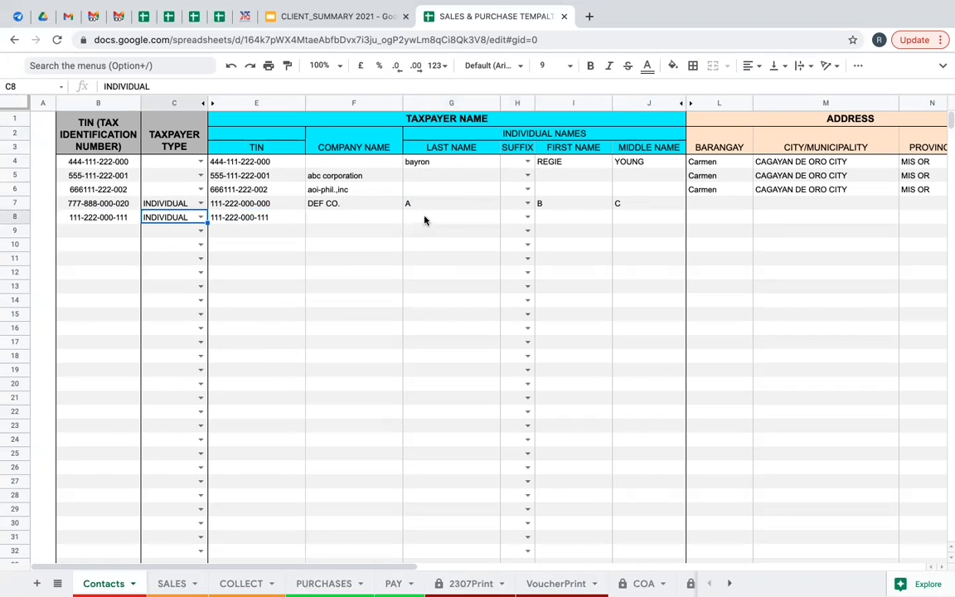
click(425, 220)
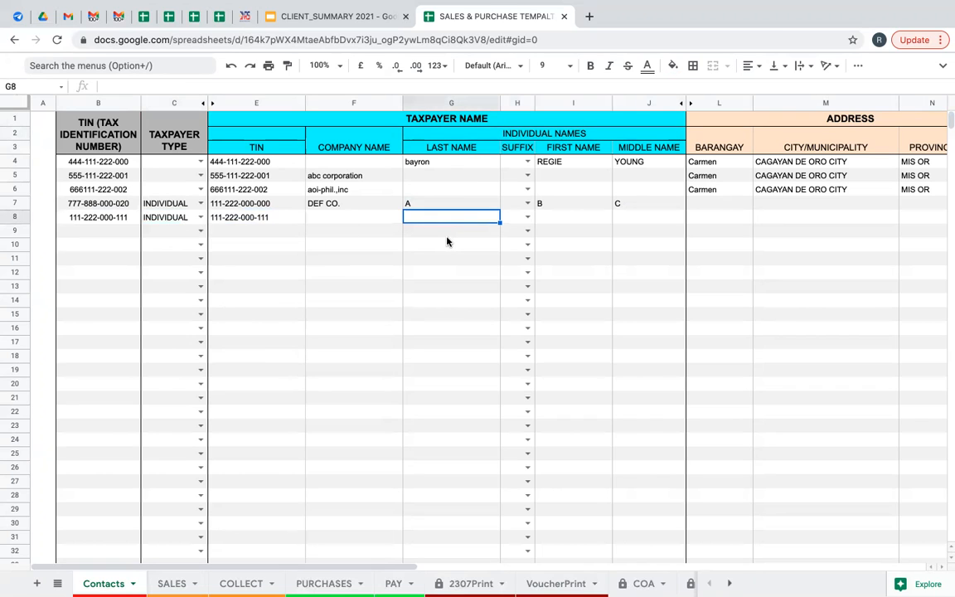
text(DELA)
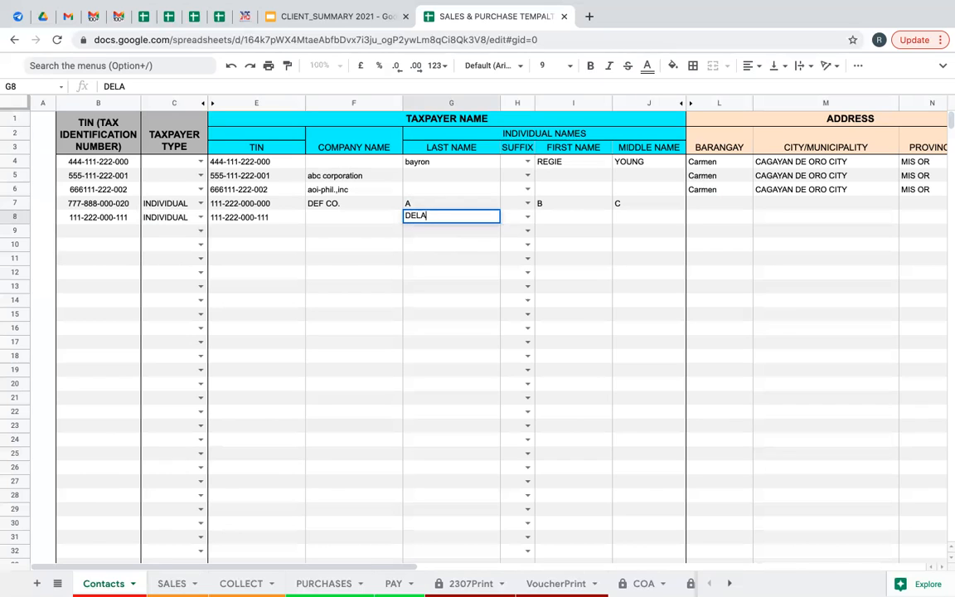
text( CRUZ)
Leave the suffix blank and enter the first and middle names in I8 and J8.
click(526, 215)
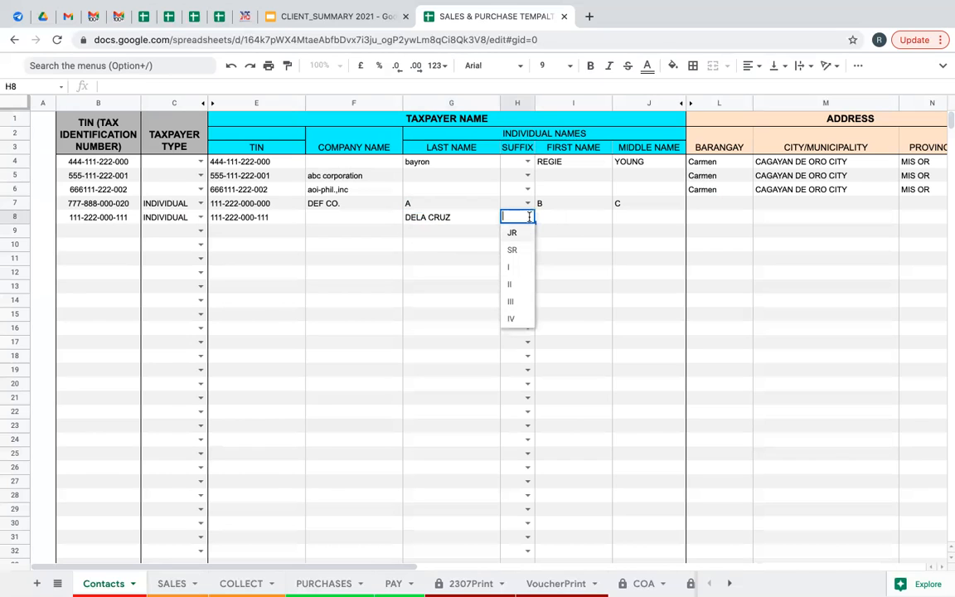
click(551, 221)
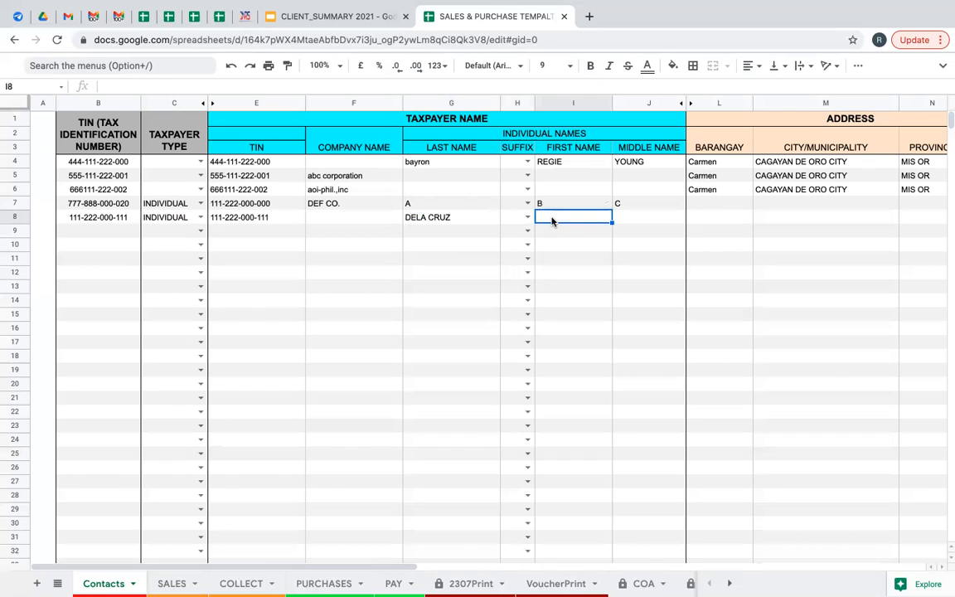
text(JUAN)
key(Tab)
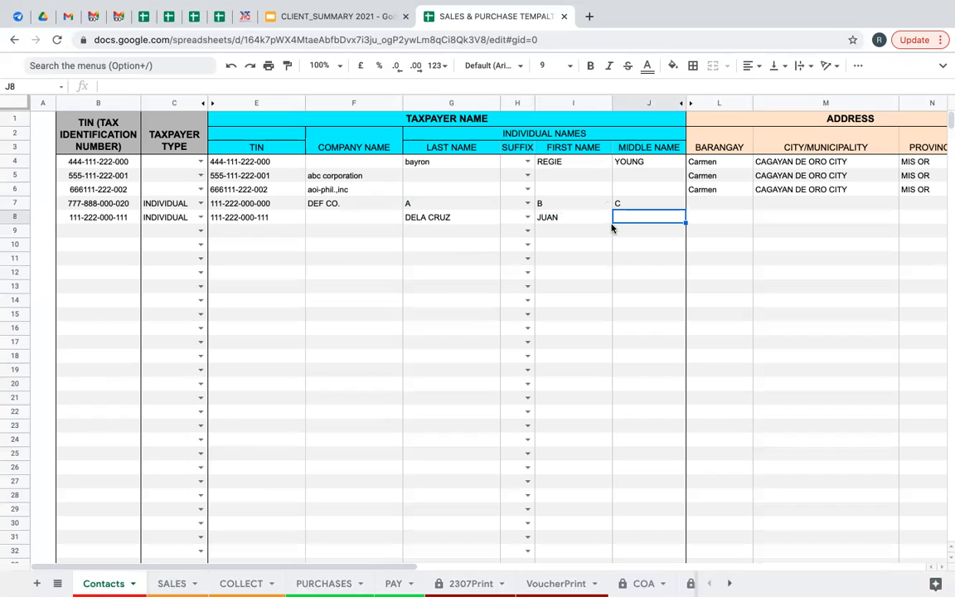
text(PENDUCO)
key(Return)
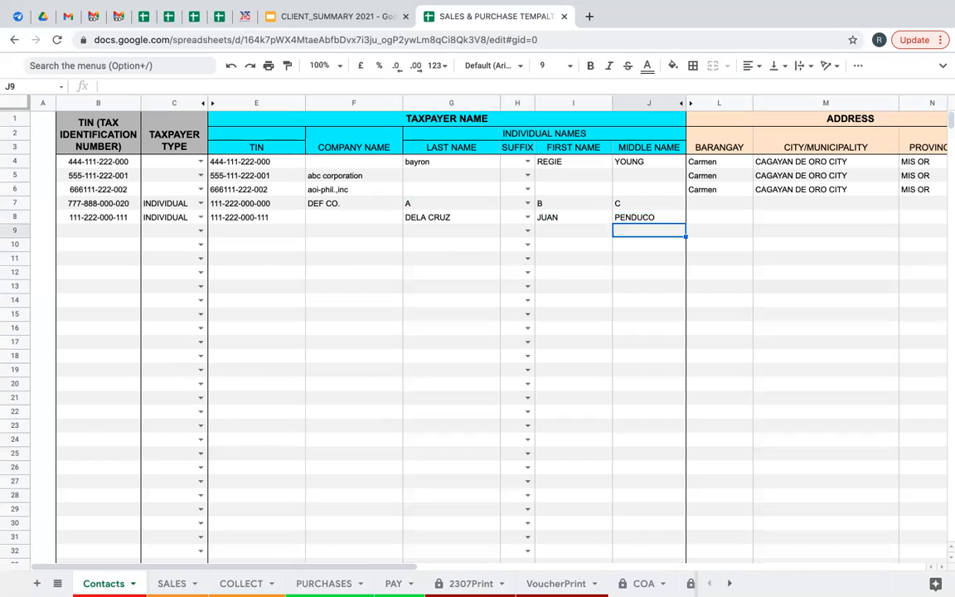
key(Up)
key(Left)
key(Left)
key(Left)
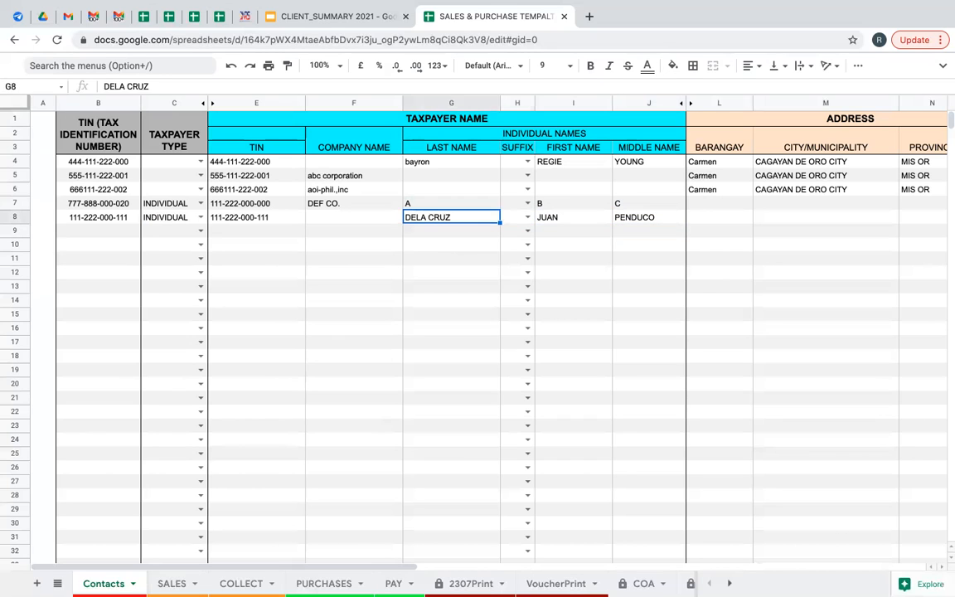
key(Left)
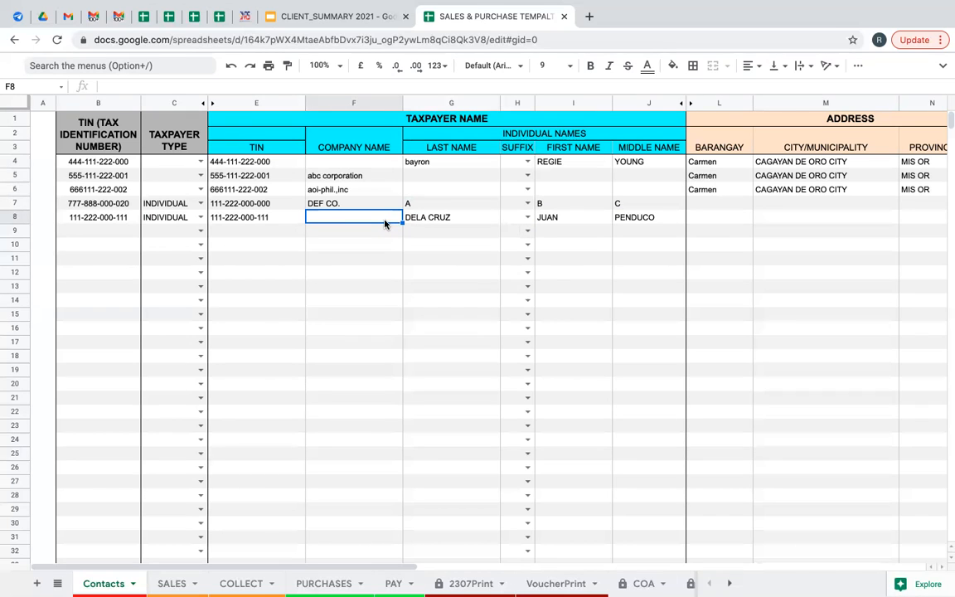
Enter JPD GAS STATION as row 8's company name, fixing a typo.
text(JPD)
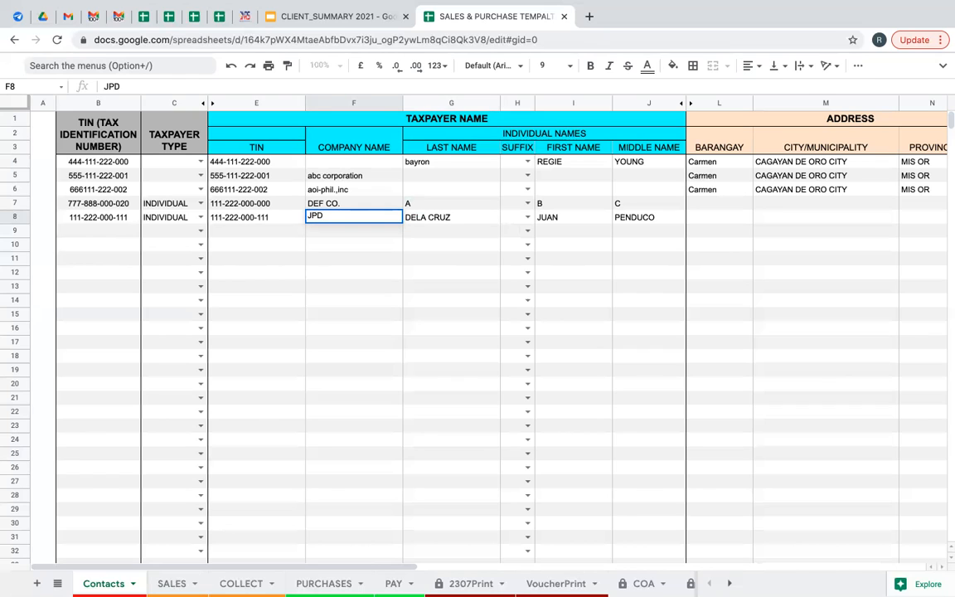
text( CASO)
key(BackSpace)
key(BackSpace)
key(BackSpace)
key(BackSpace)
text(GAS )
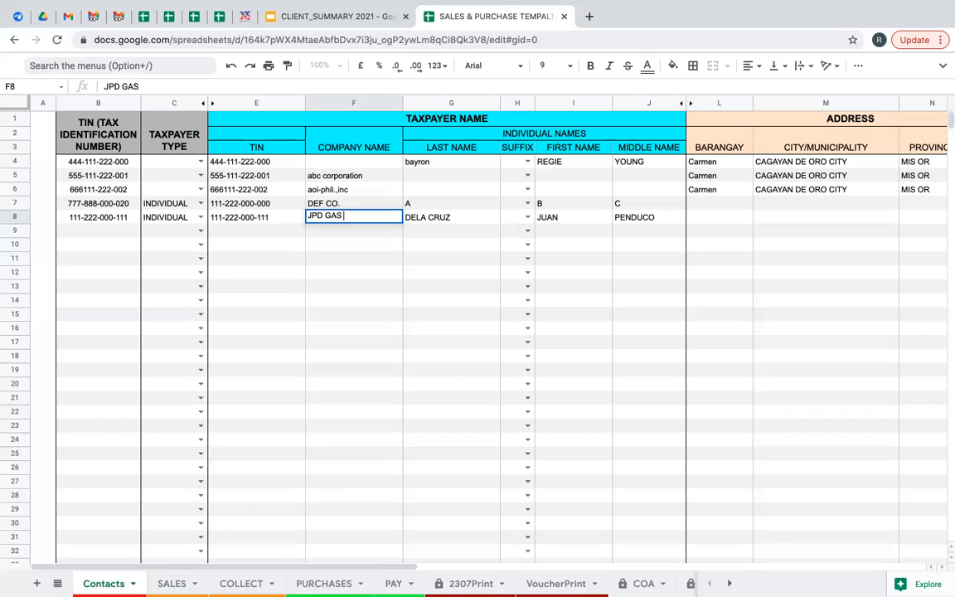
text(STATION)
key(Tab)
key(Left)
key(Right)
key(Right)
key(Left)
key(Left)
key(Left)
key(Left)
key(Right)
key(Right)
key(Right)
key(Right)
key(Right)
key(Right)
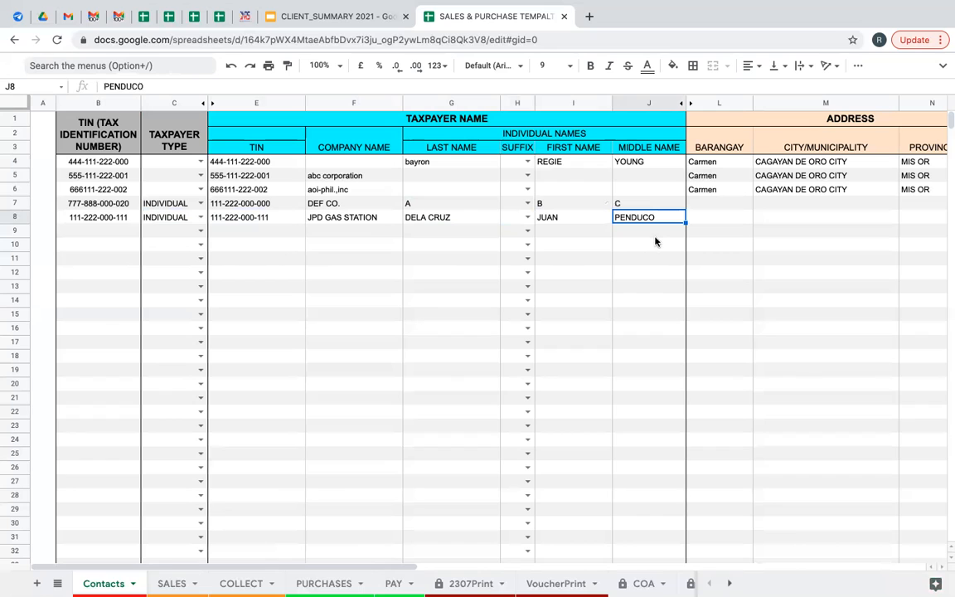
Fill row 8's barangay and copy the city from the existing contact above.
click(708, 219)
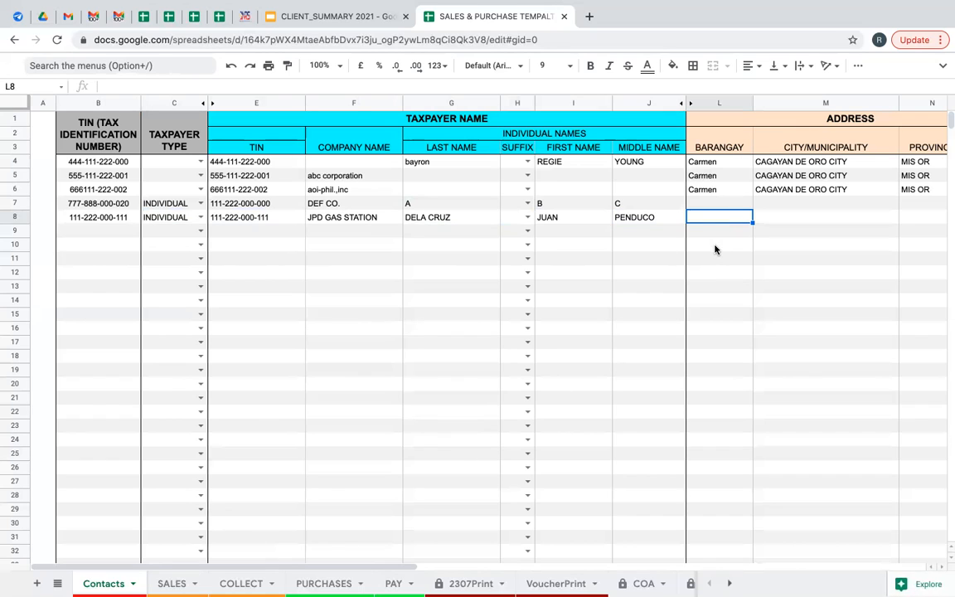
text(CAR)
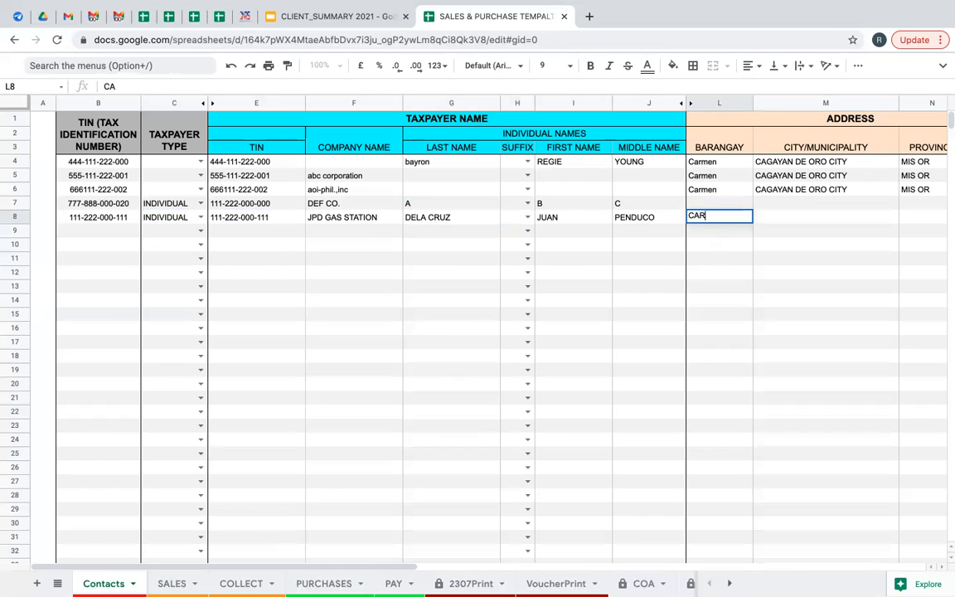
text(MEN)
key(Tab)
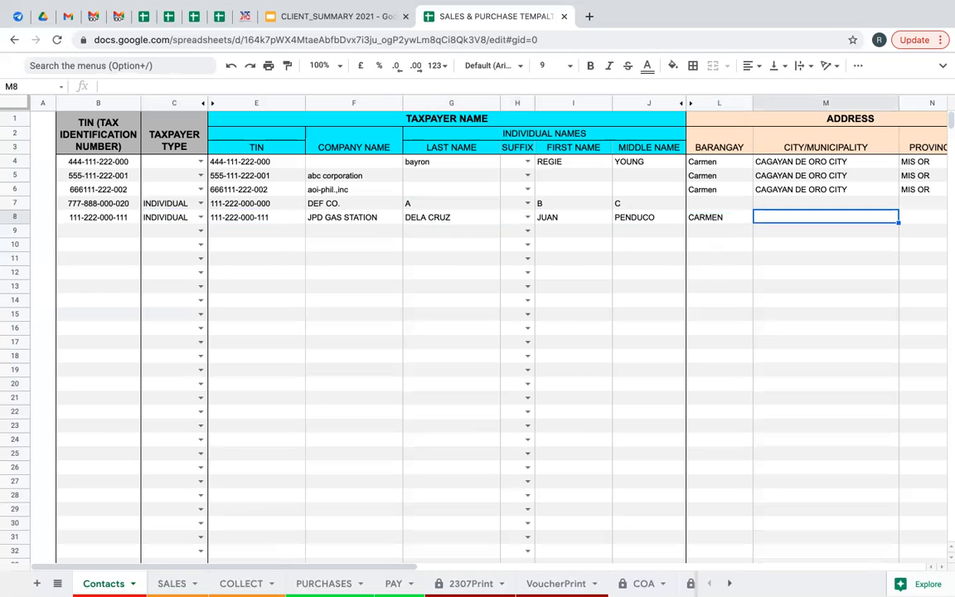
click(810, 188)
key(ctrl+c)
click(792, 217)
key(ctrl+v)
Fill in row 8's province and postal code.
click(905, 204)
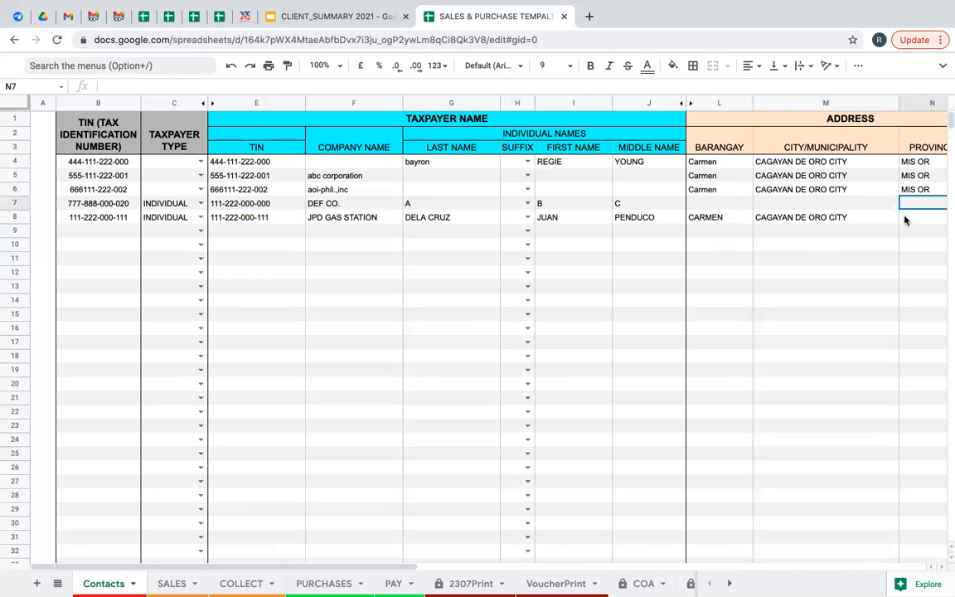
click(906, 219)
key(Right)
key(Right)
key(Right)
key(Right)
key(Right)
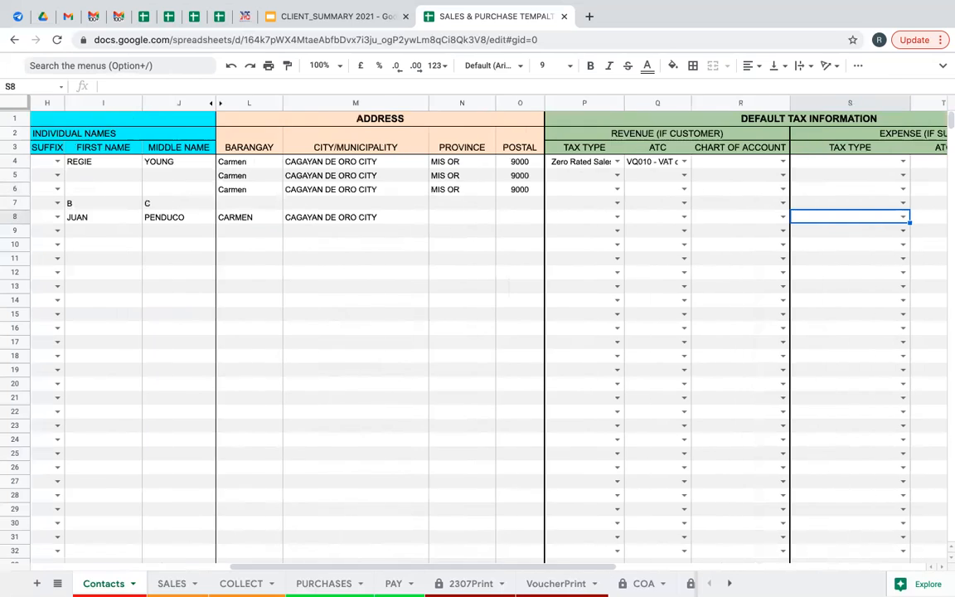
key(Left)
key(Left)
key(Left)
key(Left)
key(Left)
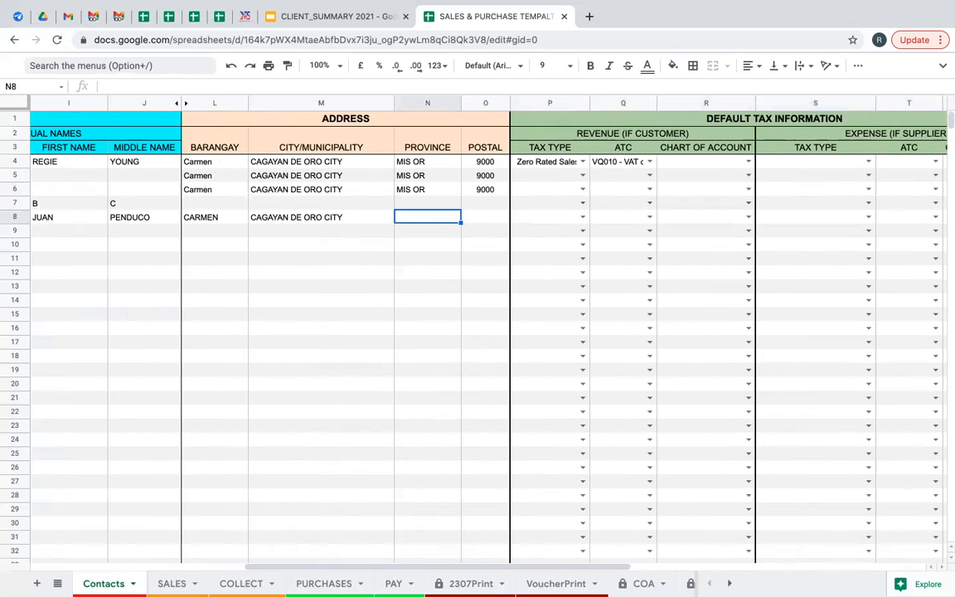
text(MIS)
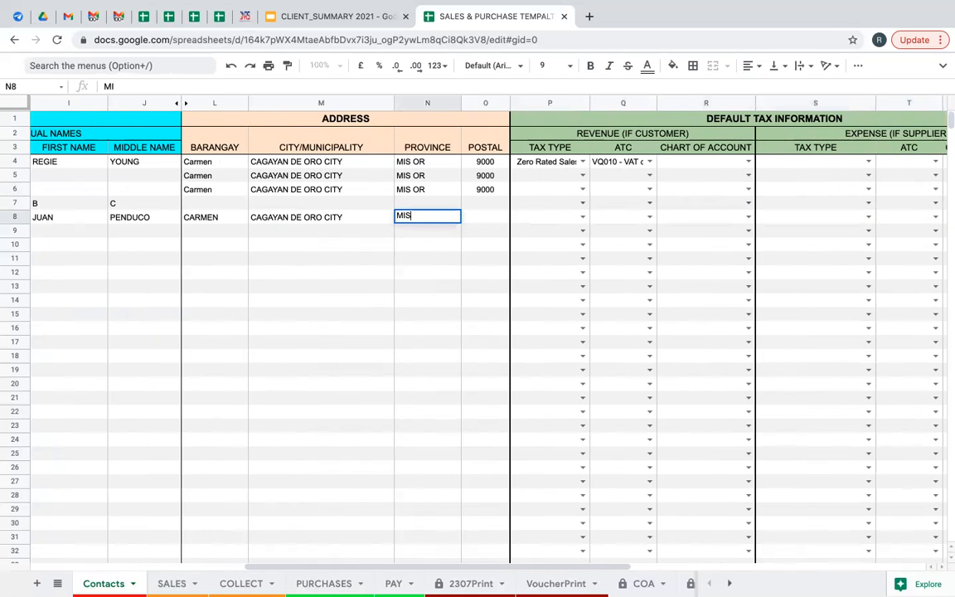
text( OR)
key(Tab)
text(9000)
key(Tab)
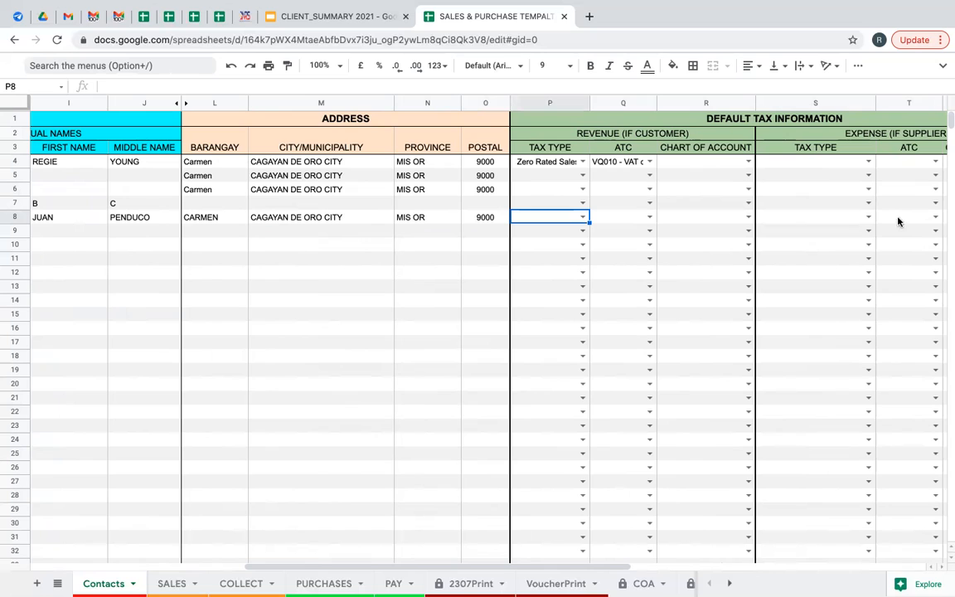
Set row 8's revenue tax type to VAT on Sales (Goods).
click(378, 120)
click(528, 118)
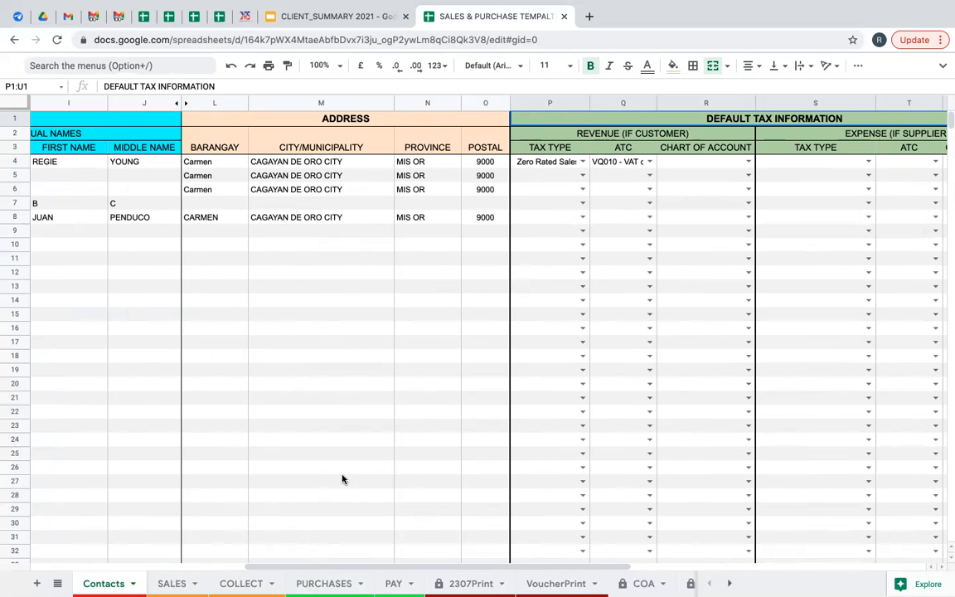
click(583, 217)
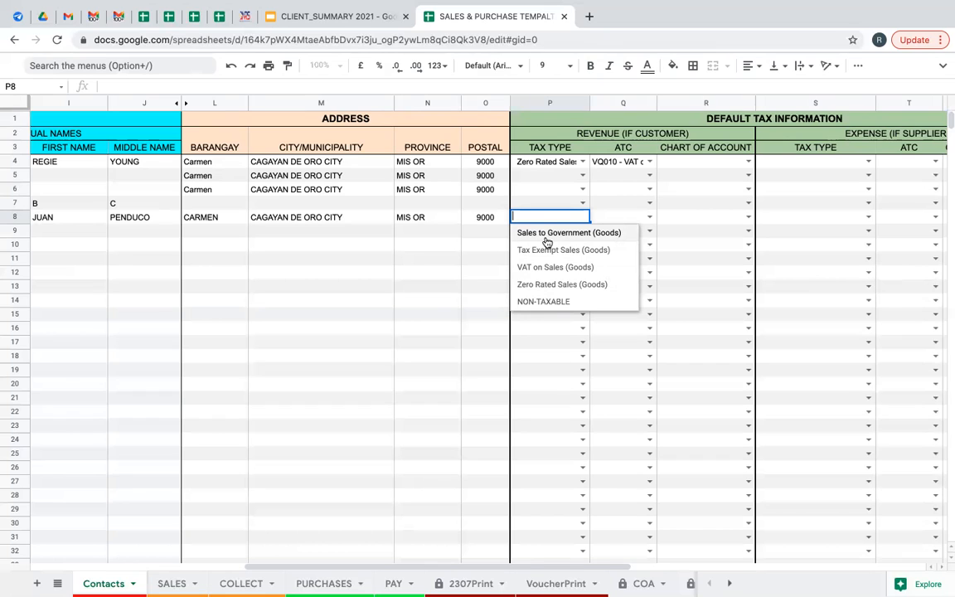
click(293, 219)
click(567, 220)
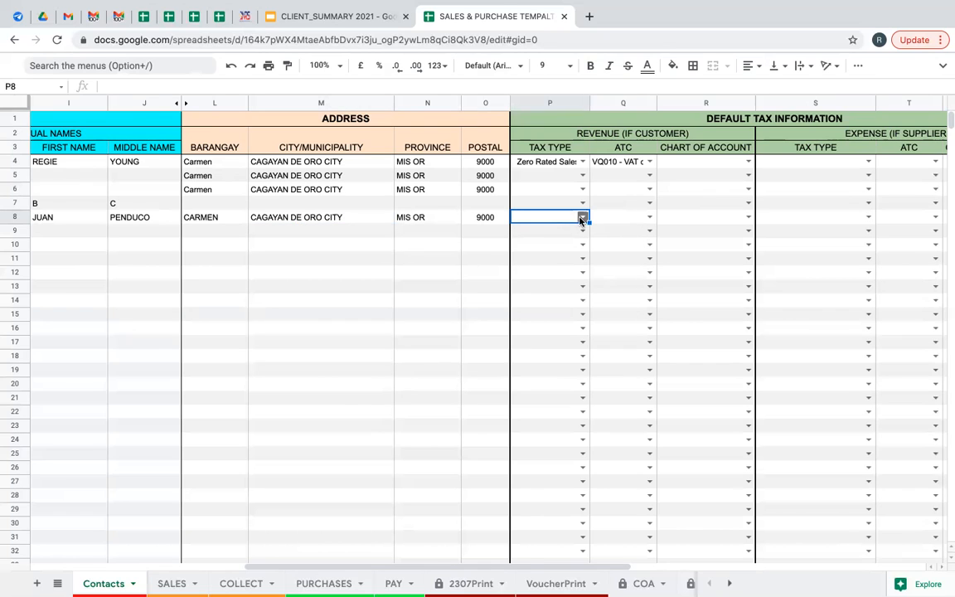
click(583, 218)
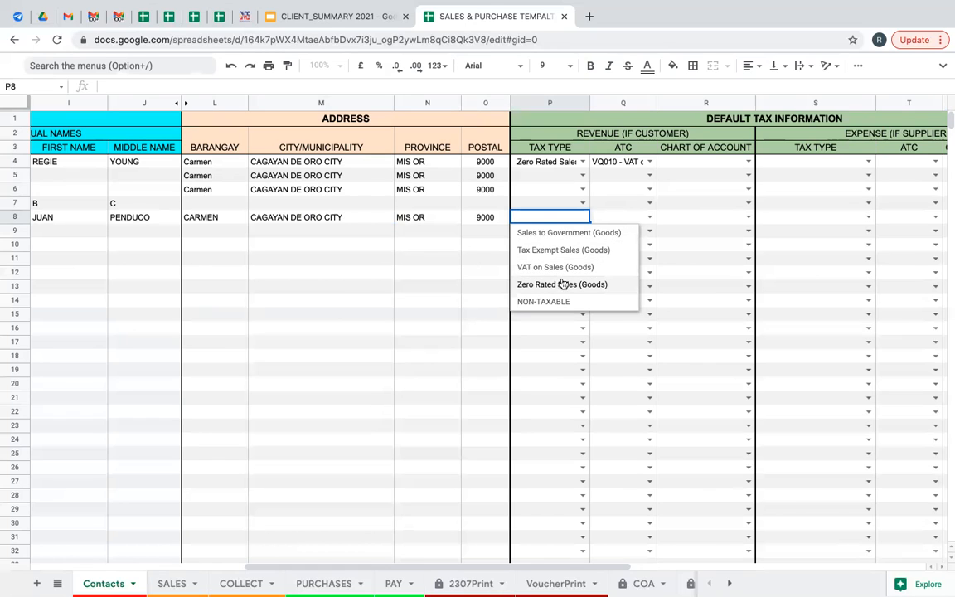
click(555, 268)
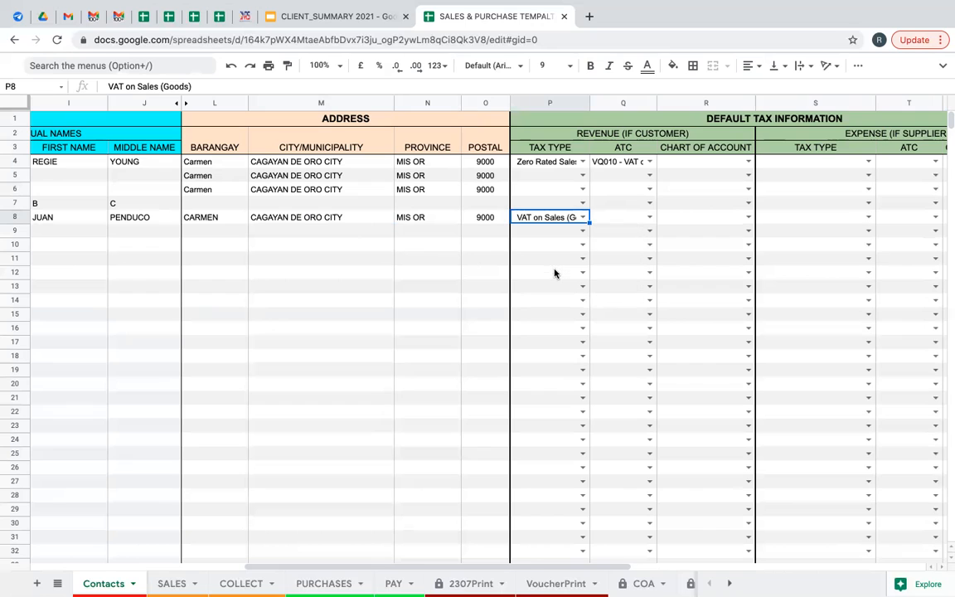
Choose VS111 as row 8's revenue ATC code.
click(650, 218)
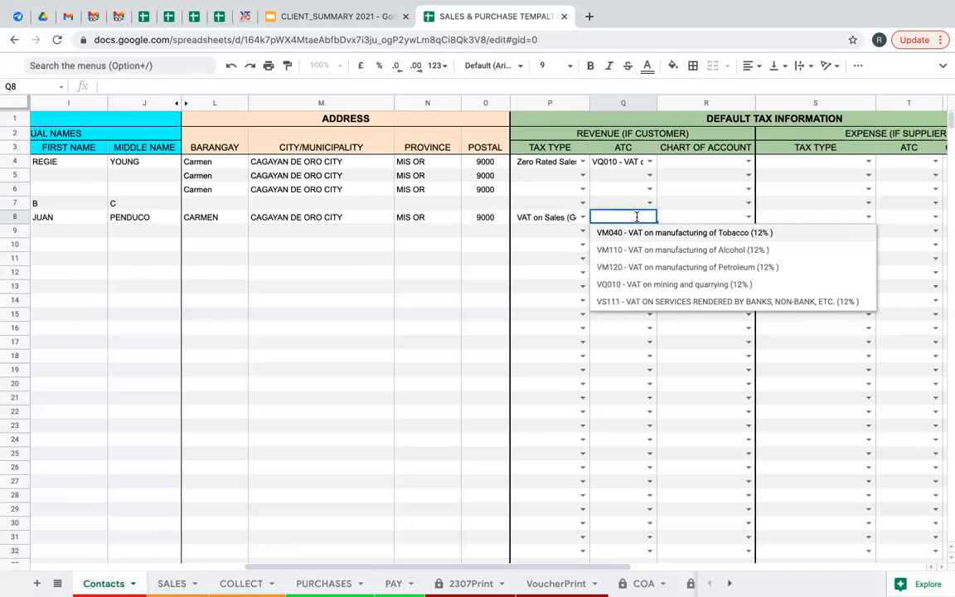
click(636, 302)
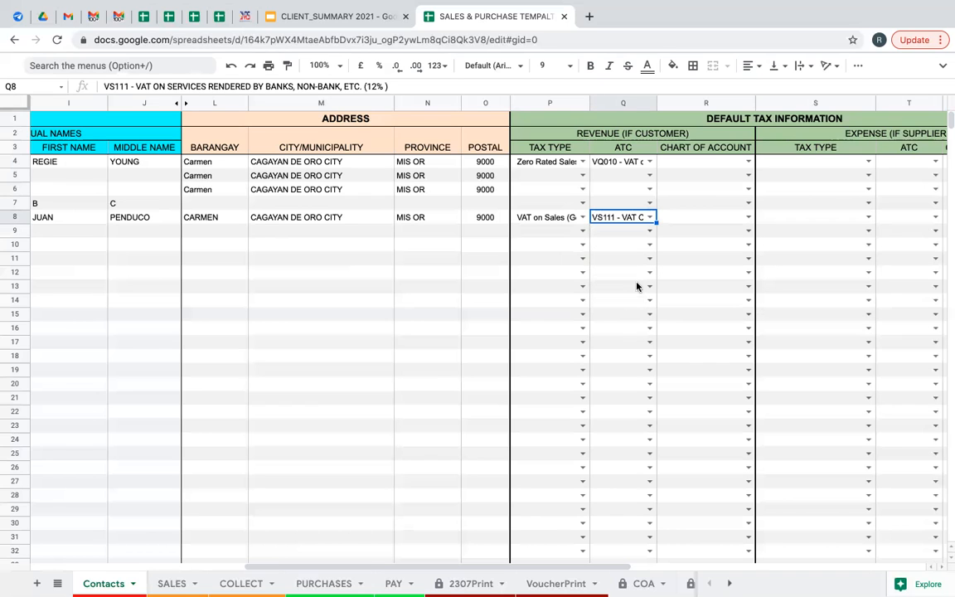
click(748, 217)
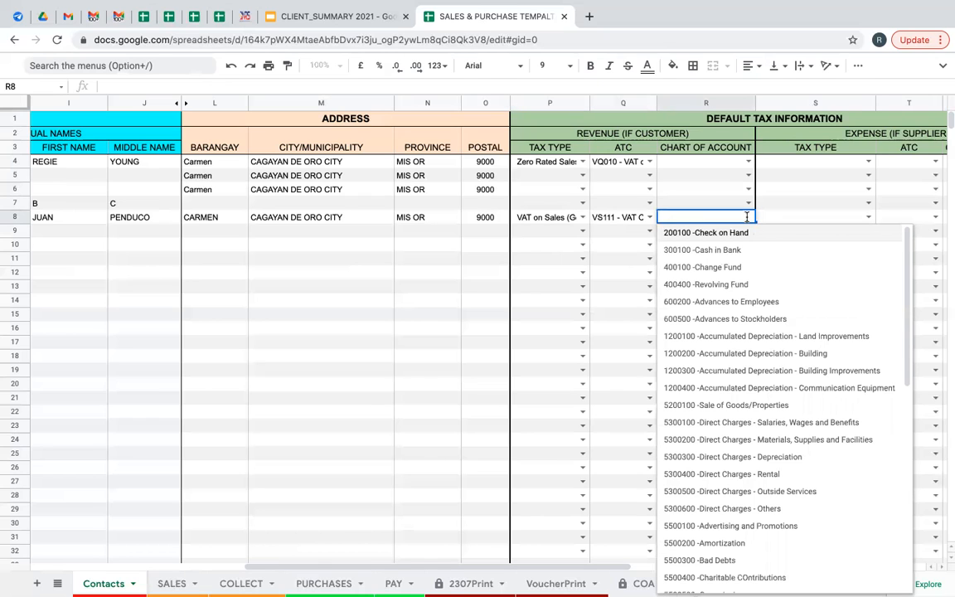
Search SAL and pick 5200100 -Sale of Goods/Properties as row 8's revenue account.
text(SAL)
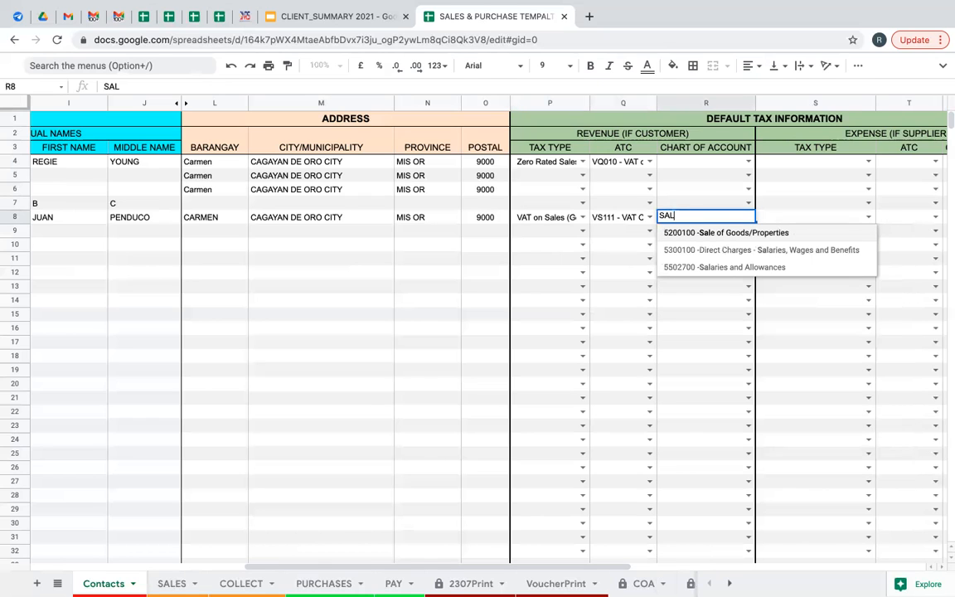
click(727, 233)
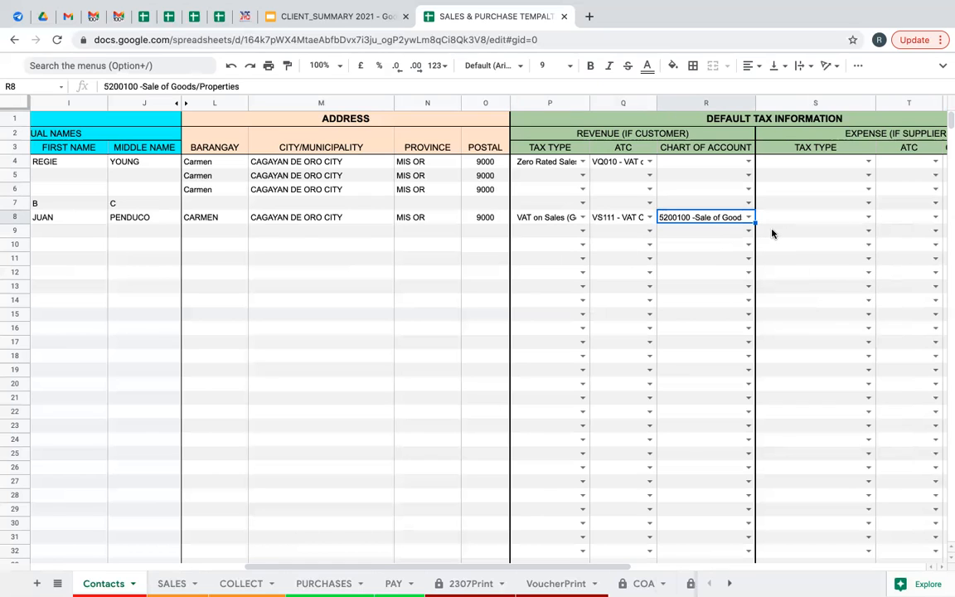
drag(612, 567, 685, 567)
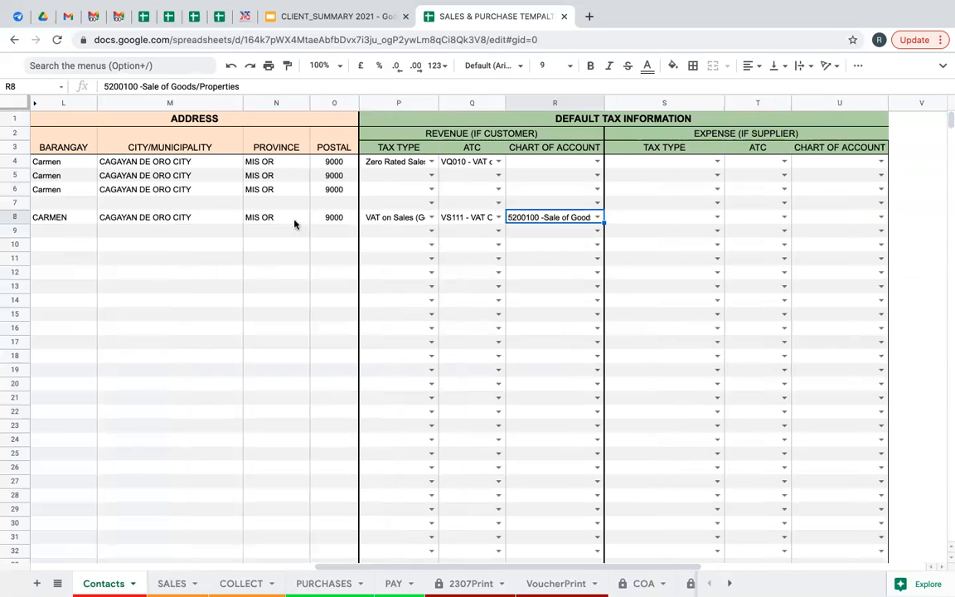
click(664, 220)
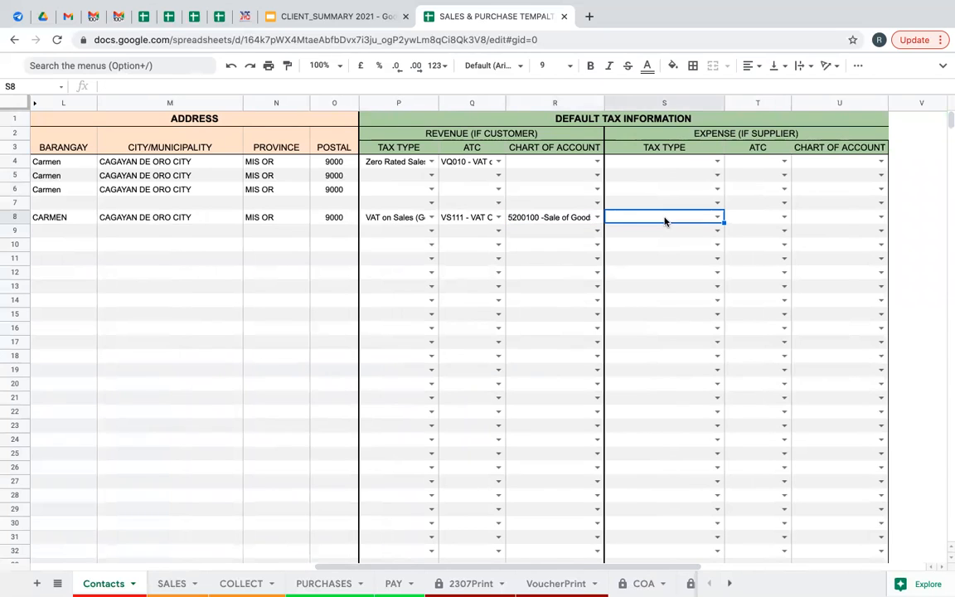
click(717, 217)
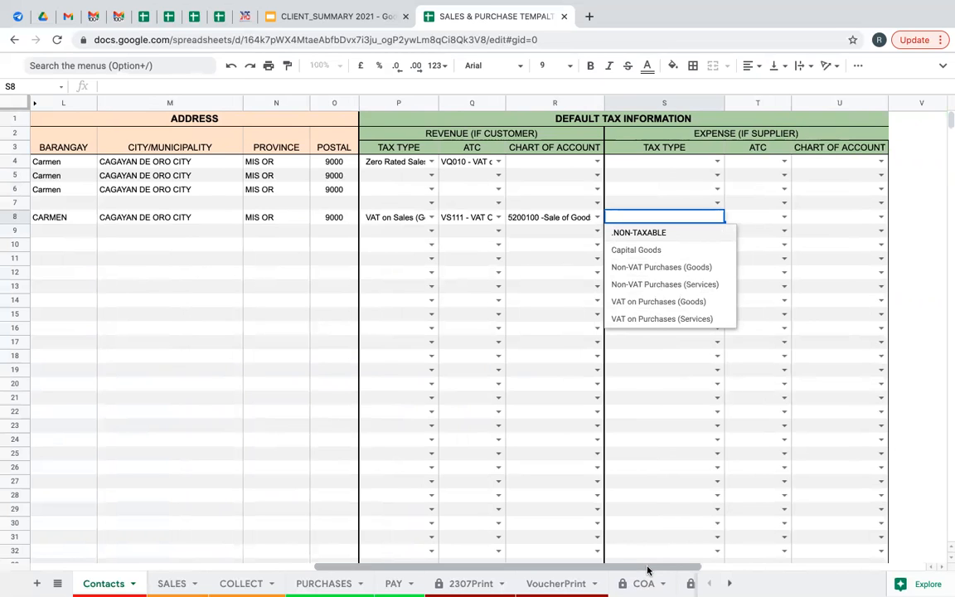
drag(644, 570, 326, 422)
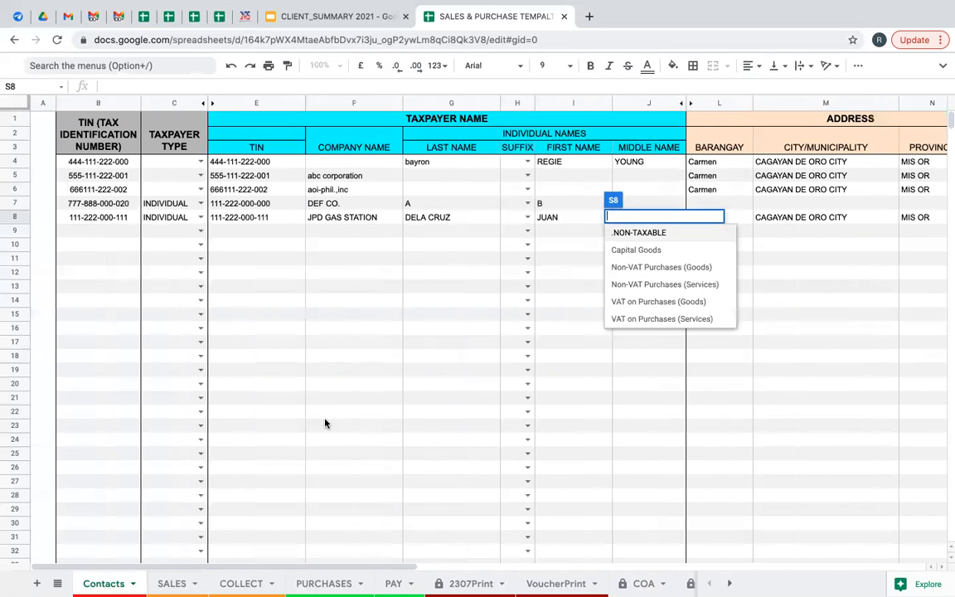
click(98, 231)
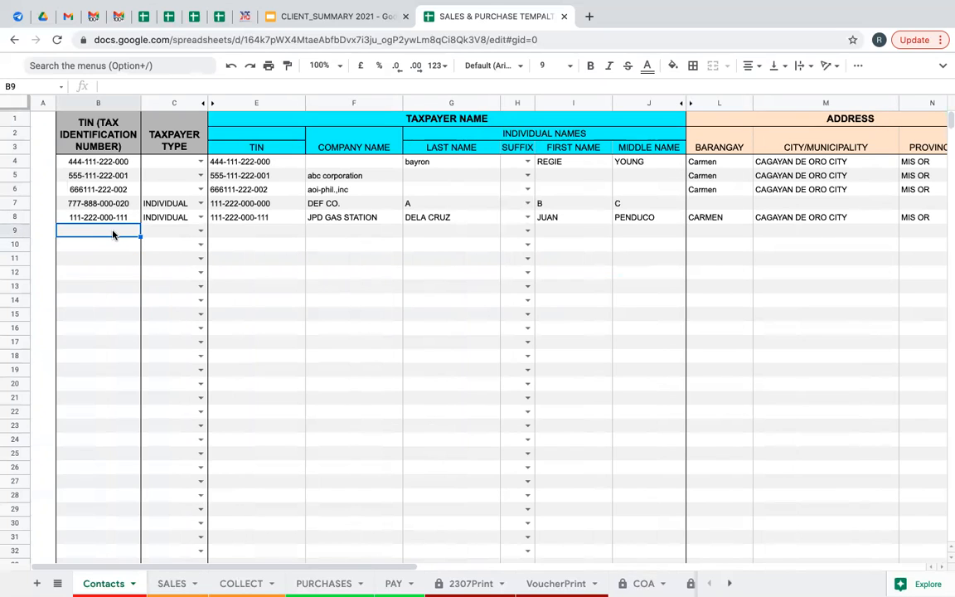
Enter row 9's taxpayer identification number and set its taxpayer type to COMPANY.
text(222-333-444-000)
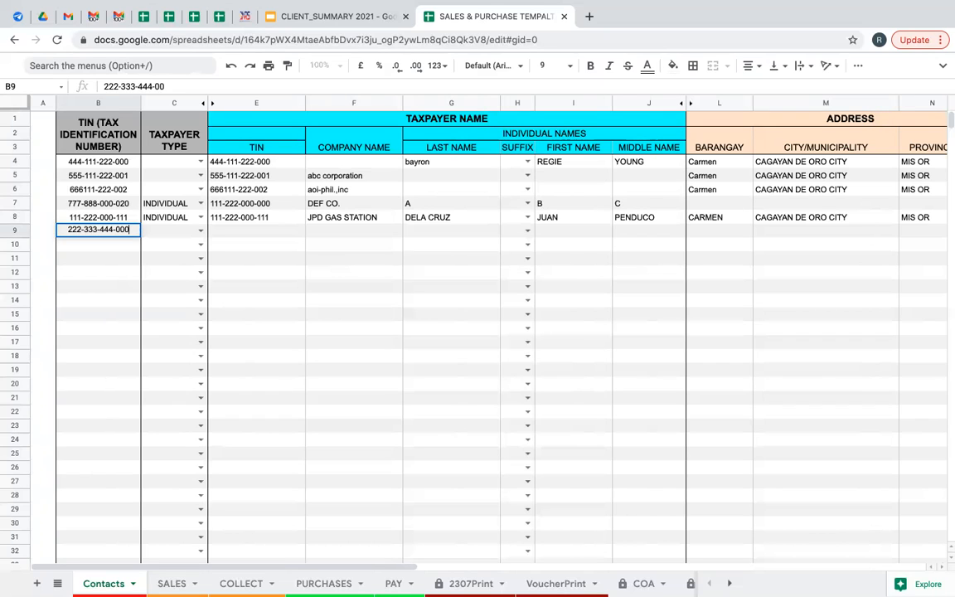
key(Tab)
click(201, 231)
click(178, 265)
Enter XYZ CORPORATION as row 9's company name.
click(330, 236)
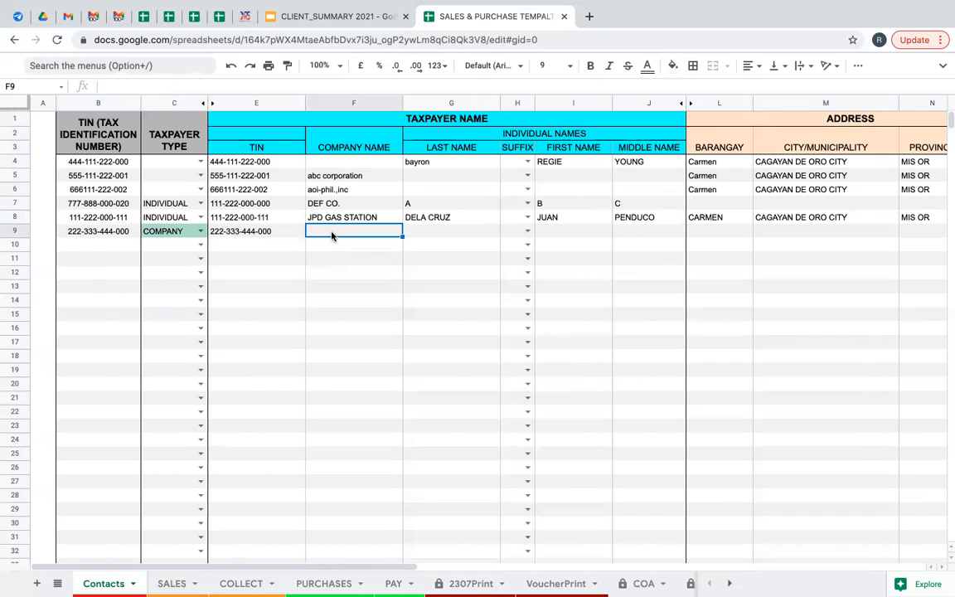
click(504, 136)
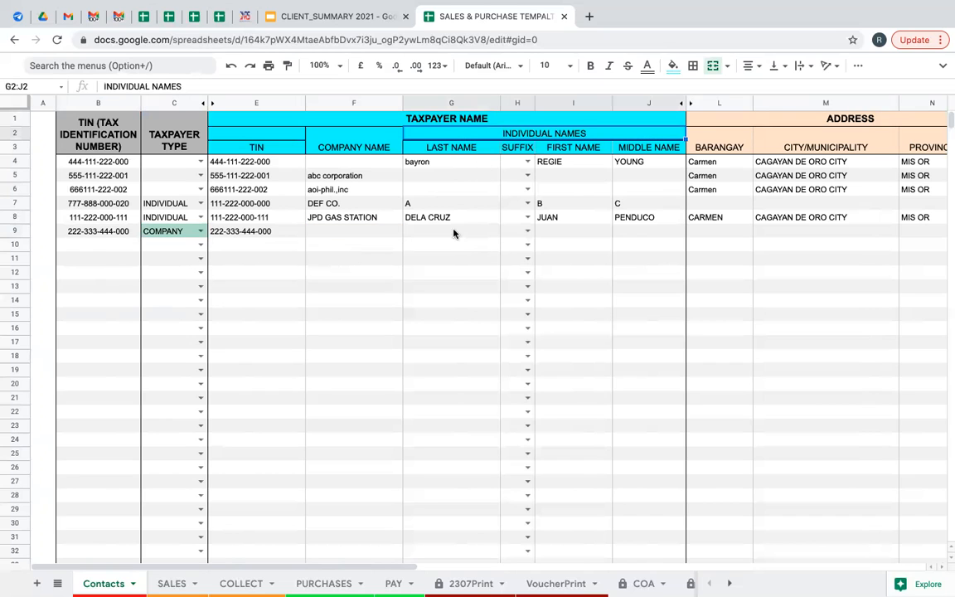
click(337, 234)
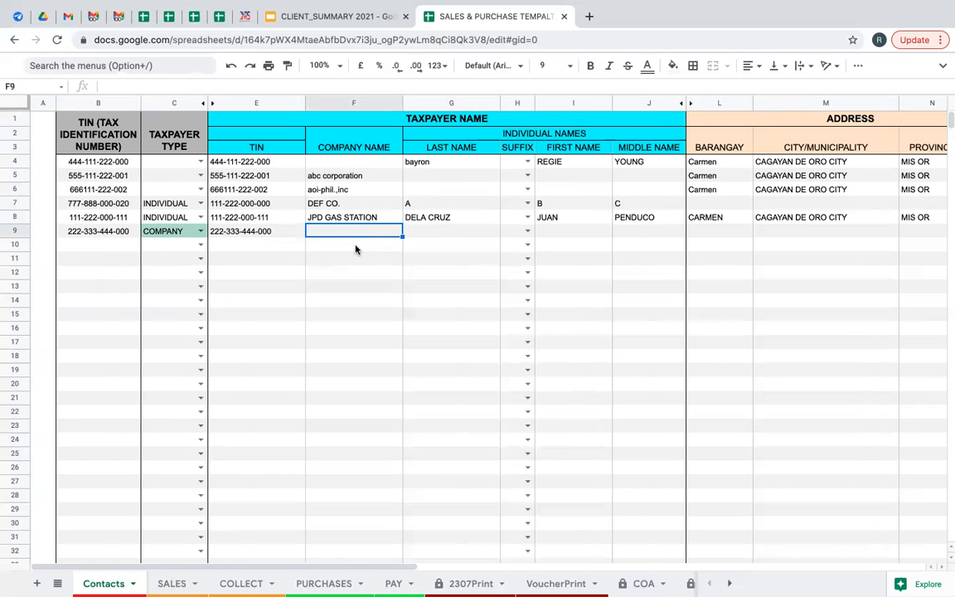
text(XYZ CO)
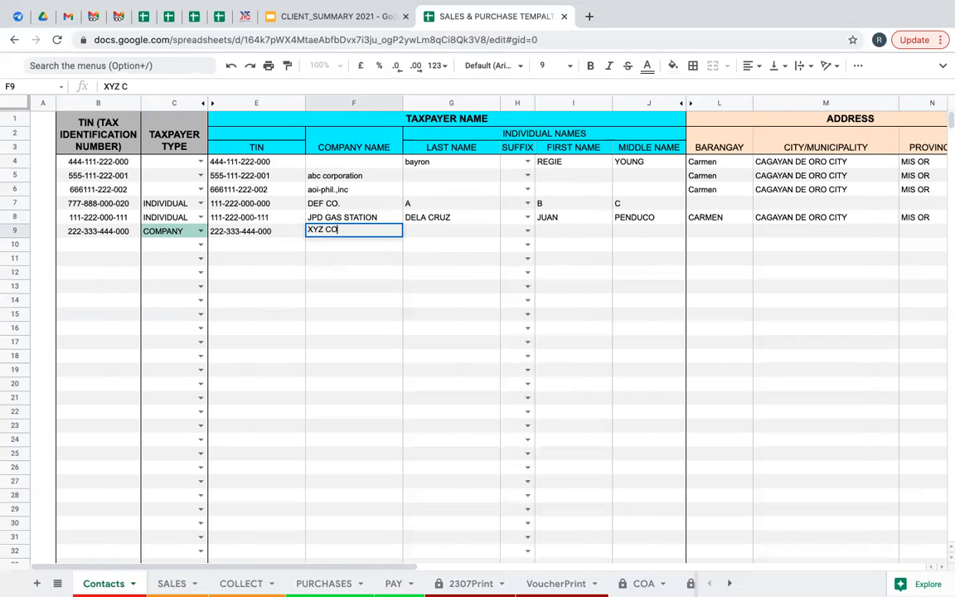
text(RPORATION)
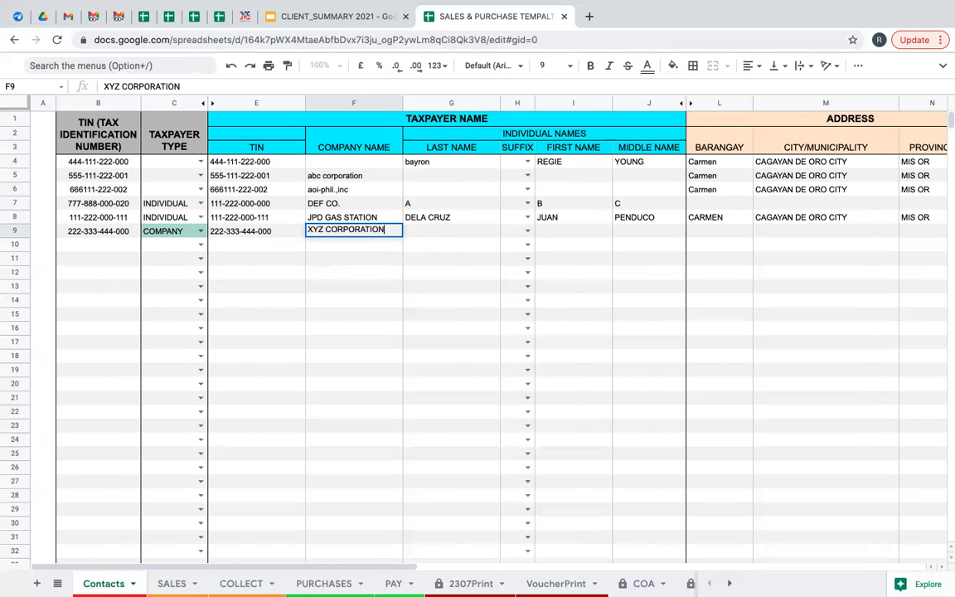
key(Tab)
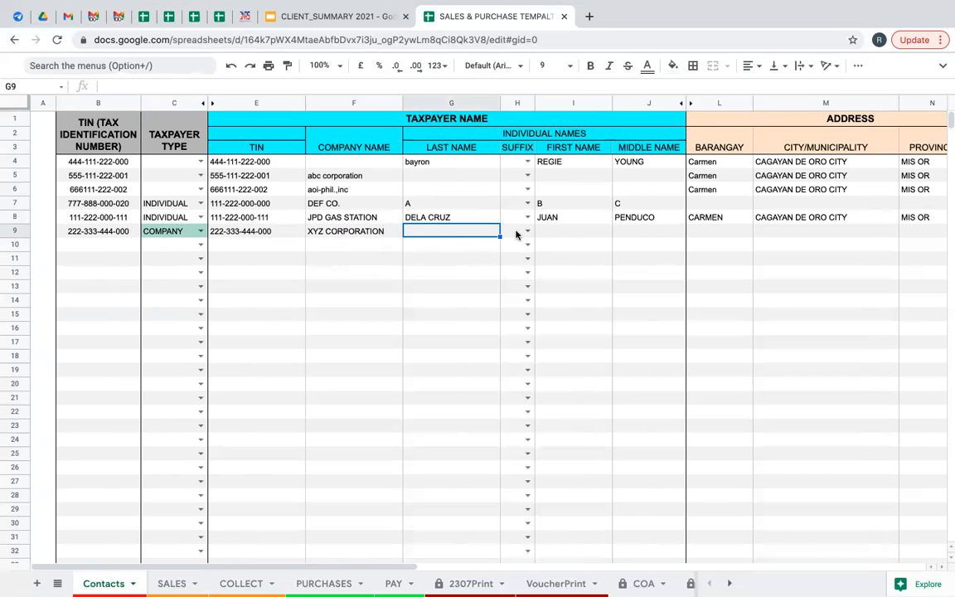
Skip row 9's individual name fields and select row 8's address cells.
click(562, 234)
click(658, 233)
click(585, 233)
click(675, 236)
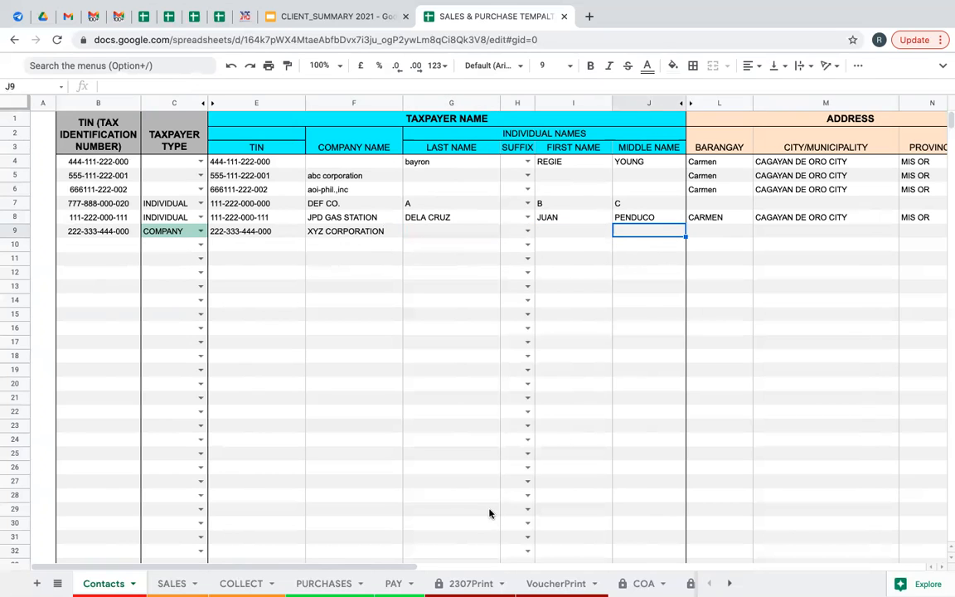
drag(377, 568, 499, 568)
drag(445, 217, 703, 221)
Copy row 8's address into row 9's address columns.
key(ctrl+c)
click(441, 234)
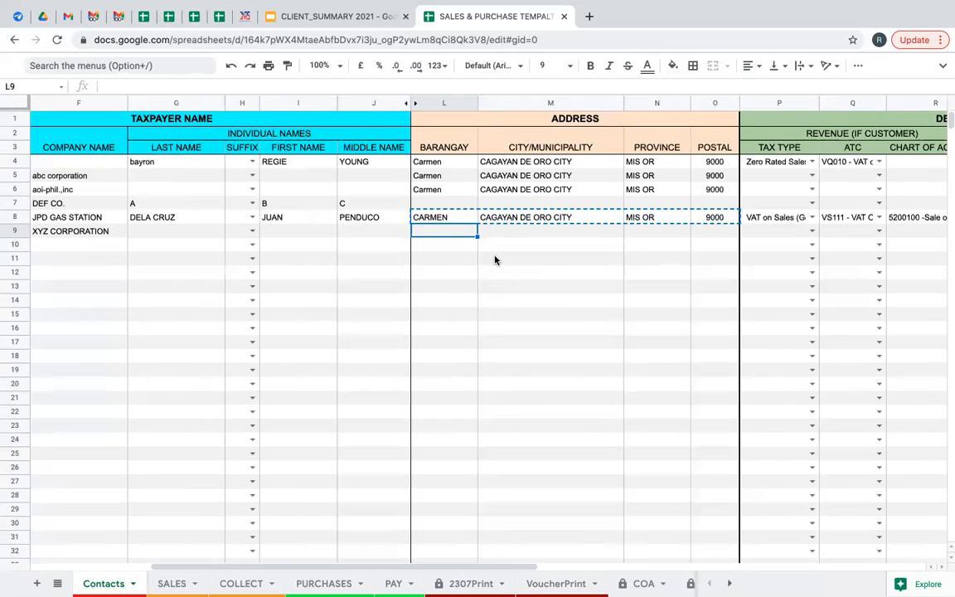
key(ctrl+v)
drag(473, 567, 583, 568)
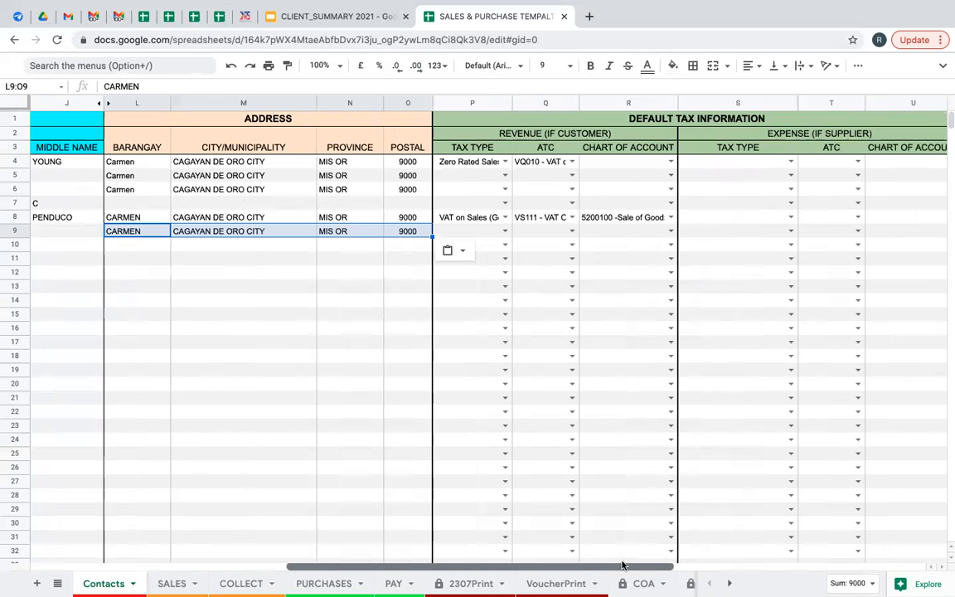
Give row 9 revenue tax type VAT on Sales (Goods), ATC VS111 and account 5200100.
click(505, 232)
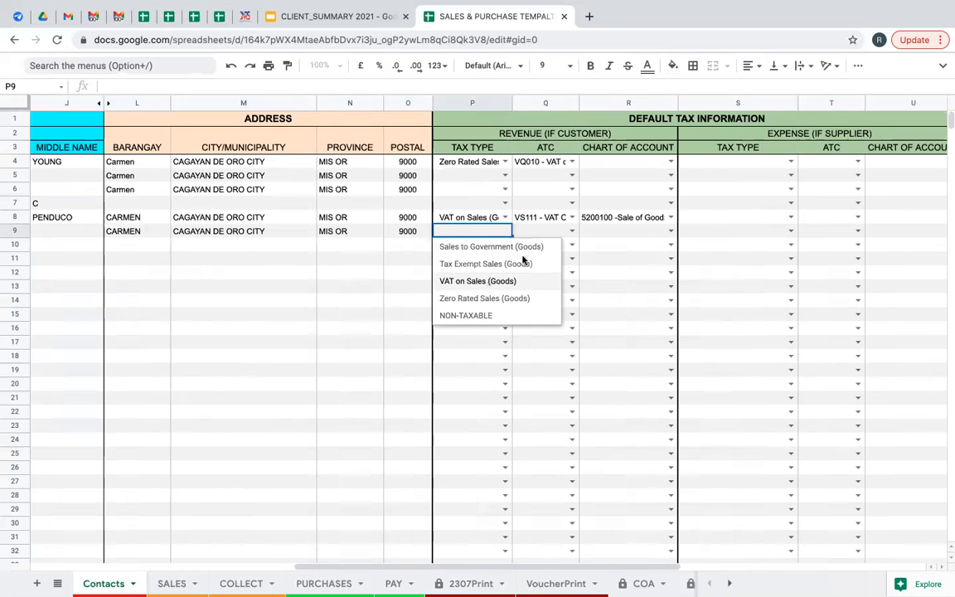
click(478, 282)
click(572, 230)
click(560, 320)
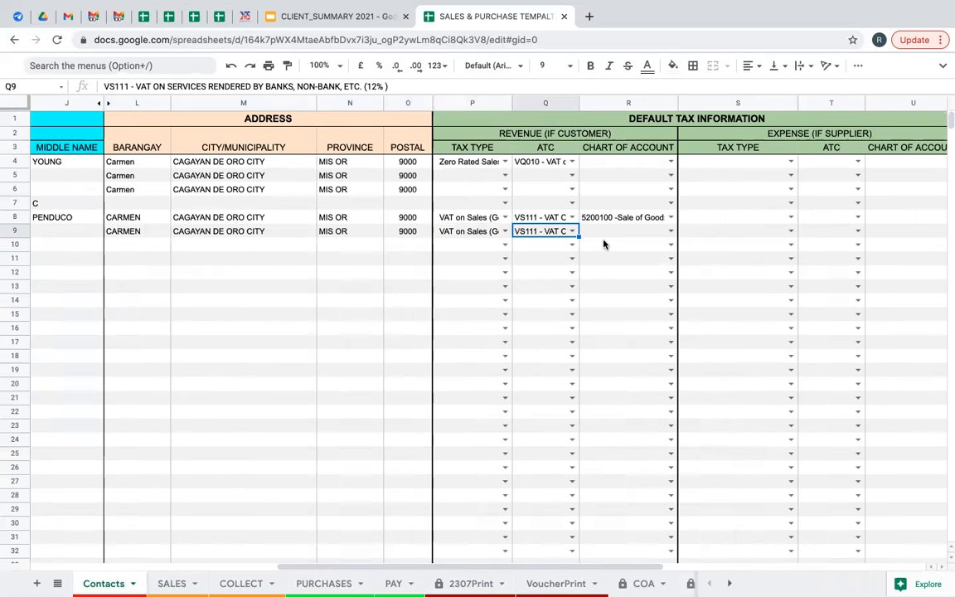
click(629, 236)
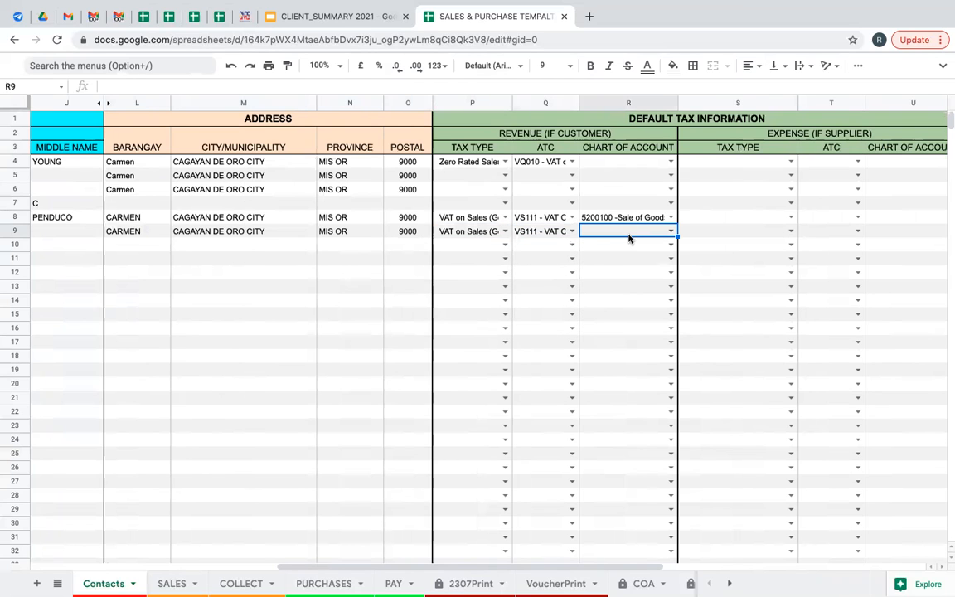
text(SALE)
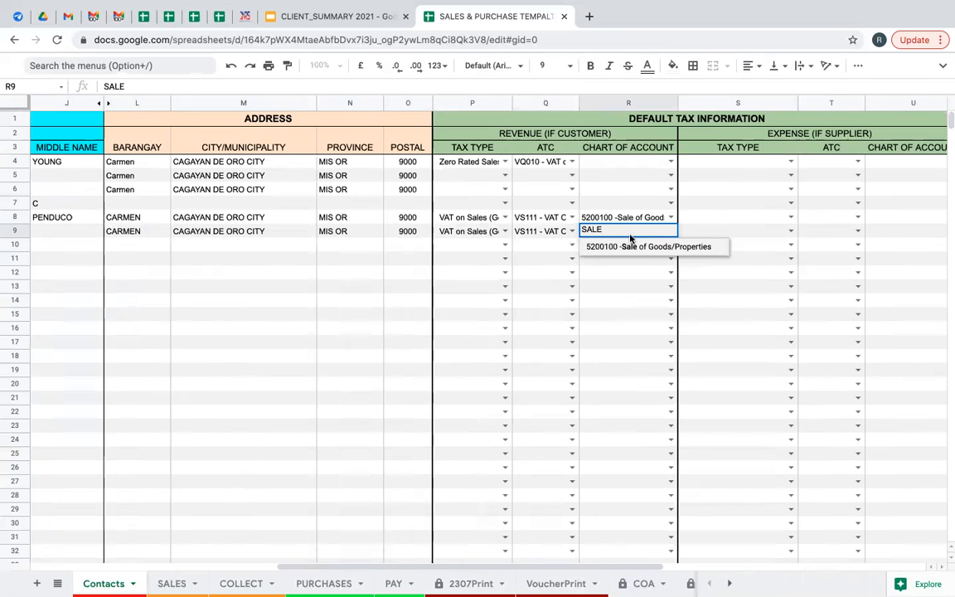
click(629, 247)
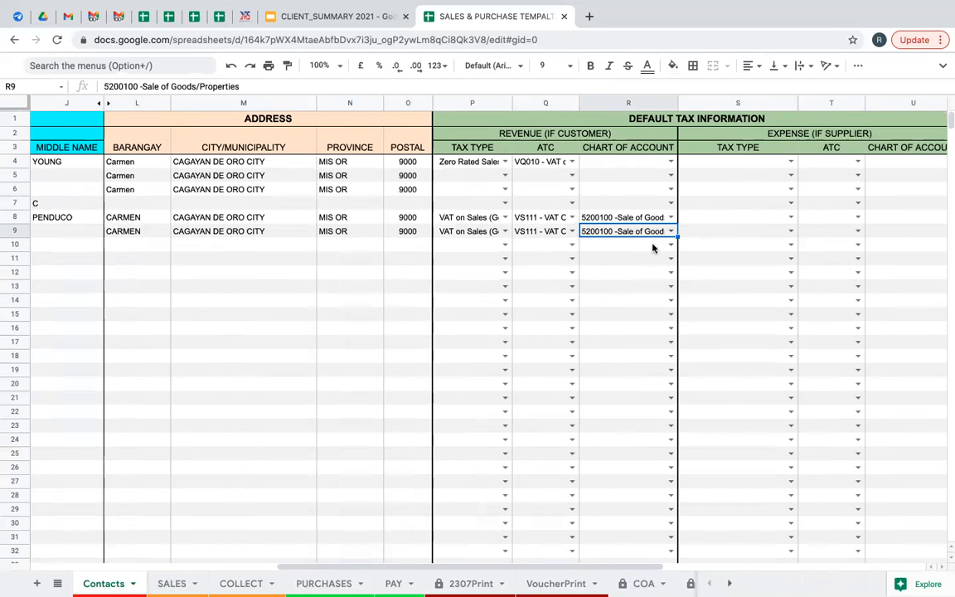
click(789, 231)
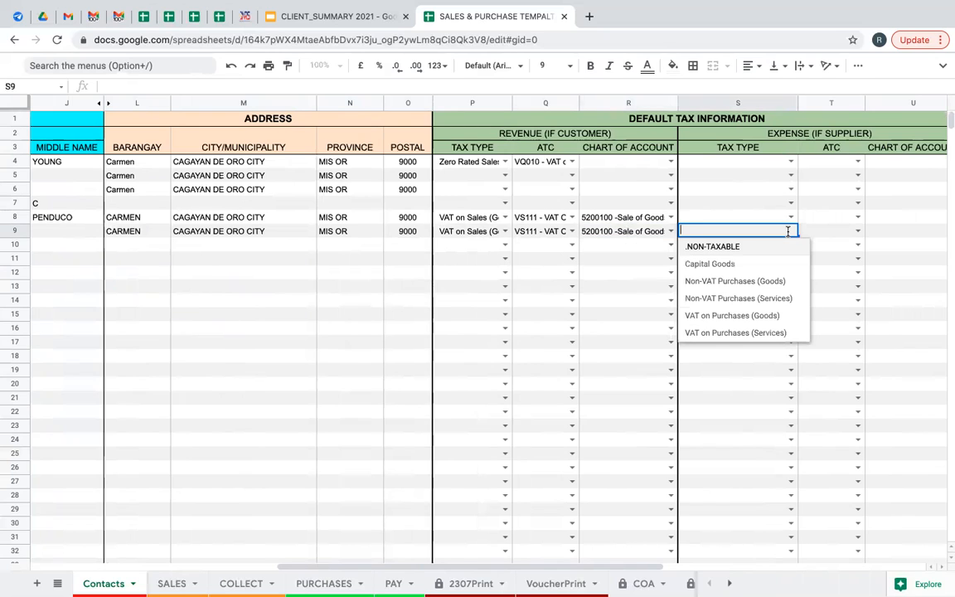
Set row 9's expense tax type to VAT on Purchases (Services) and ATC to WC011.
click(753, 336)
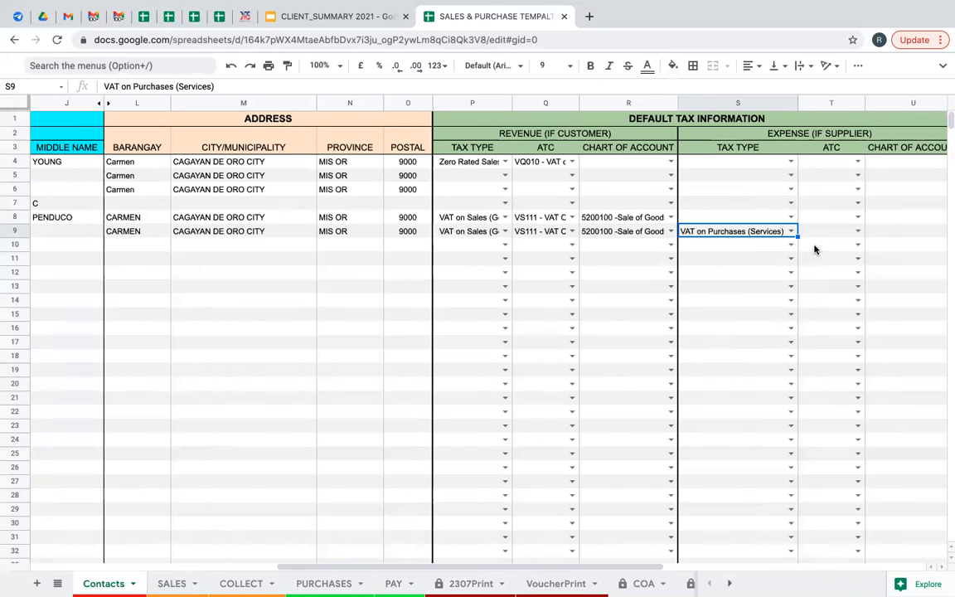
click(858, 232)
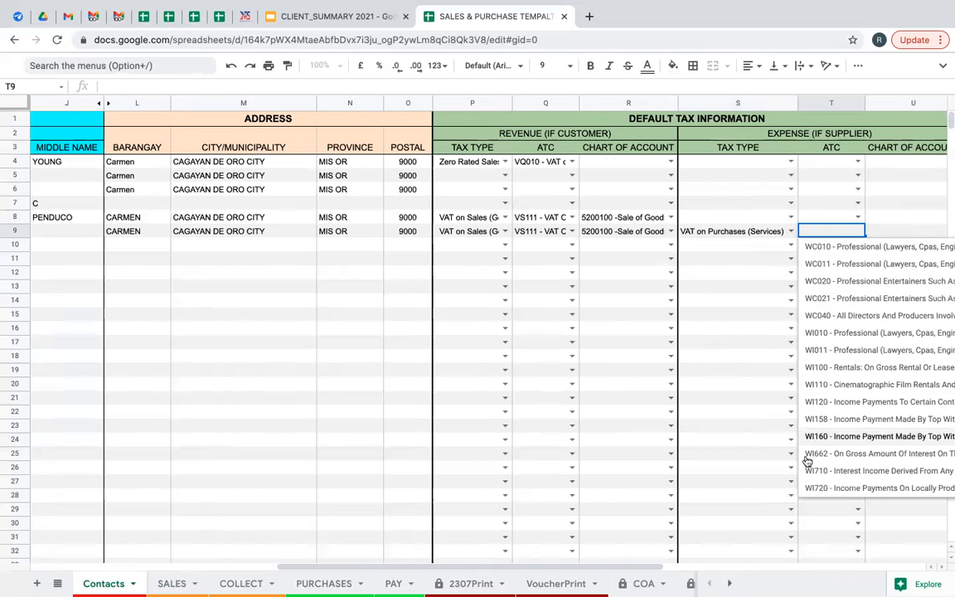
drag(664, 567, 751, 566)
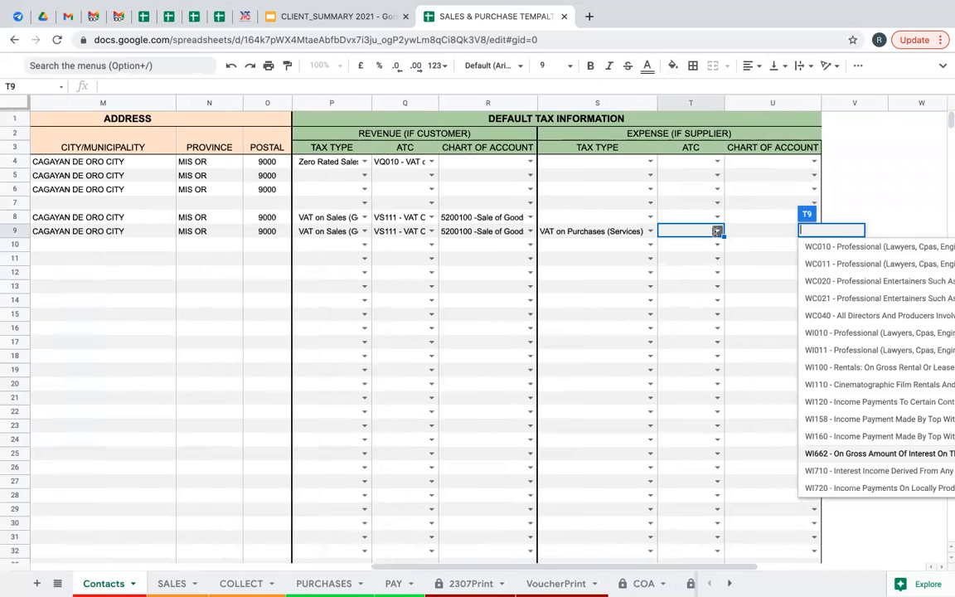
click(715, 233)
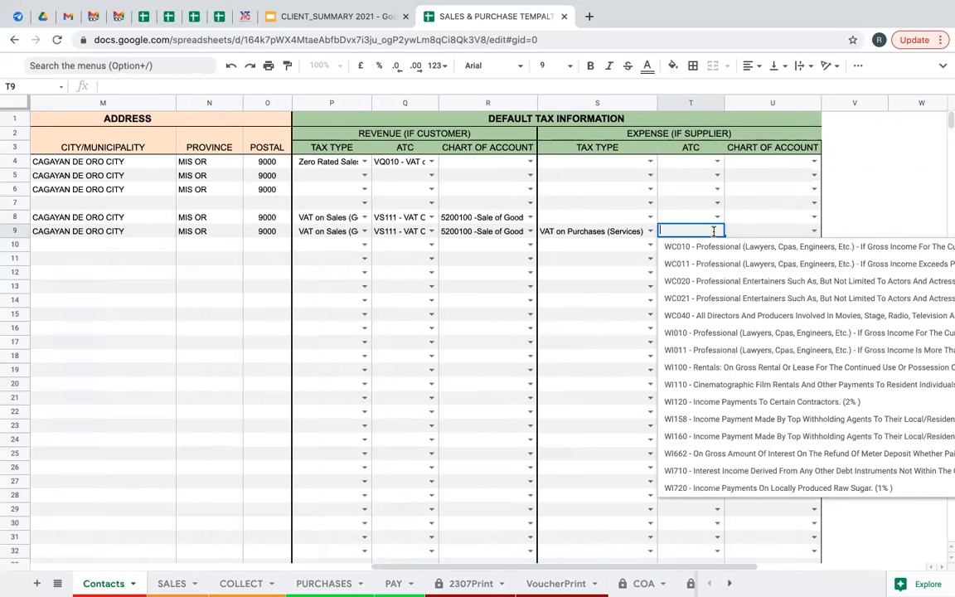
text(WC)
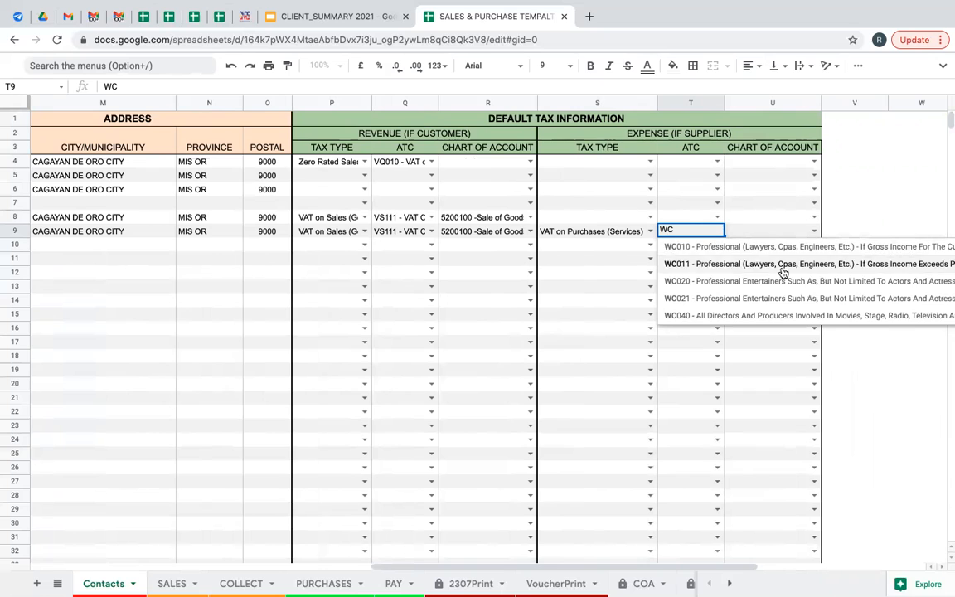
click(723, 272)
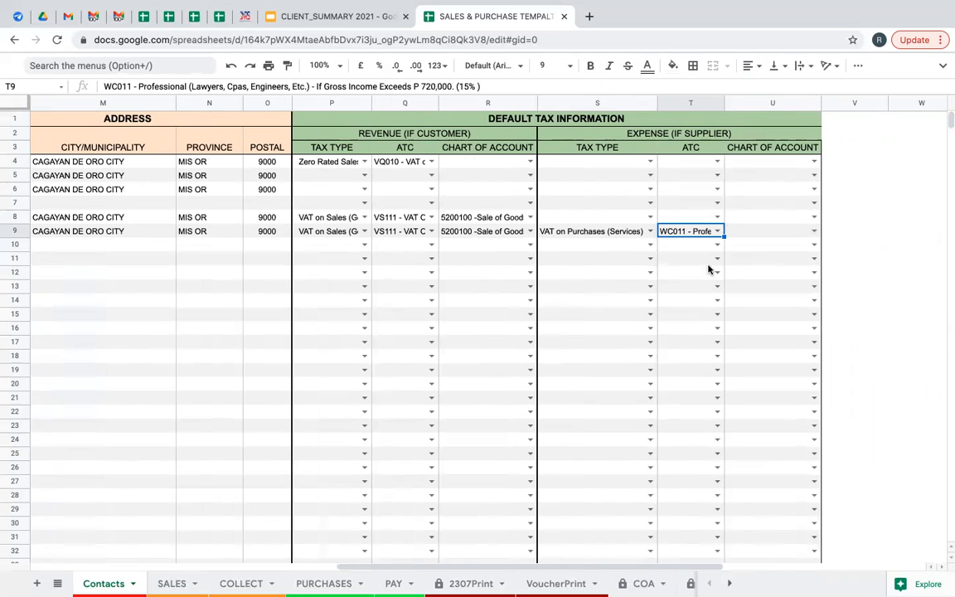
Assign 5502000 -Professional Fees as row 9's expense account.
click(814, 232)
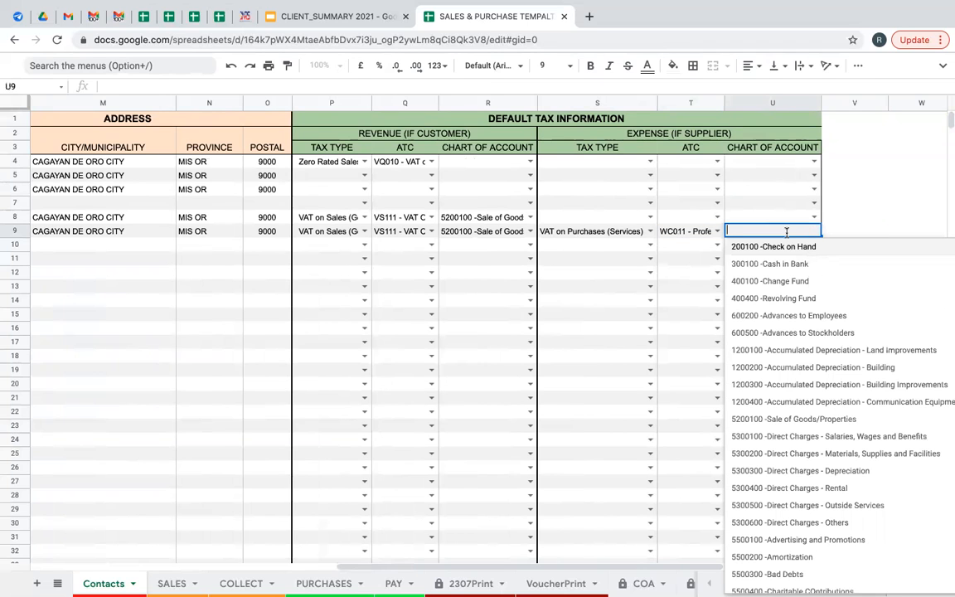
text(PRO)
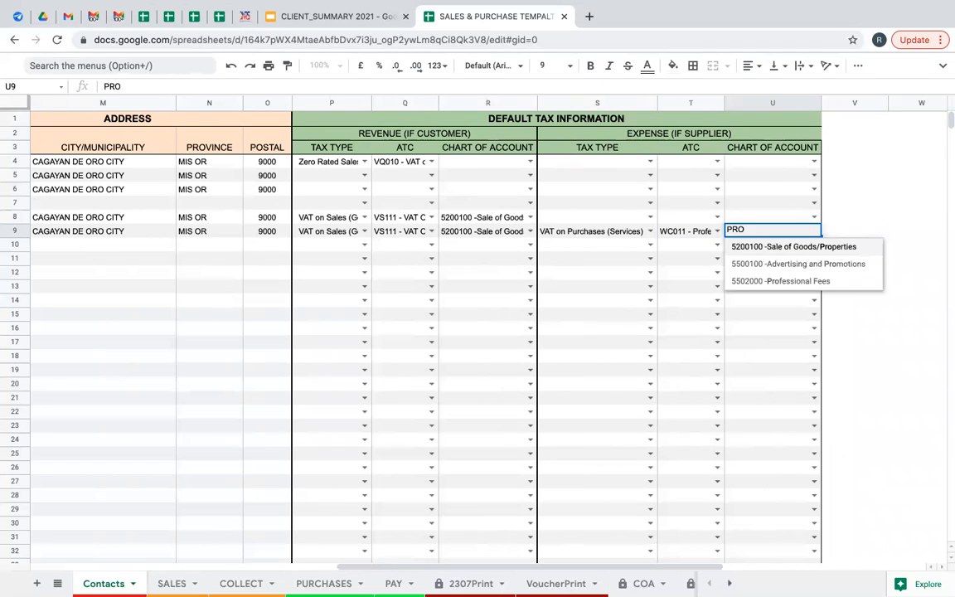
click(809, 282)
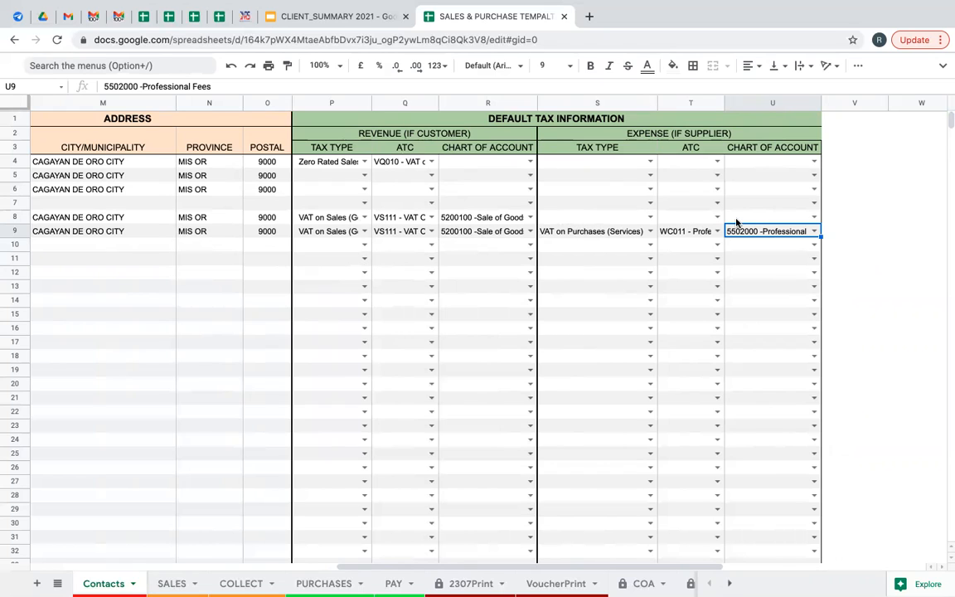
click(606, 219)
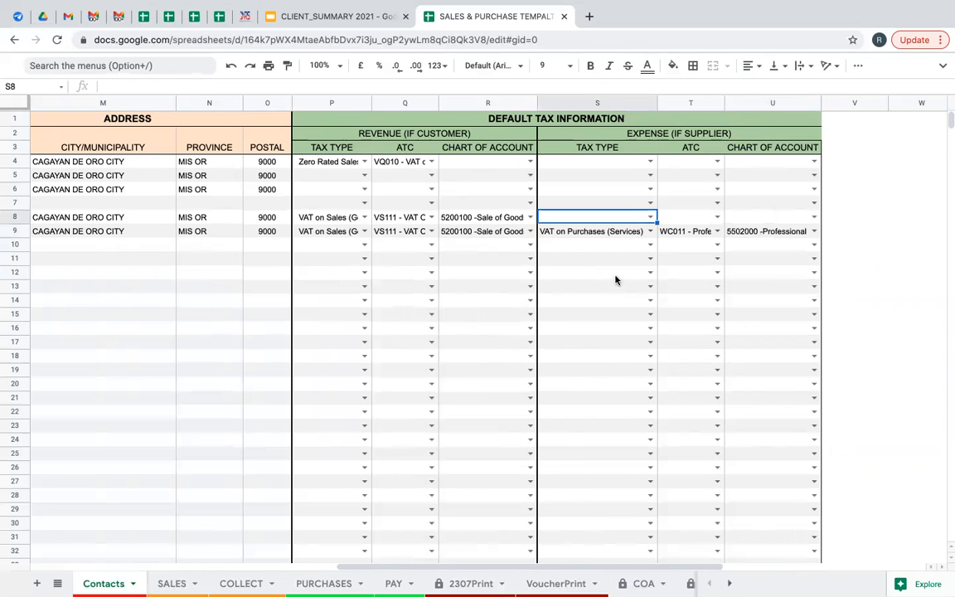
Scroll left to column B and compare the XYZ CORPORATION and JPD GAS STATION entries.
drag(479, 565, 177, 550)
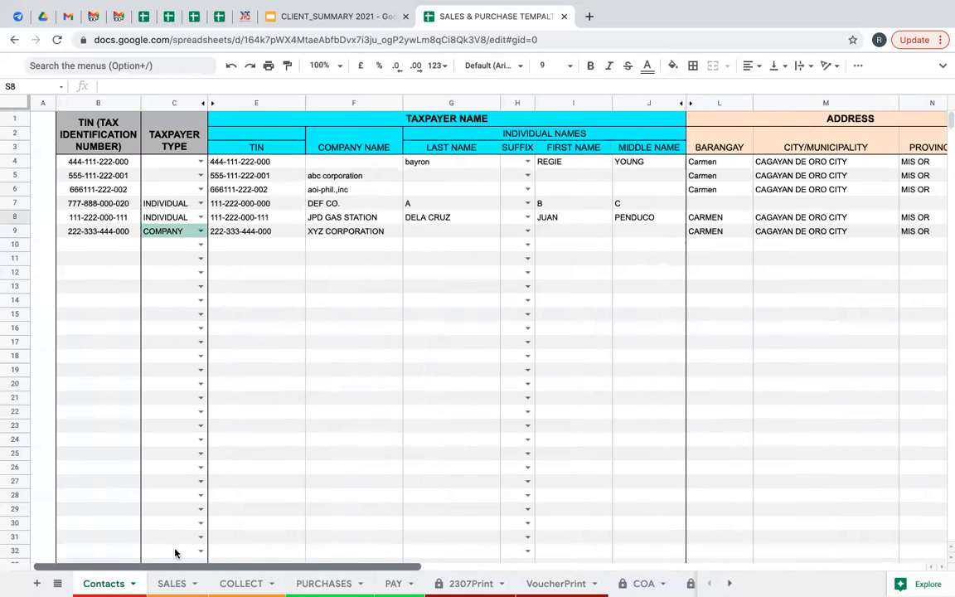
click(320, 233)
click(315, 219)
click(308, 233)
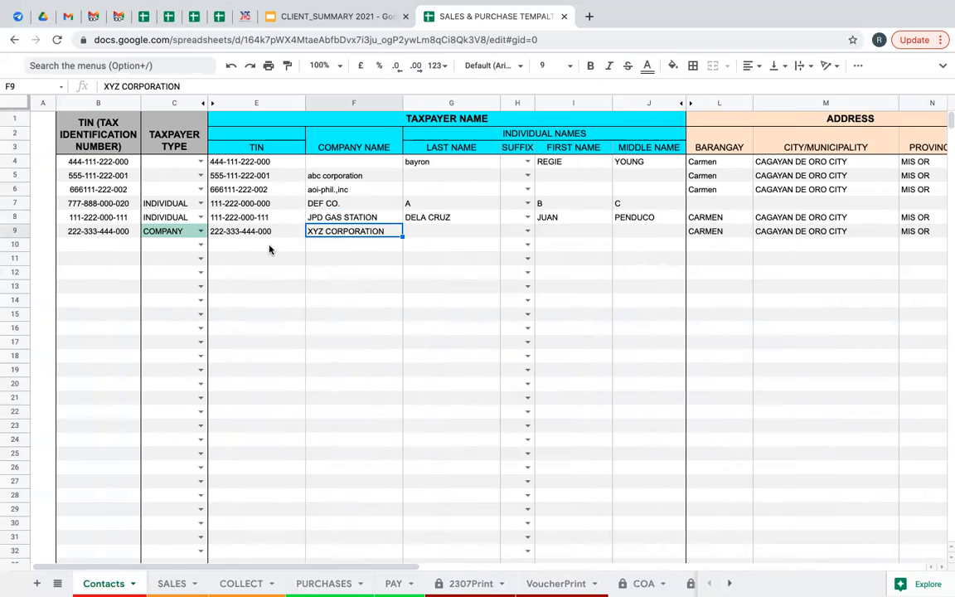
click(116, 259)
click(104, 286)
click(103, 319)
scroll(104, 355, down, 15)
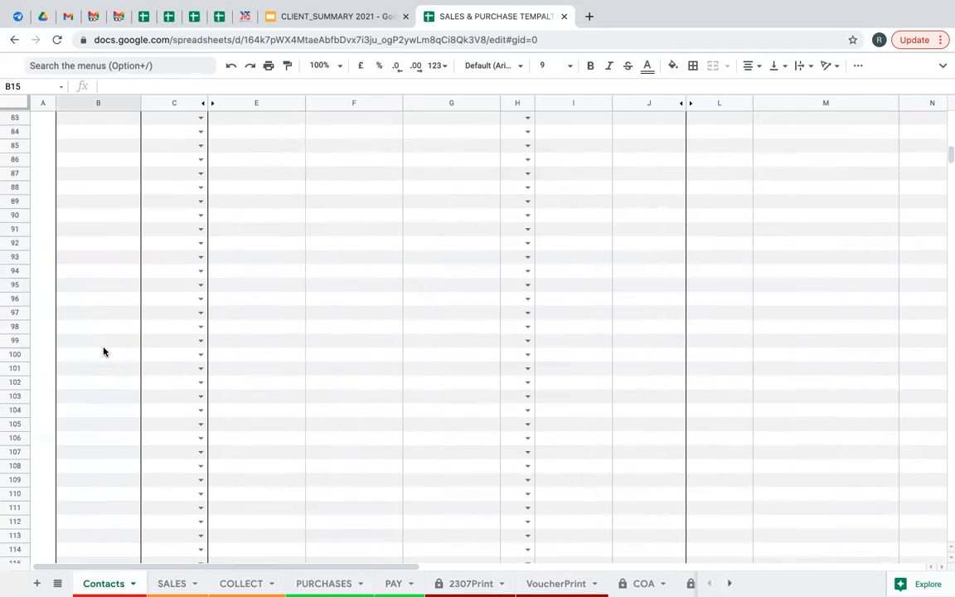
scroll(103, 352, up, 15)
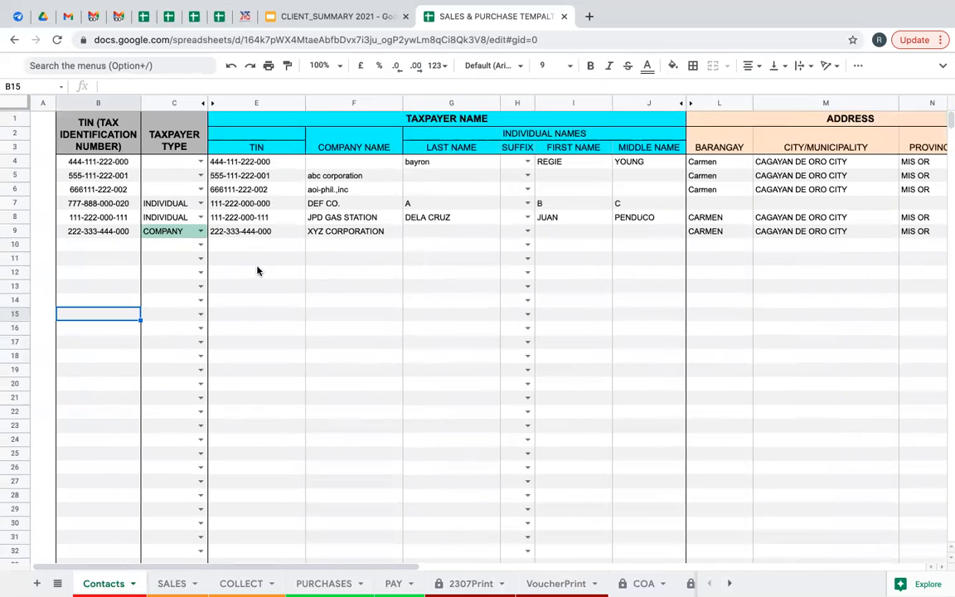
click(234, 257)
click(79, 242)
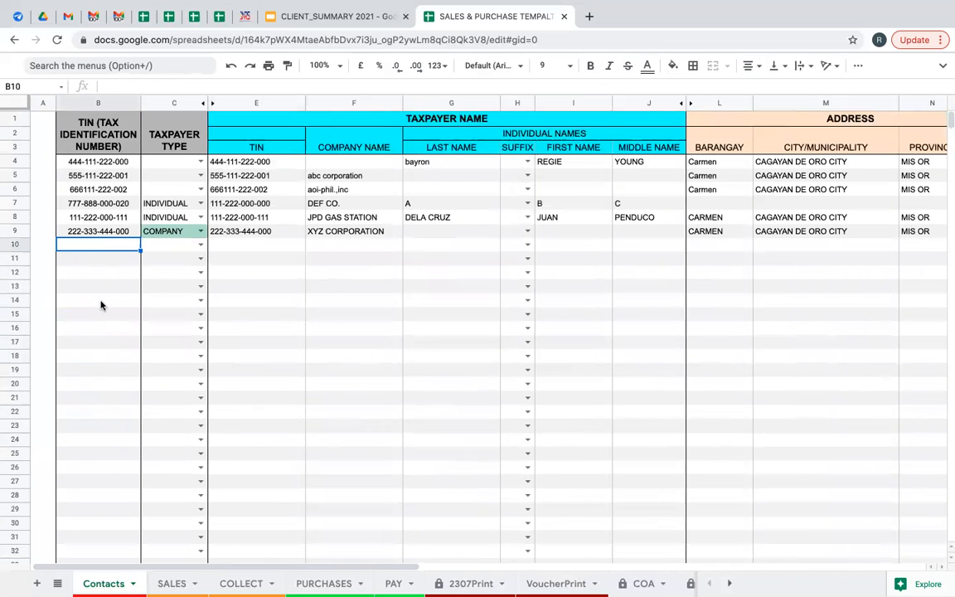
double_click(108, 233)
key(BackSpace)
text(5)
key(Return)
mouse_move(212, 570)
mouse_down()
mouse_move(547, 572)
mouse_move(220, 573)
mouse_up()
Go to the SALES sheet and open C10's customer dropdown for sale 7.
click(172, 584)
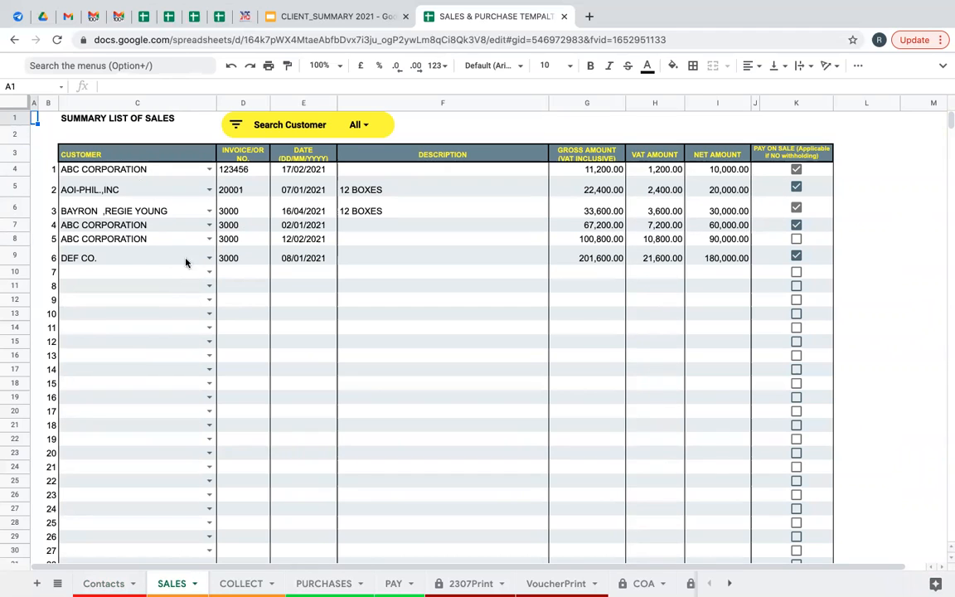
click(210, 272)
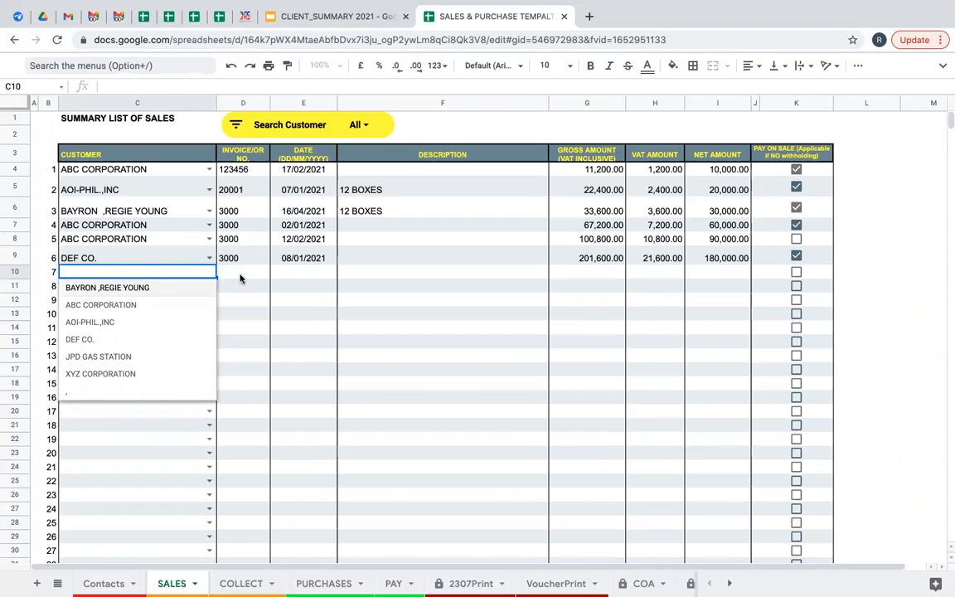
Choose JPD GAS STATION as sale 7's customer with invoice SI#91919.
click(185, 278)
click(209, 272)
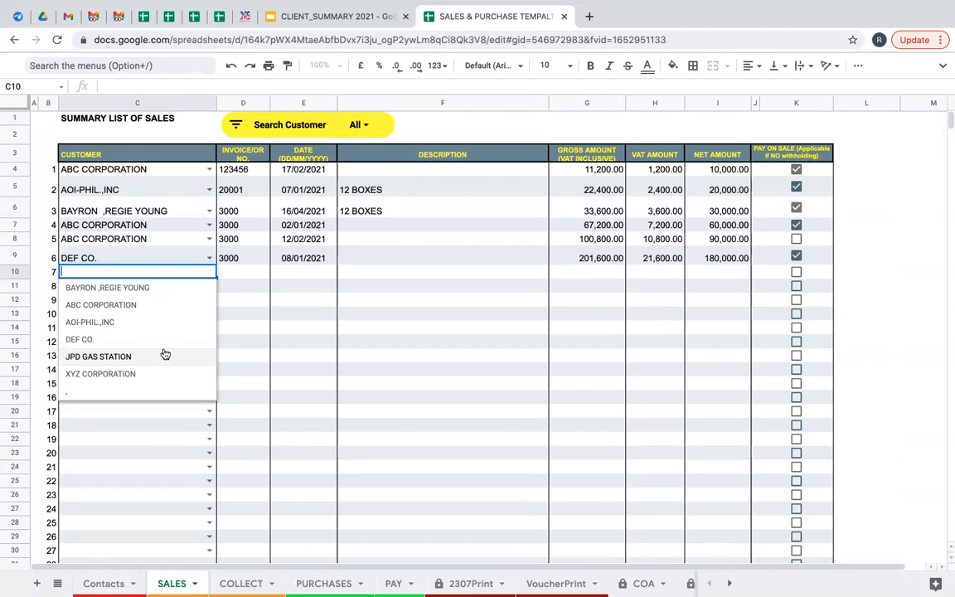
click(93, 365)
click(241, 276)
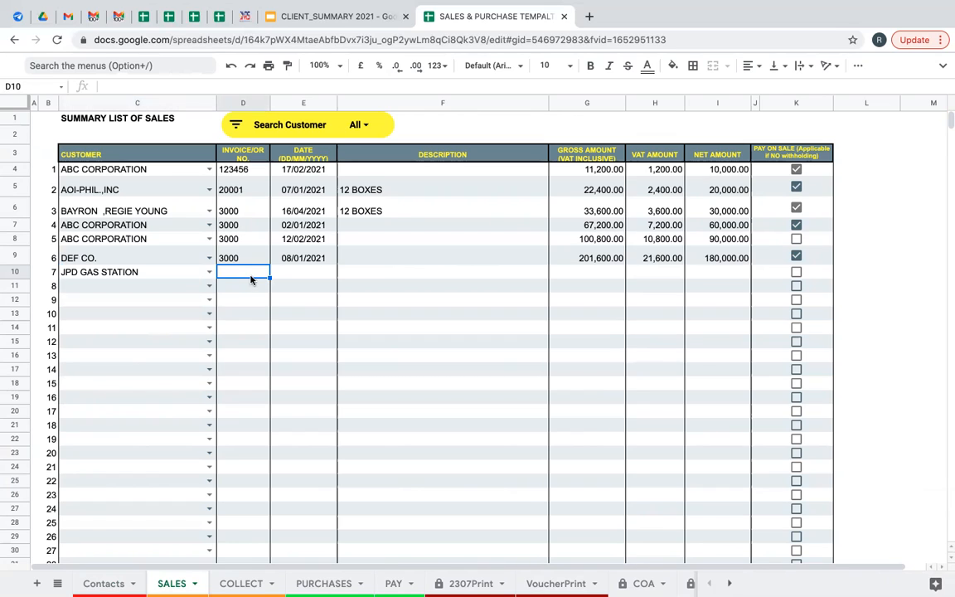
text(CI00)
key(BackSpace)
key(BackSpace)
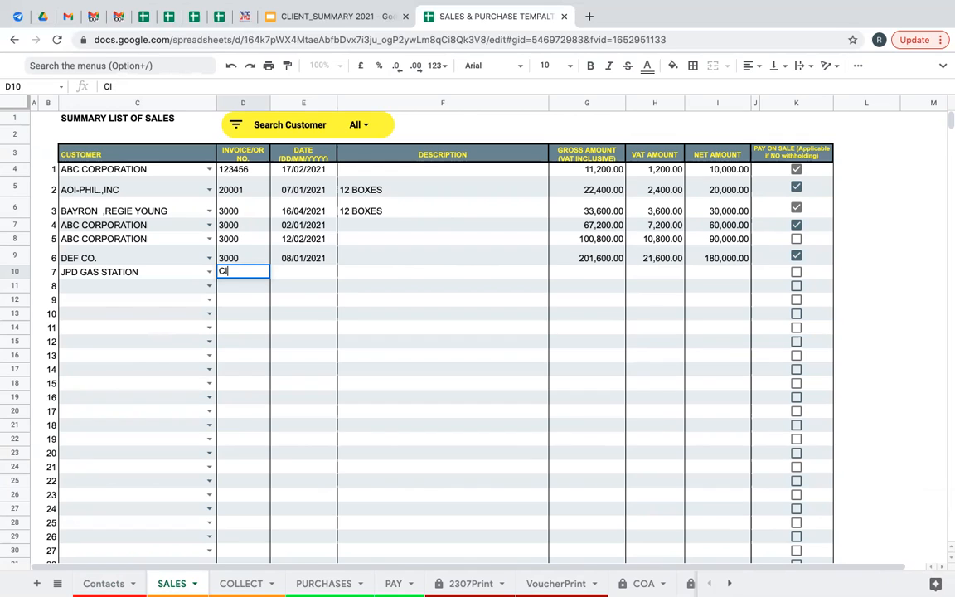
key(BackSpace)
key(BackSpace)
text(SI#91919)
click(295, 274)
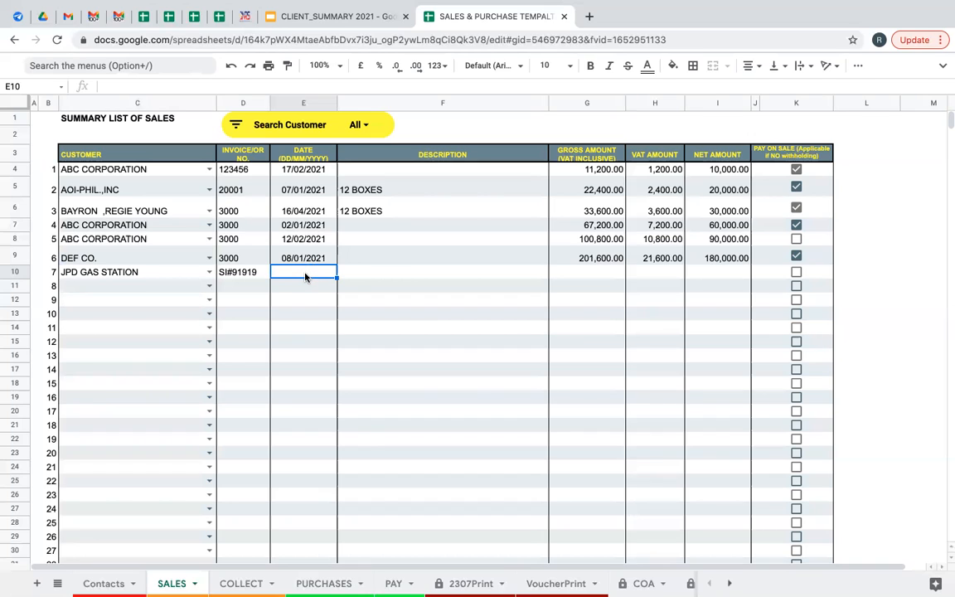
Enter sale 7's date as 10/02/2021 (Feb. 10, 2021).
text(2-10-2020)
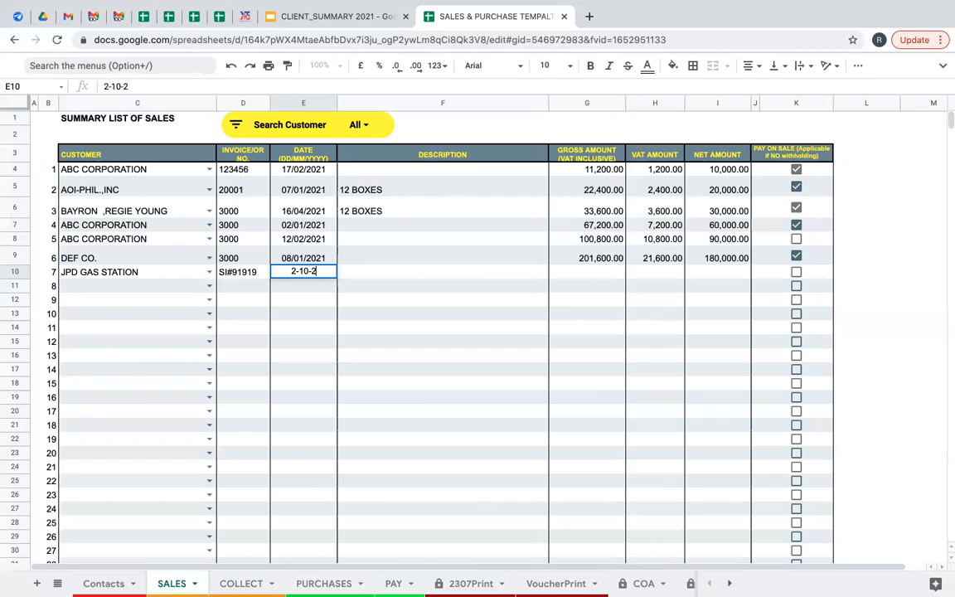
key(BackSpace)
text(1)
key(Return)
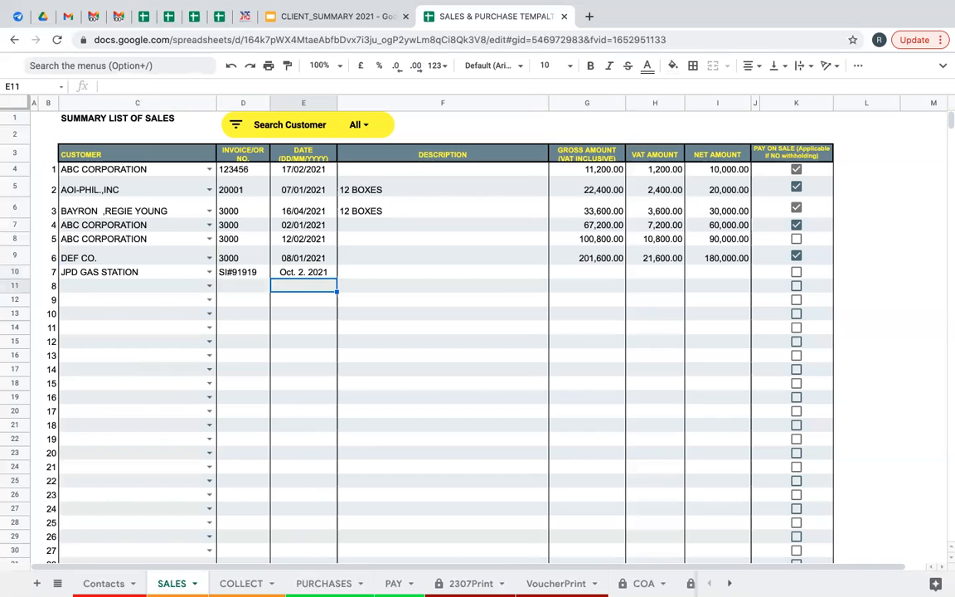
click(313, 275)
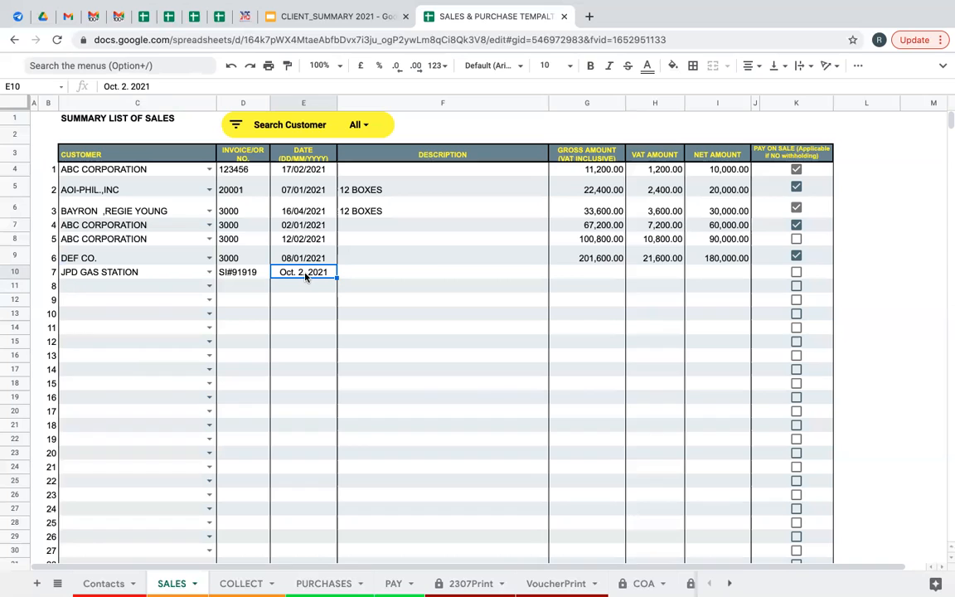
text(10/02)
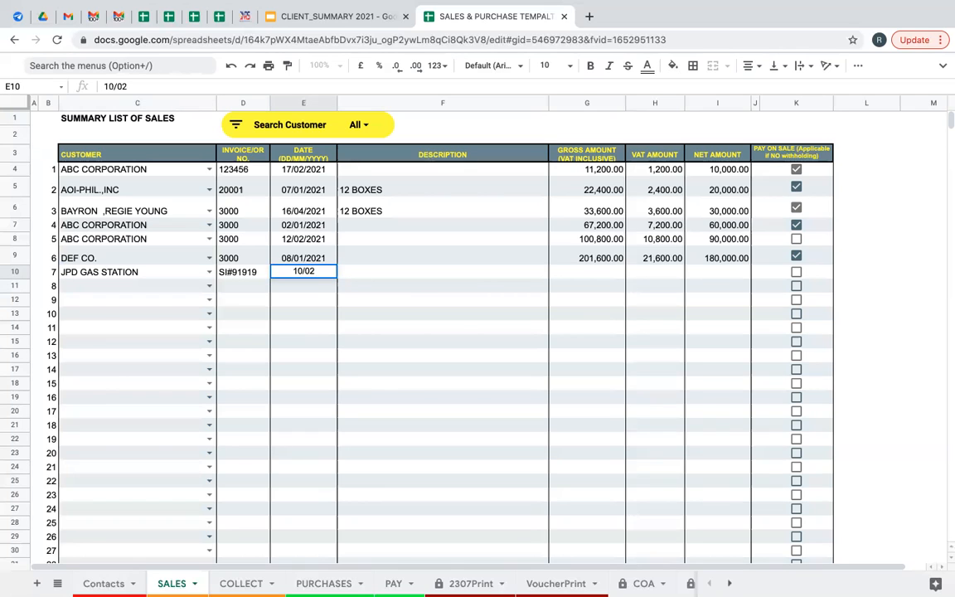
text(/2021)
key(Return)
click(308, 274)
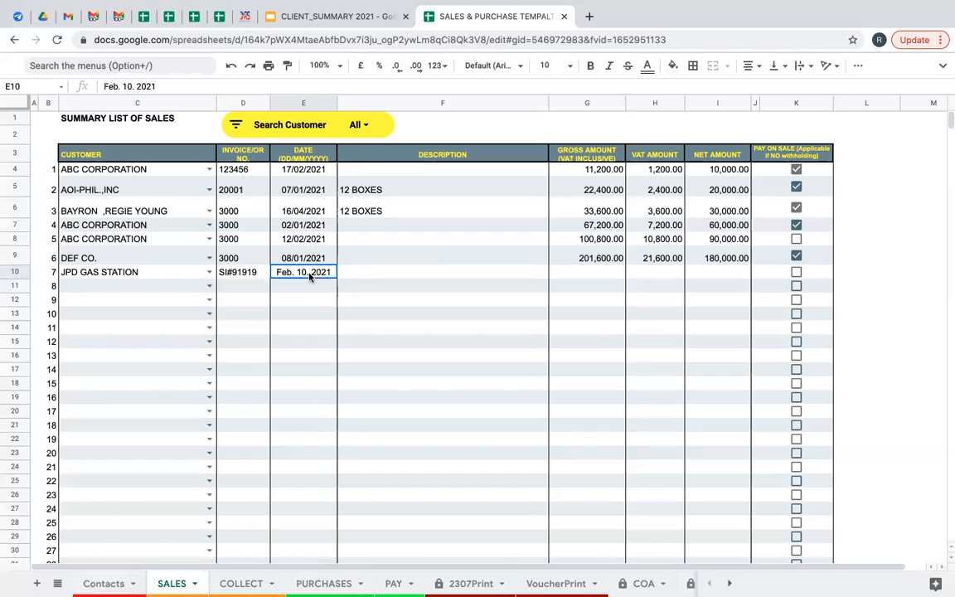
click(373, 273)
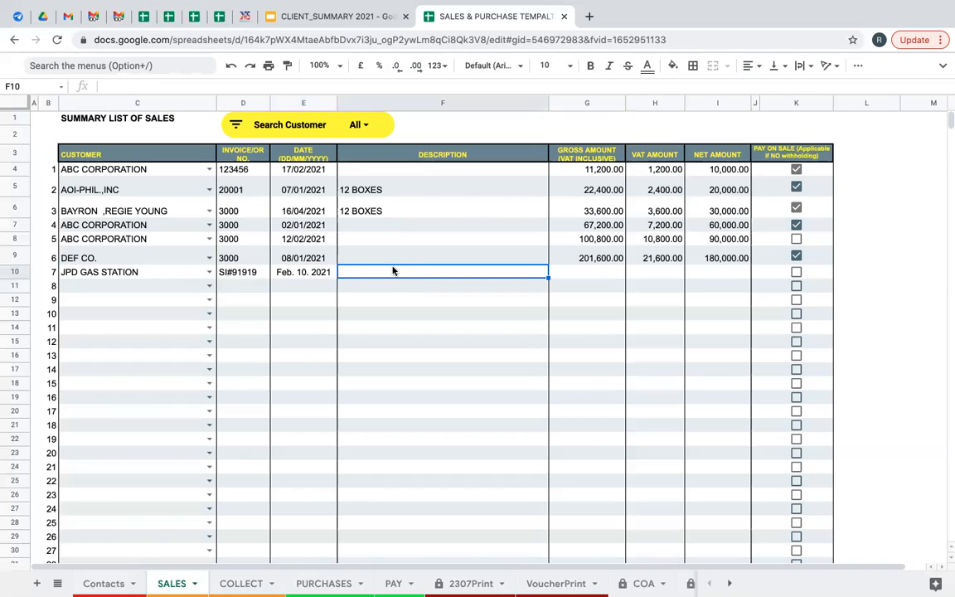
text(SOAP)
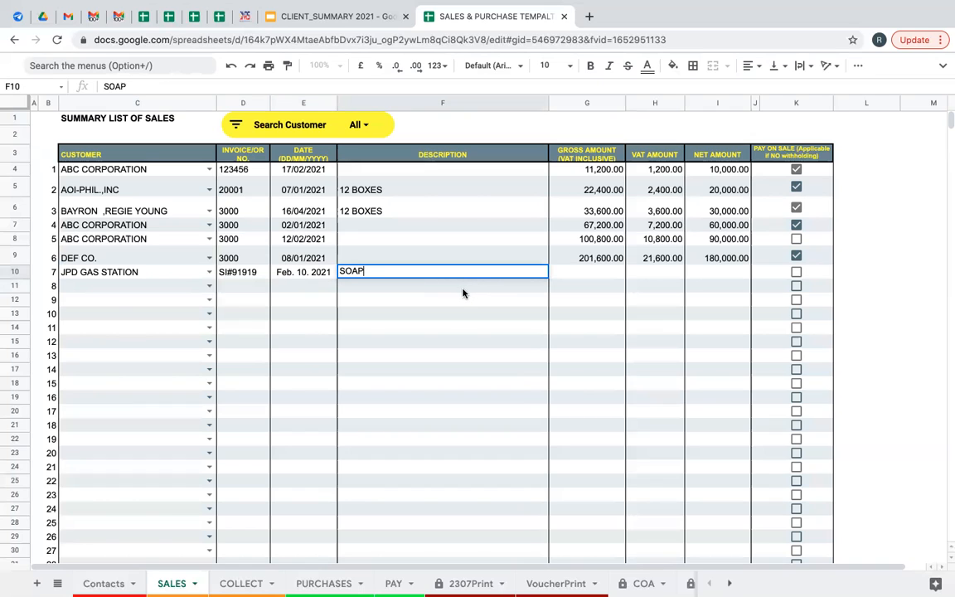
key(Return)
key(Up)
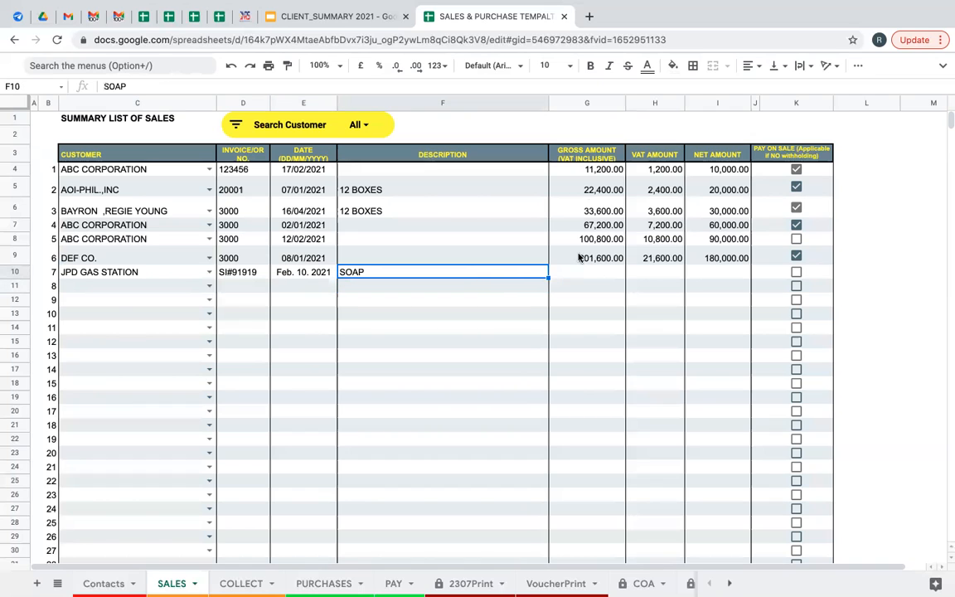
click(583, 276)
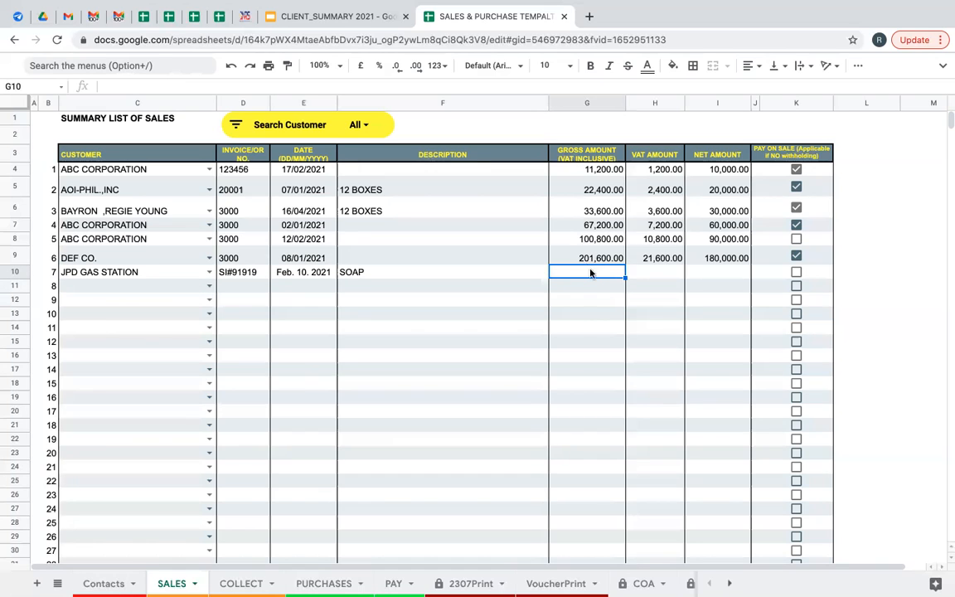
text(11200)
key(Return)
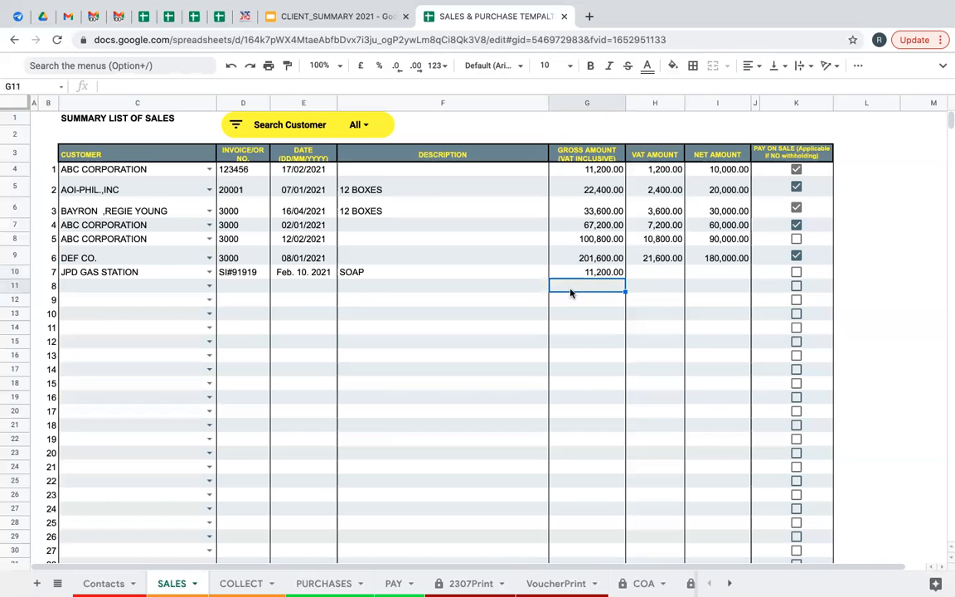
click(609, 276)
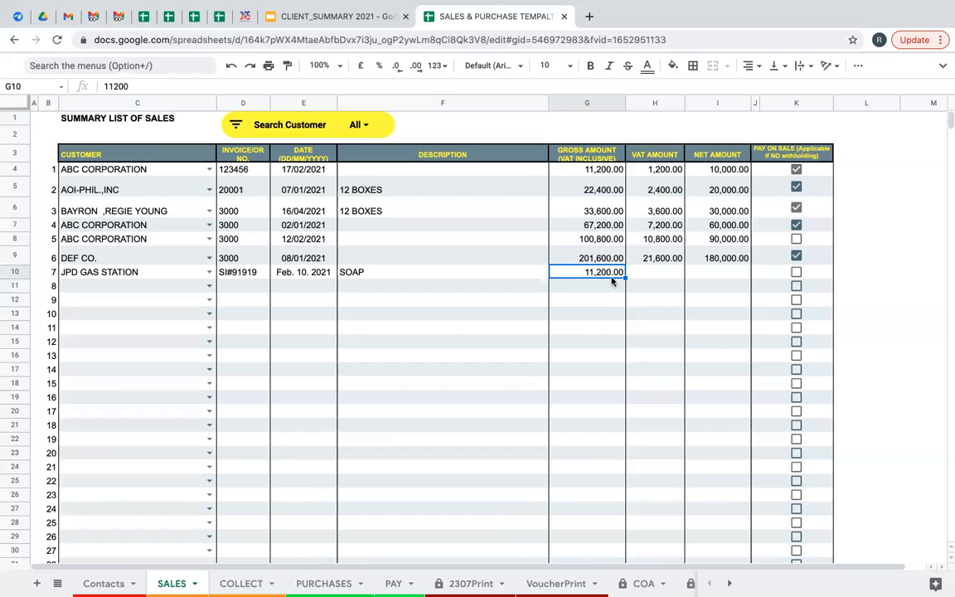
click(664, 272)
click(710, 275)
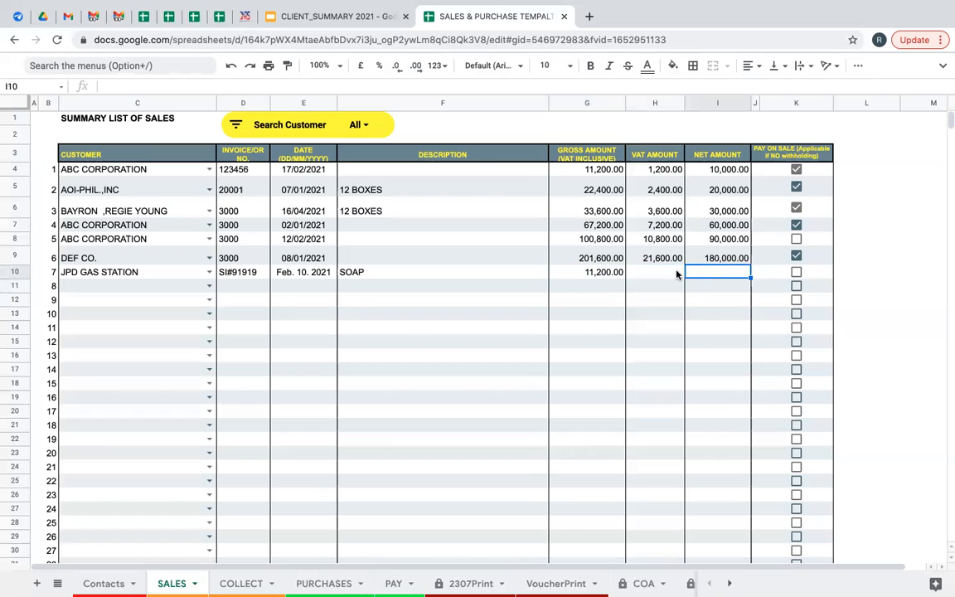
click(655, 271)
click(620, 274)
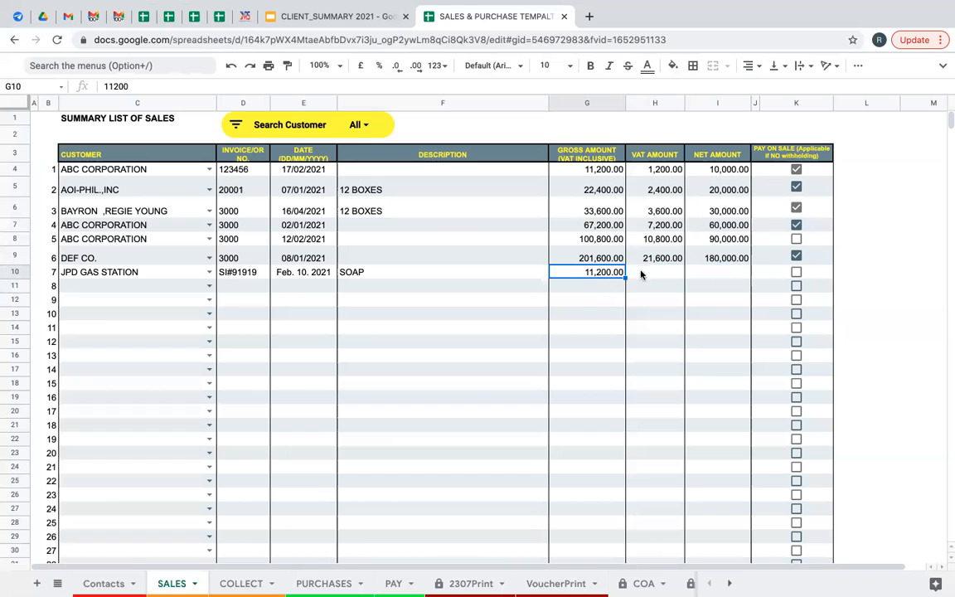
mouse_move(832, 26)
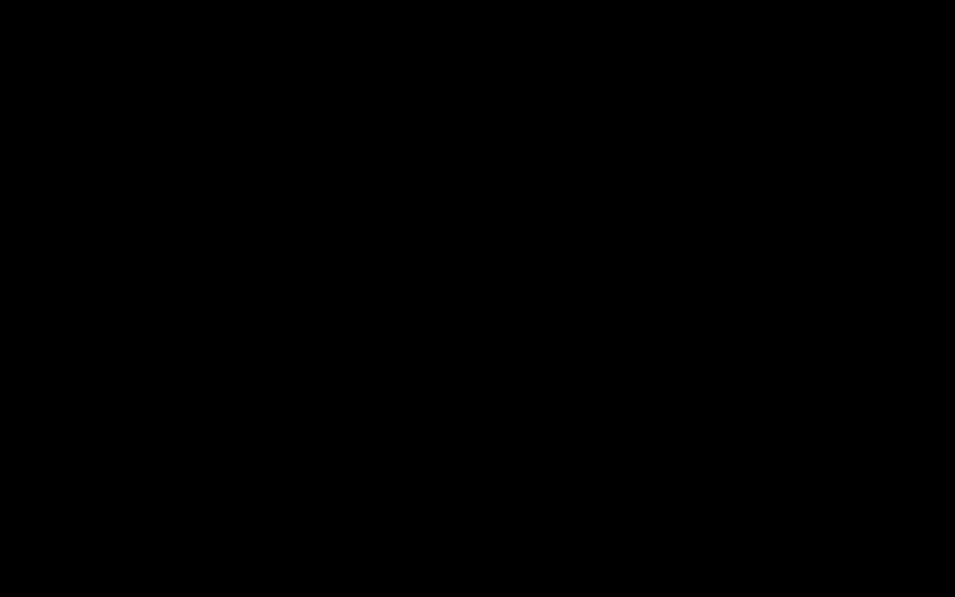
Re-enter JPD GAS STATION's gross amount in G10 as 11,200.
key(Delete)
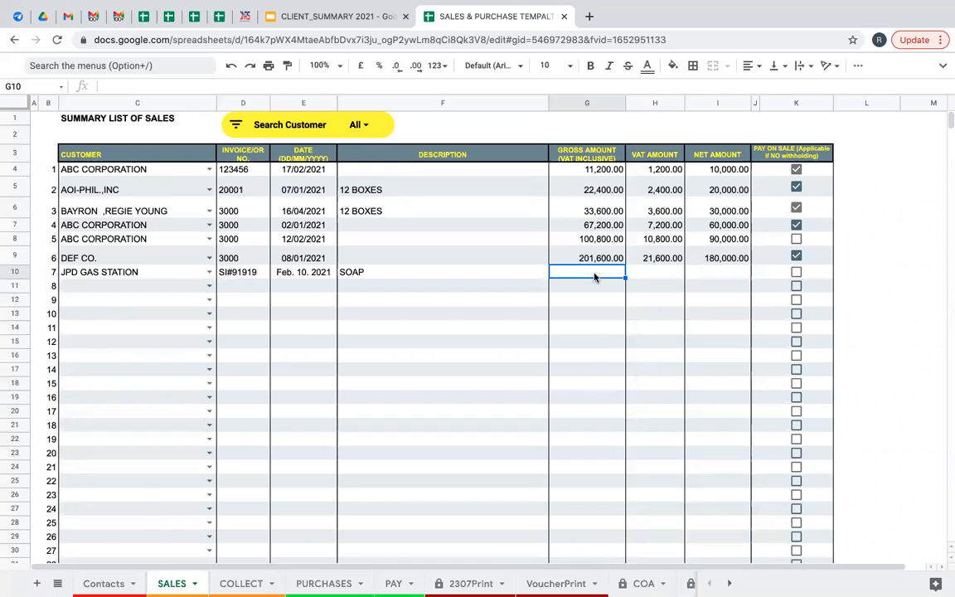
text(10)
key(Return)
click(580, 272)
text(11,200)
key(Return)
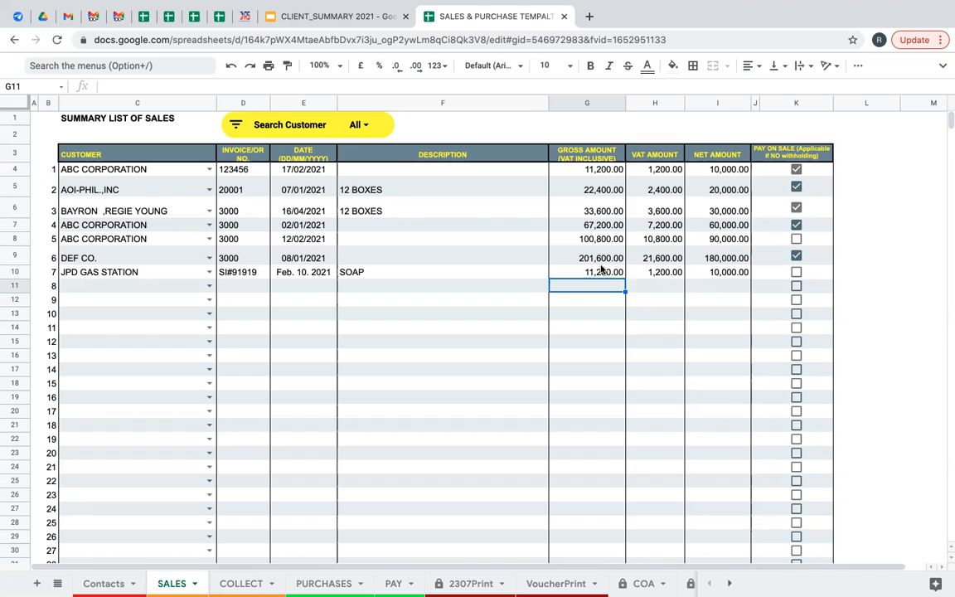
Toggle row 10's pay-on-sale box on and off, then select description cell F11.
click(796, 273)
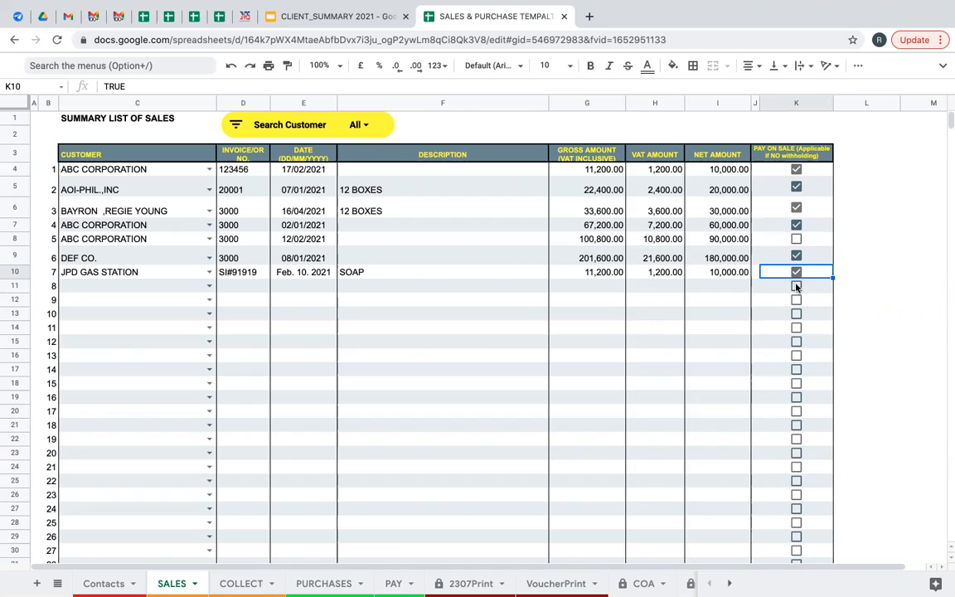
click(796, 274)
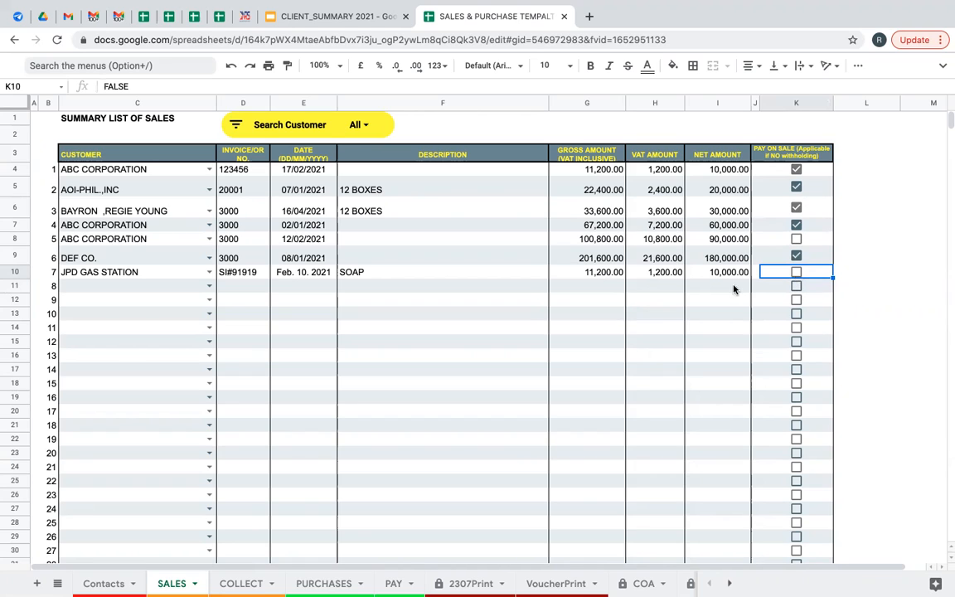
click(390, 301)
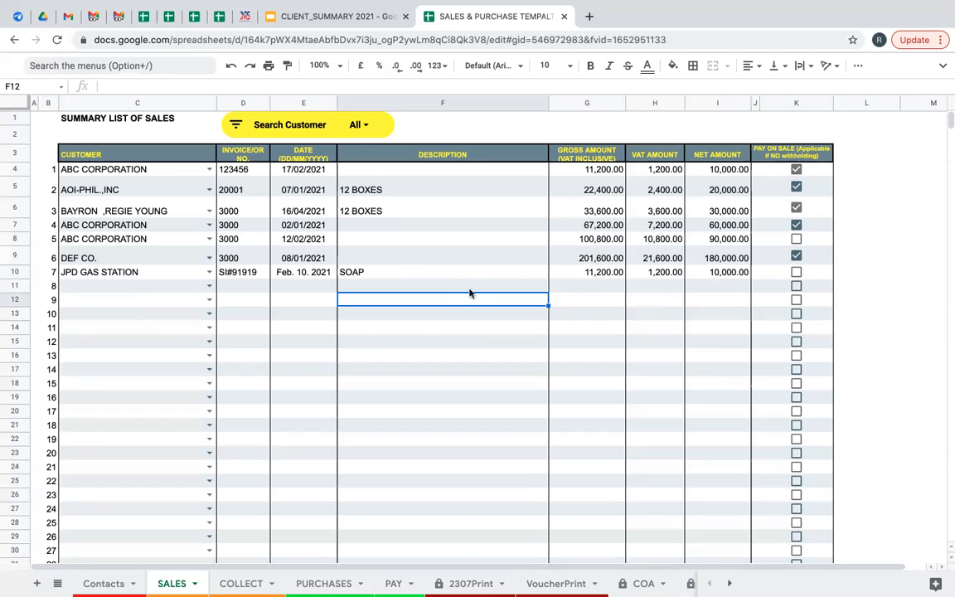
click(427, 285)
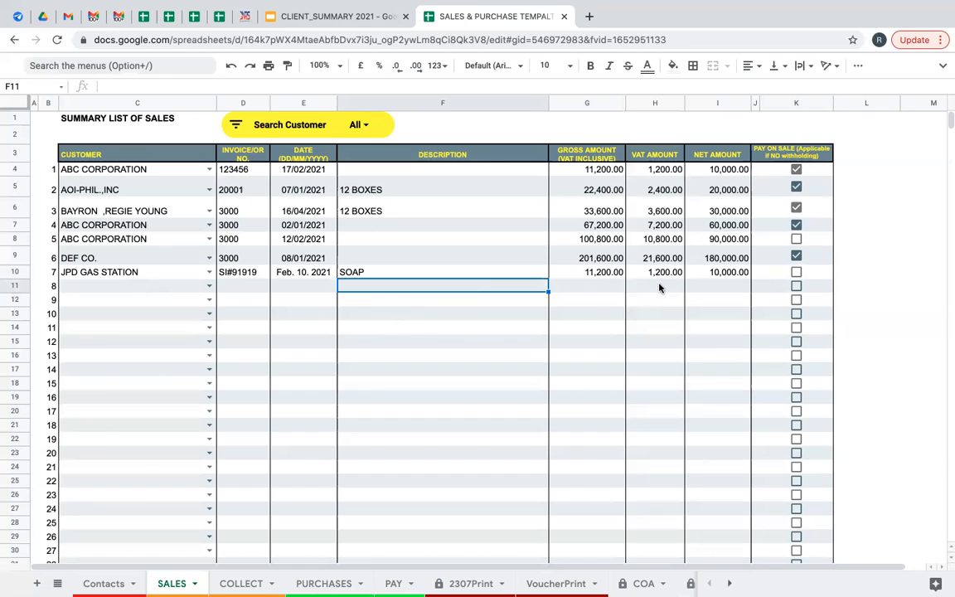
Start sale 8 for DEF CO. with invoice CI#00010 dated 21/2/2021.
click(209, 286)
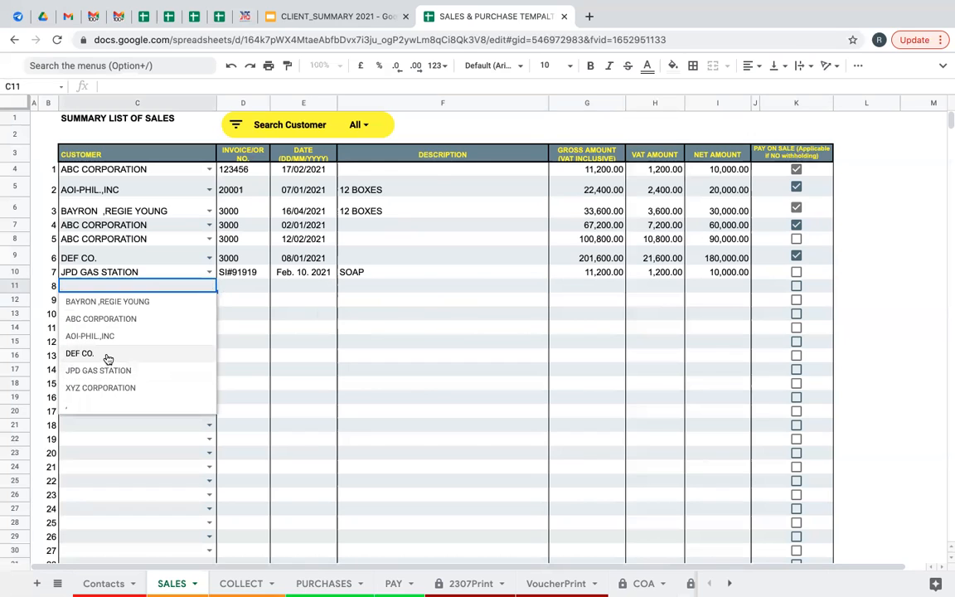
click(77, 353)
click(253, 289)
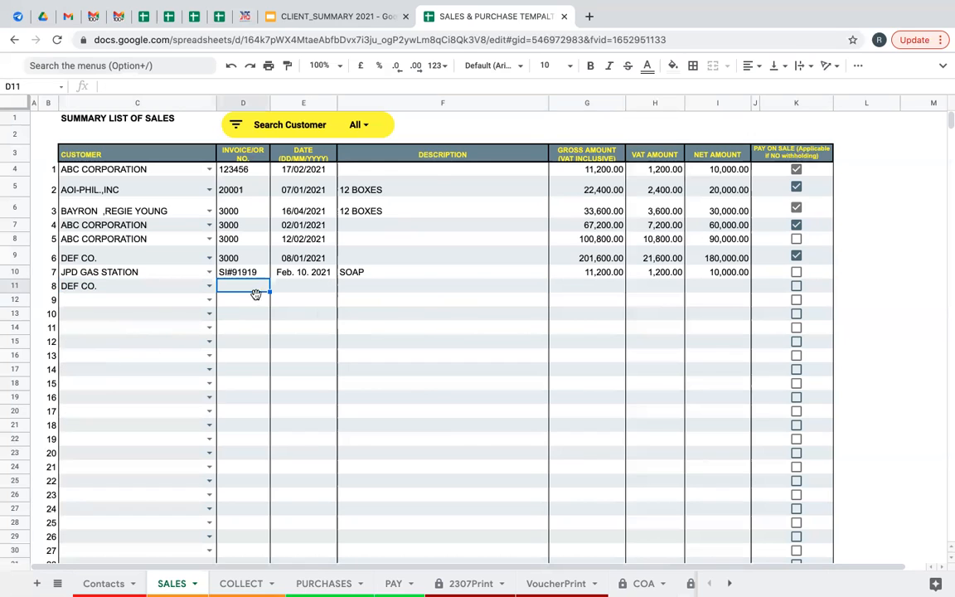
text(CI#00010)
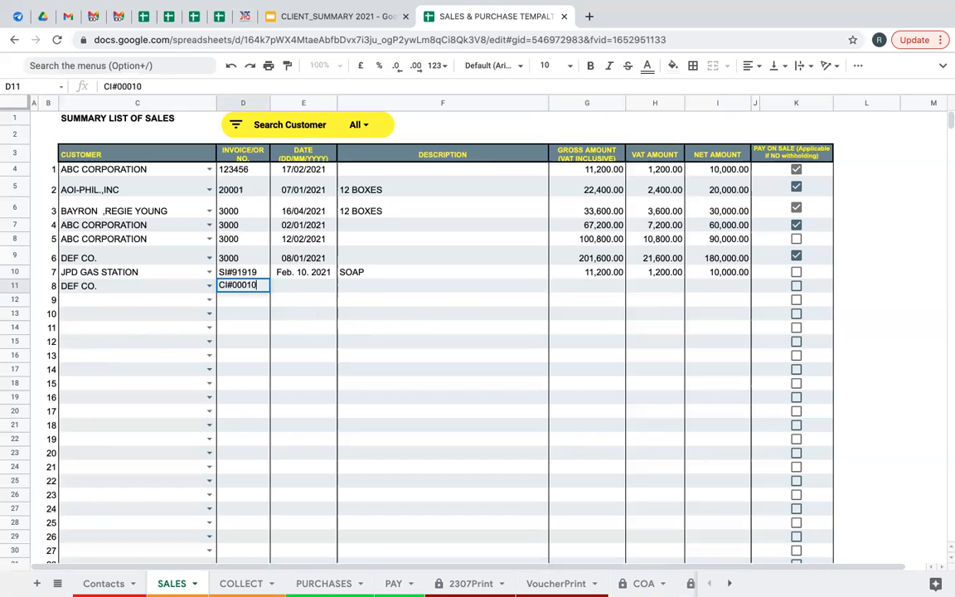
click(315, 292)
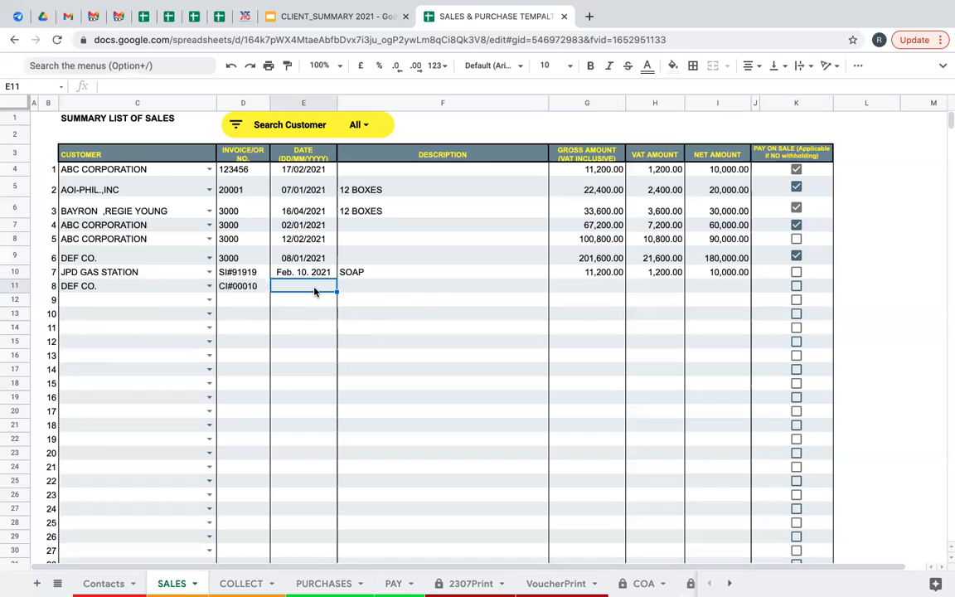
text(21/2/)
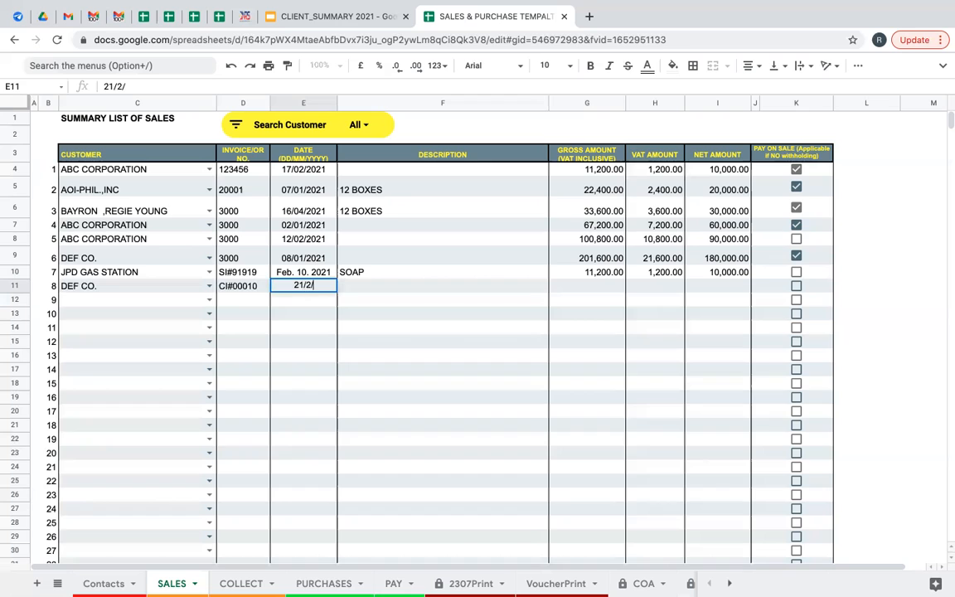
text(2021)
key(Return)
Enter CARTON as sale 8's description and 22,400 as its gross amount.
click(363, 290)
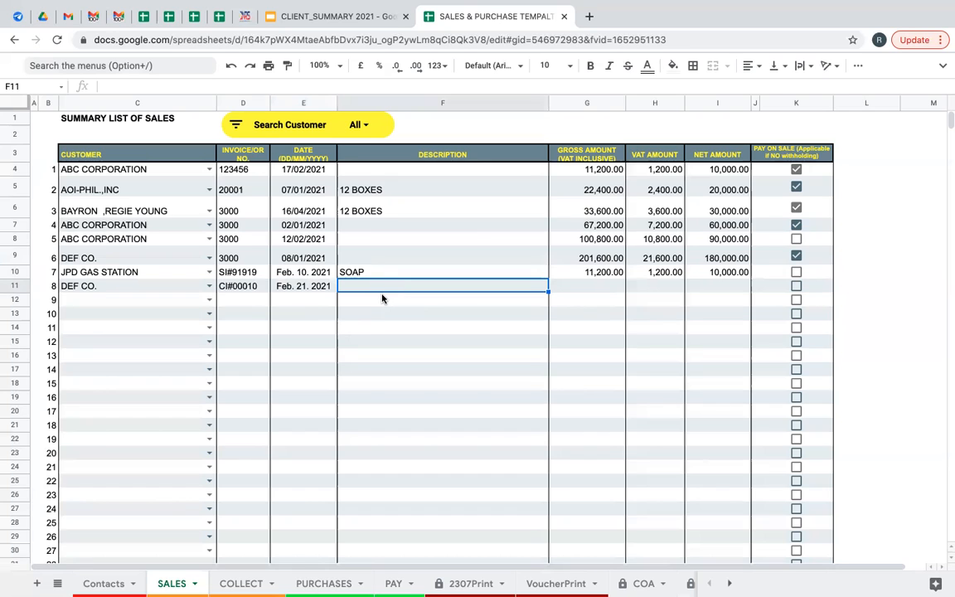
text(CARTON)
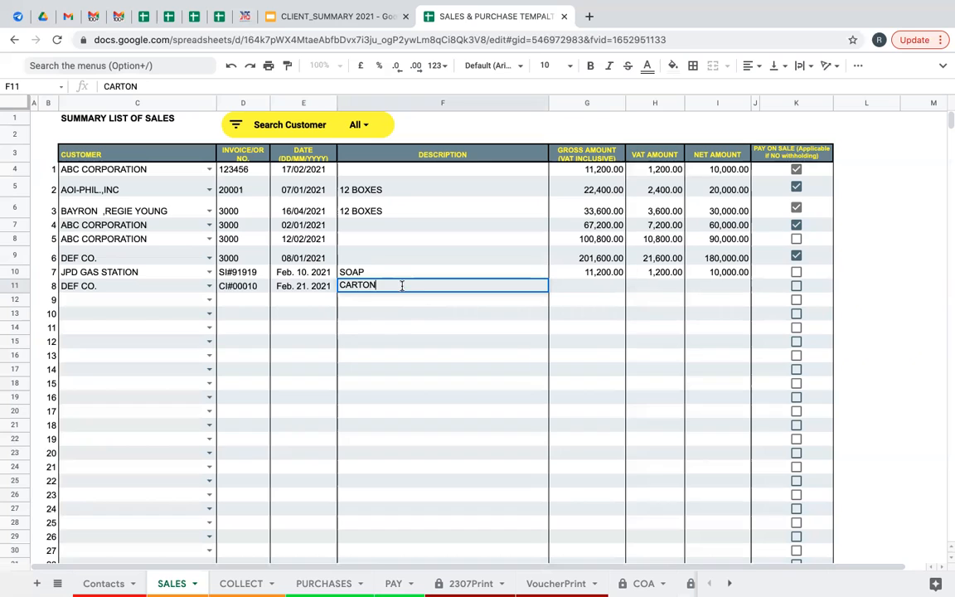
key(Return)
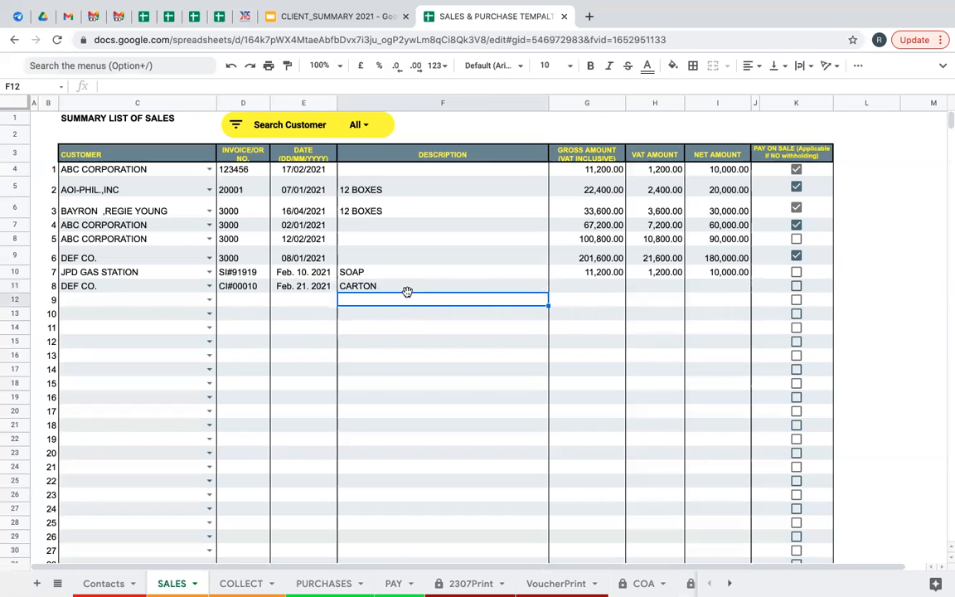
click(582, 286)
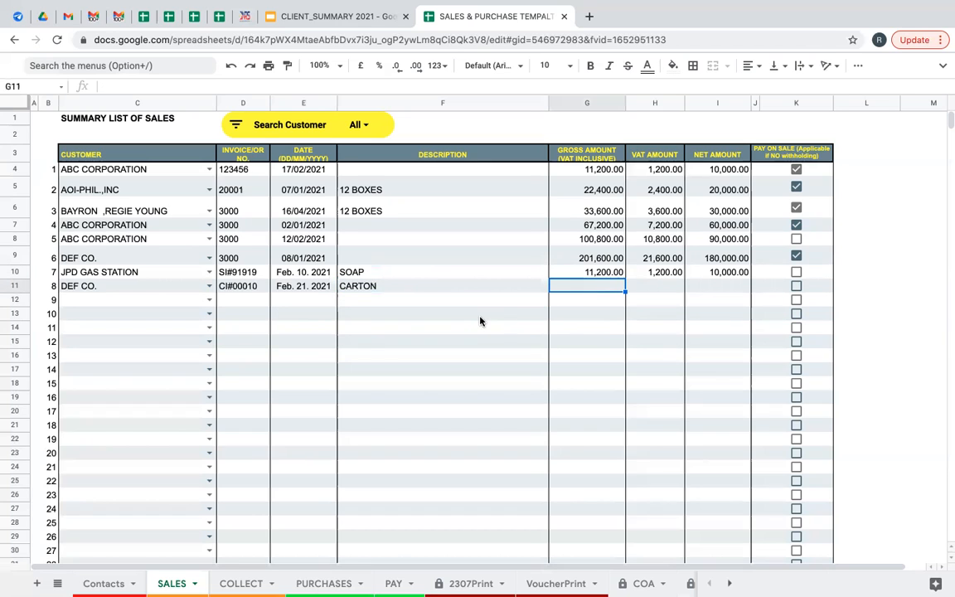
text(22400)
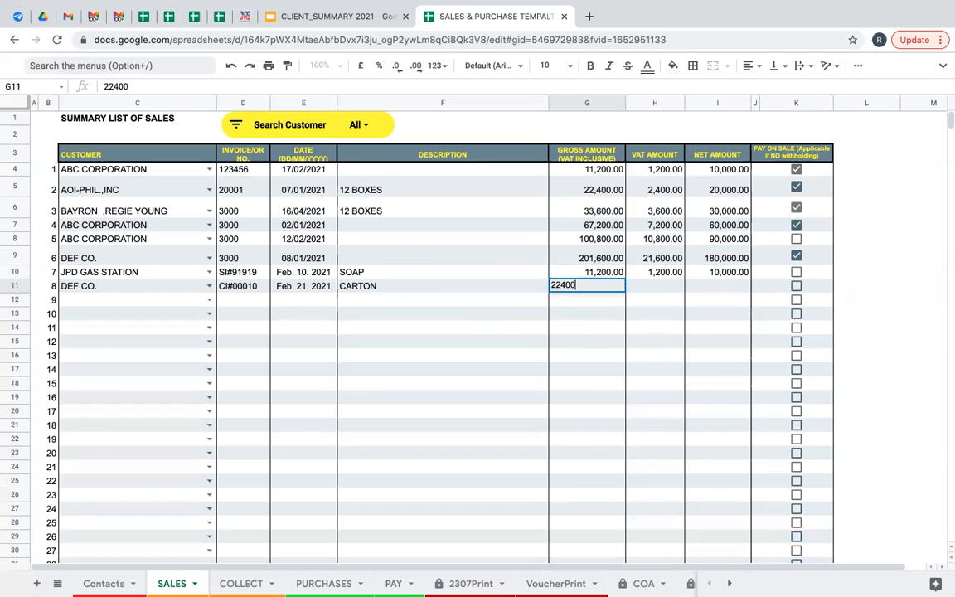
key(Return)
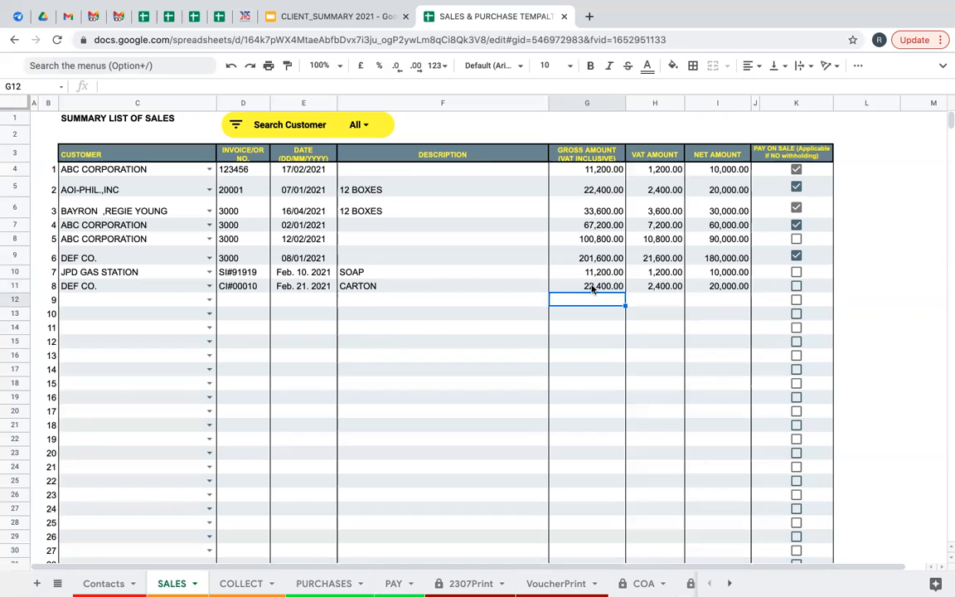
click(593, 289)
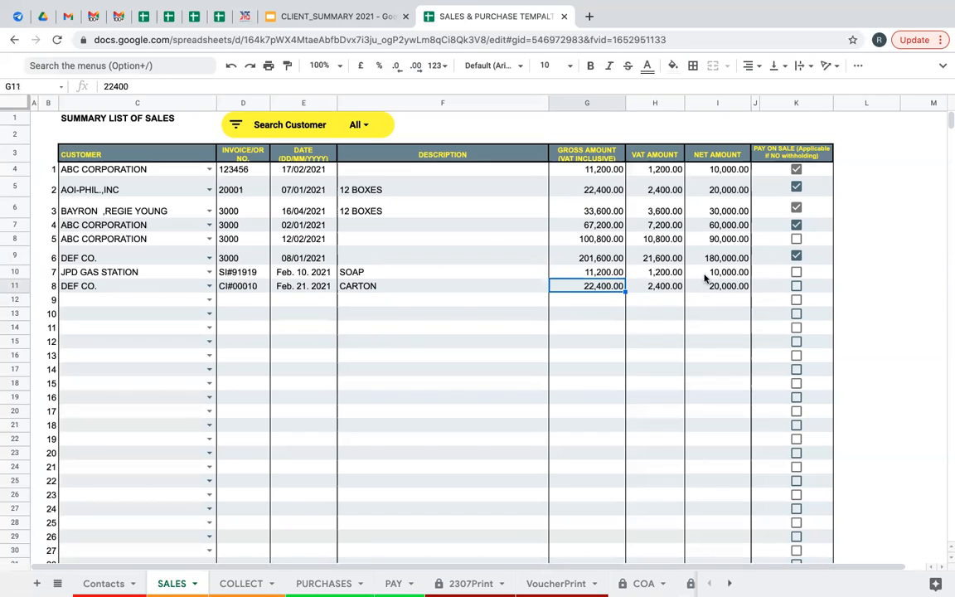
Tick JPD GAS STATION's pay-on-sale box and review row 11's net amount formula.
click(796, 273)
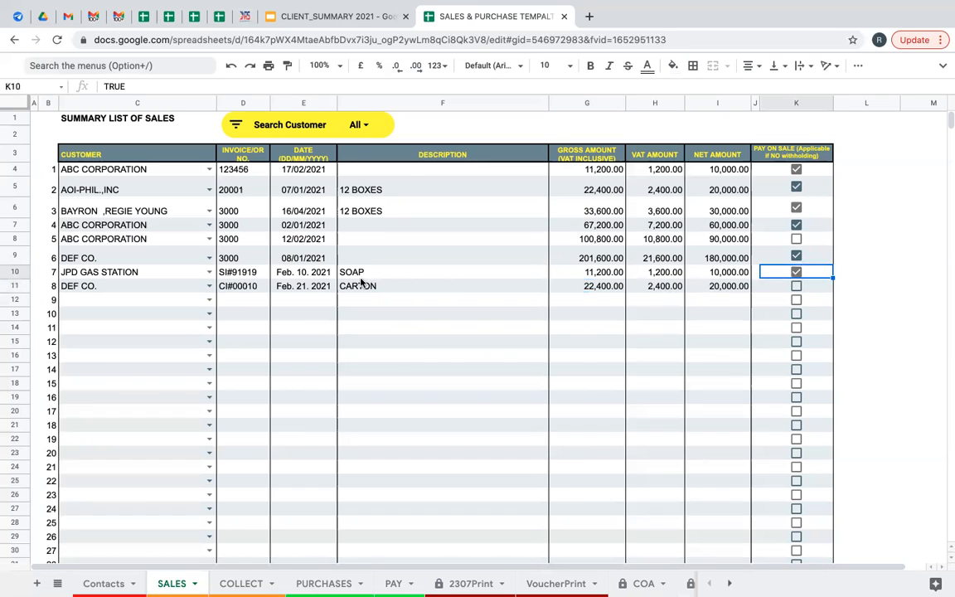
click(740, 284)
click(424, 287)
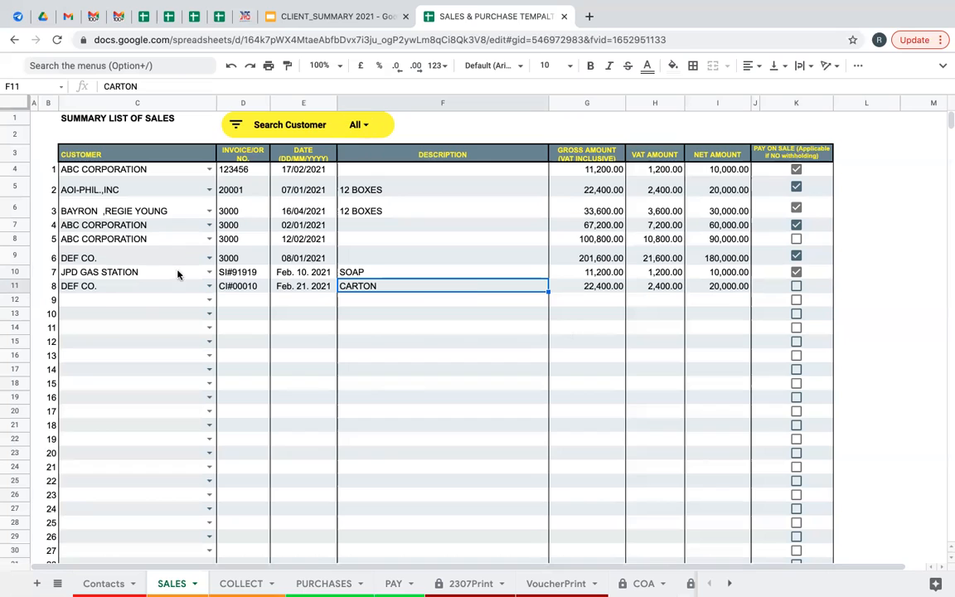
drag(133, 300, 144, 512)
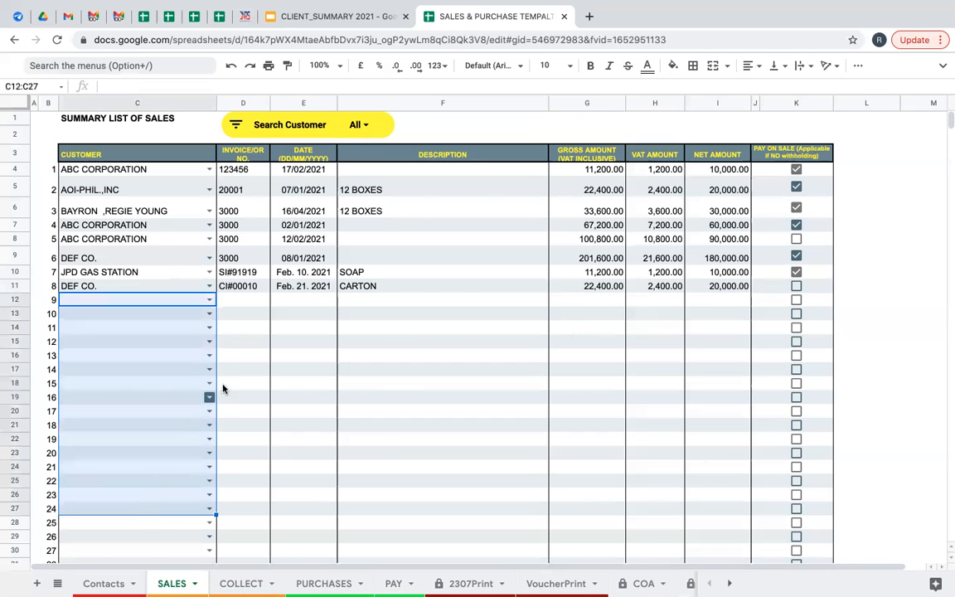
click(234, 369)
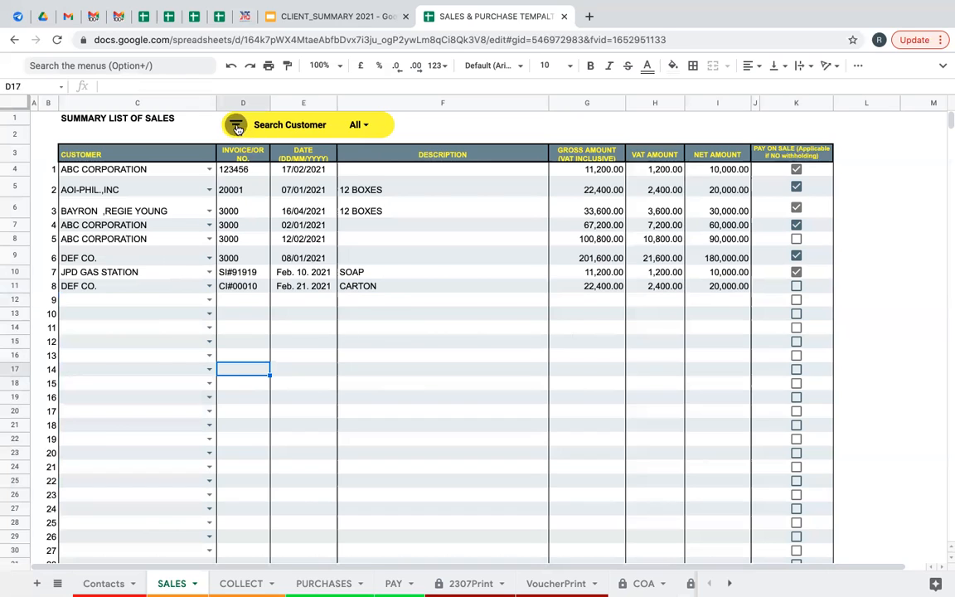
click(237, 126)
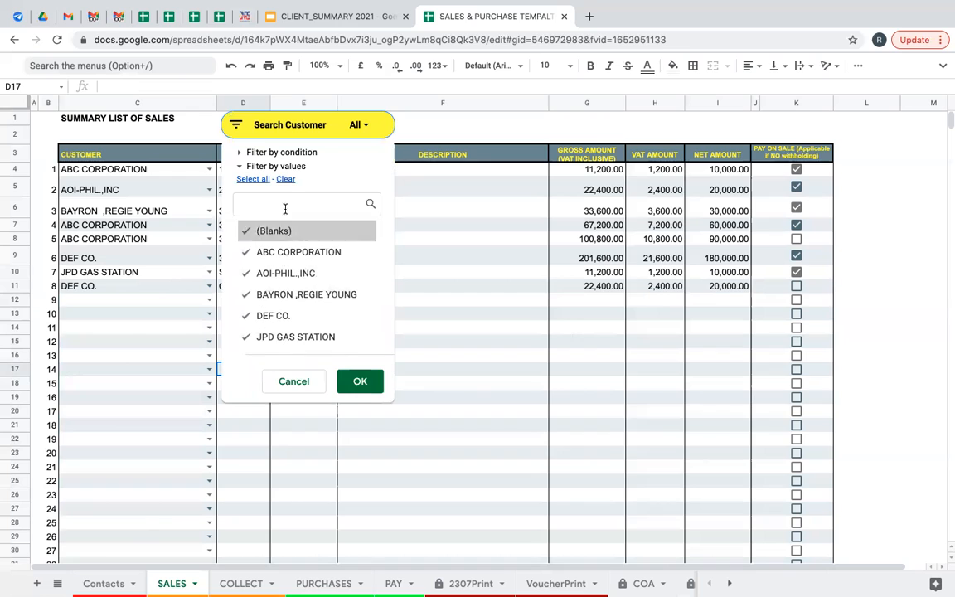
click(285, 180)
click(276, 203)
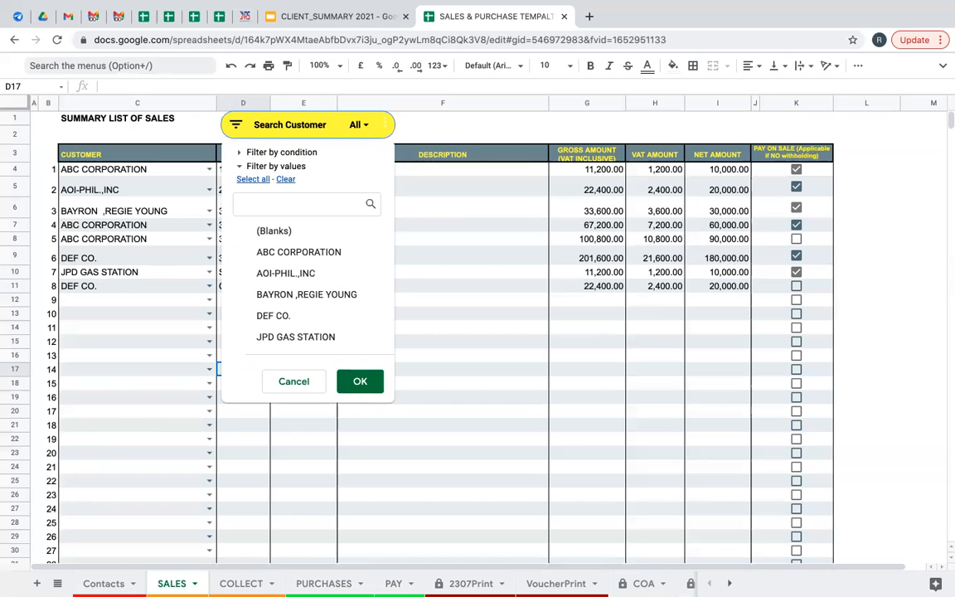
text(J)
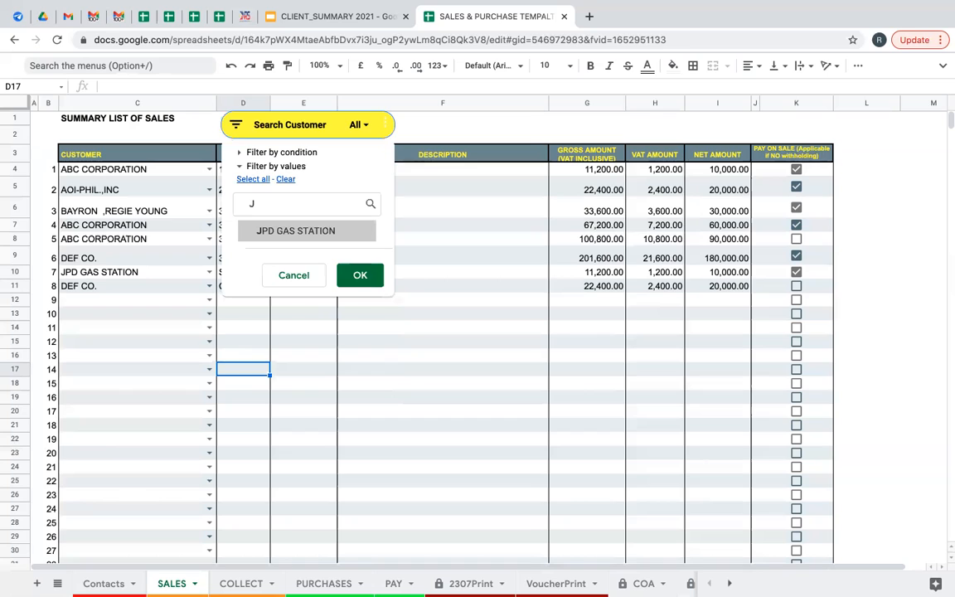
text(P)
click(303, 232)
click(358, 274)
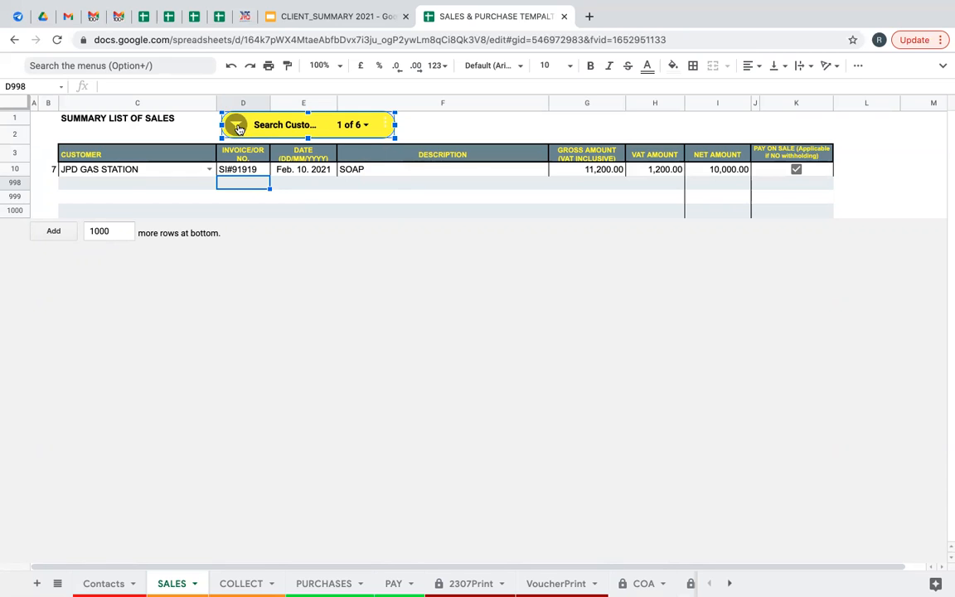
click(238, 129)
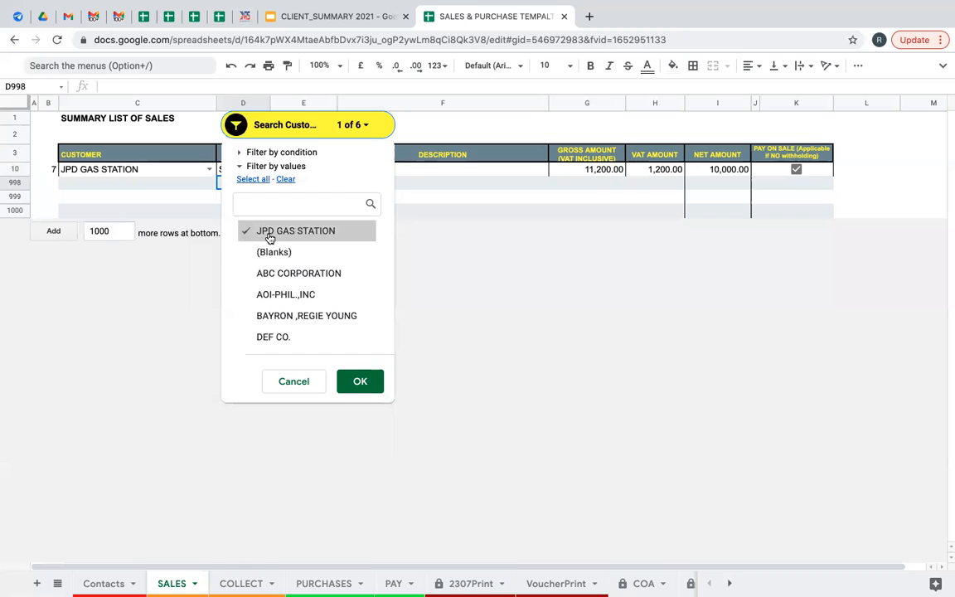
click(254, 180)
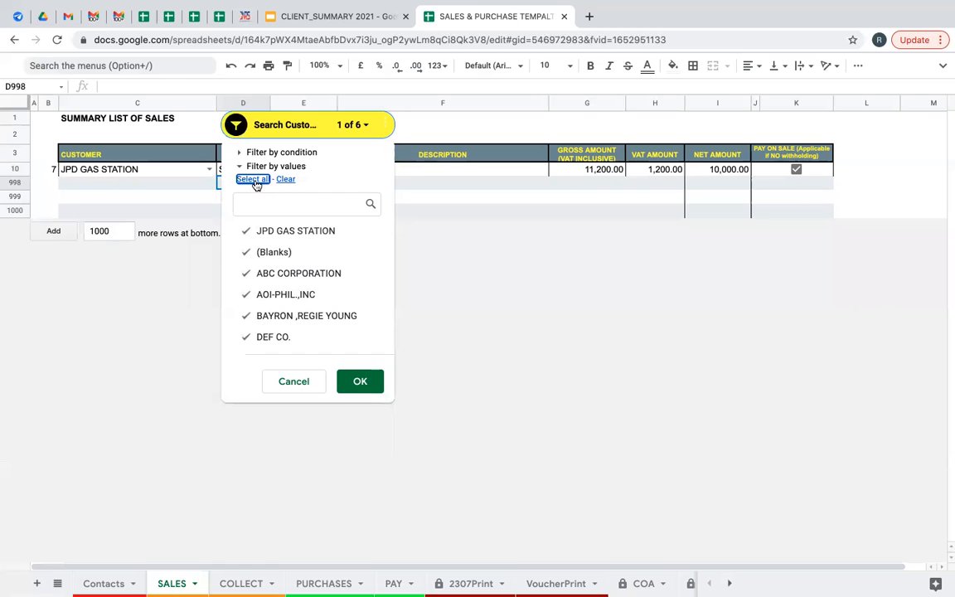
click(358, 383)
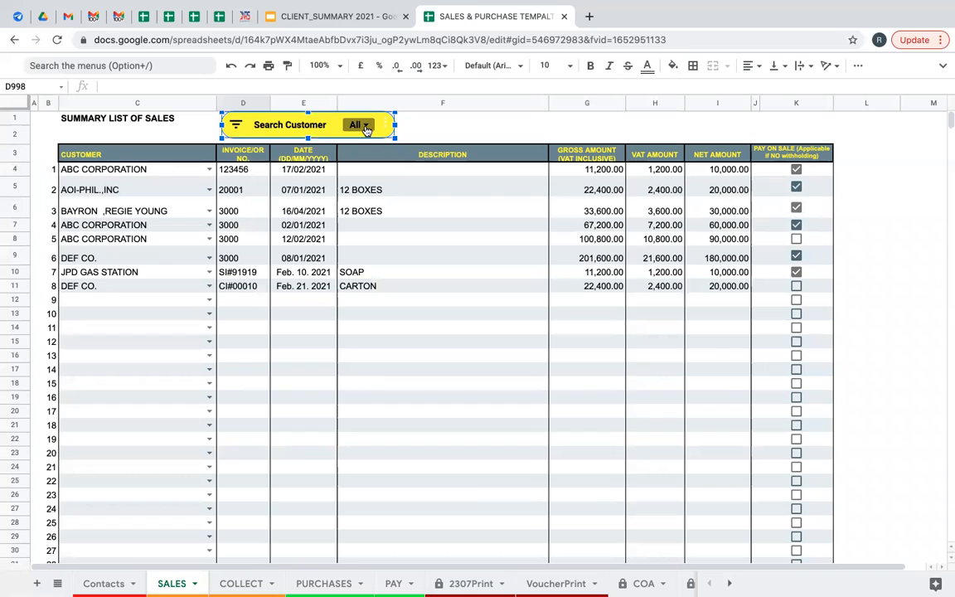
click(384, 332)
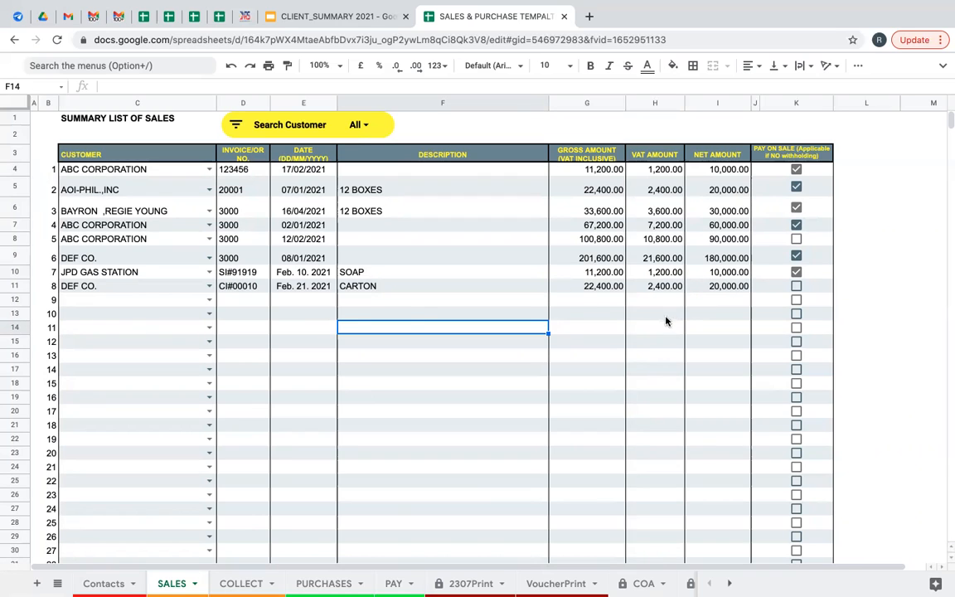
click(241, 583)
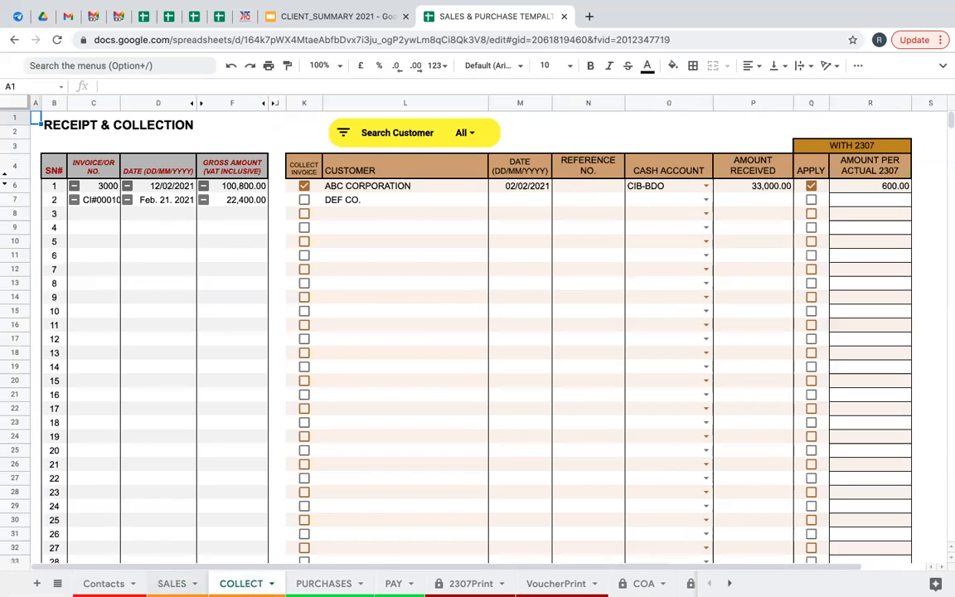
click(174, 583)
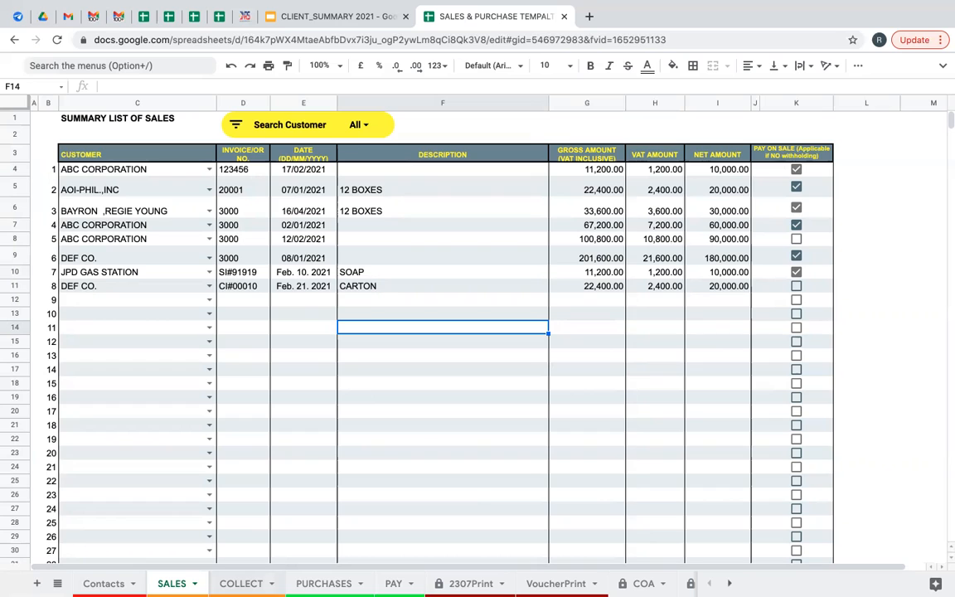
click(412, 302)
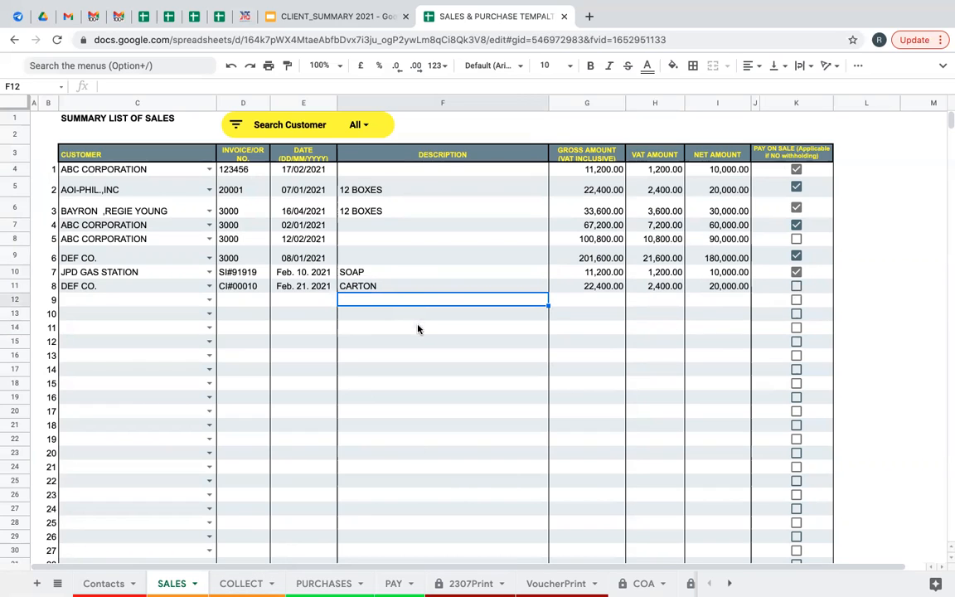
Review the SALES rows, including DEF CO.'s CARTON sale, then move to the COLLECT sheet.
click(418, 329)
click(422, 303)
click(424, 312)
click(424, 304)
click(423, 357)
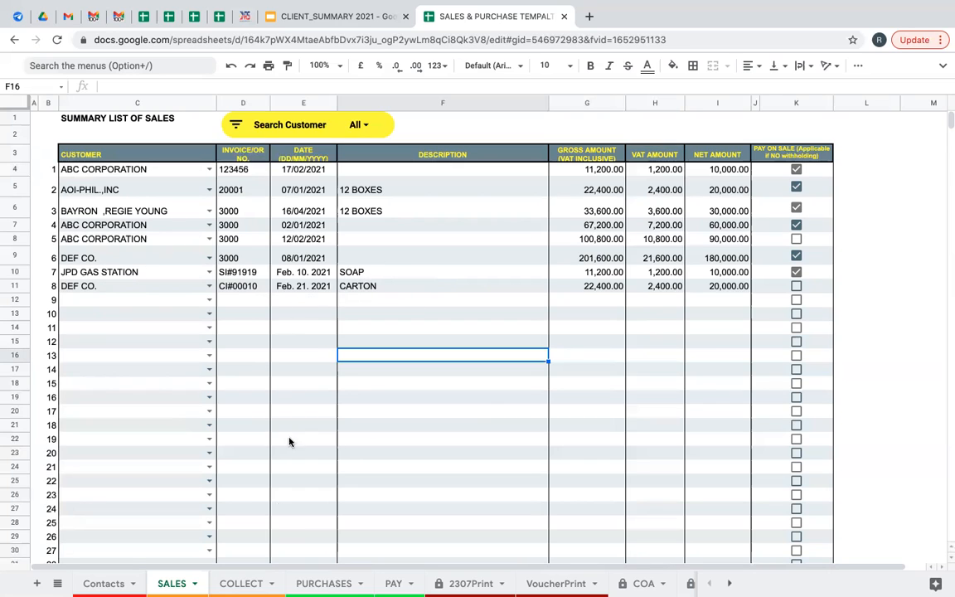
click(673, 285)
click(374, 286)
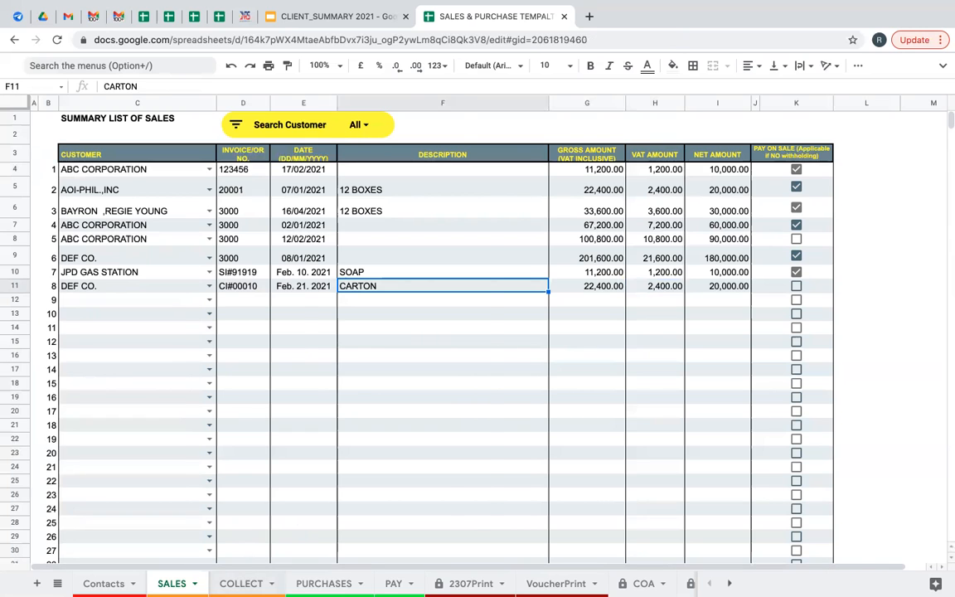
click(240, 584)
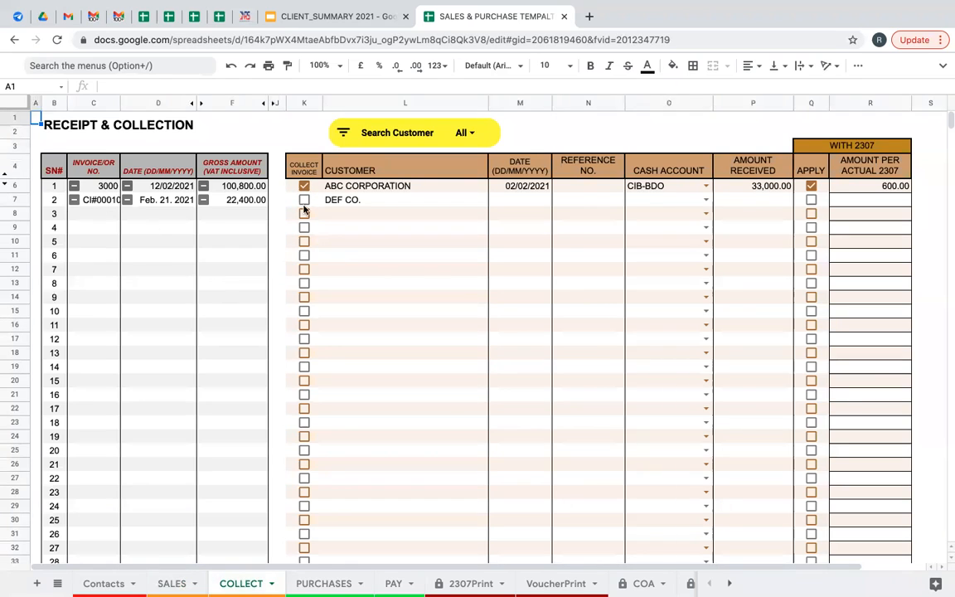
click(97, 206)
click(187, 201)
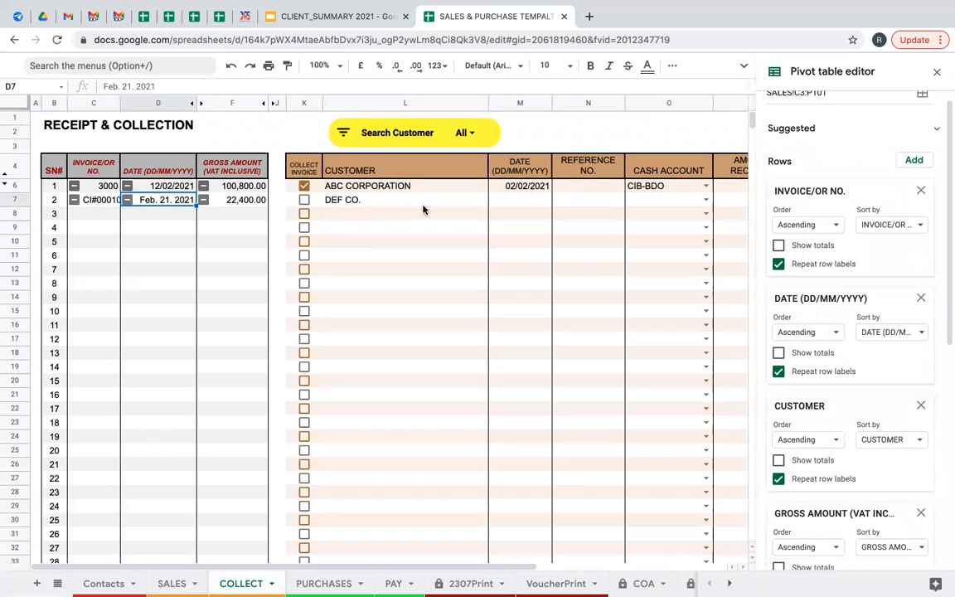
click(423, 206)
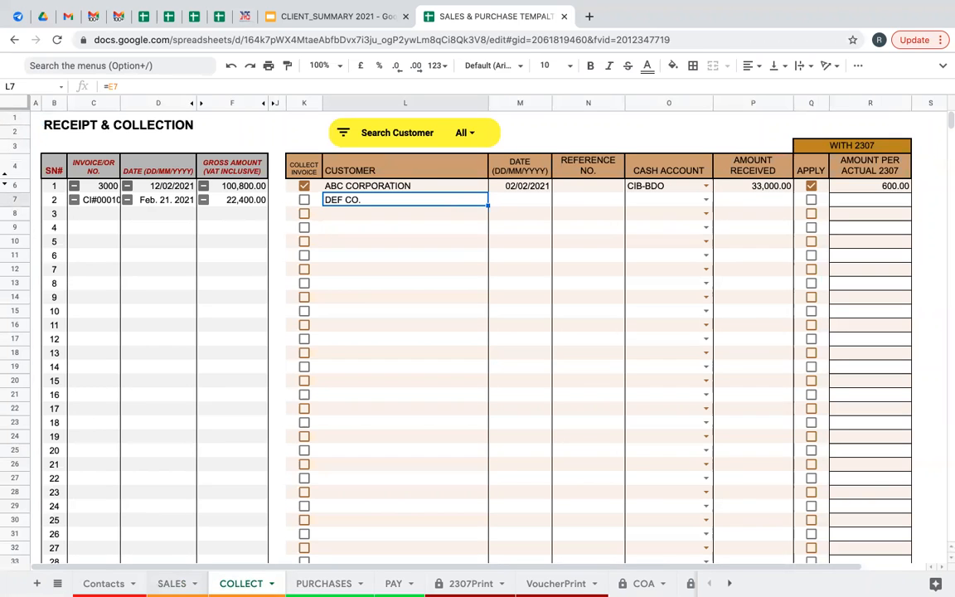
click(172, 583)
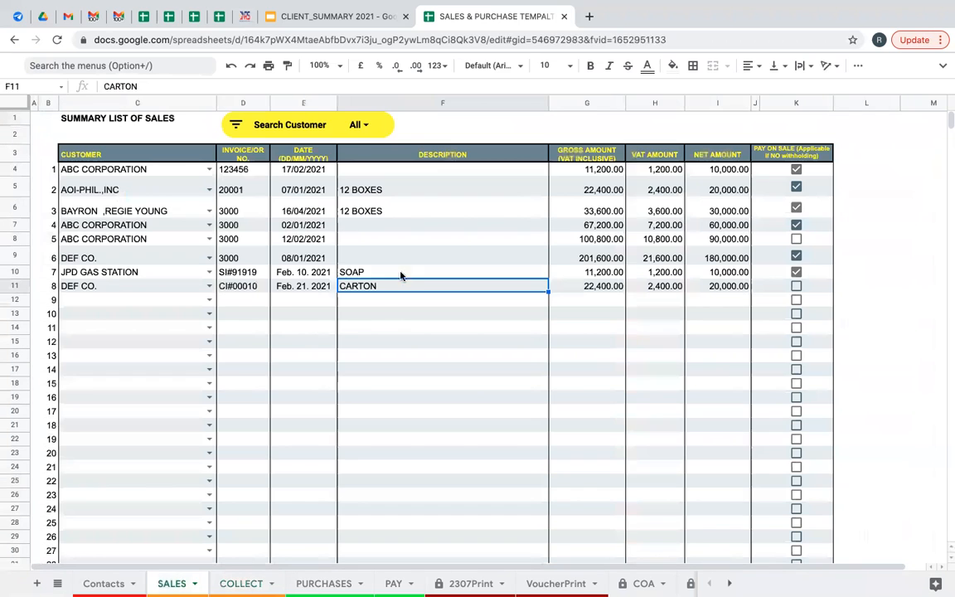
click(243, 286)
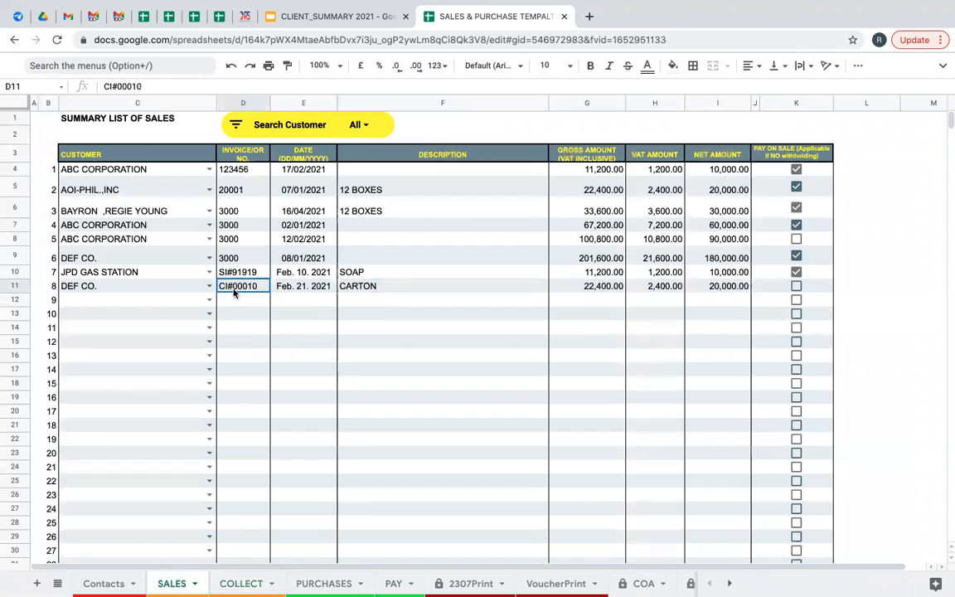
click(114, 289)
click(247, 581)
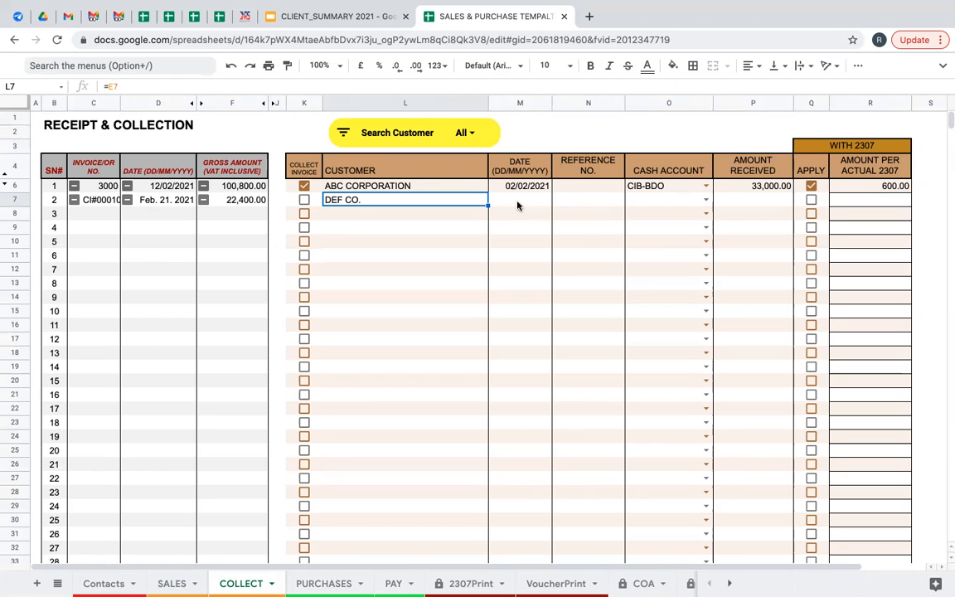
Tick DEF CO.'s invoice as collected, dated 22/2/2021 with reference OR#0001.
click(304, 201)
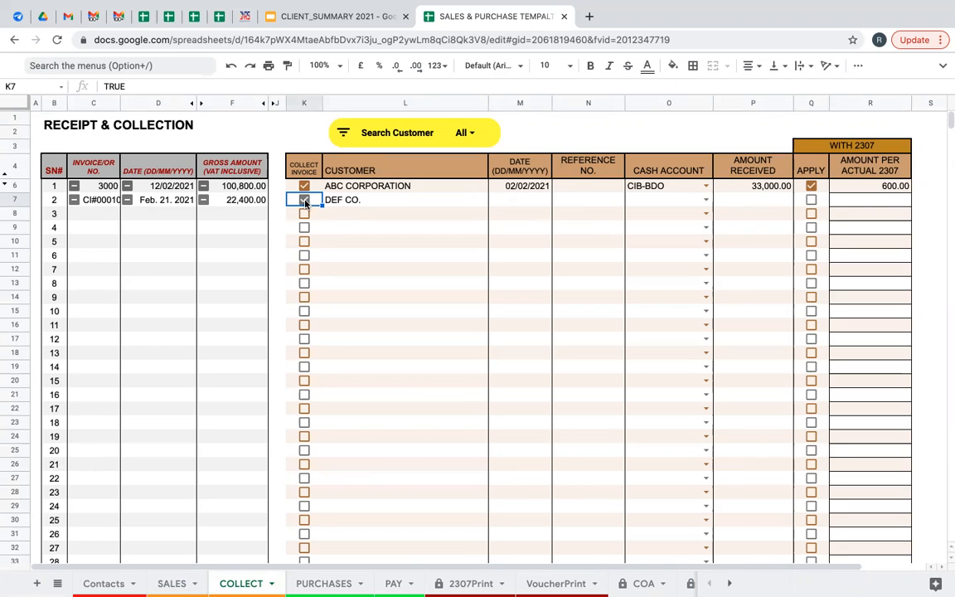
click(532, 205)
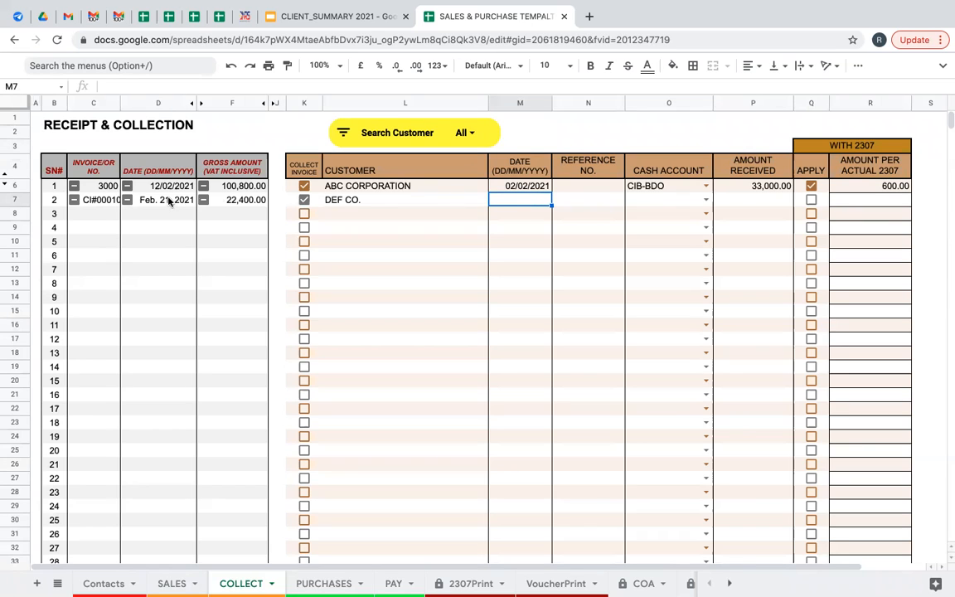
text(22/2)
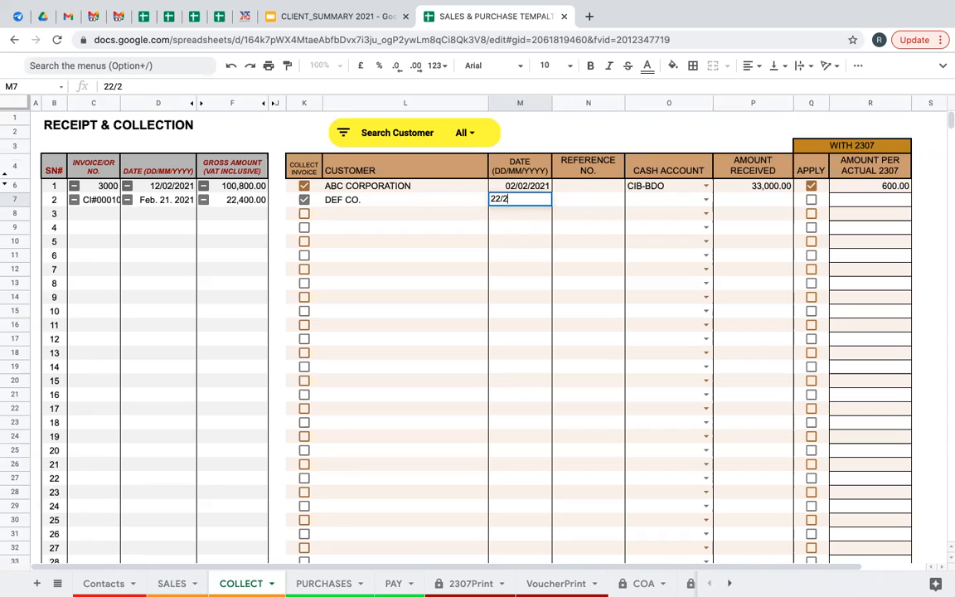
text(/2021)
click(579, 208)
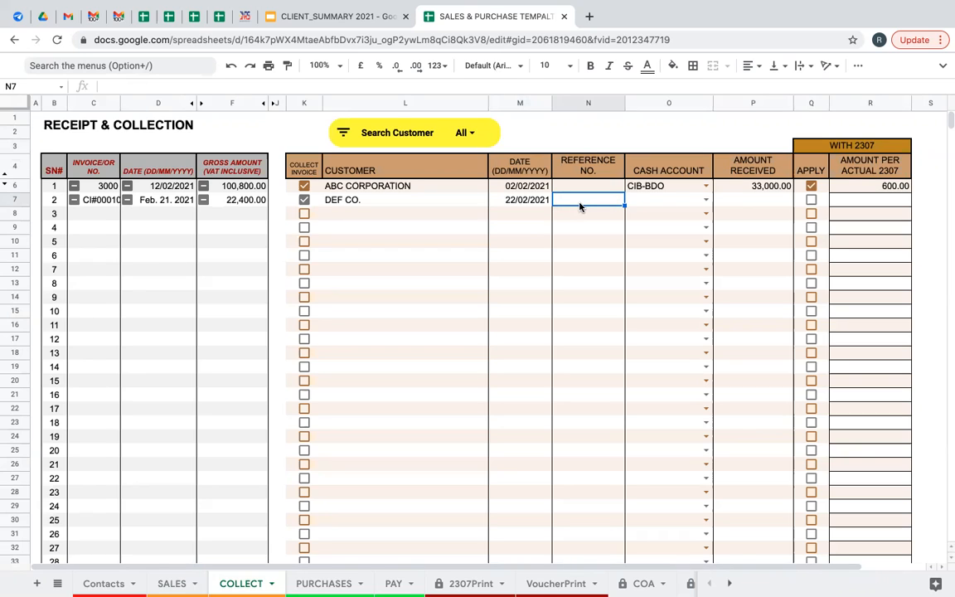
text(OR#0001)
Set DEF CO.'s cash account to CIB-BPI.
click(657, 204)
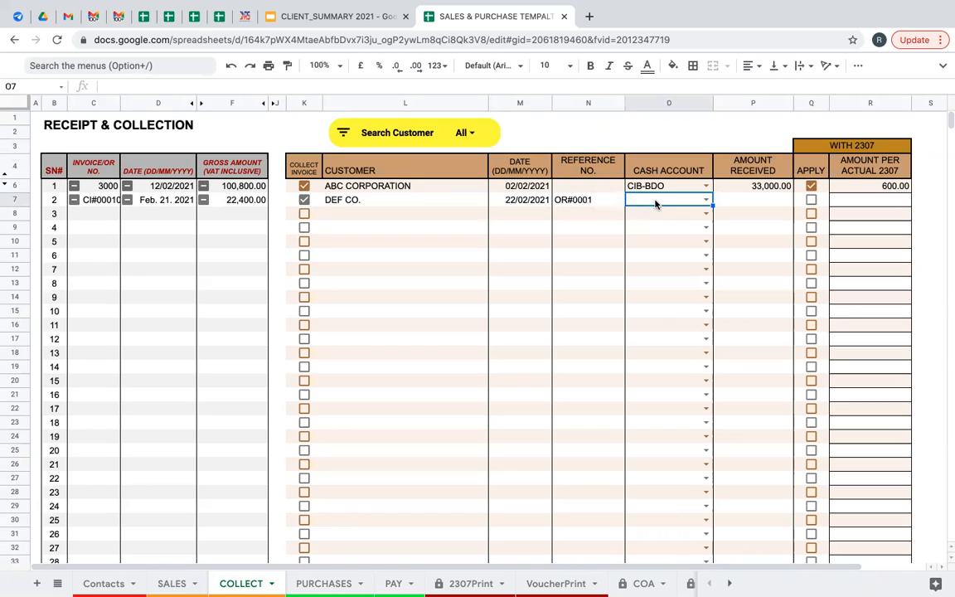
click(706, 203)
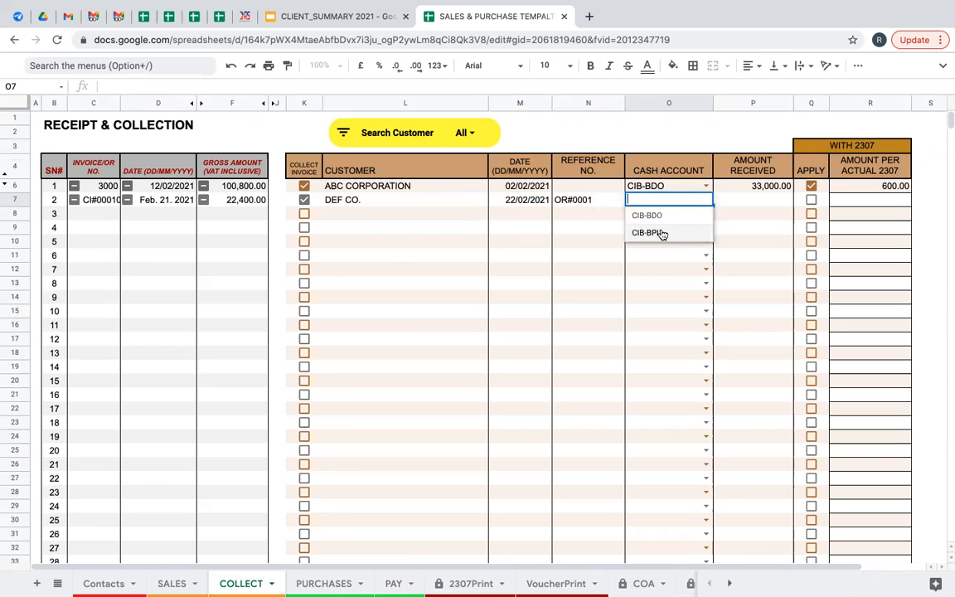
click(596, 201)
click(706, 200)
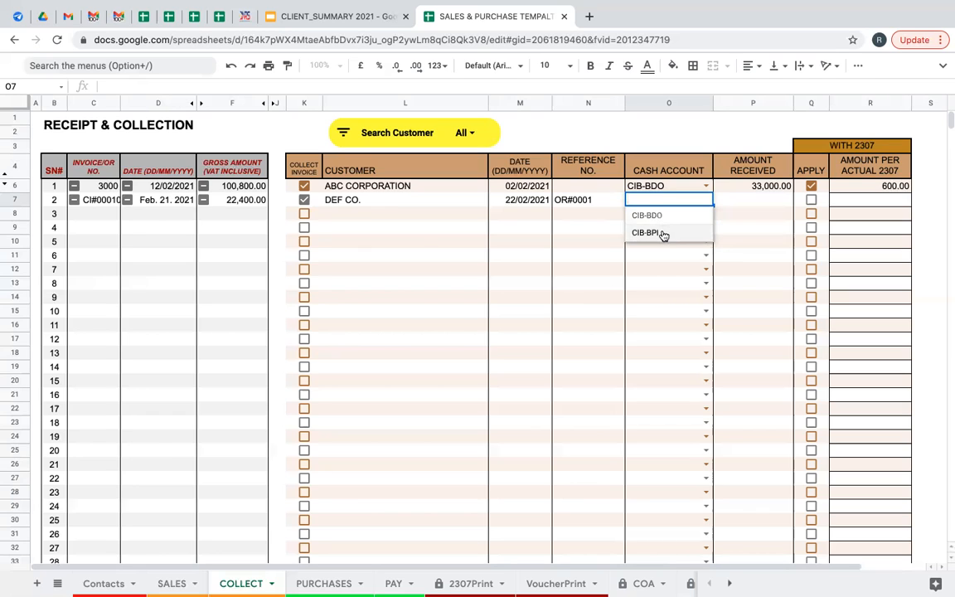
click(662, 233)
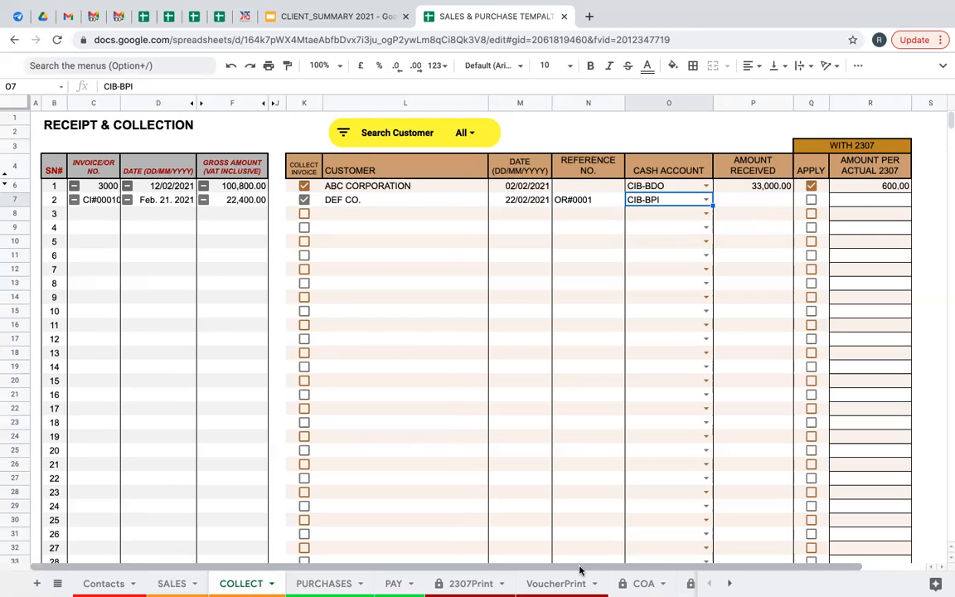
Apply a 2307 withholding of 1,000.00 to DEF CO.'s collection.
drag(580, 570, 630, 569)
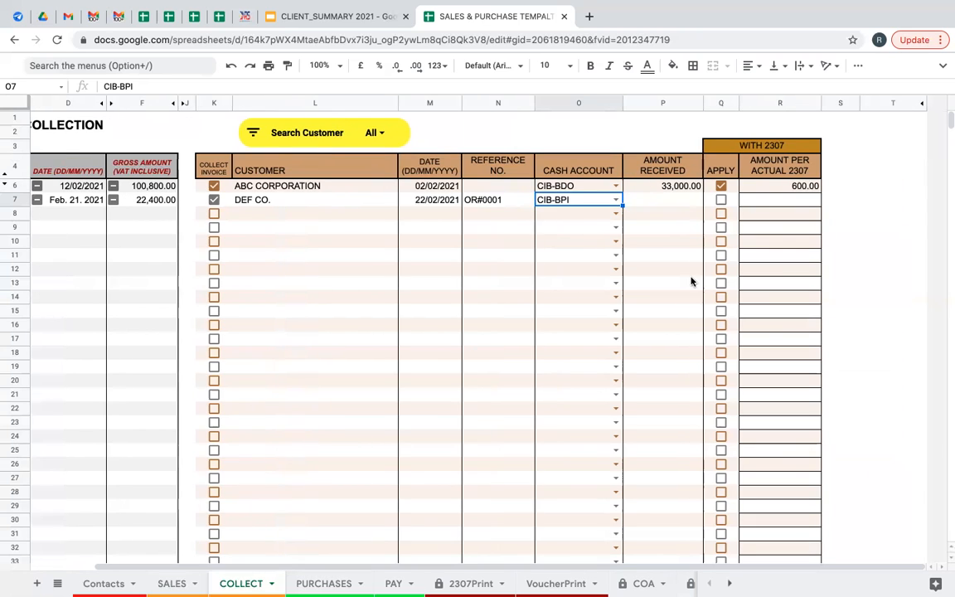
click(769, 204)
text(1000)
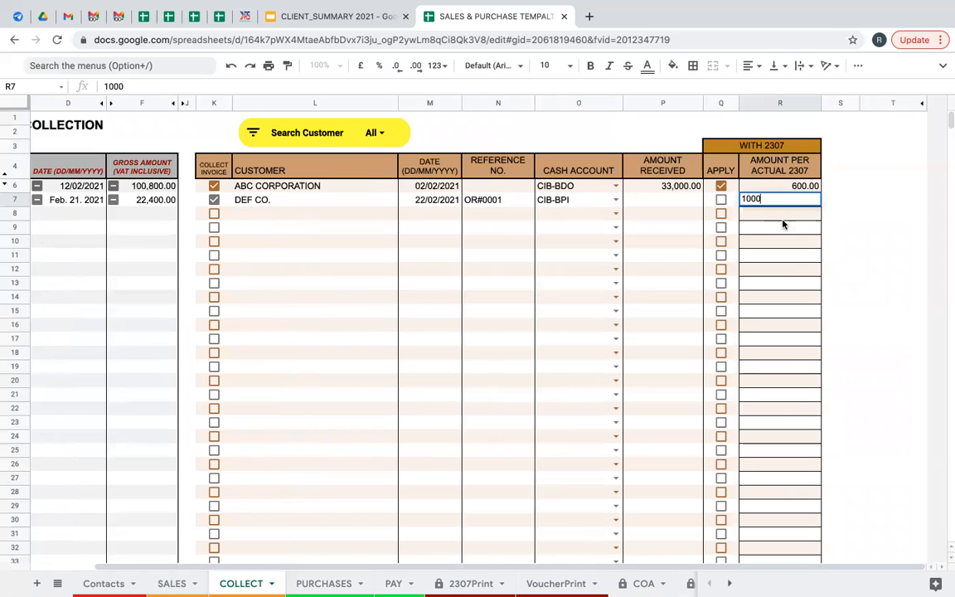
key(Return)
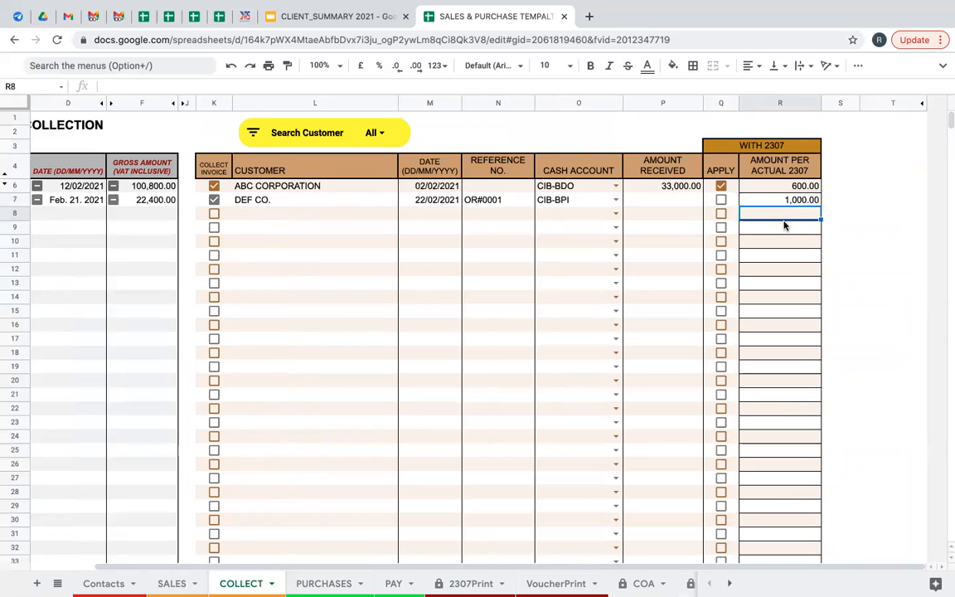
click(721, 201)
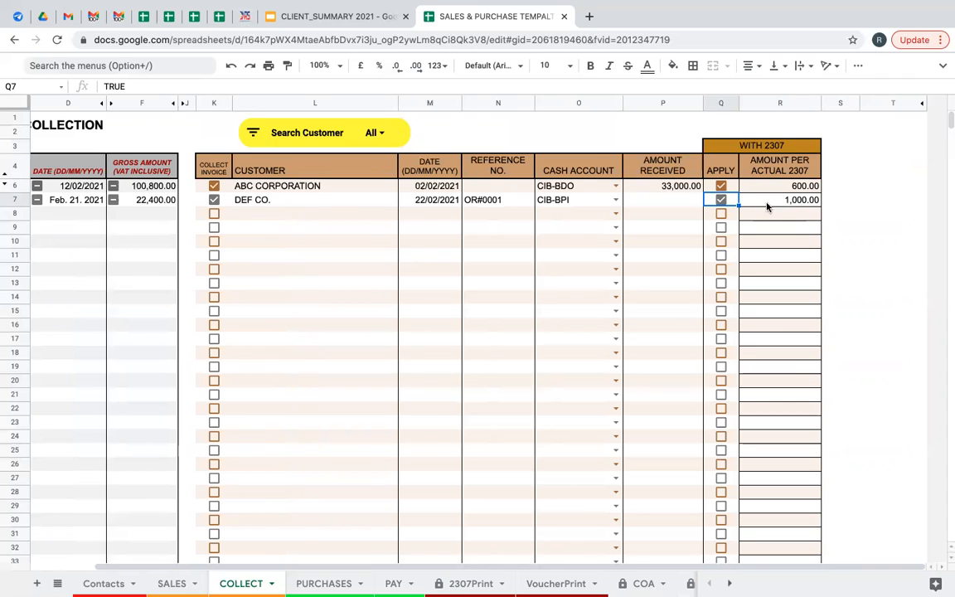
click(722, 202)
click(781, 216)
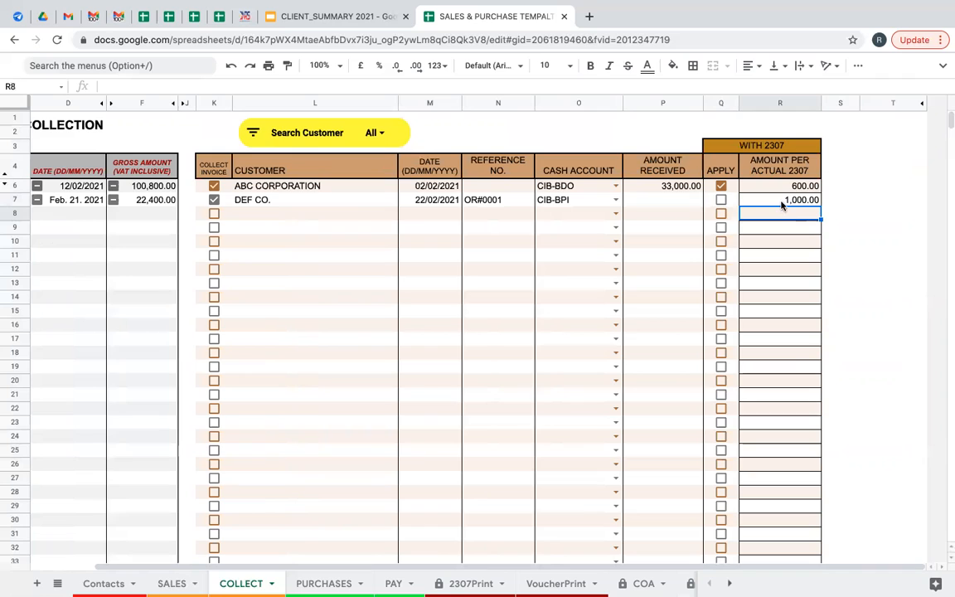
click(781, 204)
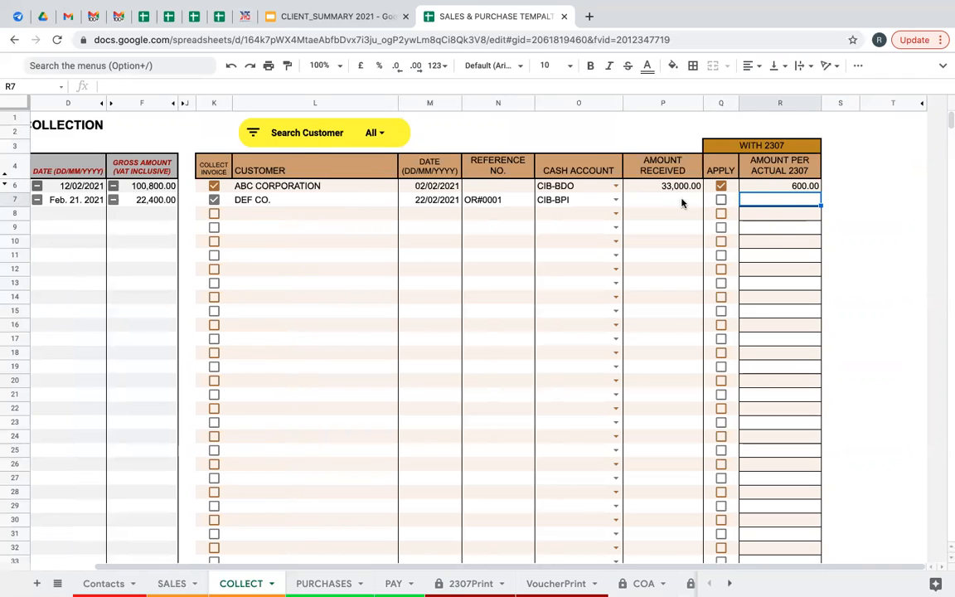
click(720, 200)
click(756, 203)
text(1000)
click(792, 226)
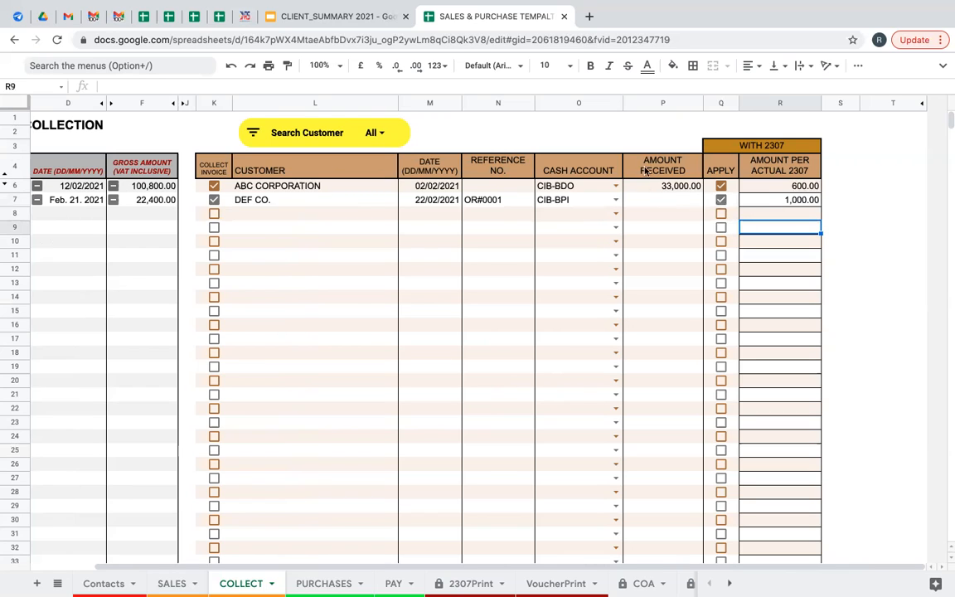
Enter 21,400 as DEF CO.'s amount received.
click(650, 201)
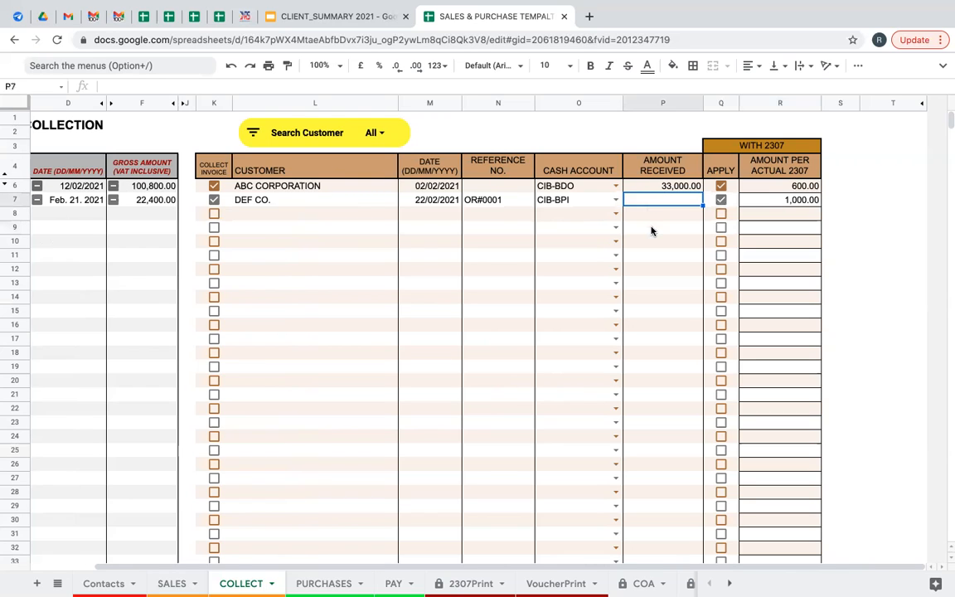
text(21400)
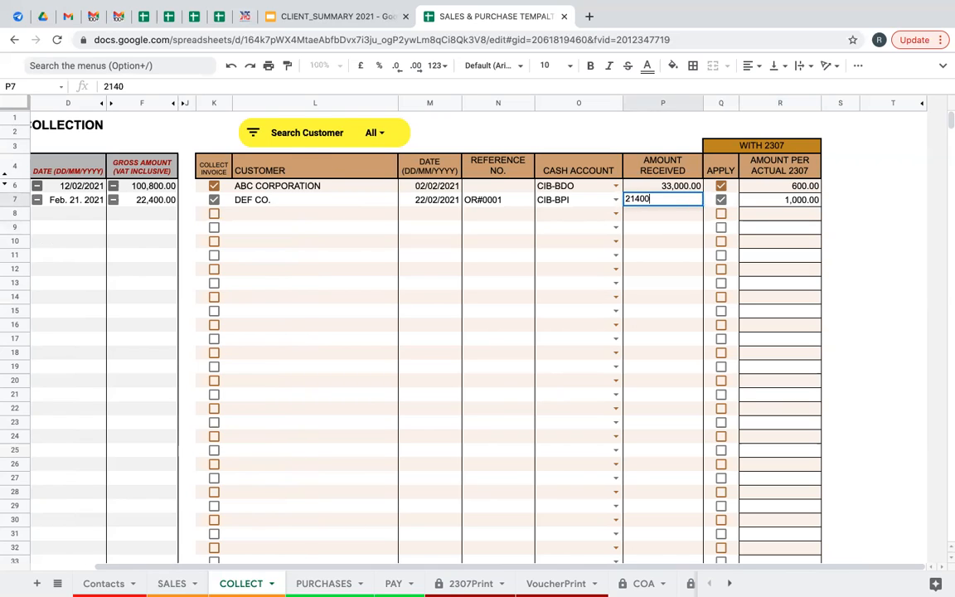
key(Return)
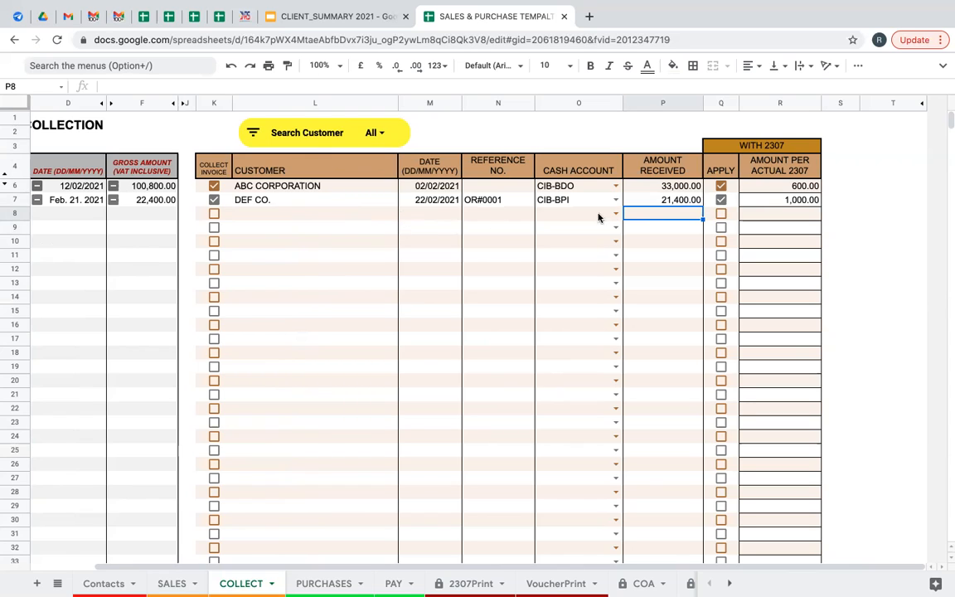
Check R7's 2307 amount, dismiss the Search Customer filter, and return to the SALES sheet.
click(782, 204)
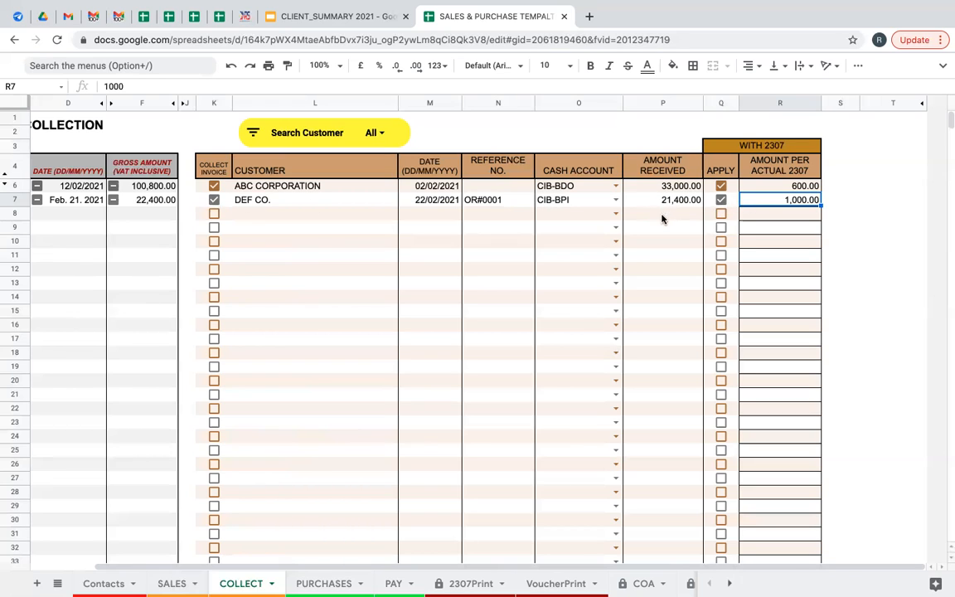
click(254, 135)
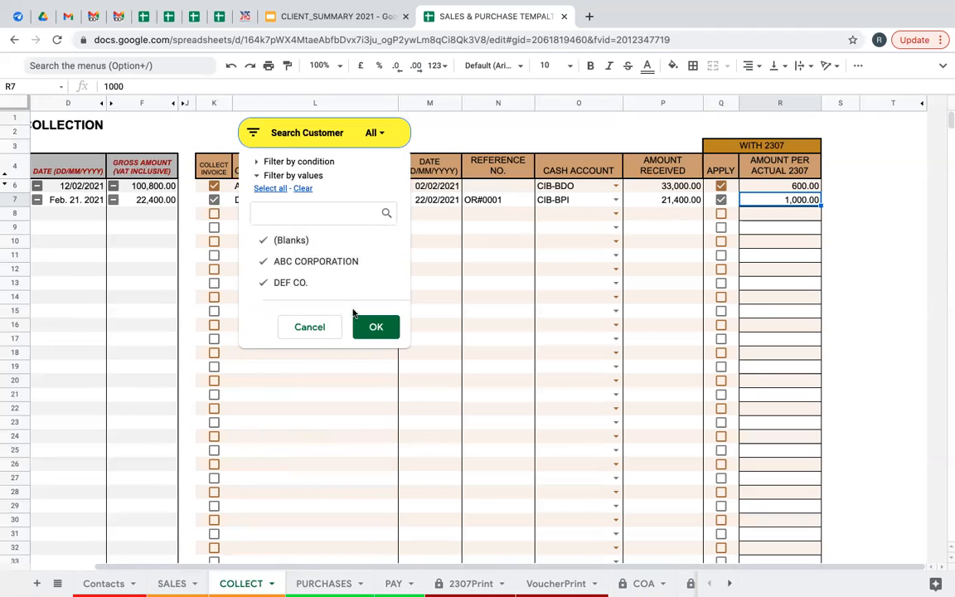
click(477, 122)
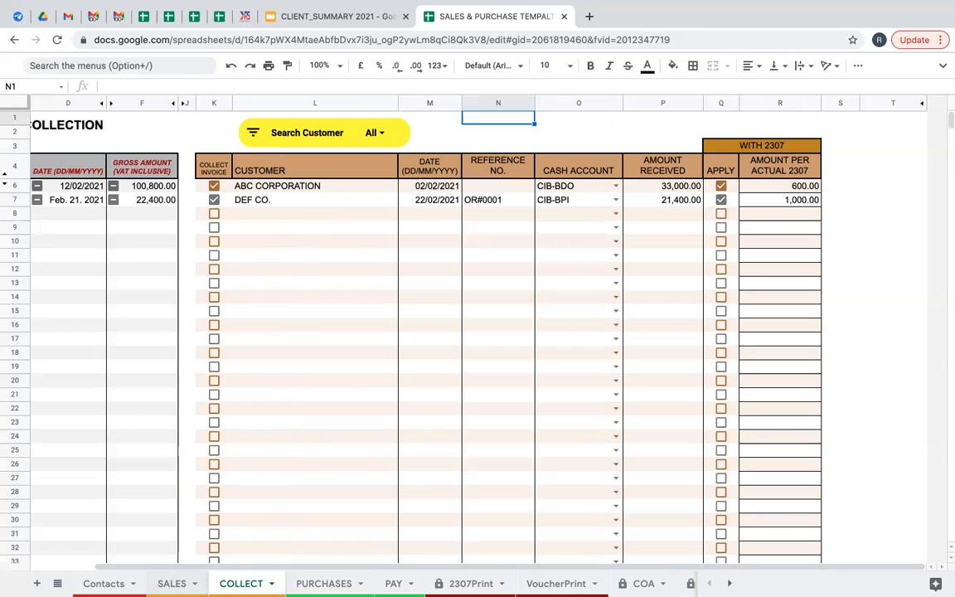
key(alt+Up)
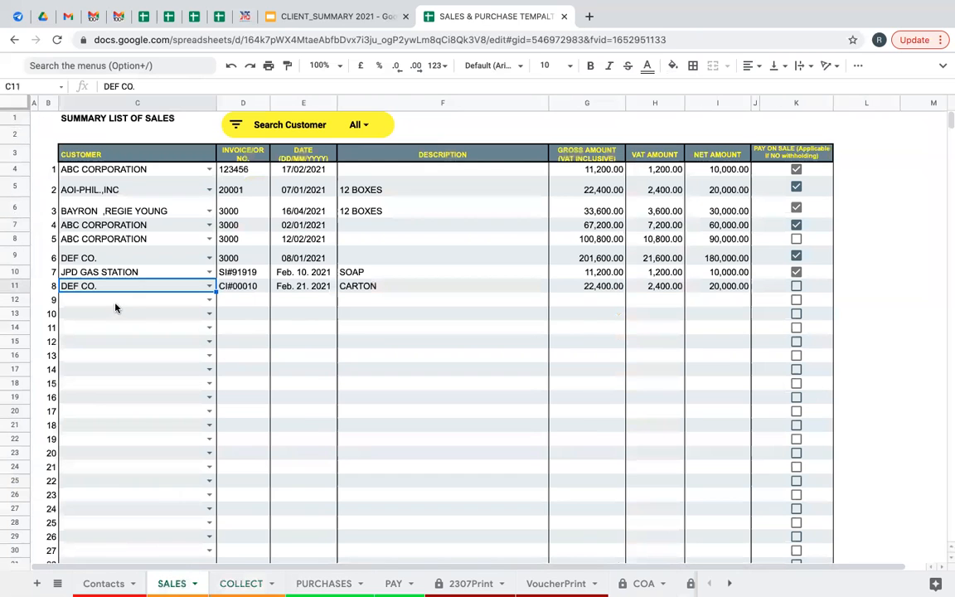
Copy DEF CO. into the new sale row and extend the invoice series to CI#00011.
key(ctrl+c)
click(138, 301)
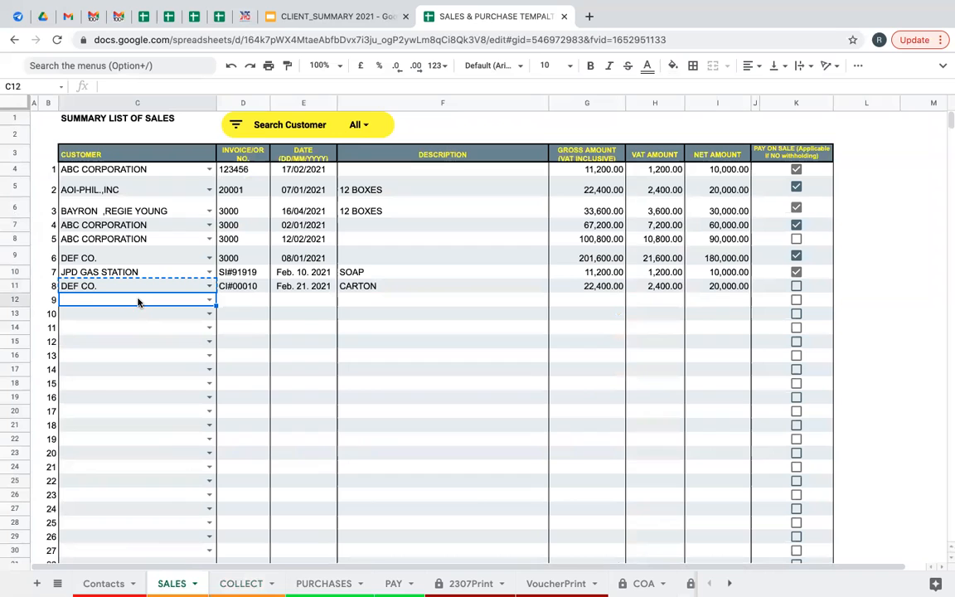
key(ctrl+v)
click(266, 287)
drag(268, 290, 350, 286)
Copy the Feb. 21, 2021 date and CARTON description, enter 11,200.00 gross, and go back to COLLECT.
key(ctrl+c)
click(306, 305)
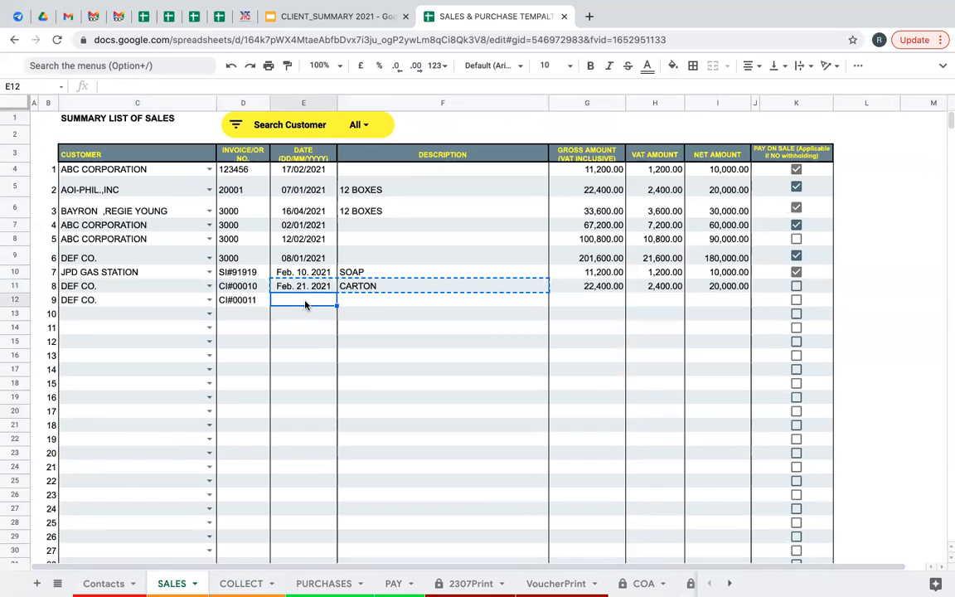
key(ctrl+v)
click(591, 299)
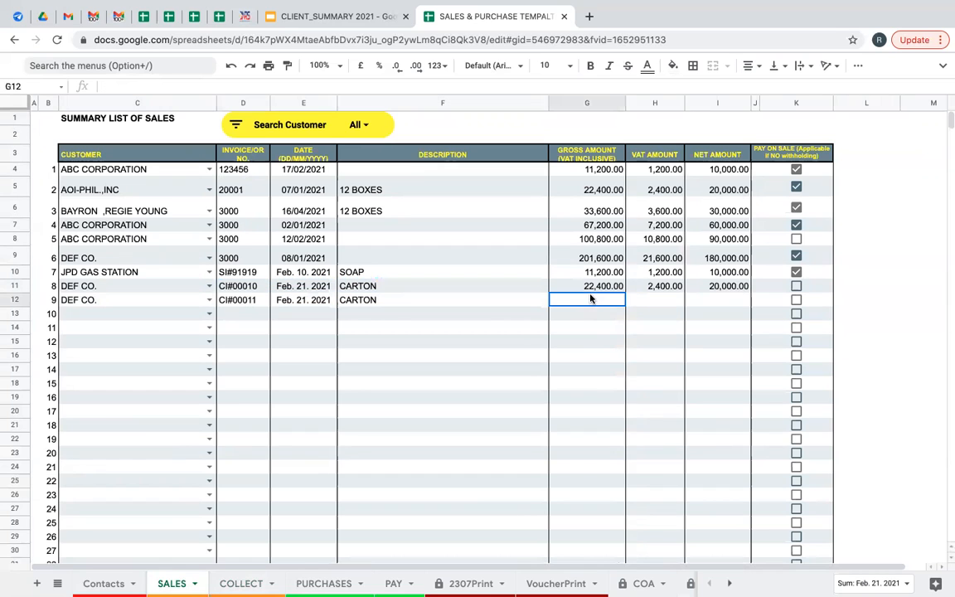
text(11,2)
text(00)
key(Tab)
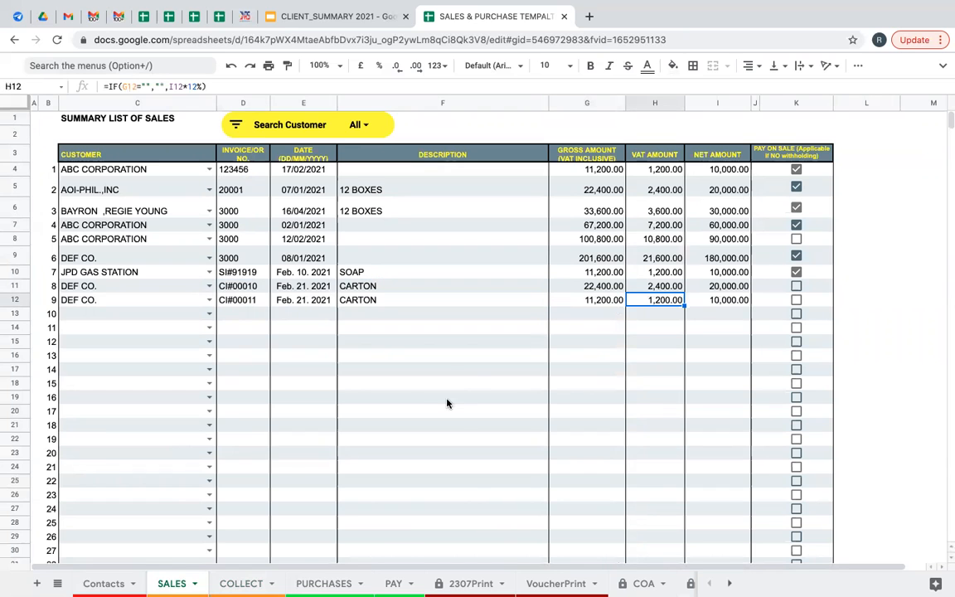
click(244, 583)
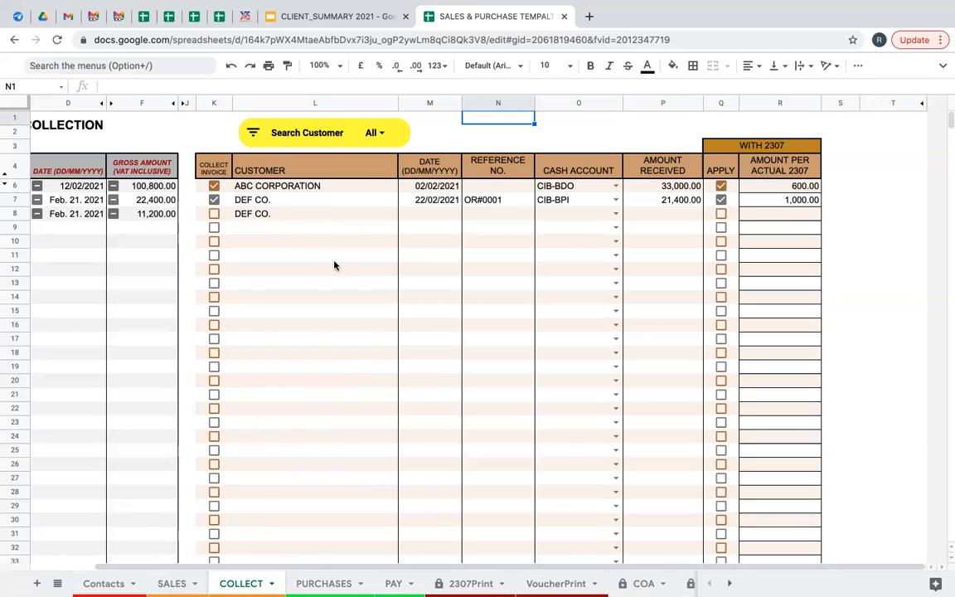
Set the Search Customer filter to DEF CO. only, leaving its 22,400.00 and 11,200.00 invoices.
click(279, 217)
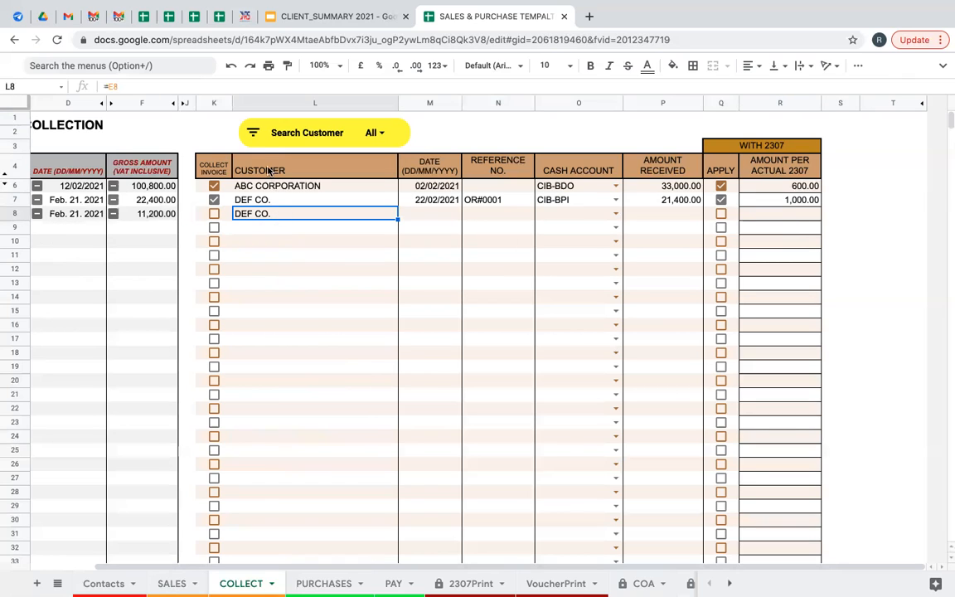
click(255, 137)
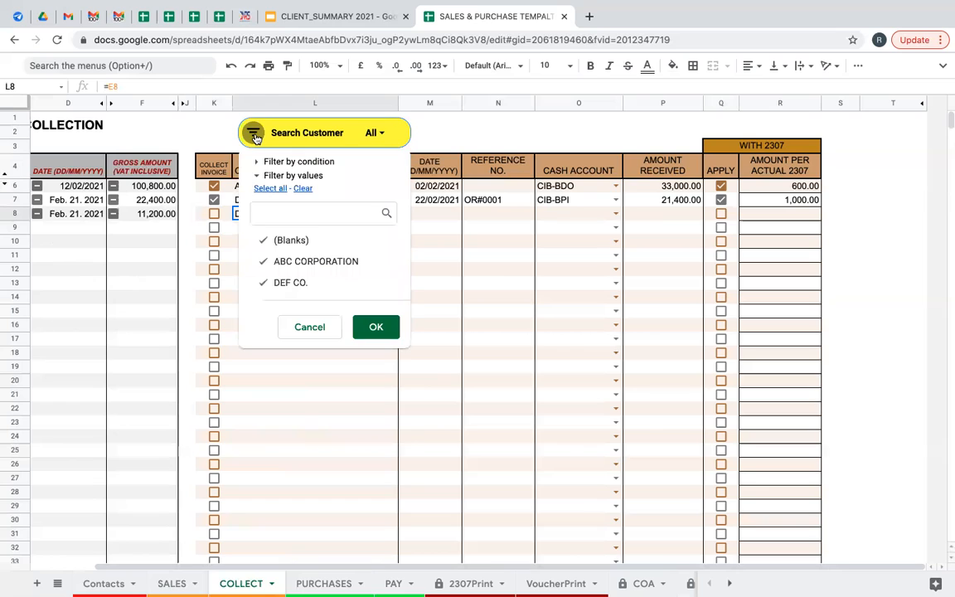
click(302, 189)
click(301, 283)
click(375, 328)
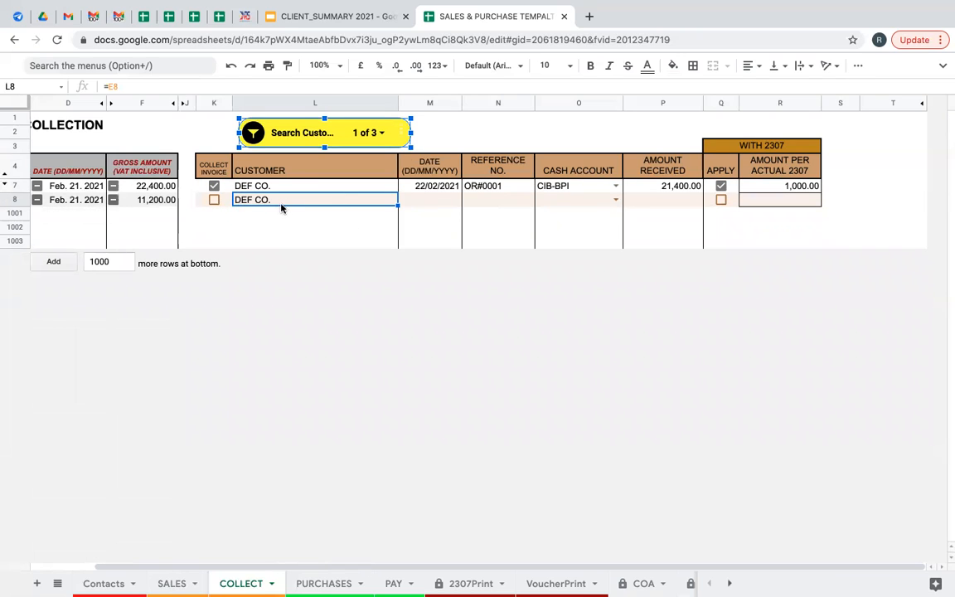
Mark the invoice collected and copy 22/02/2021, OR#0001 and CIB-BPI into its row.
click(214, 200)
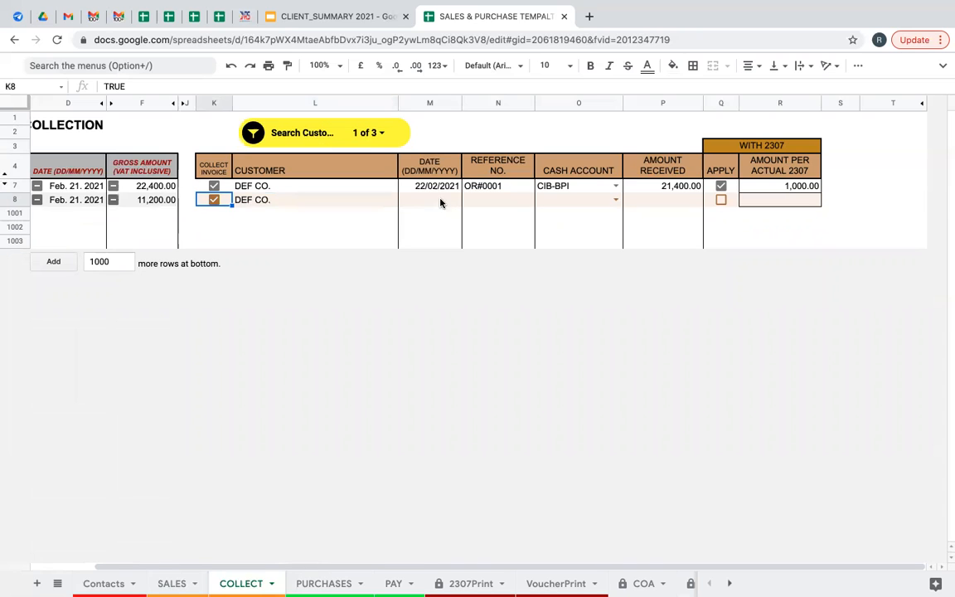
drag(432, 185, 494, 187)
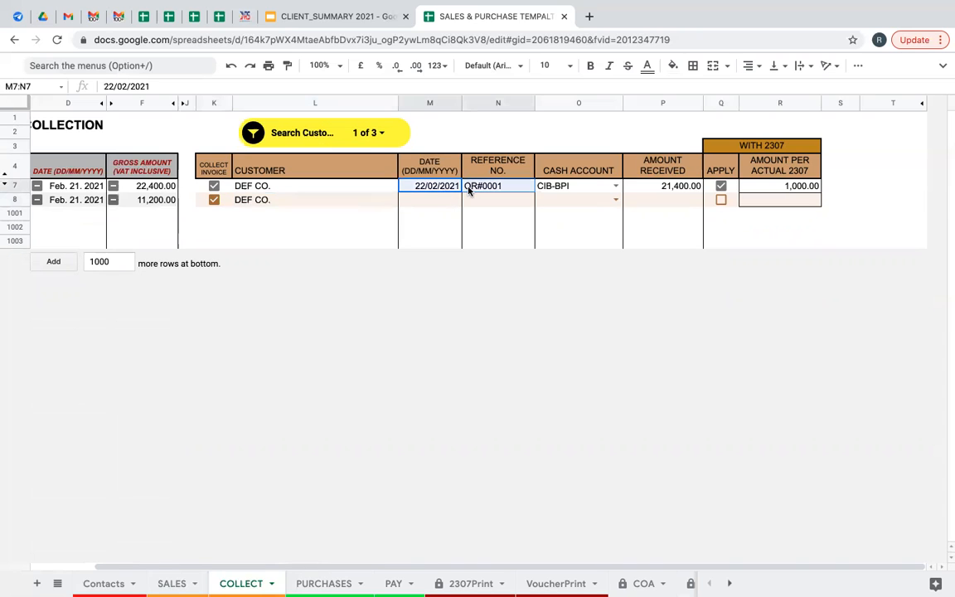
key(ctrl+c)
click(414, 203)
key(ctrl+v)
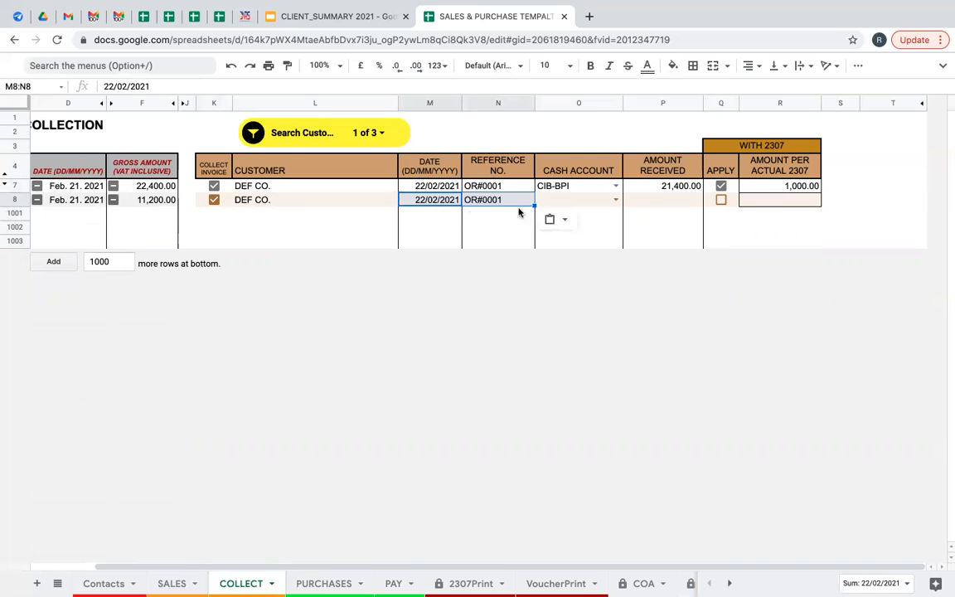
click(594, 189)
key(ctrl+c)
click(588, 202)
key(ctrl+v)
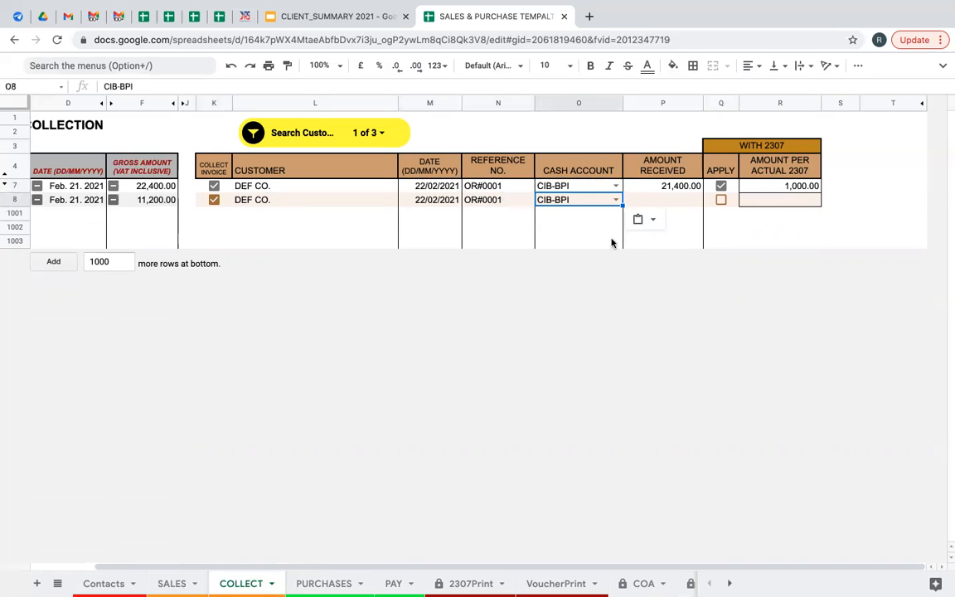
Apply 2307 with 500.00, enter 10,700.00 received, and check both DEF CO. received amounts' sum.
click(685, 202)
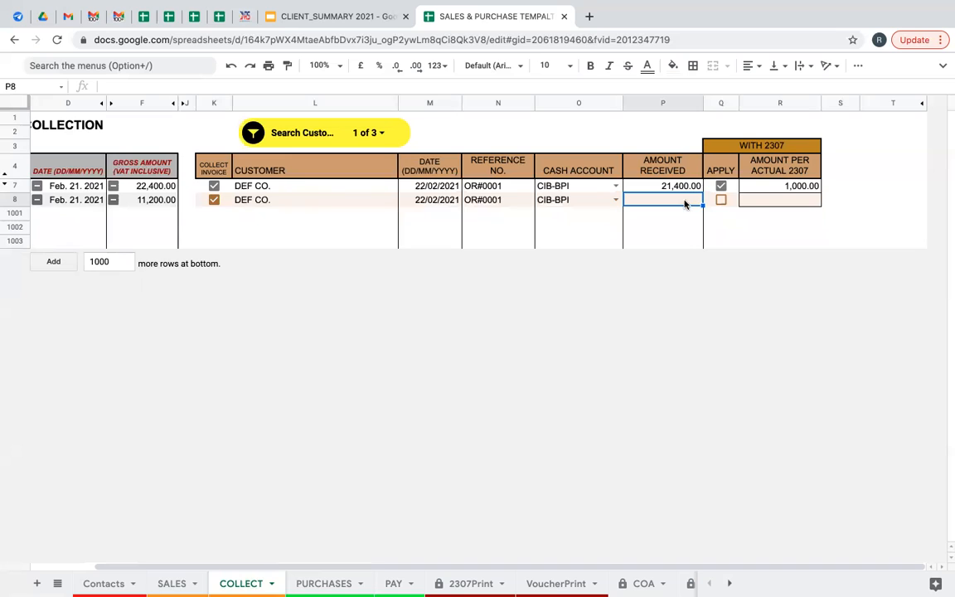
click(720, 201)
click(779, 202)
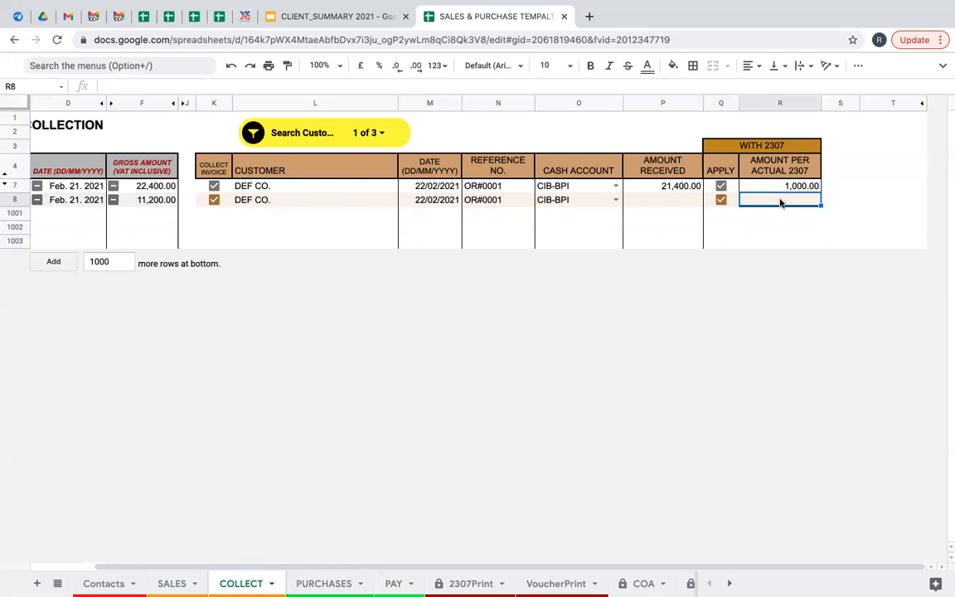
text(500)
click(657, 200)
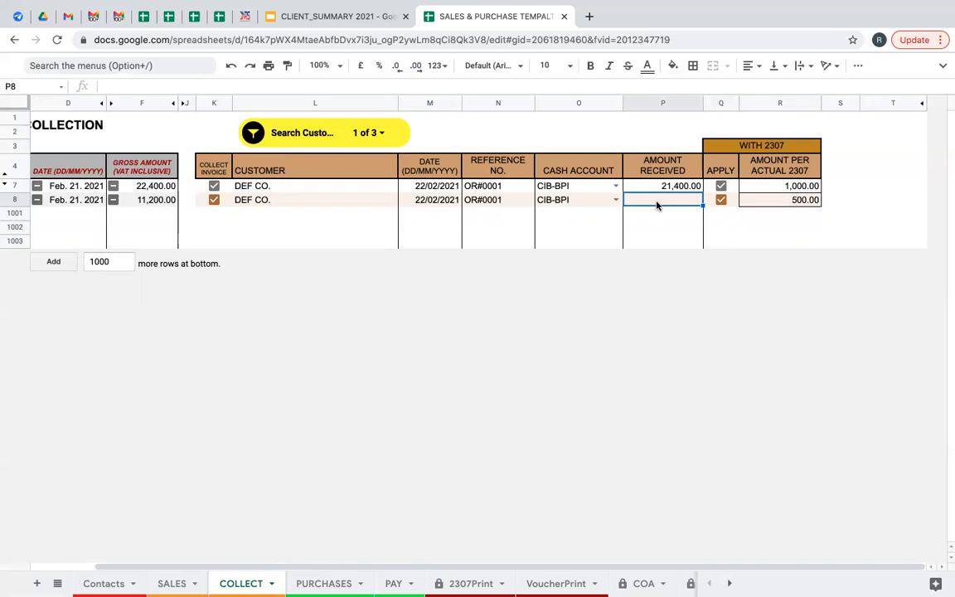
text(10)
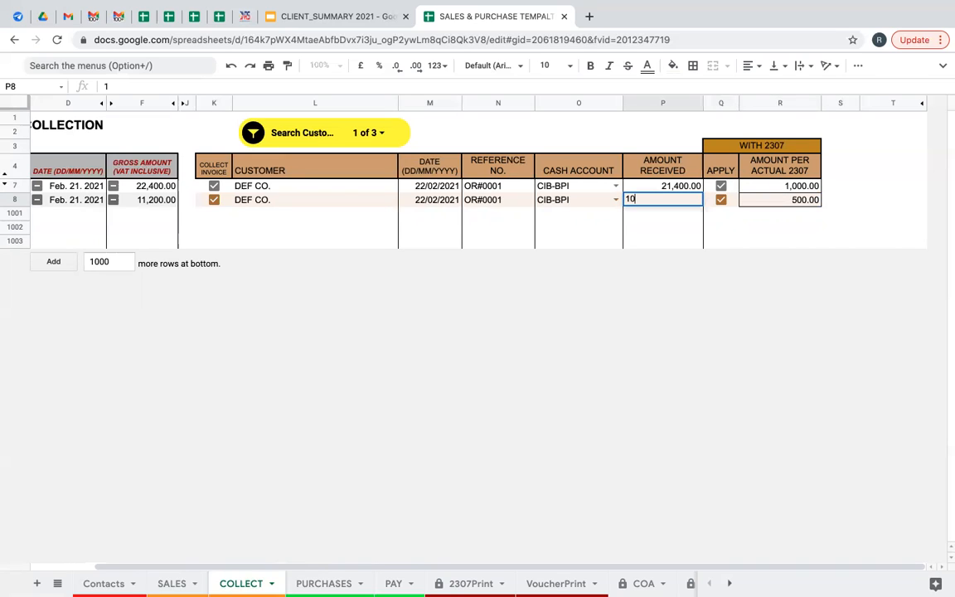
text(,700)
click(649, 230)
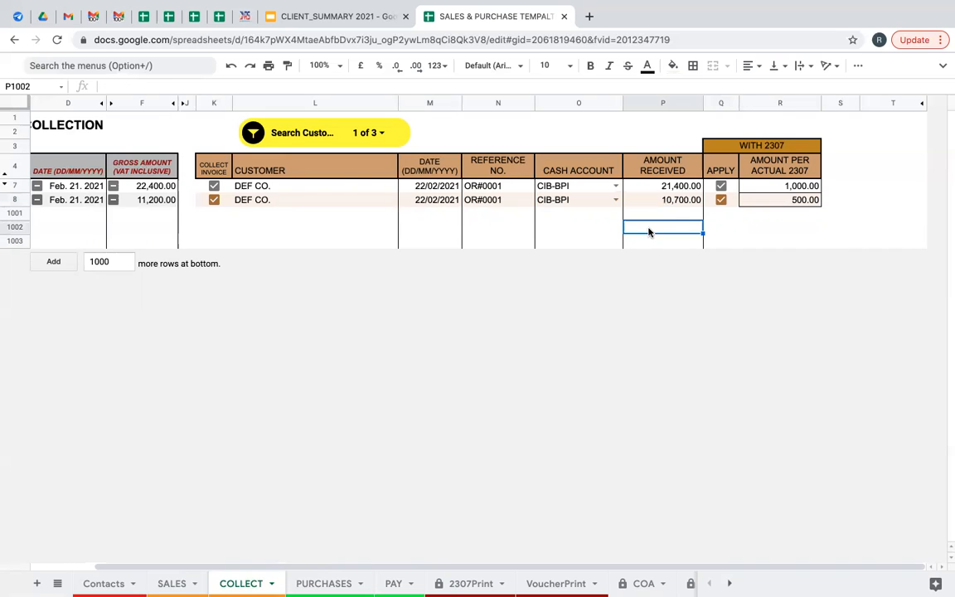
drag(665, 187, 665, 200)
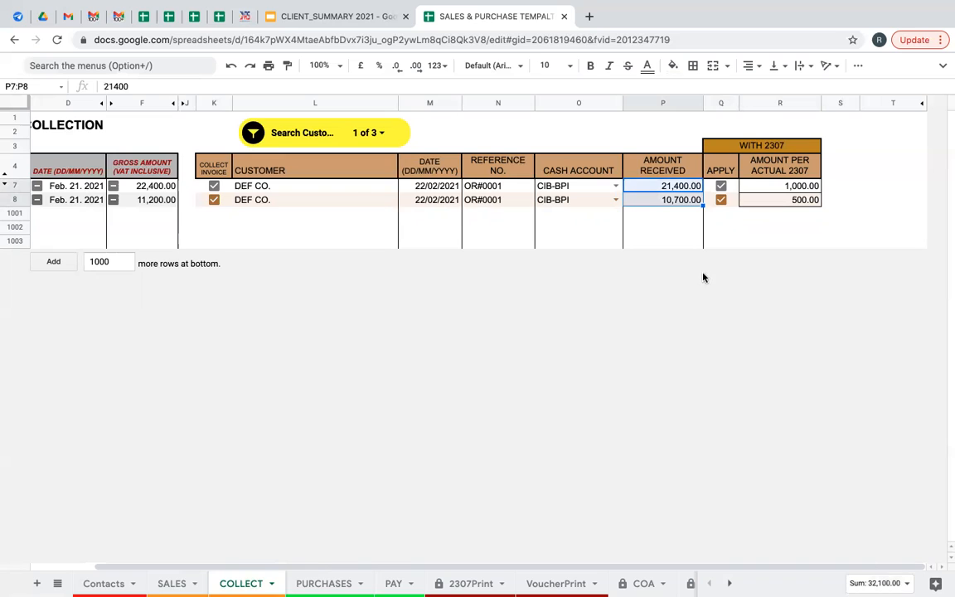
click(672, 217)
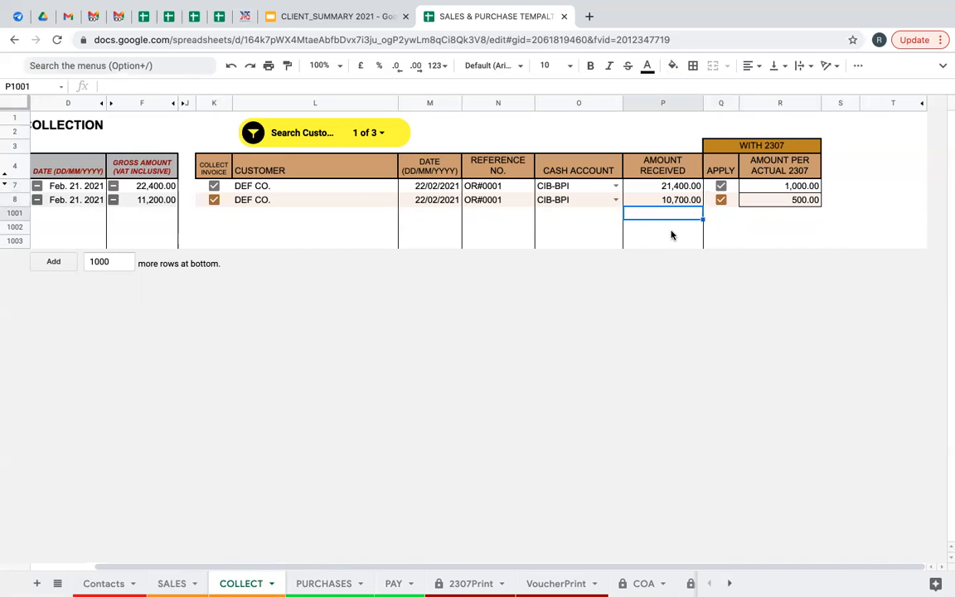
Reset the customer filter to Select all, then switch to the PURCHASES sheet.
click(254, 135)
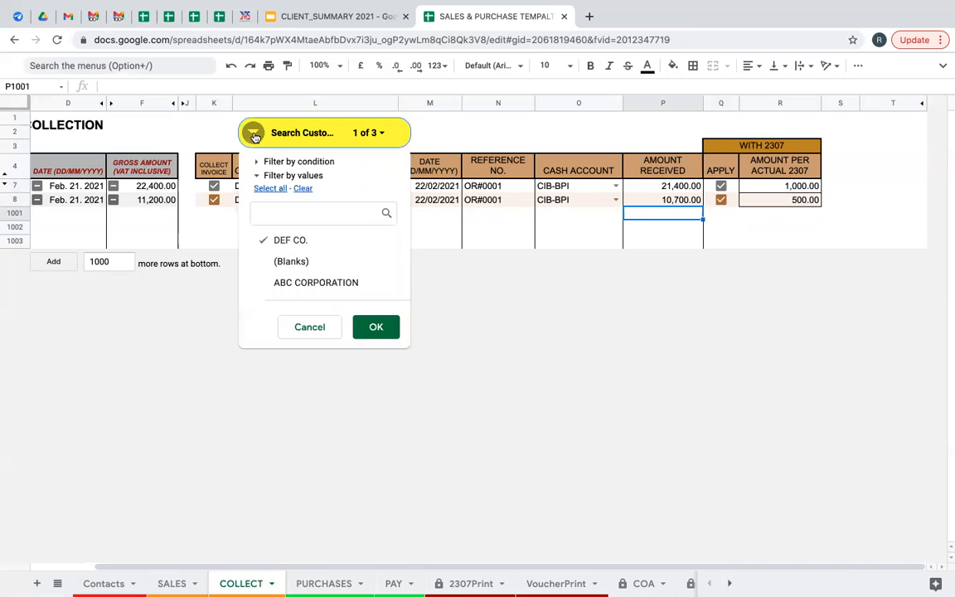
click(271, 189)
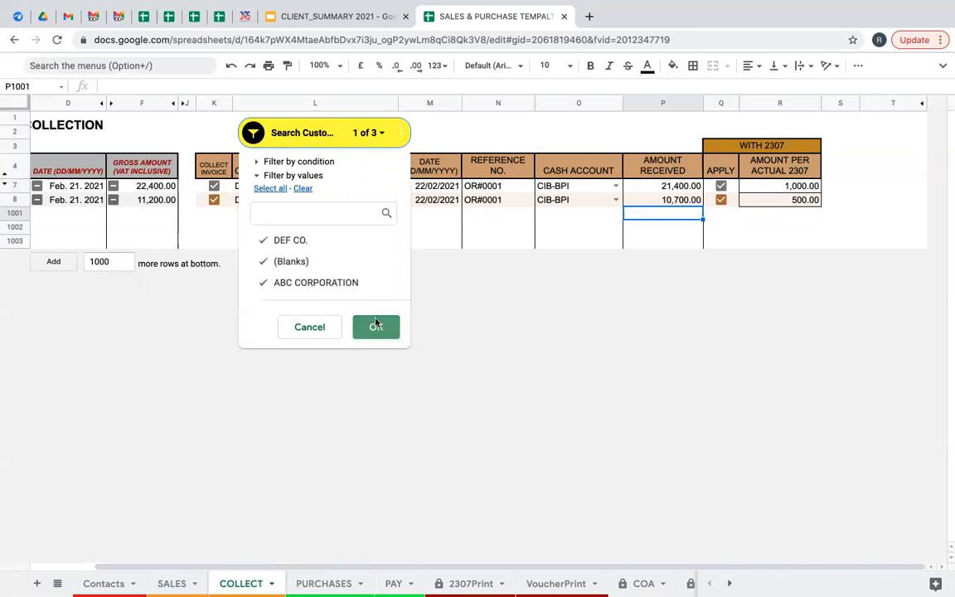
click(376, 327)
click(324, 229)
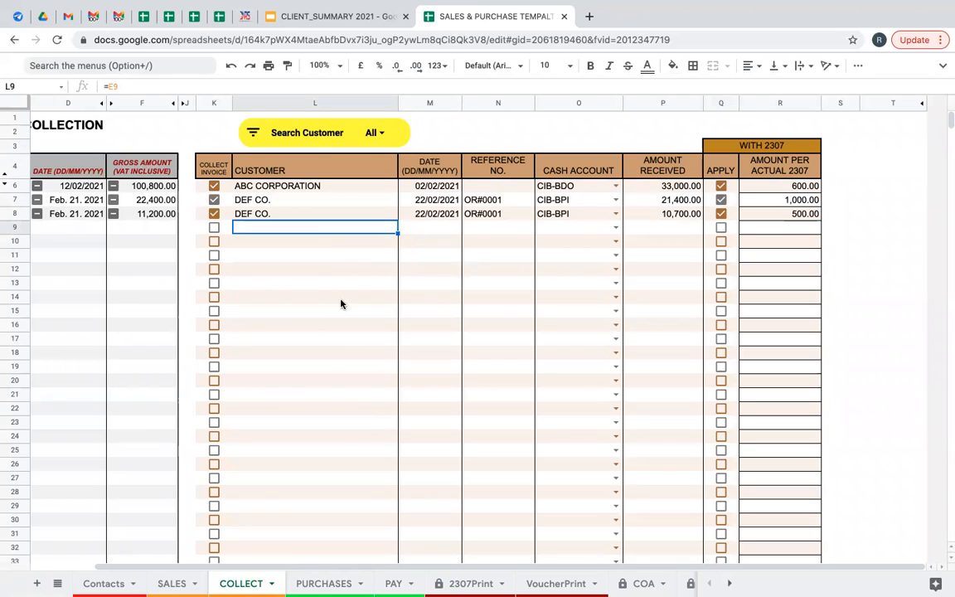
scroll(343, 571, left, 3)
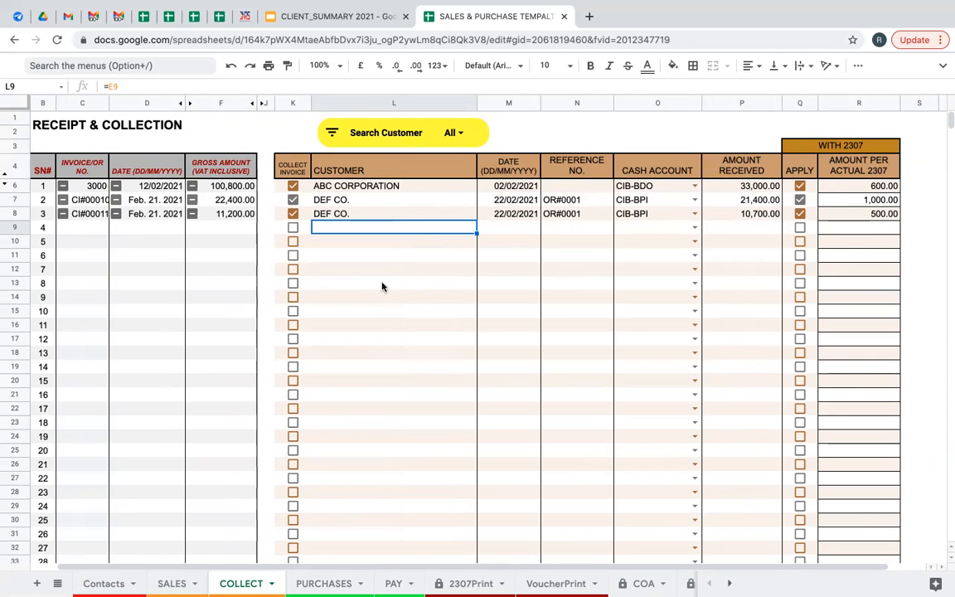
click(213, 276)
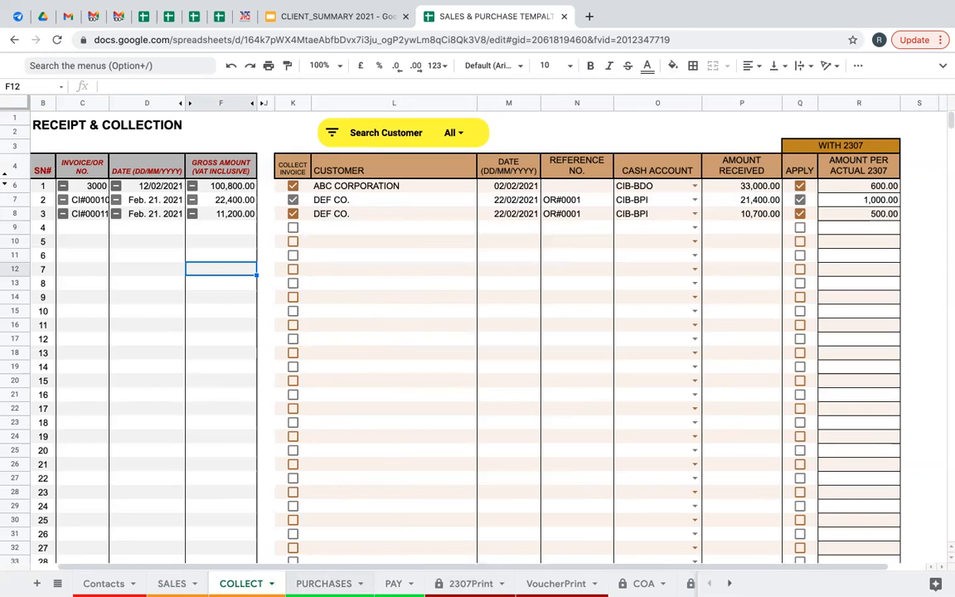
click(325, 584)
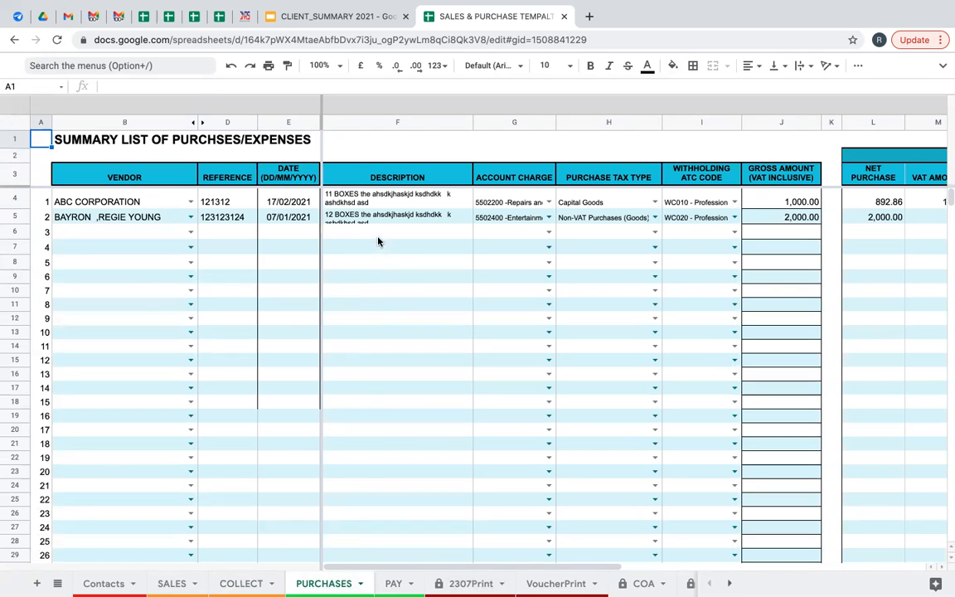
click(121, 171)
click(227, 176)
click(278, 174)
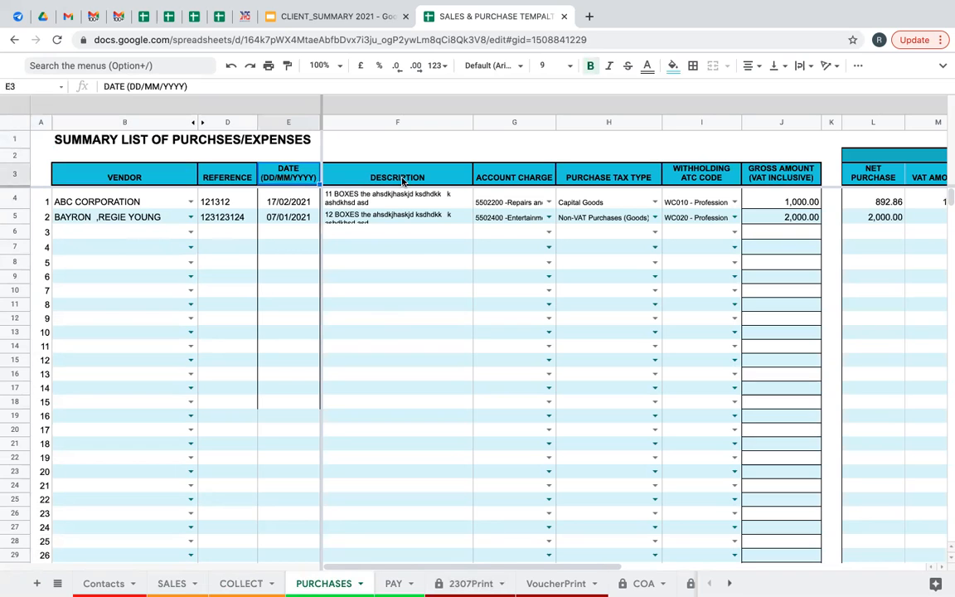
click(406, 180)
click(521, 178)
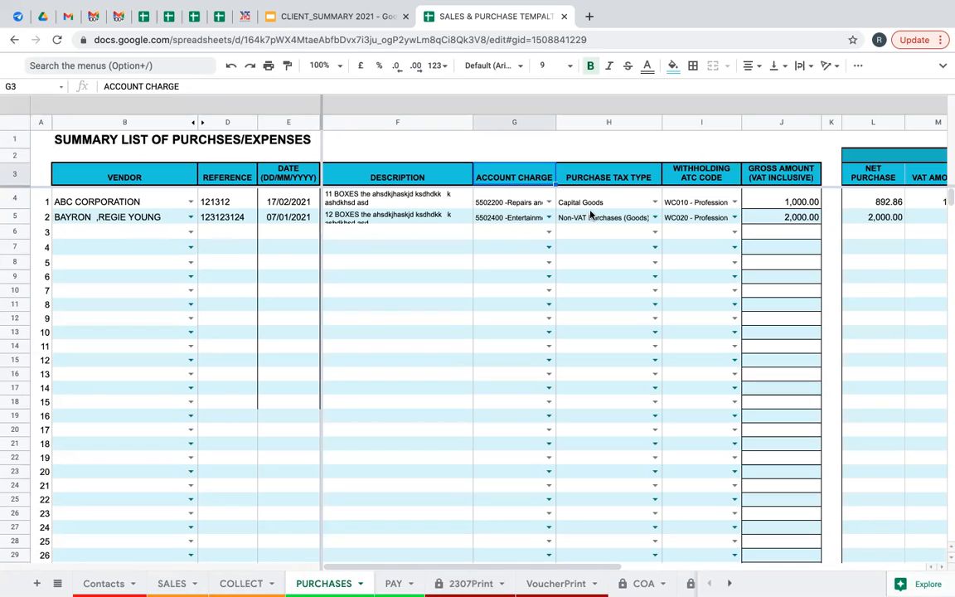
click(602, 182)
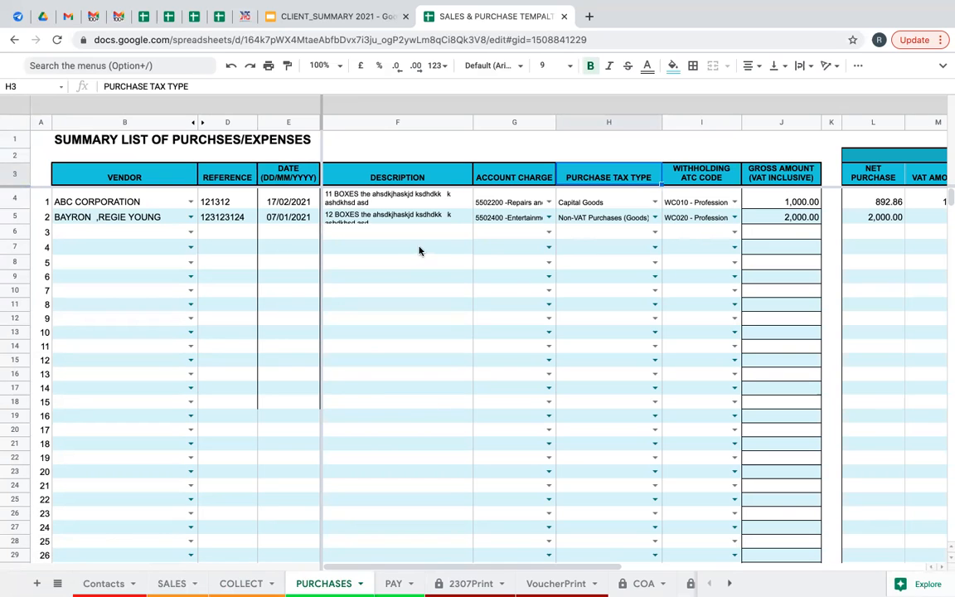
Enter vendor XYZ CORPORATION, reference CI#00023 and date 21/2/2021 in row 6.
click(190, 235)
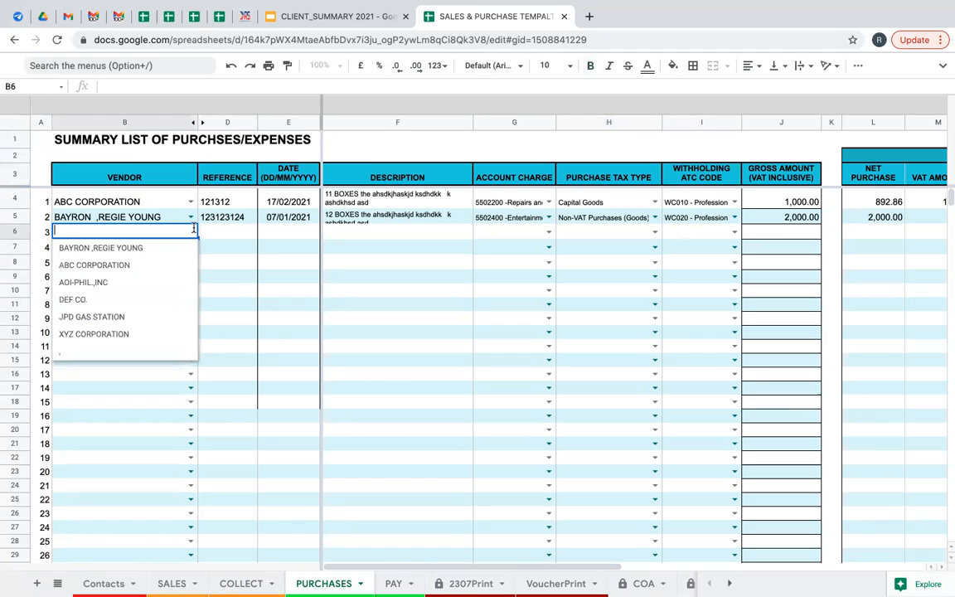
click(102, 336)
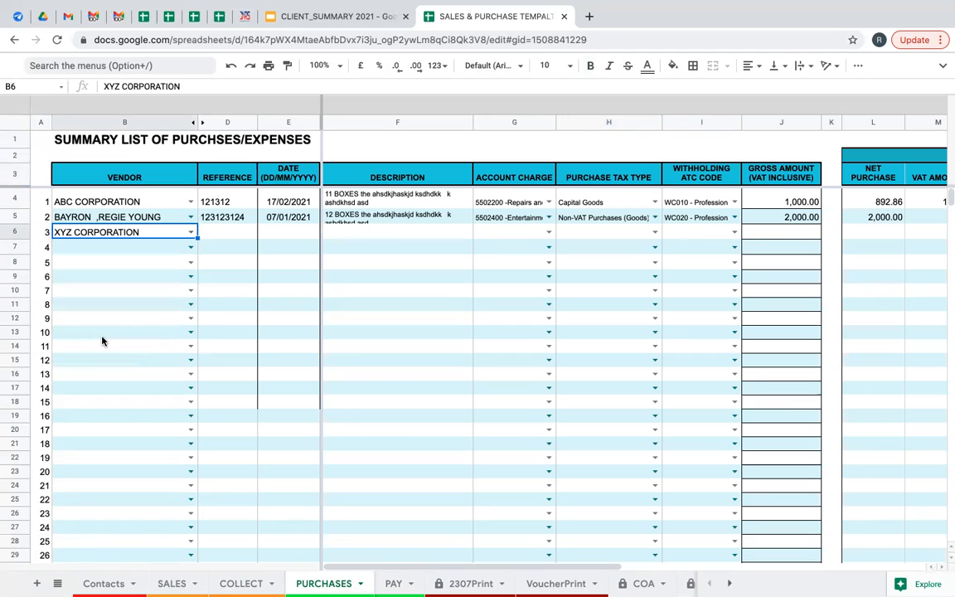
click(213, 239)
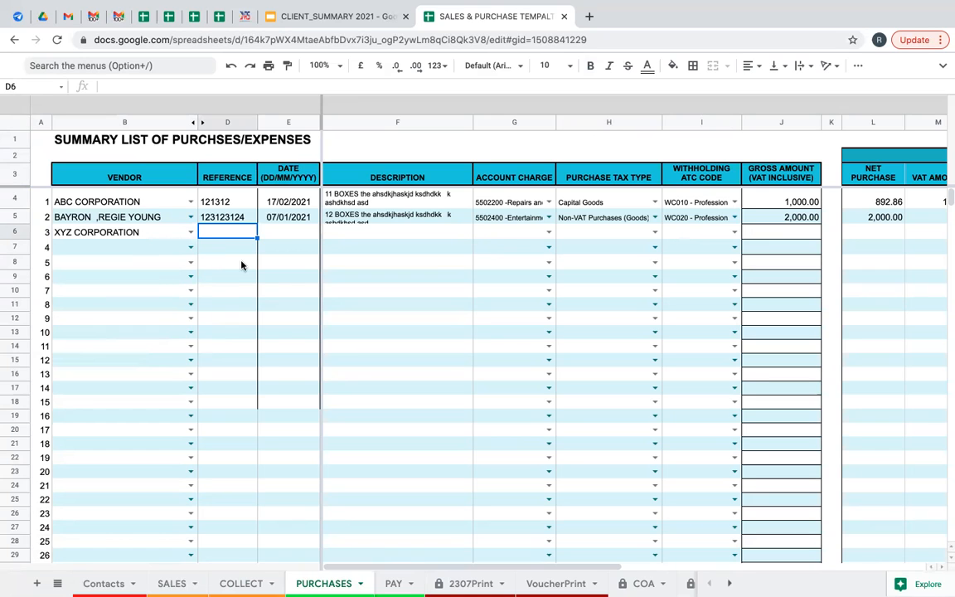
text(Cl)
text(#000)
text(23)
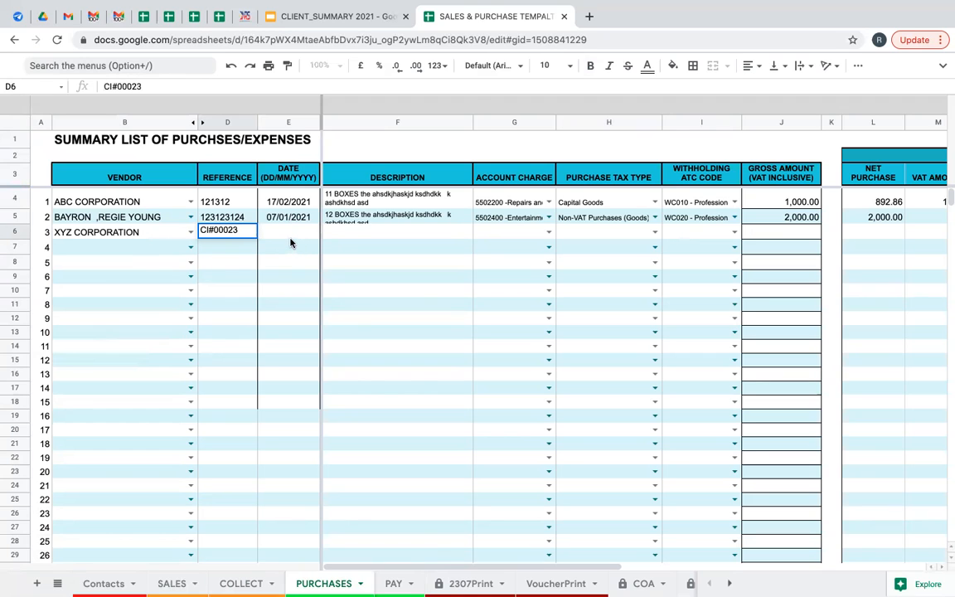
key(Tab)
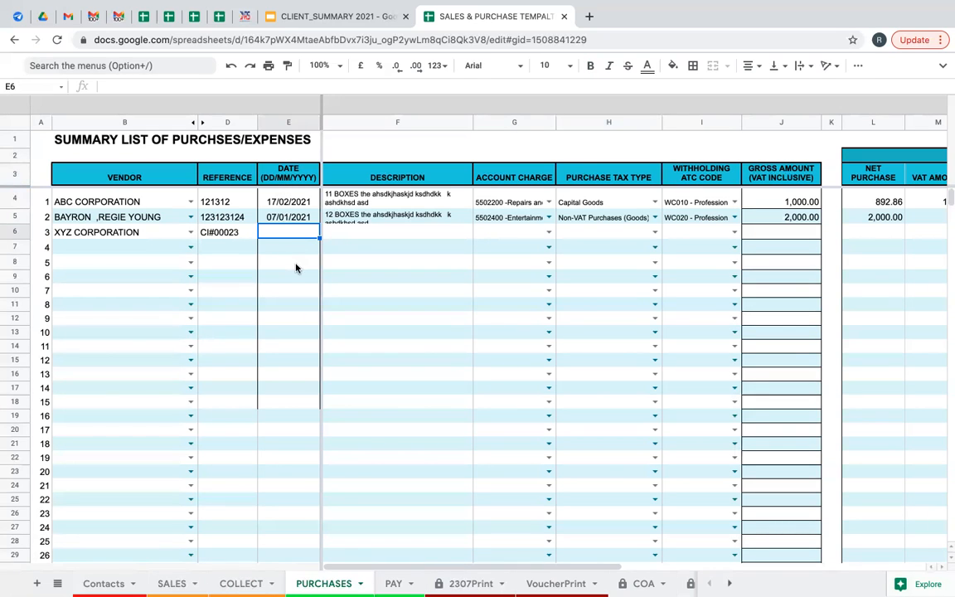
text(21/2/2021)
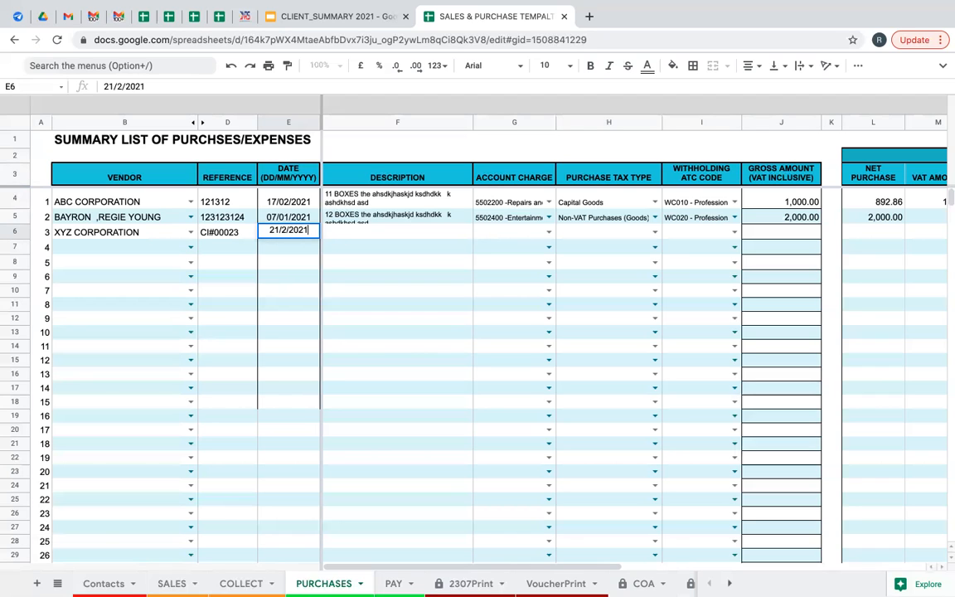
key(Tab)
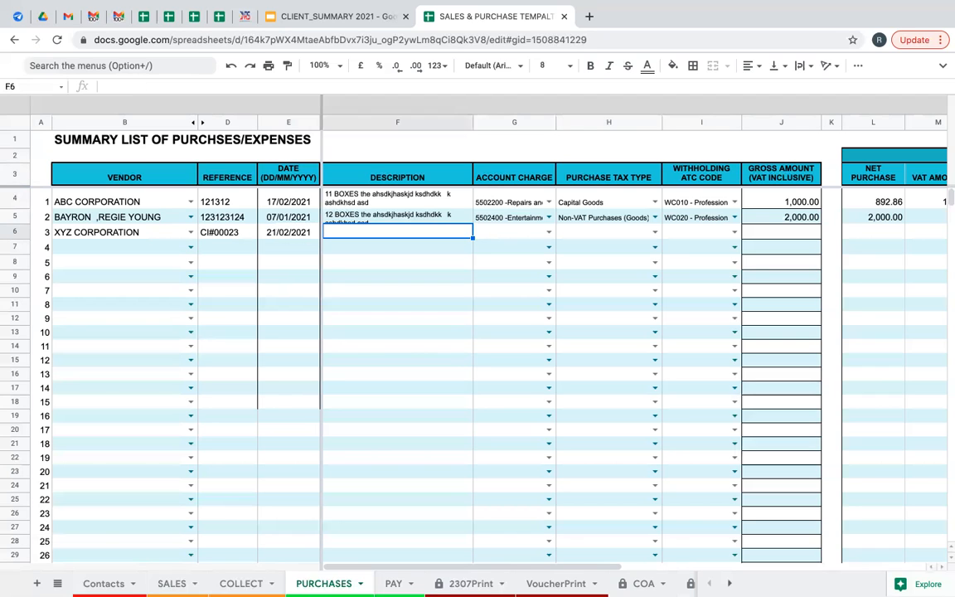
Review the existing descriptions in F4 and F5, ending back in empty cell F6.
click(388, 205)
click(386, 233)
click(393, 220)
click(392, 233)
click(389, 217)
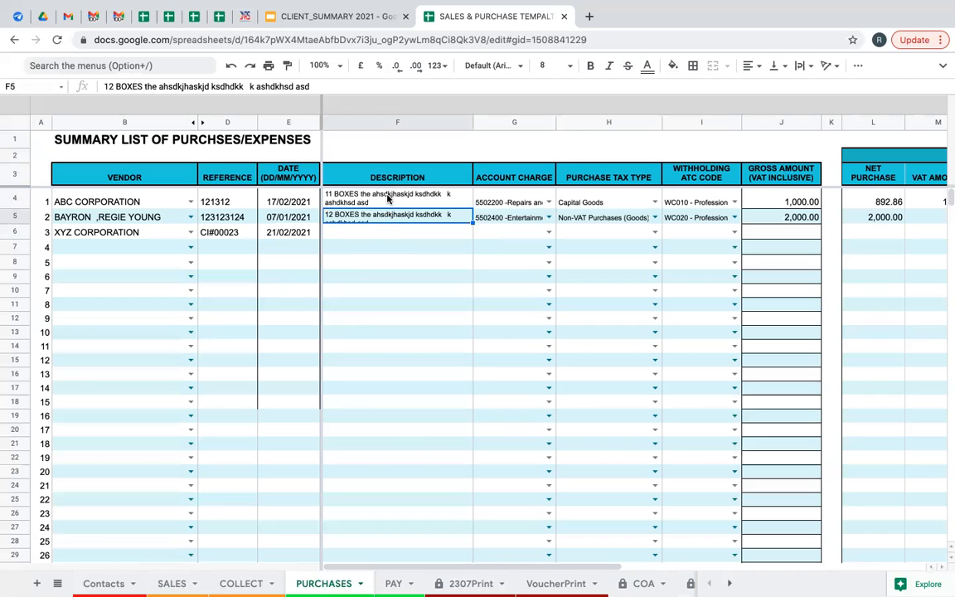
click(384, 236)
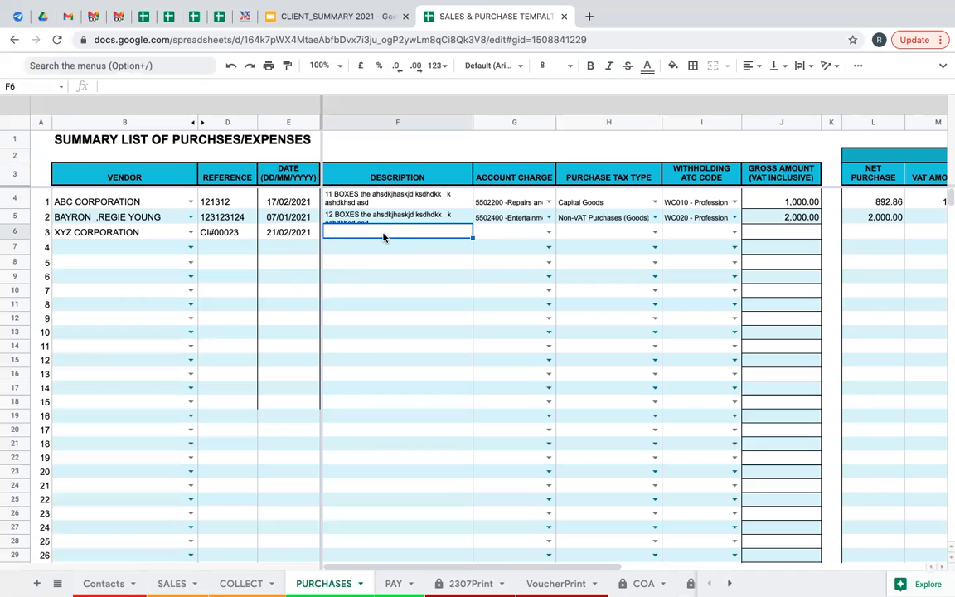
Type RETAINER FEE FOR FEBRUARY 2021 into F6, correcting the initially typed PROFESSIONAL FEE.
text(PROF)
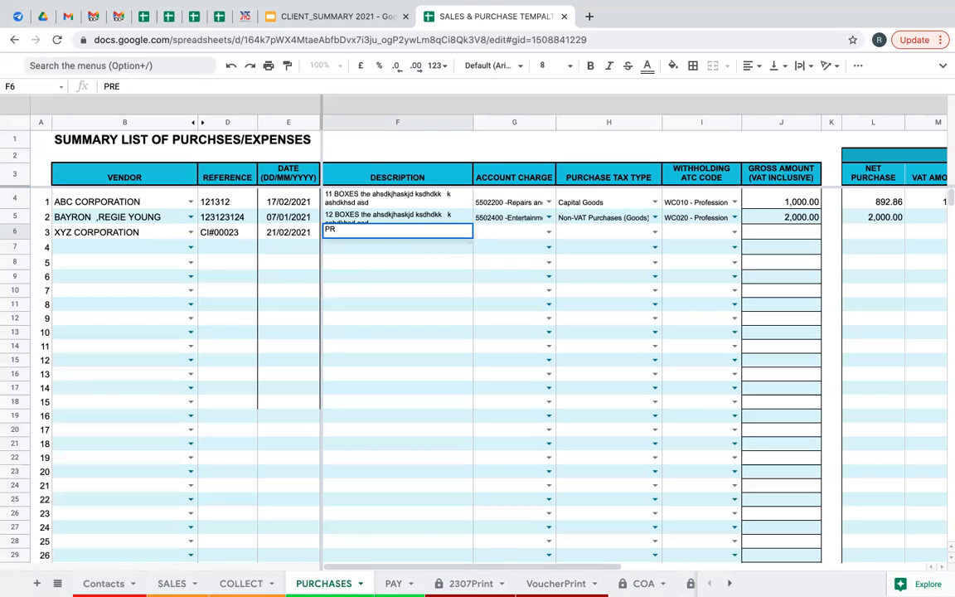
text(ESSIONAL )
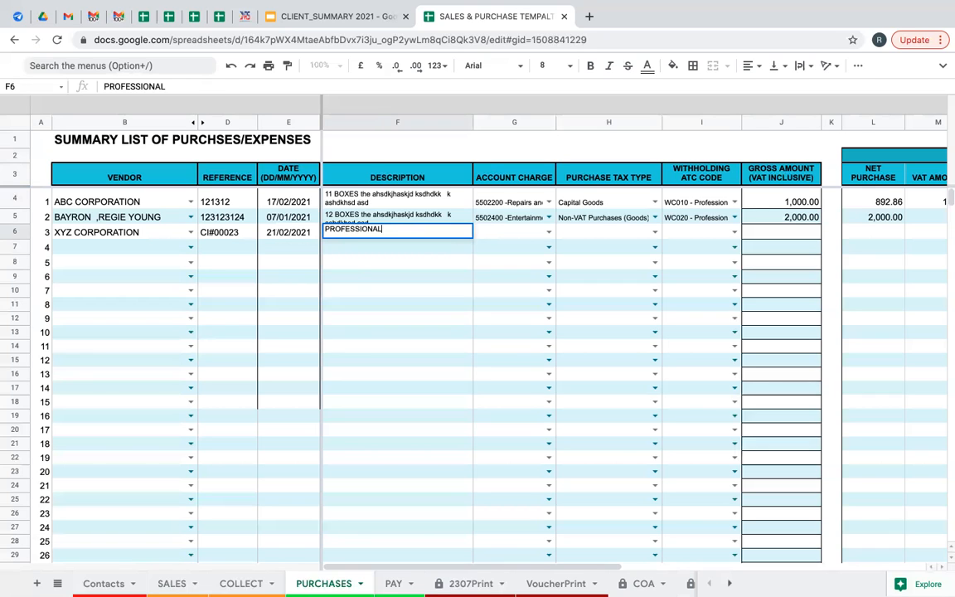
text(FE)
text(E)
key(BackSpace)
key(BackSpace)
key(BackSpace)
key(BackSpace)
key(BackSpace)
key(BackSpace)
key(BackSpace)
key(BackSpace)
key(BackSpace)
key(BackSpace)
key(BackSpace)
key(BackSpace)
key(BackSpace)
key(BackSpace)
key(BackSpace)
key(BackSpace)
text(REA)
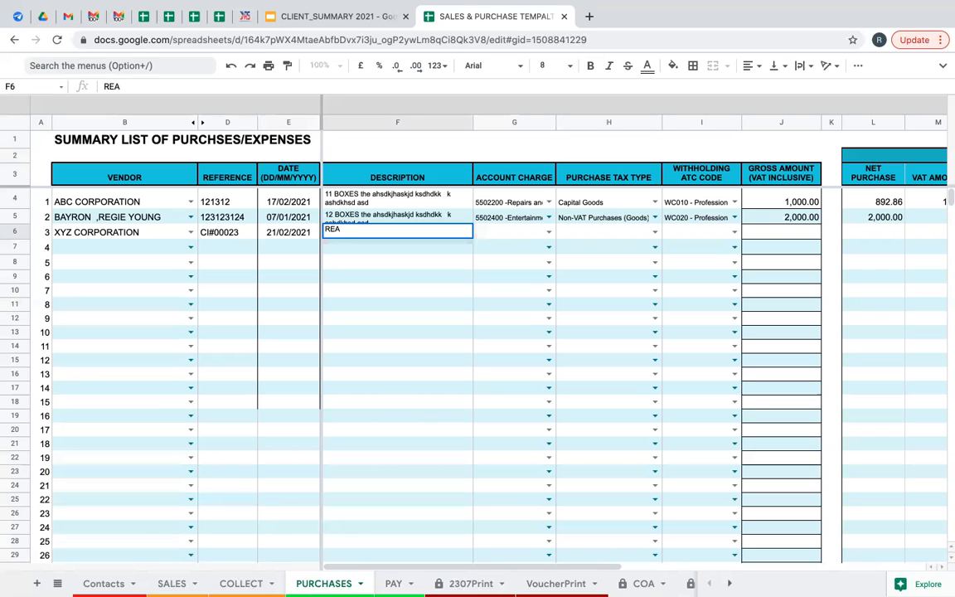
key(BackSpace)
text(TAINER FEE FOR)
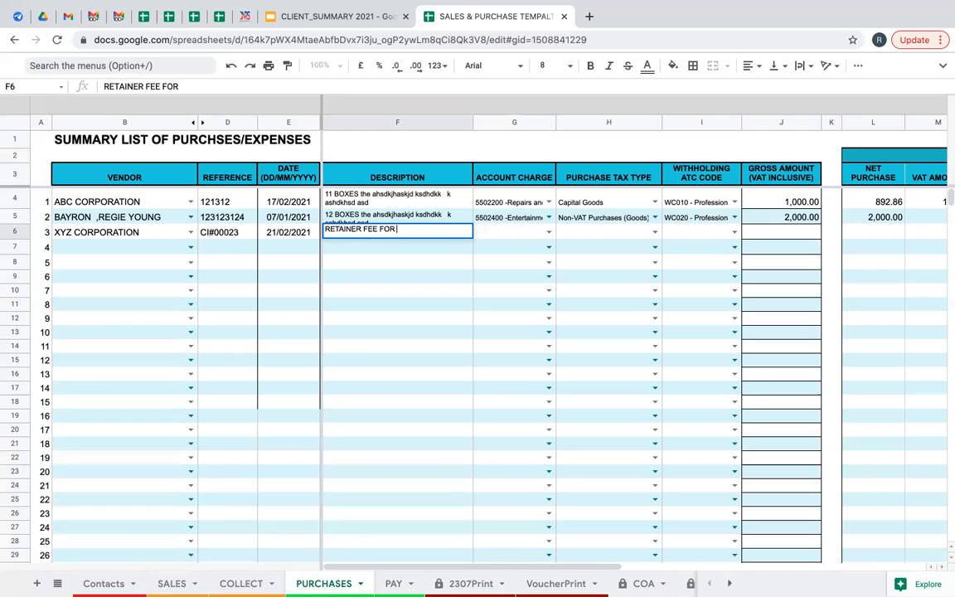
text( FEBRUARY)
text( 2021)
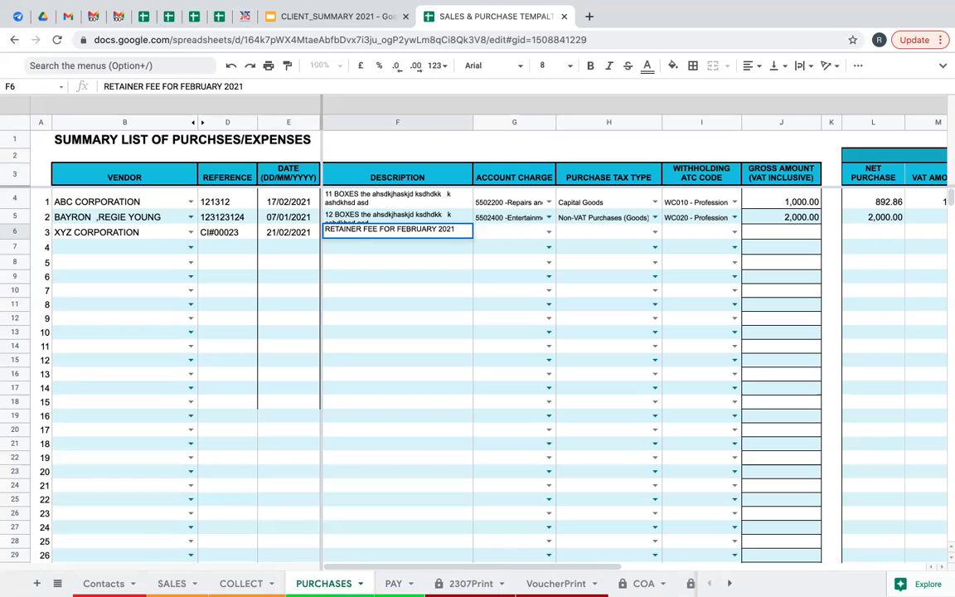
key(super+Return)
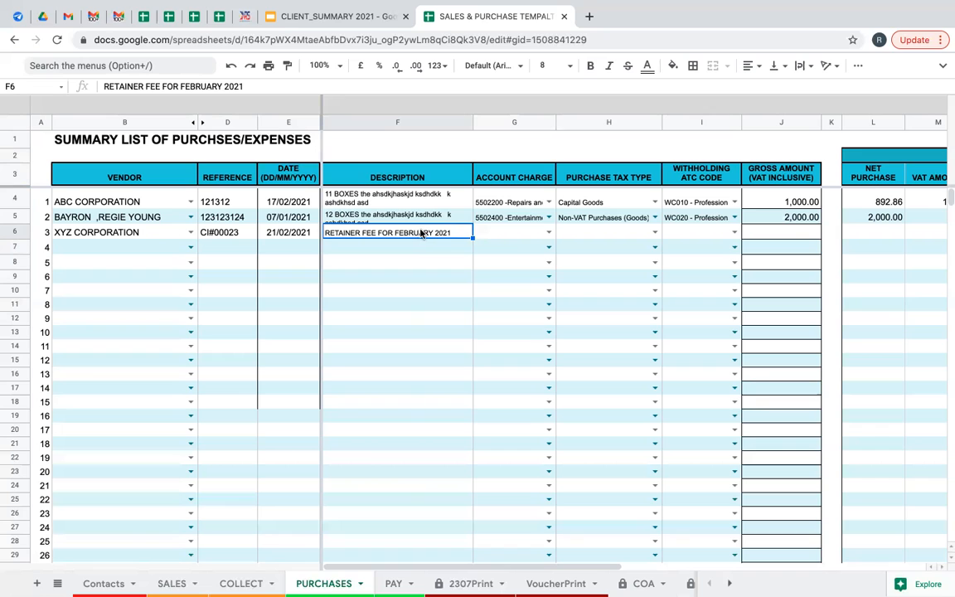
click(548, 233)
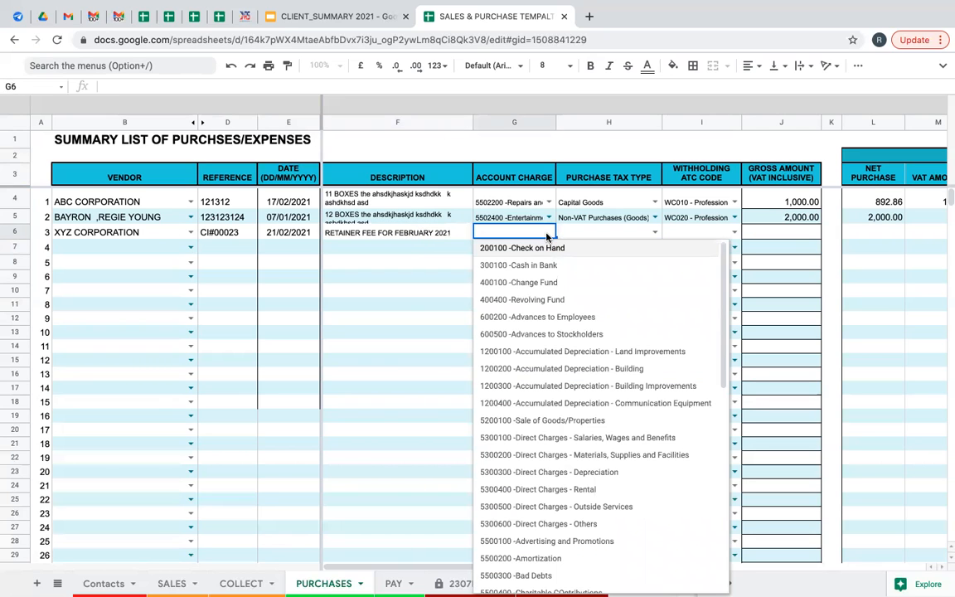
Pick 5502000 -Professional Fees in G6 and VAT on Purchases (Services) in H6.
text(PROFE)
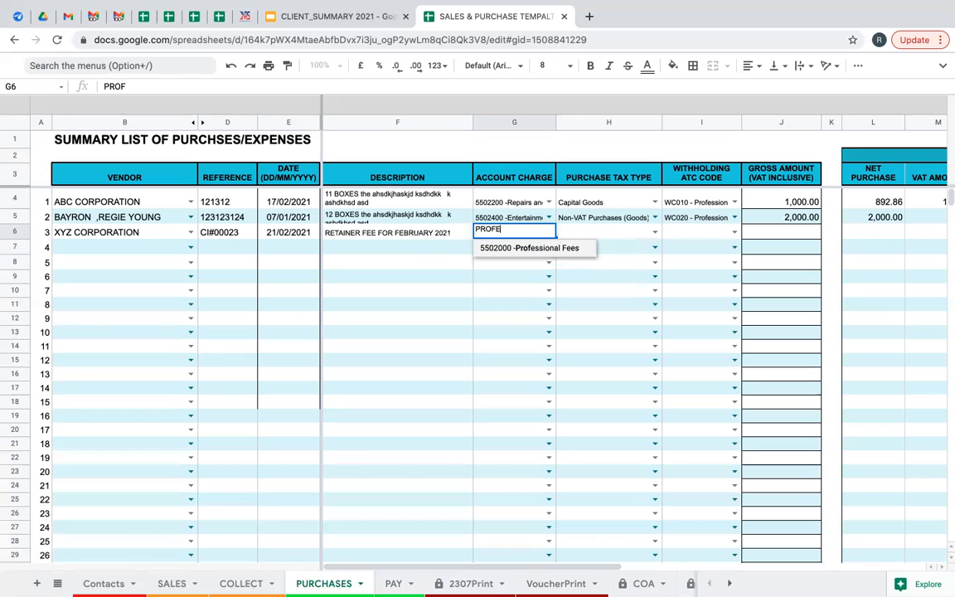
click(543, 249)
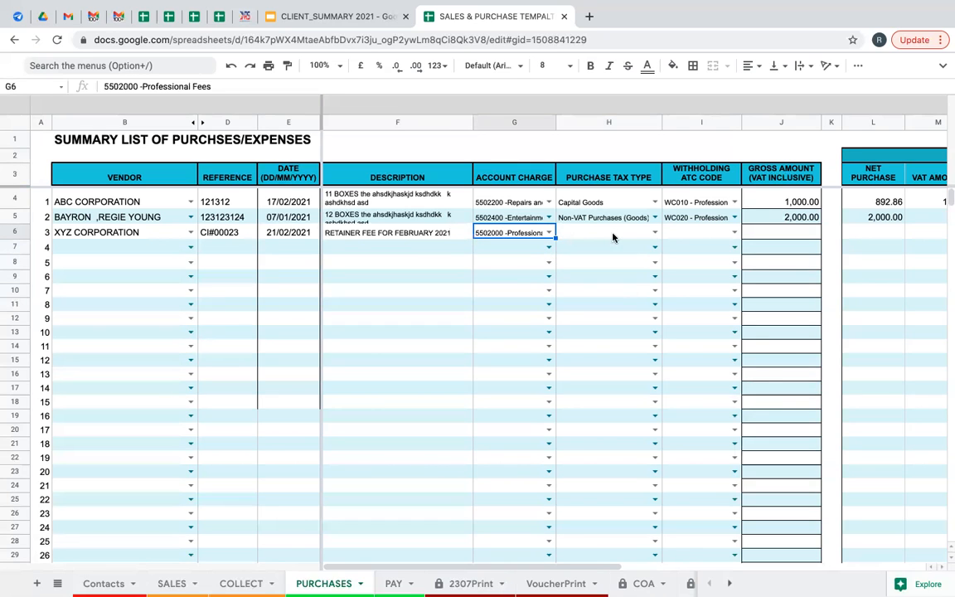
click(655, 233)
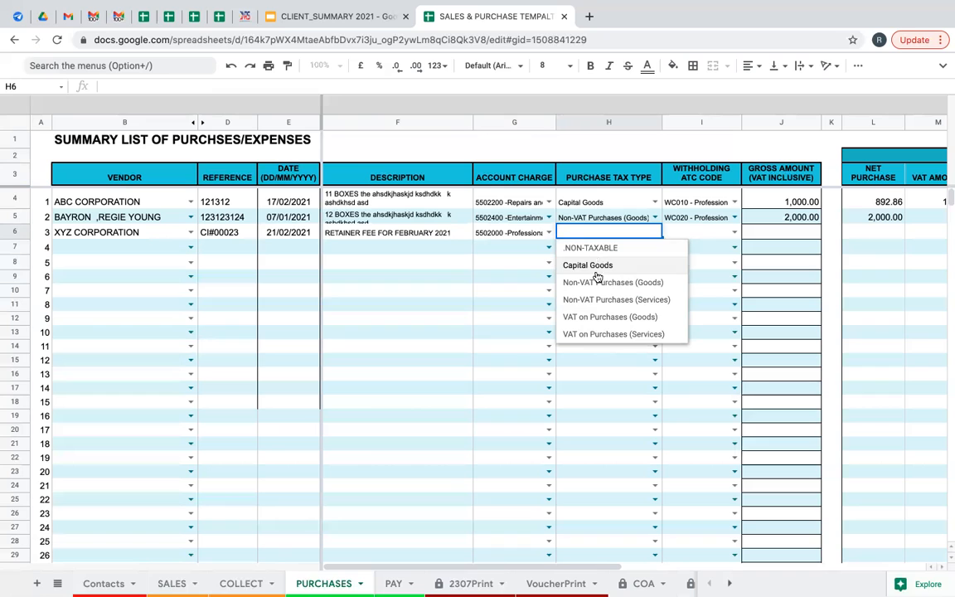
click(616, 335)
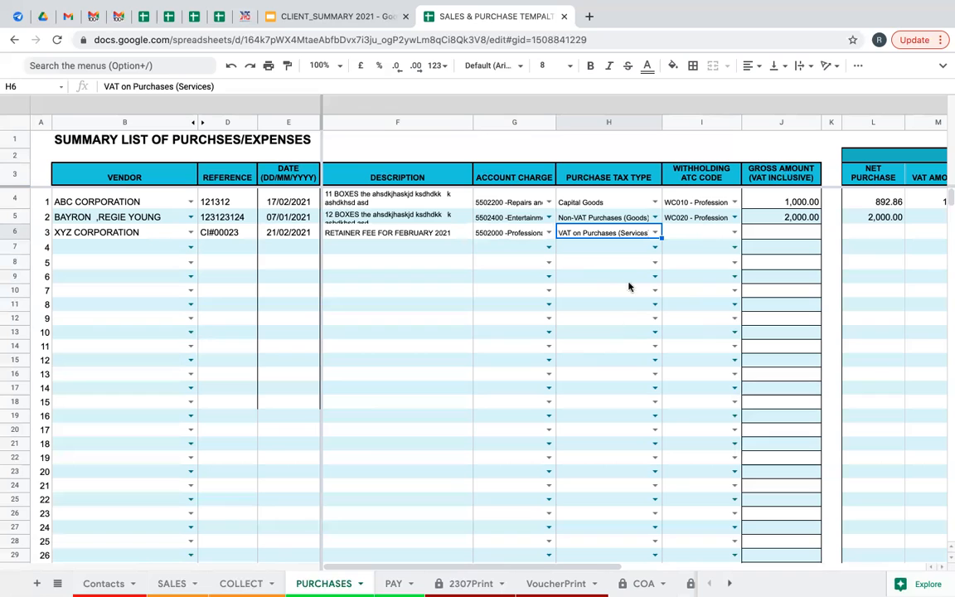
click(654, 234)
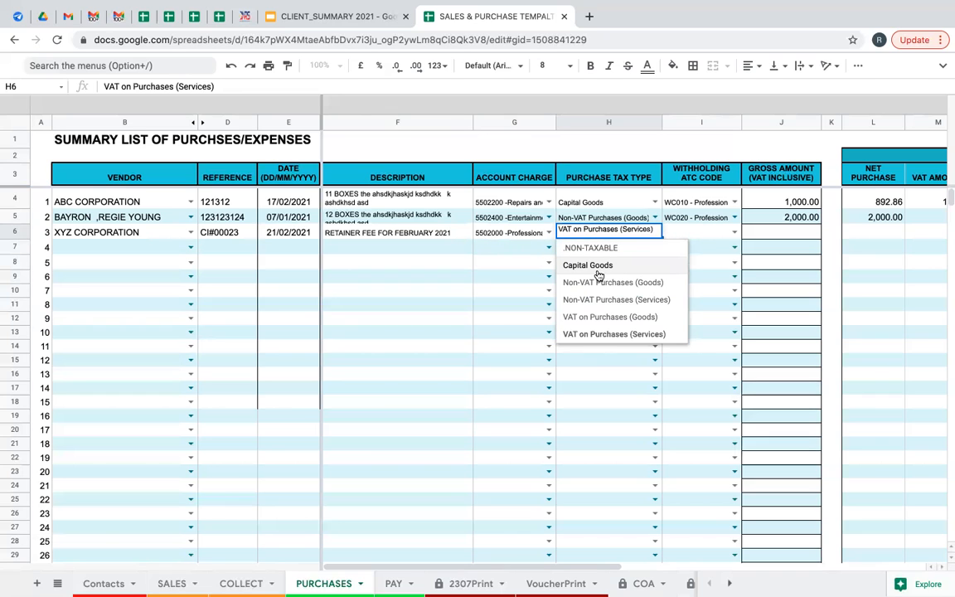
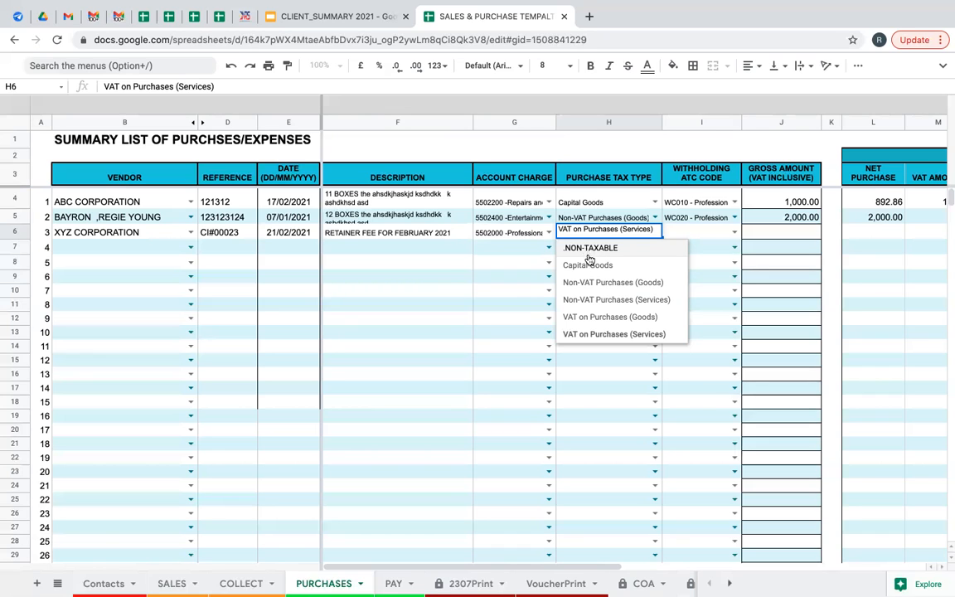
Set H6 to VAT on Purchases (Services) and pick ATC code WC011 in I6.
click(597, 334)
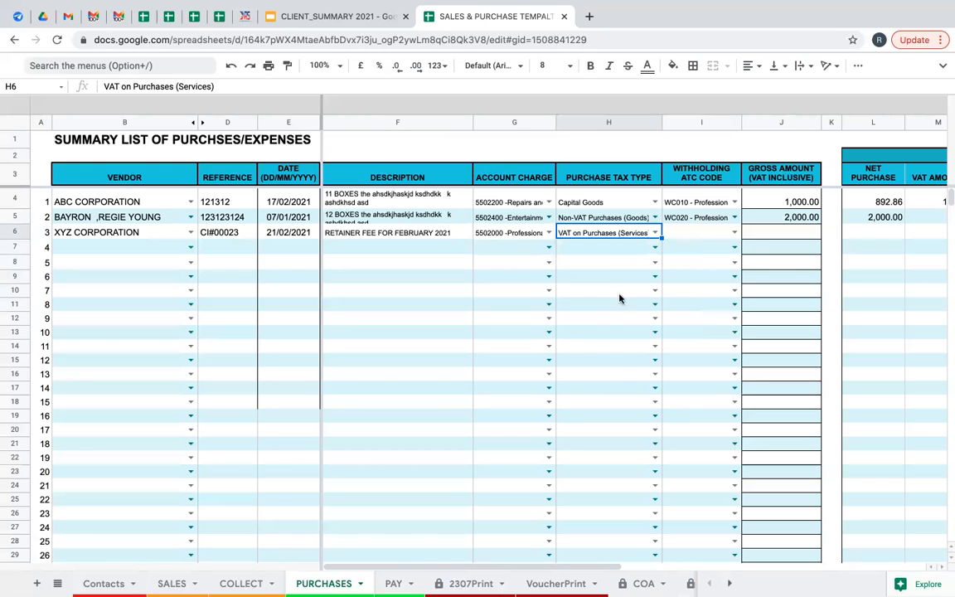
click(733, 235)
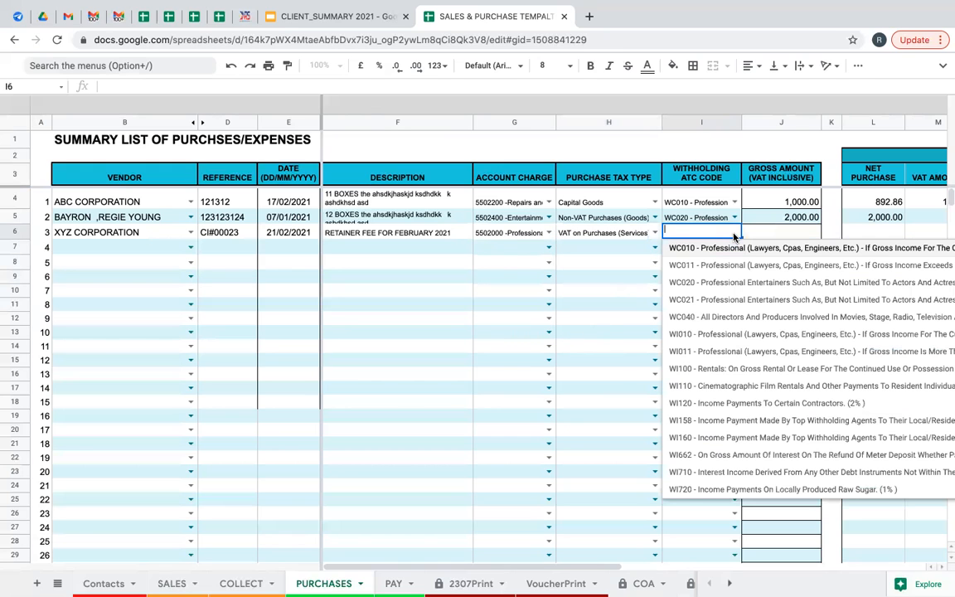
text(WC12)
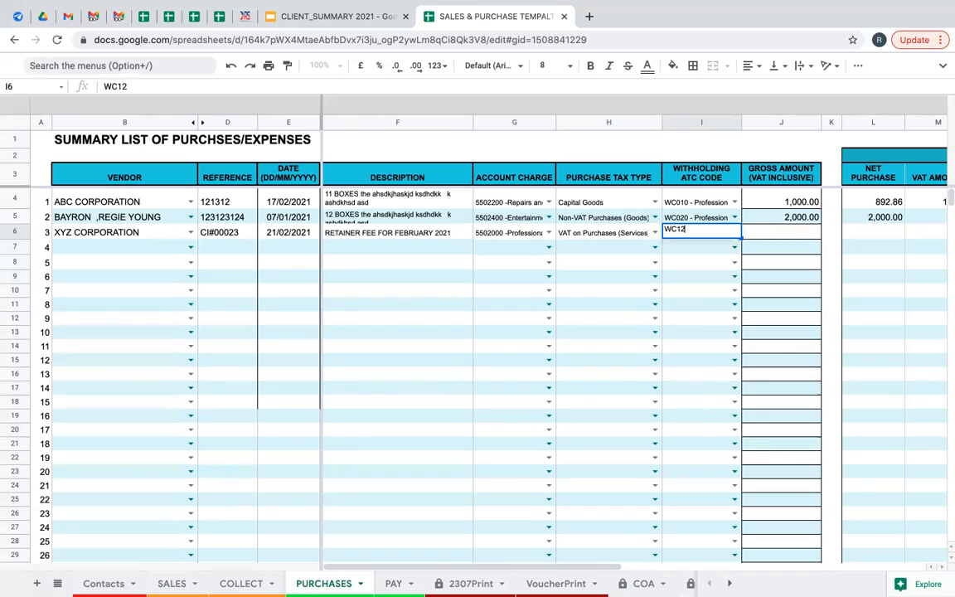
key(BackSpace)
key(BackSpace)
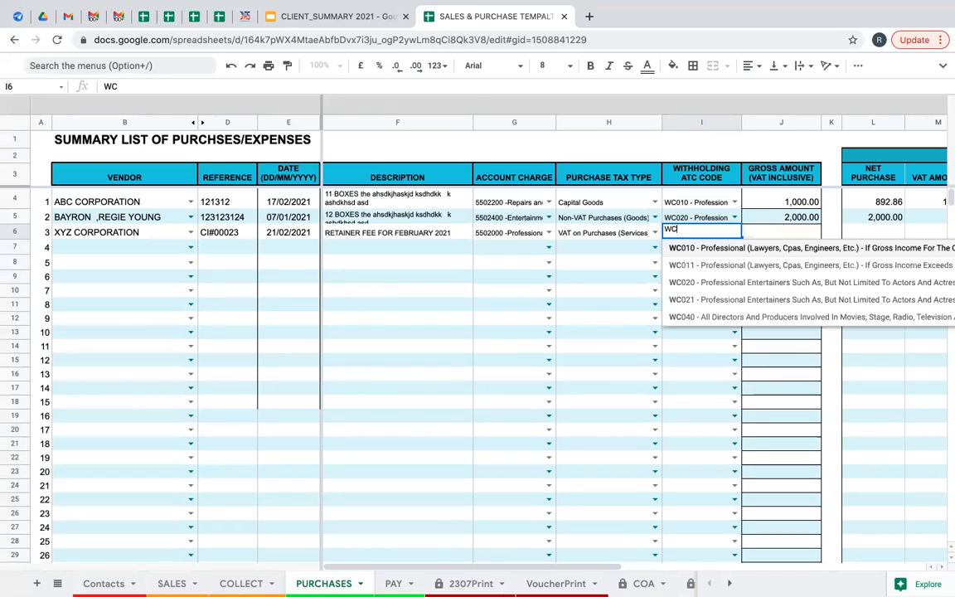
click(712, 267)
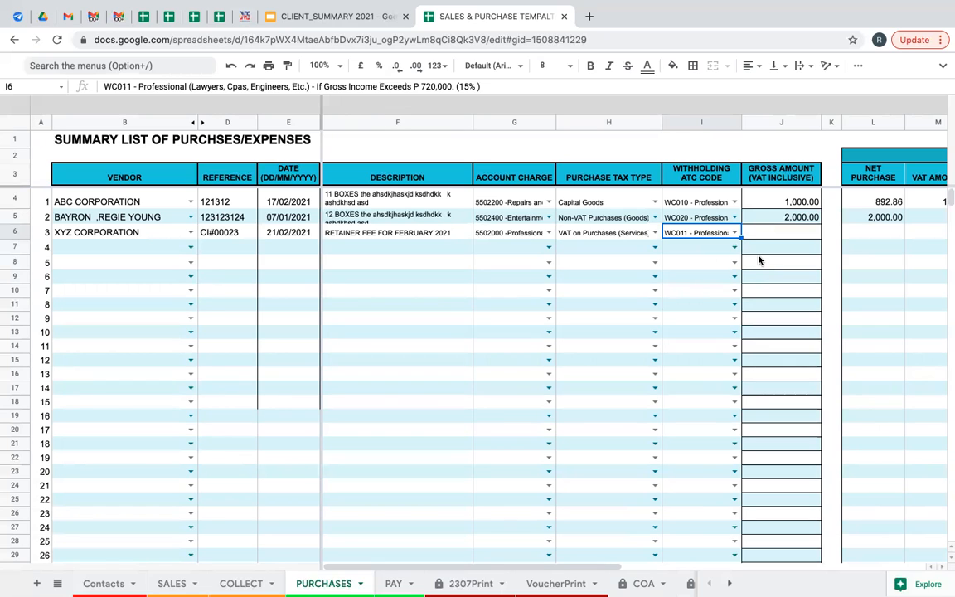
Enter 11200 as XYZ CORPORATION's gross amount in J6, leaving 9,700.00 due.
drag(535, 563, 635, 571)
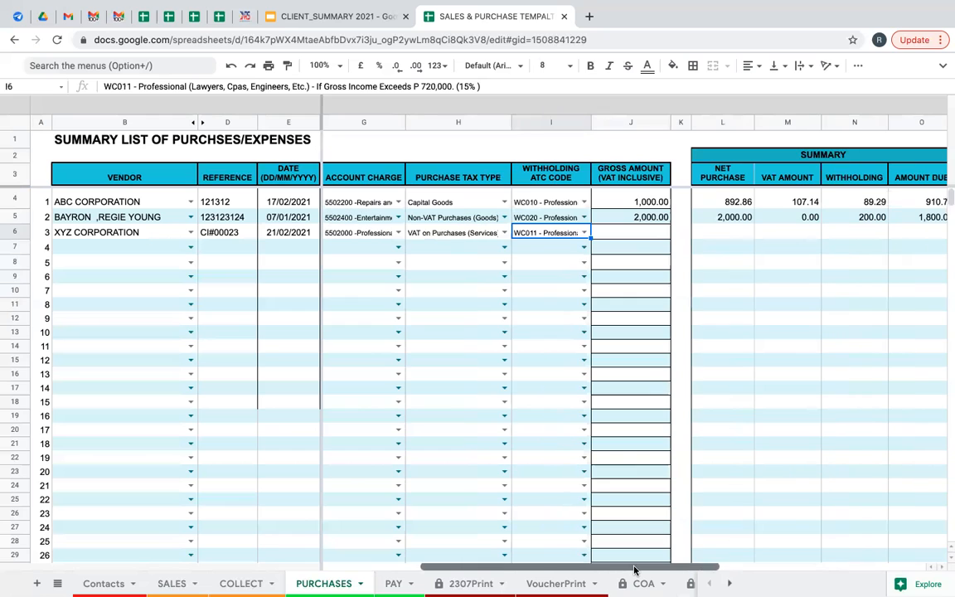
click(630, 236)
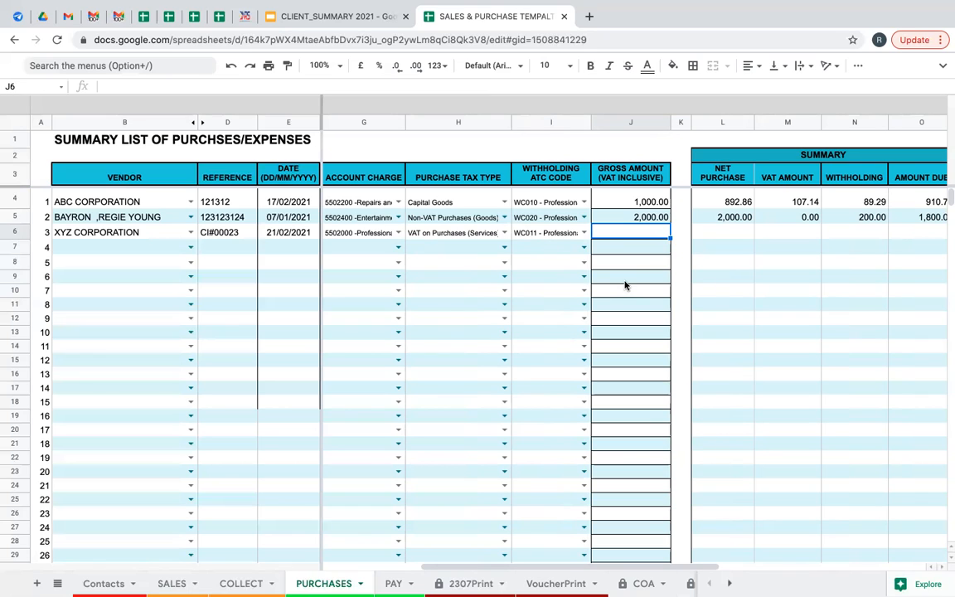
text(11200)
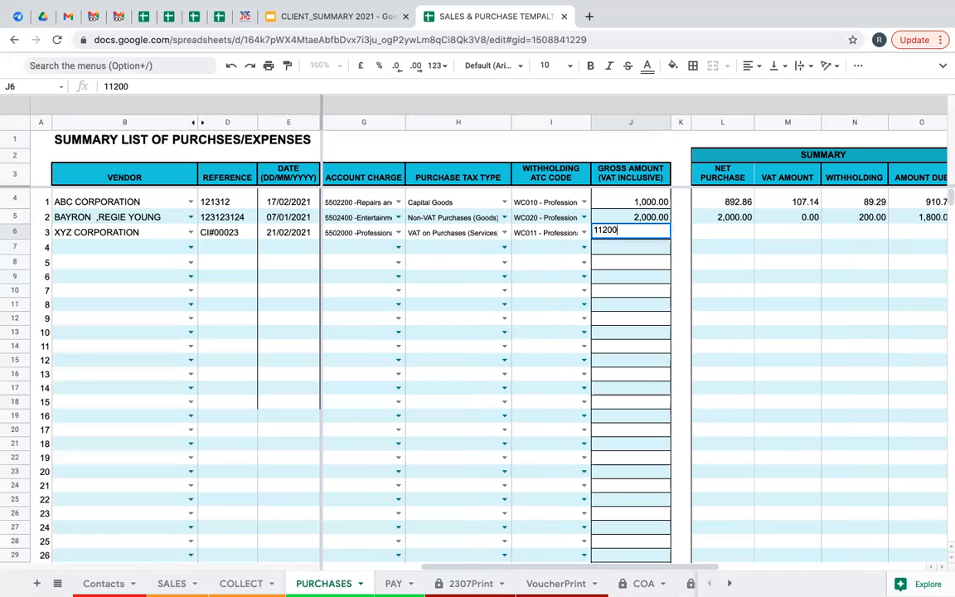
key(Tab)
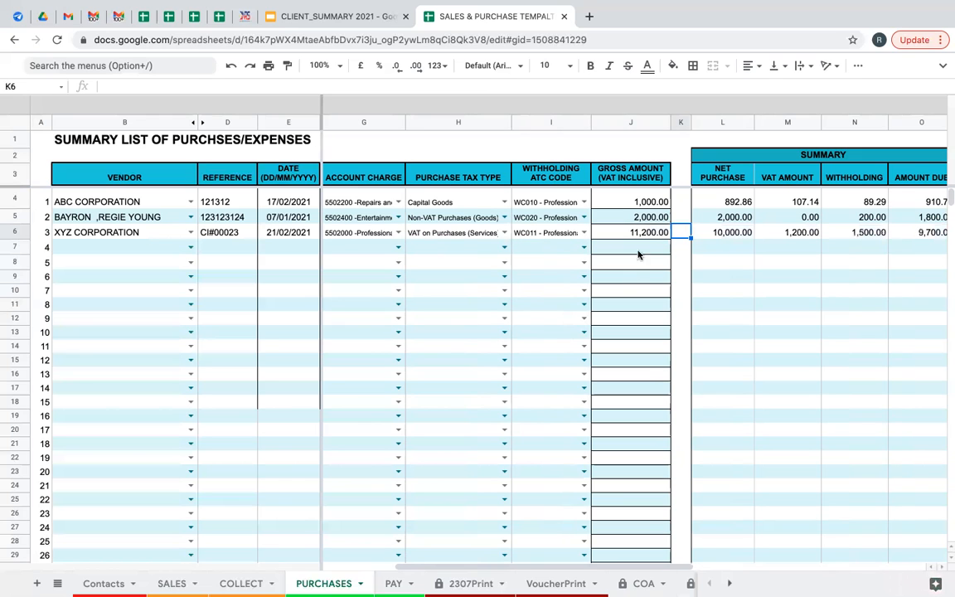
drag(548, 569, 644, 578)
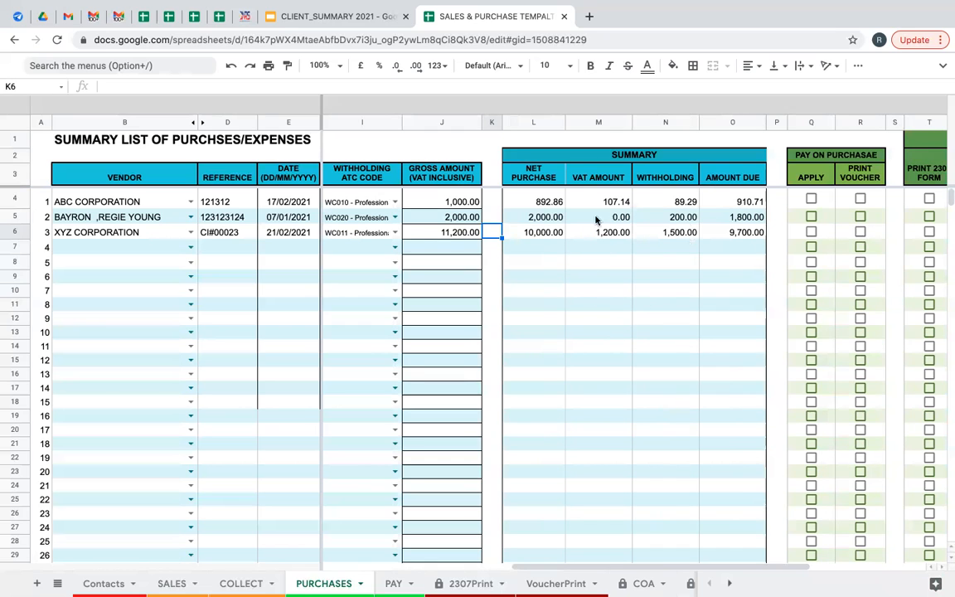
Tick APPLY in Q6, toggling the R6 Print Voucher box on and back off.
click(428, 234)
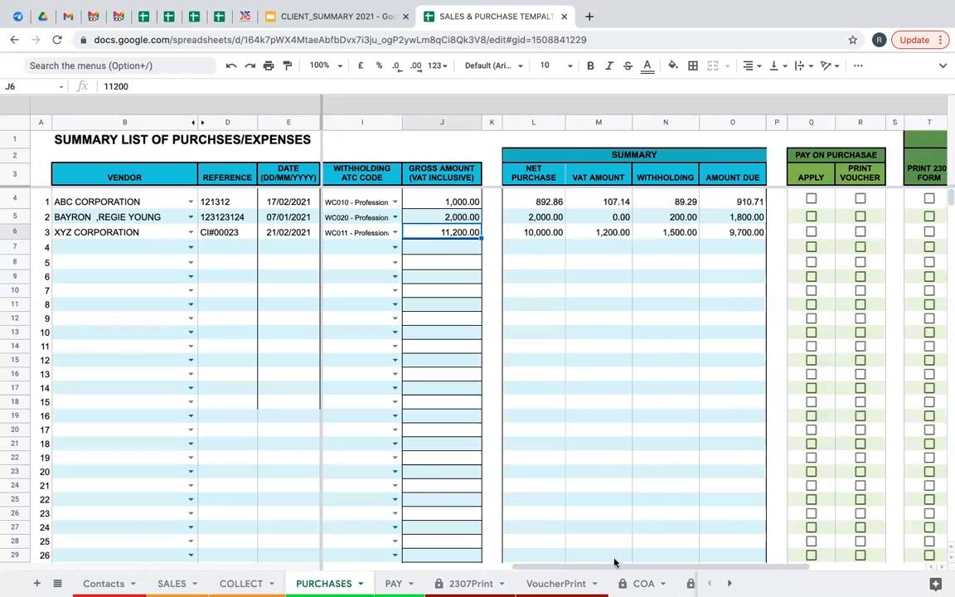
drag(615, 567, 636, 570)
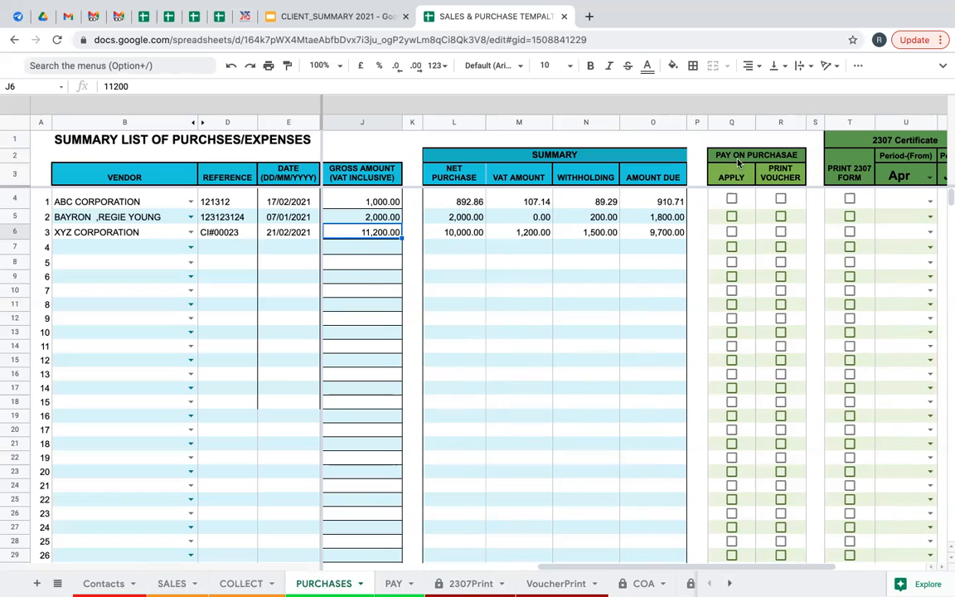
click(732, 233)
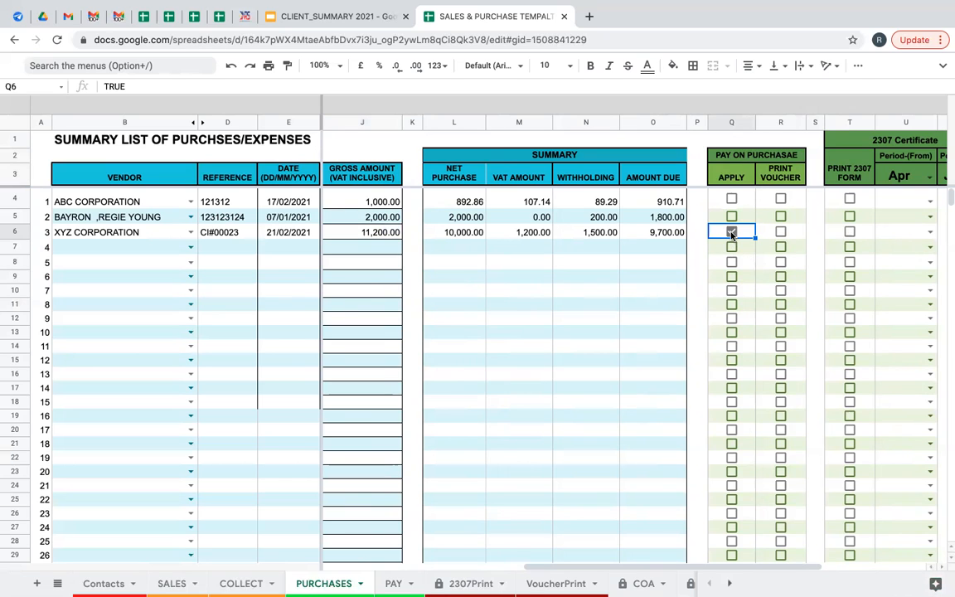
click(780, 232)
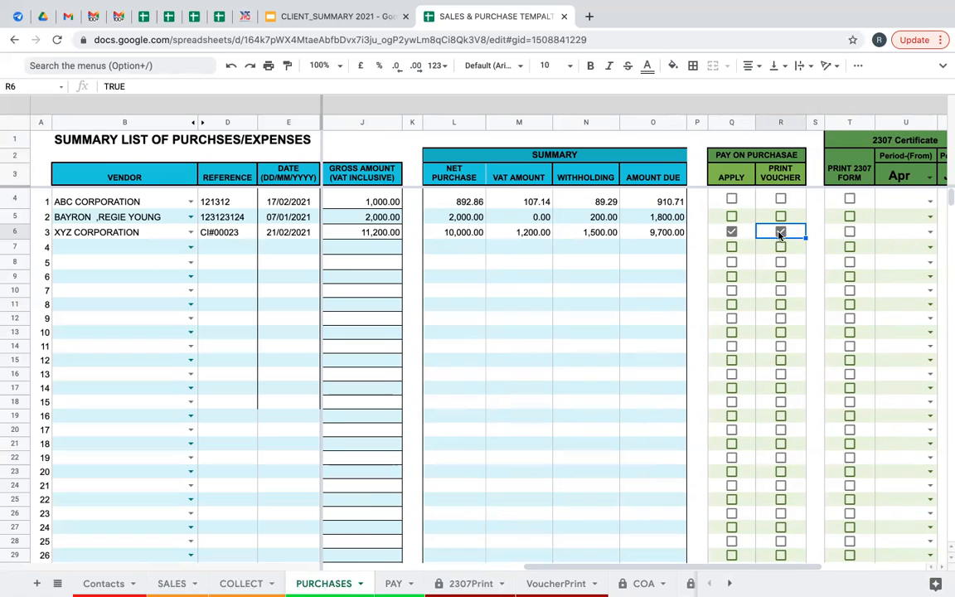
click(780, 233)
Tick Print Voucher in R6 and review the 9,700.00 voucher on VoucherPrint before returning to PURCHASES.
click(781, 233)
click(556, 583)
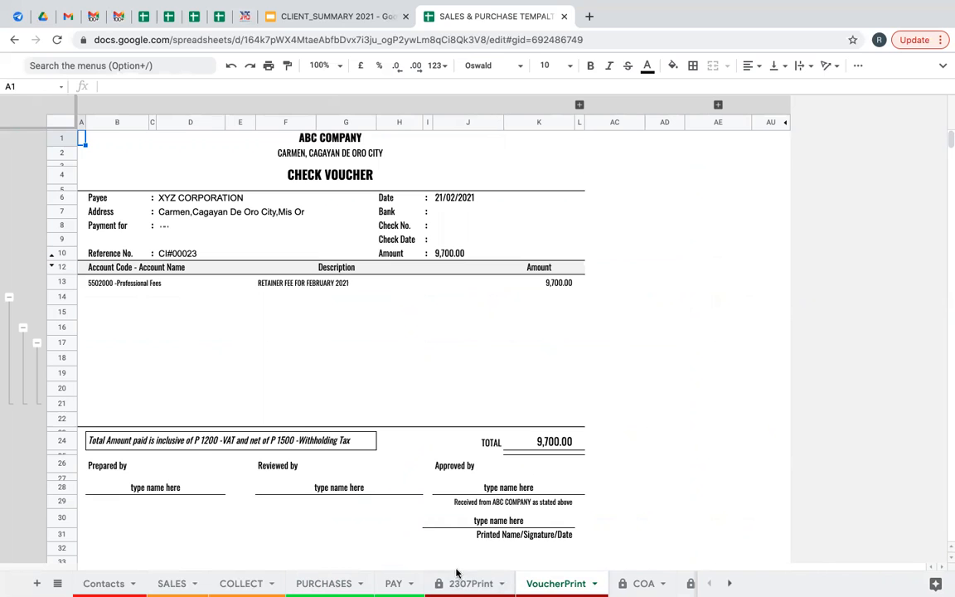
click(324, 582)
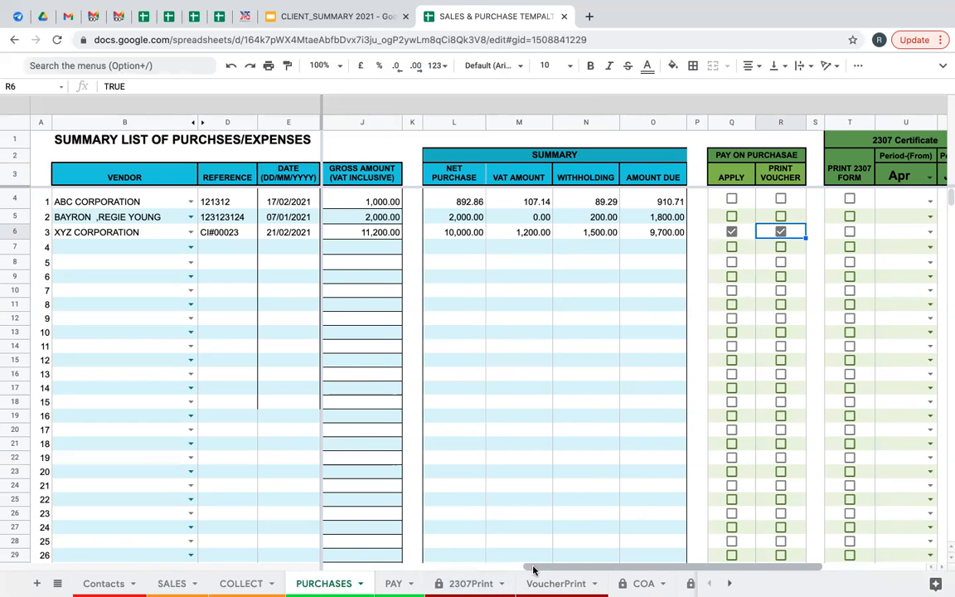
Expand the hidden voucher information columns Y to AC.
drag(560, 569, 629, 571)
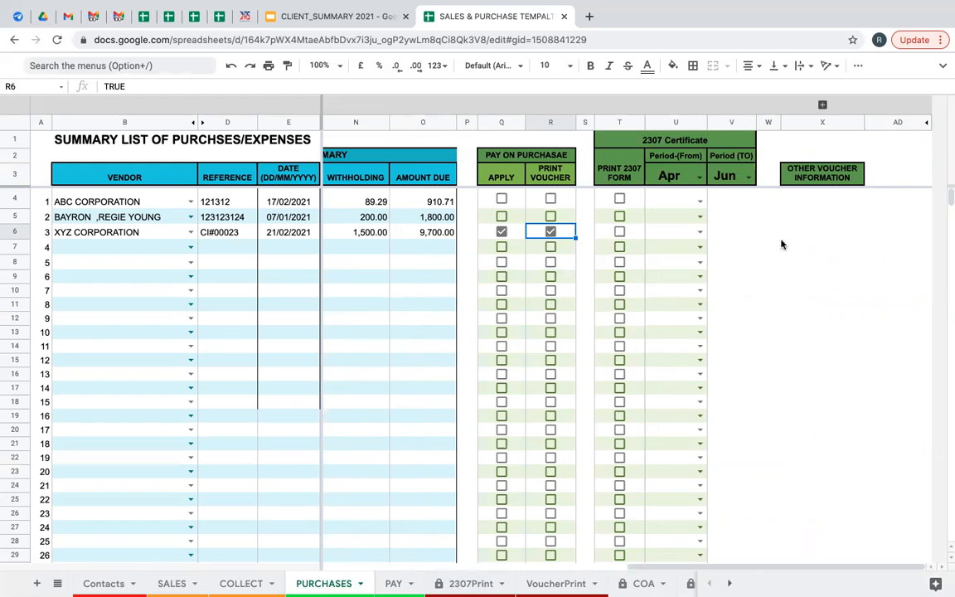
key(Up)
key(Up)
key(Up)
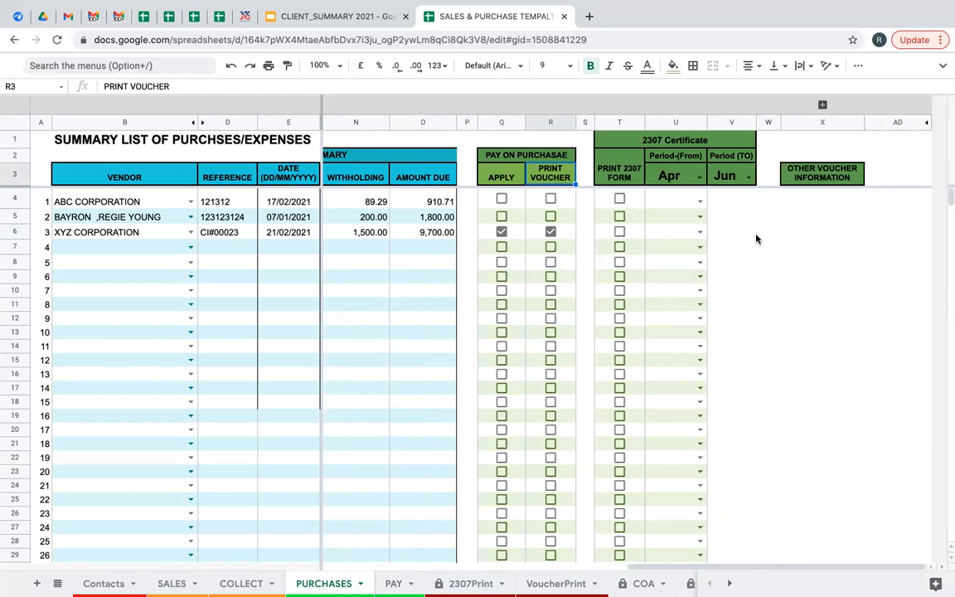
click(822, 106)
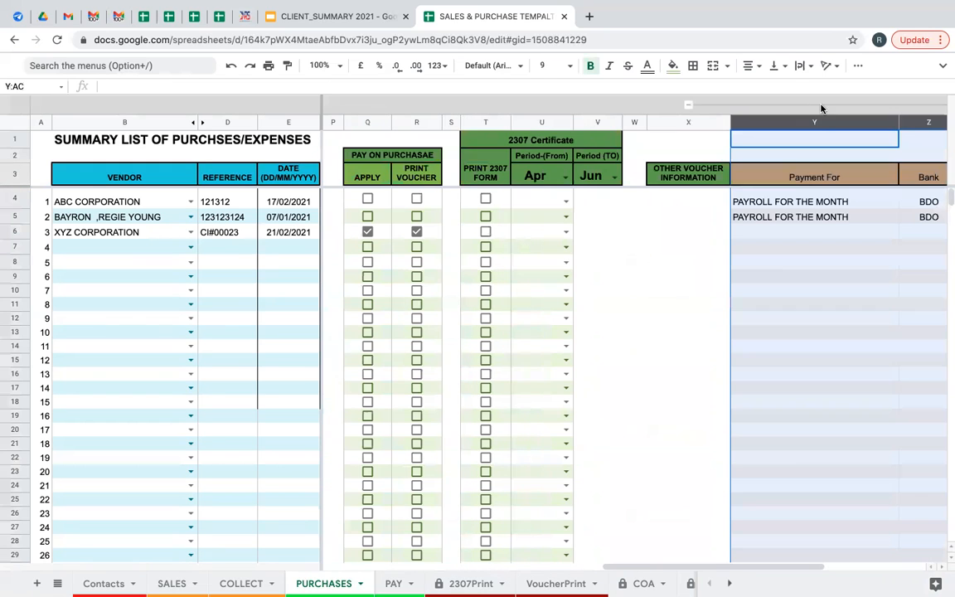
Enter RETAINERS FEE-FEBRUARY as row 6's Payment For description in Y6.
click(762, 235)
key(Right)
key(Right)
key(Left)
key(Left)
key(Left)
key(Right)
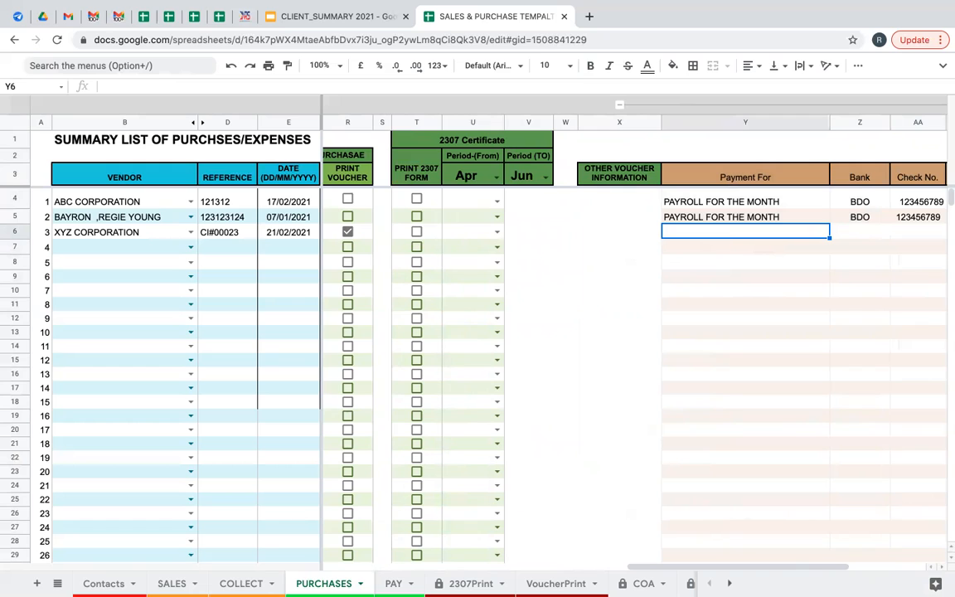
text(RET)
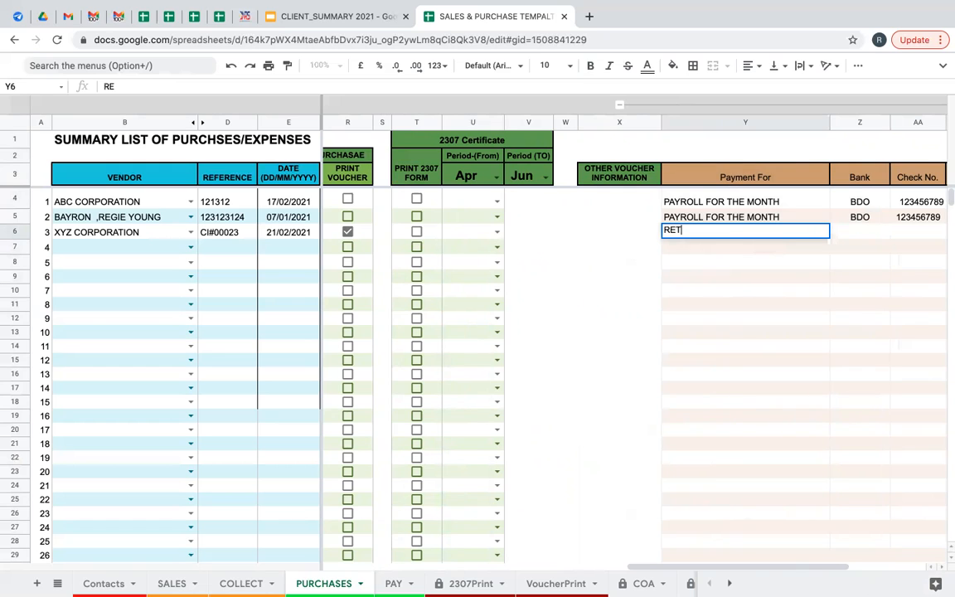
text(AINERS FEE-)
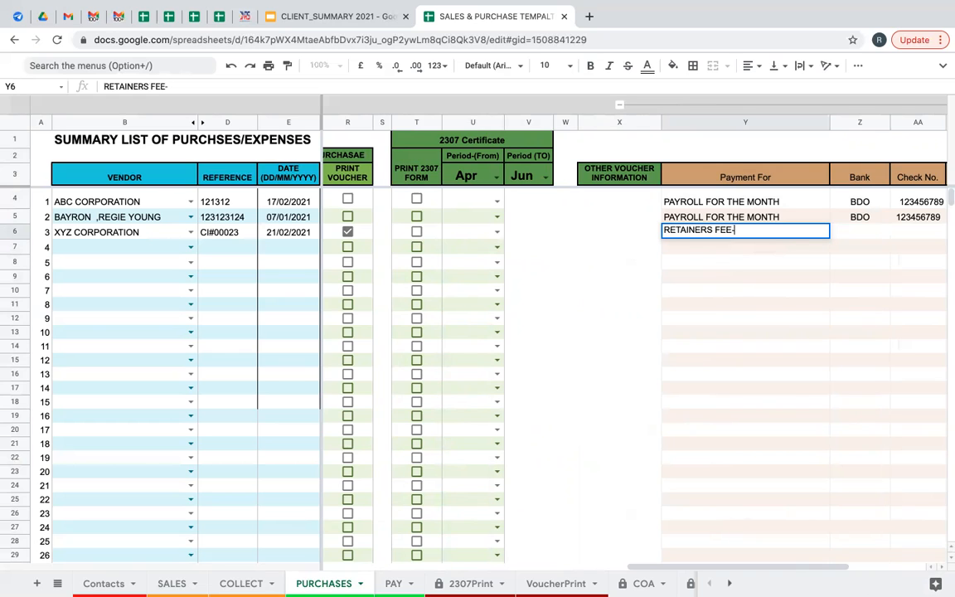
text(FEBRUARY)
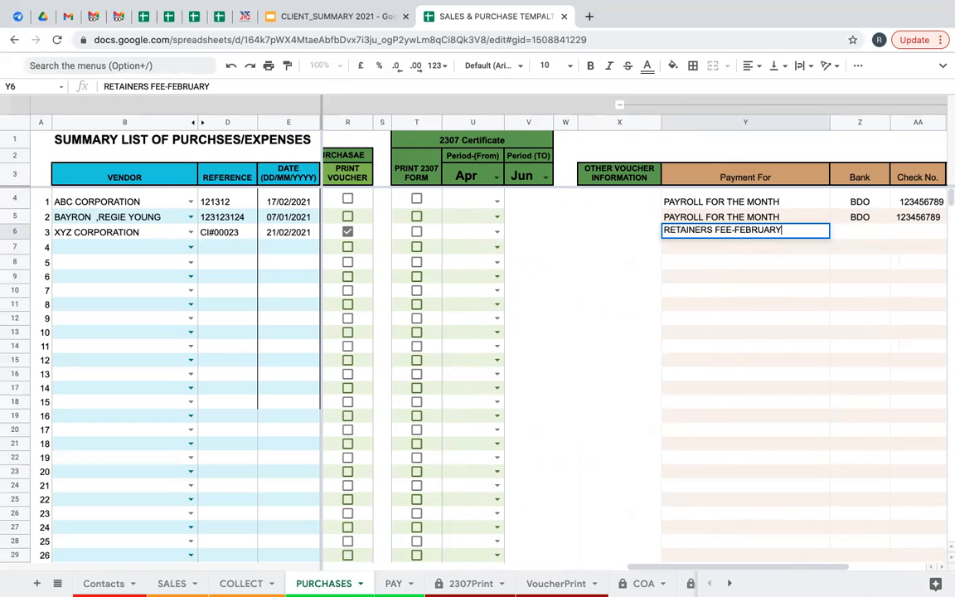
click(860, 232)
click(745, 232)
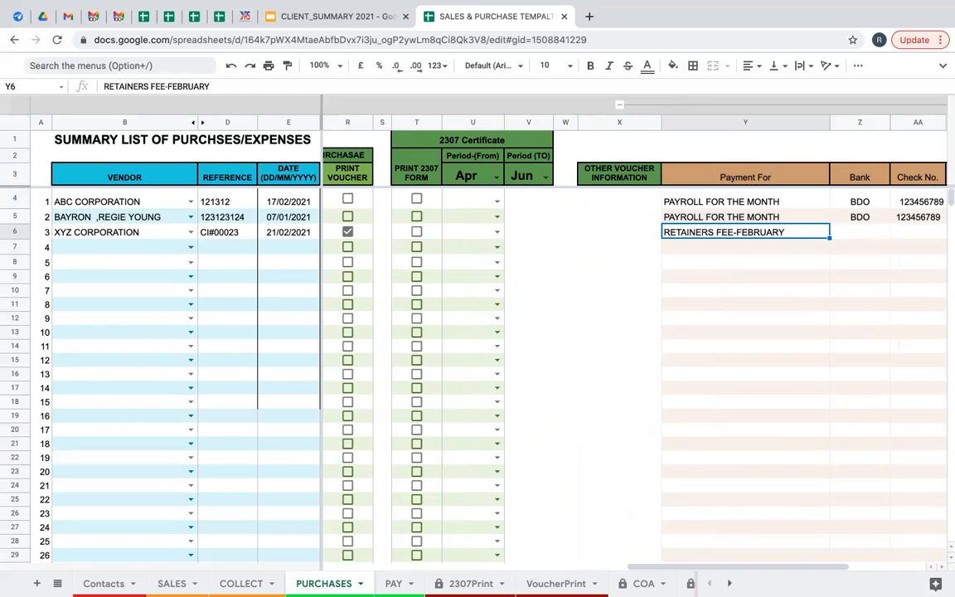
key(Right)
key(Right)
key(Right)
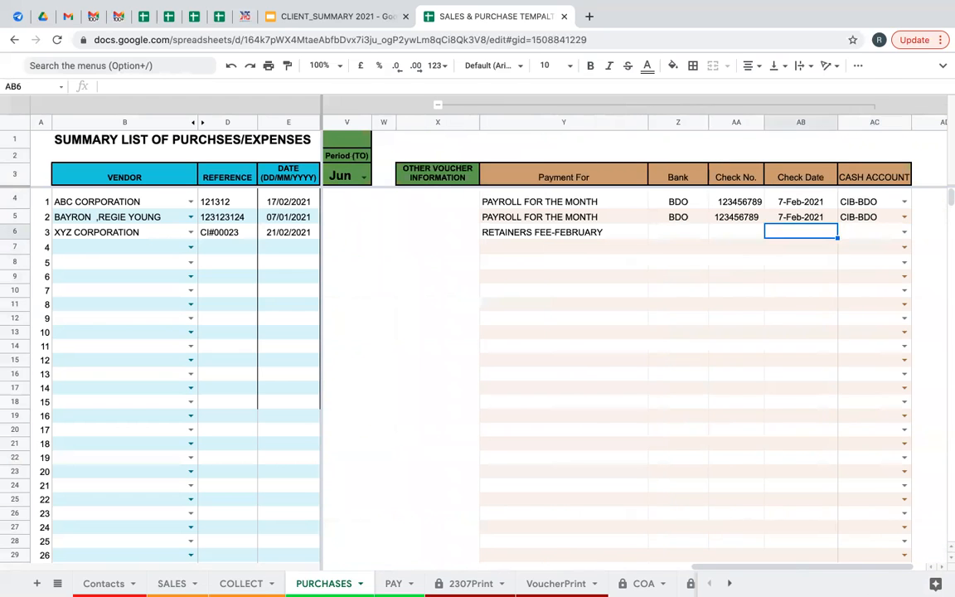
Enter bank BPI, check number 020202021 and check date 21/2/2021 for row 6.
key(Left)
key(Left)
click(679, 217)
click(678, 232)
text(BPI)
key(Tab)
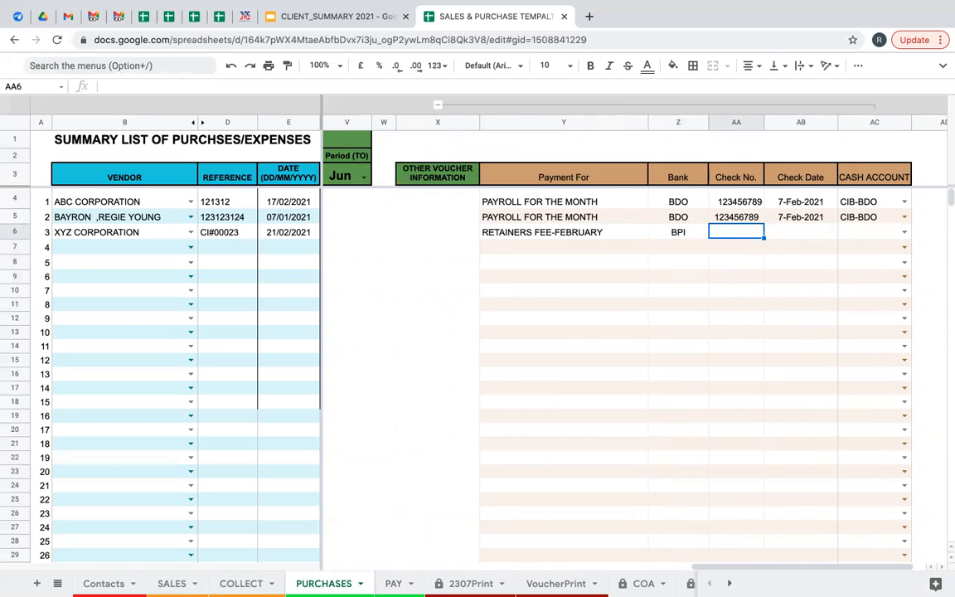
text(020202021)
key(Tab)
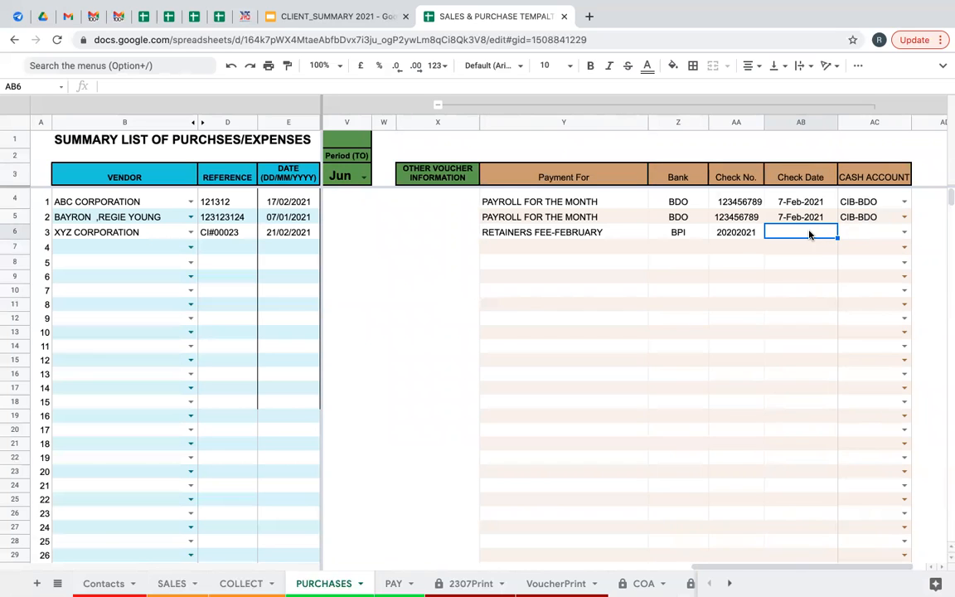
text(21)
text(/2)
text(/2021)
key(Return)
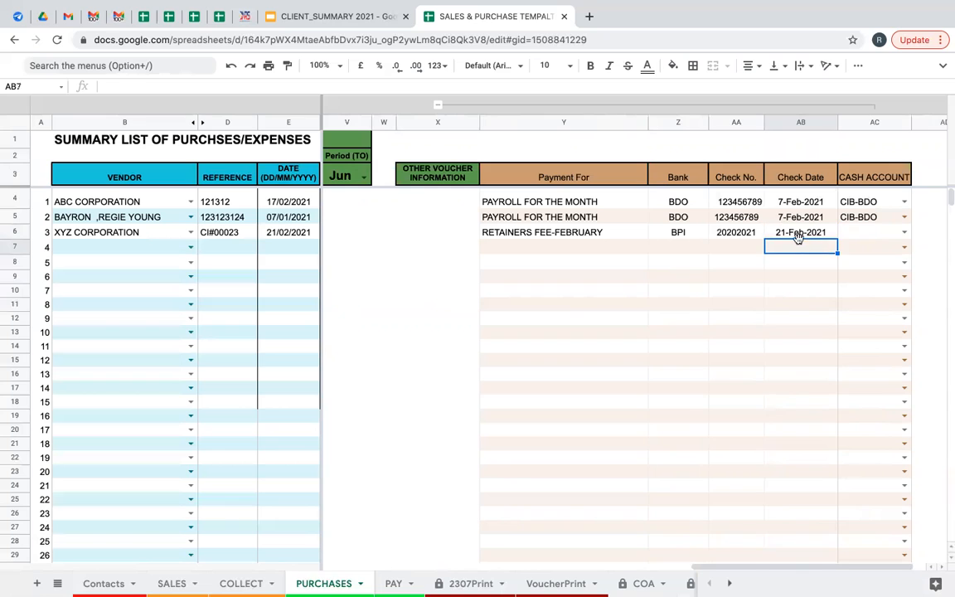
Choose CIB-BPI as row 6's cash account and view the VoucherPrint check voucher.
click(802, 235)
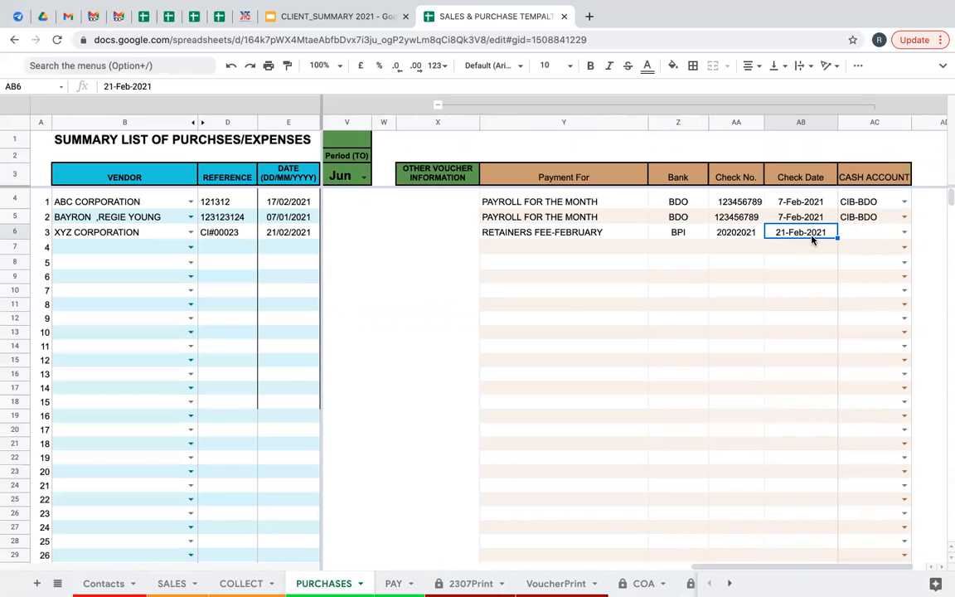
click(905, 233)
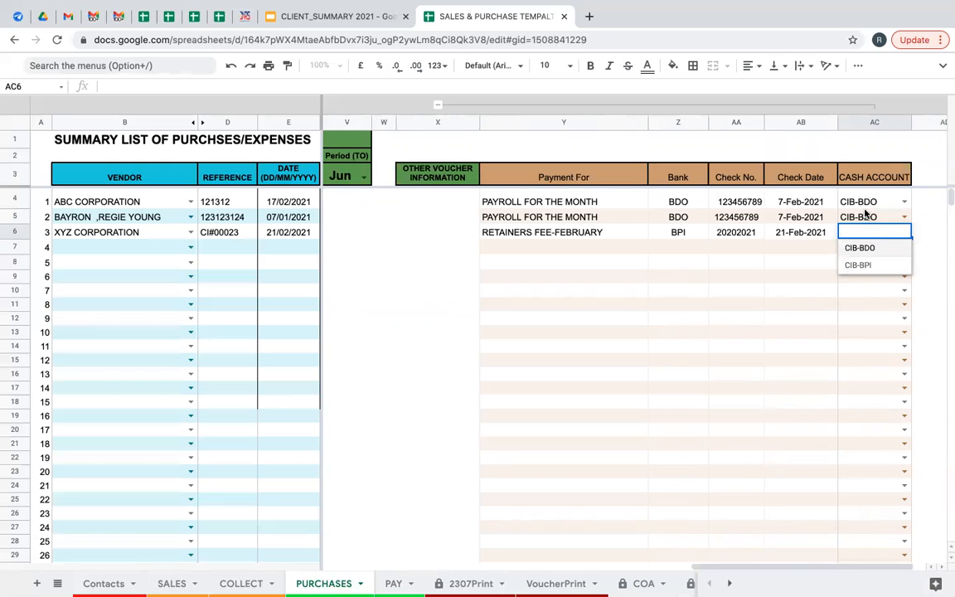
click(863, 267)
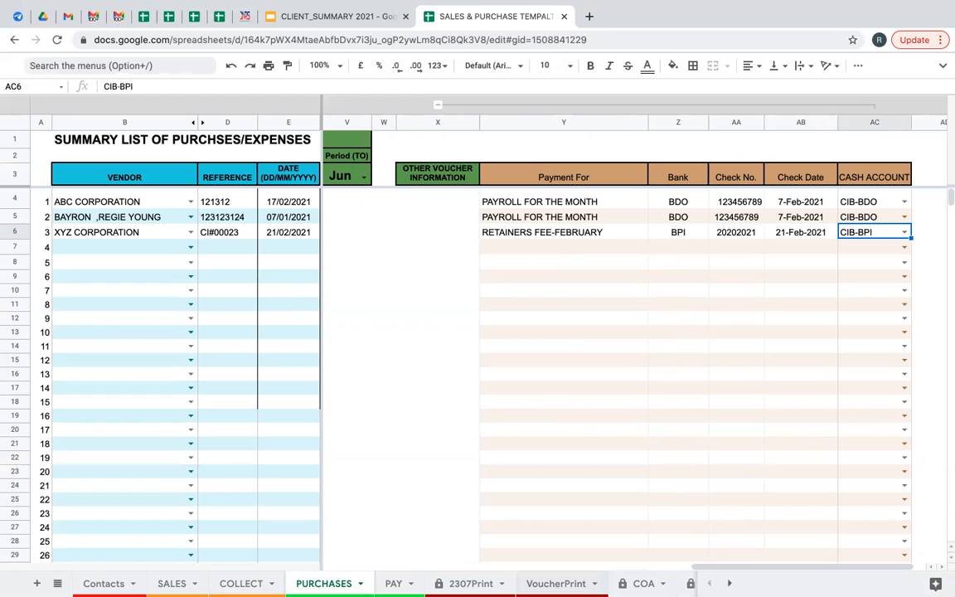
click(556, 583)
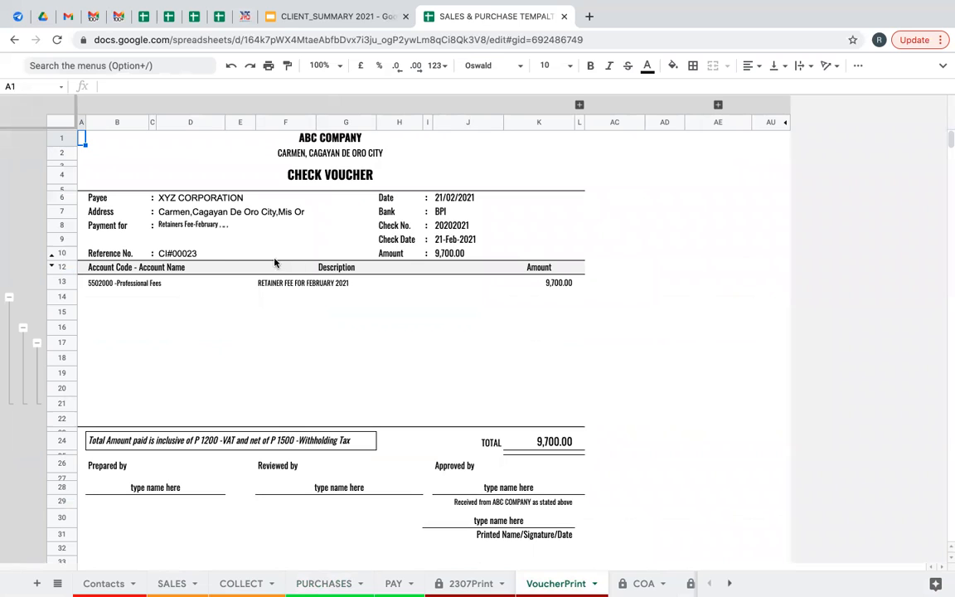
Inspect the voucher's reference, Payment for, bank and amount formulas.
click(165, 252)
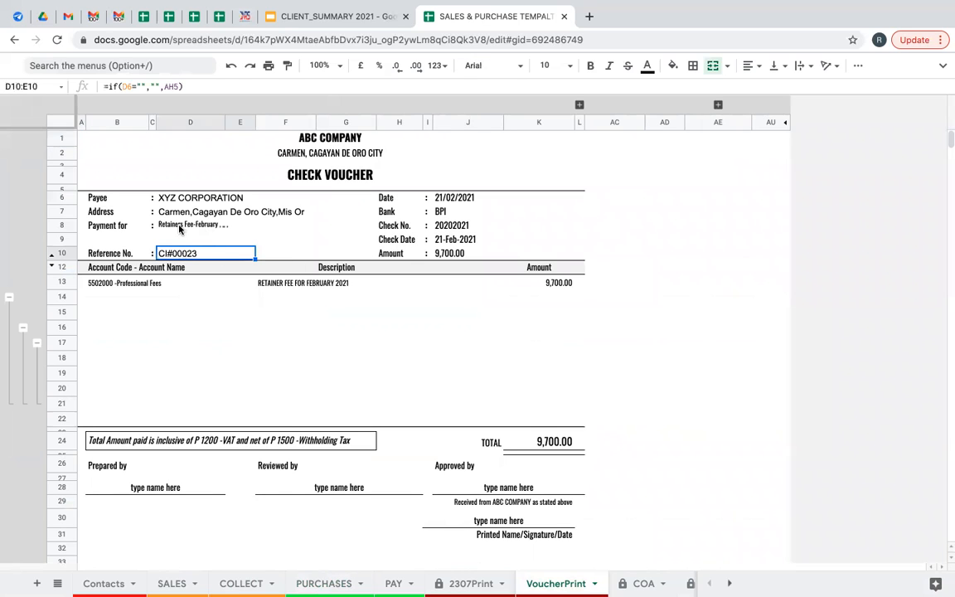
click(179, 229)
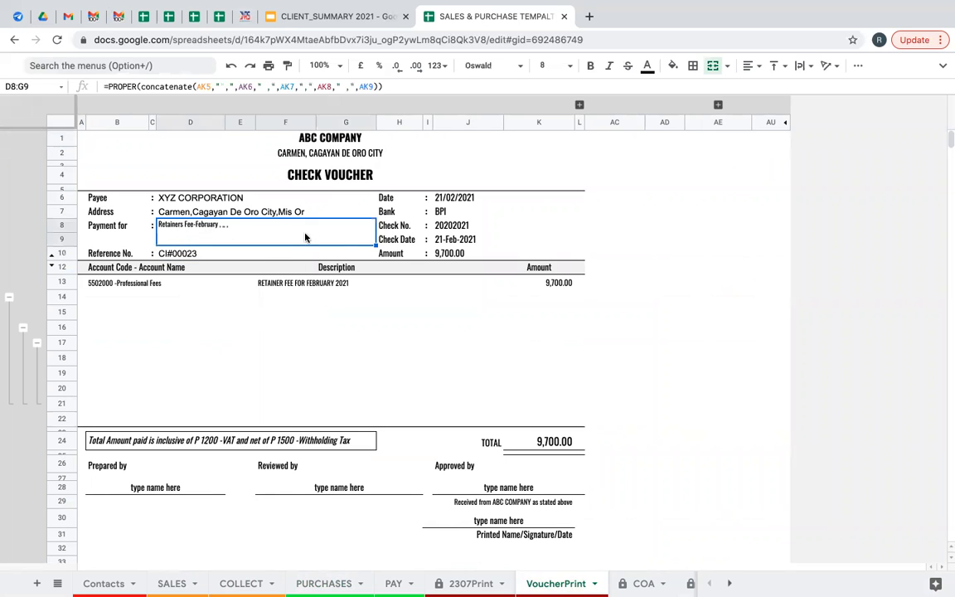
click(452, 213)
key(Down)
key(Down)
key(Down)
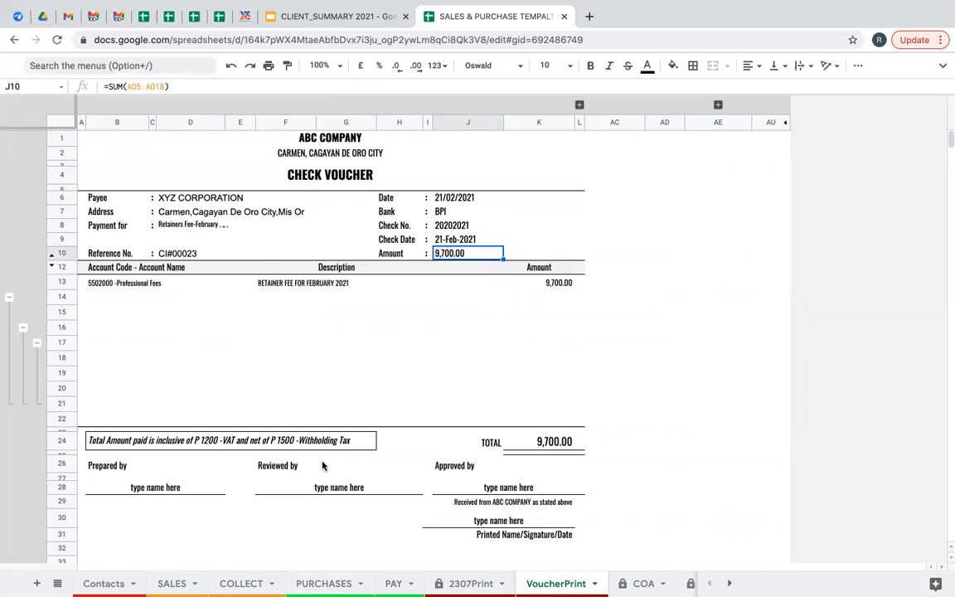
scroll(444, 418, down, 2)
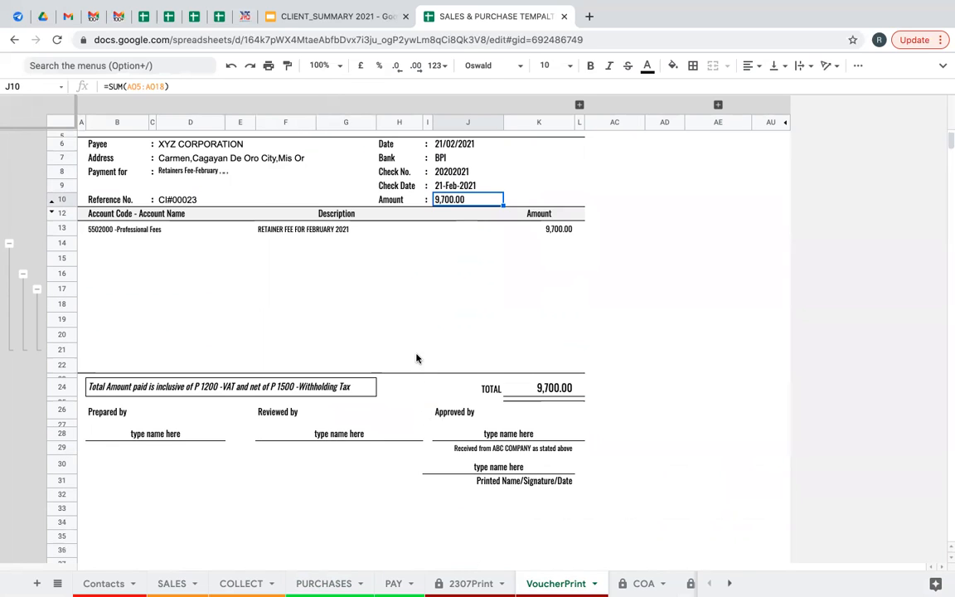
scroll(407, 318, up, 2)
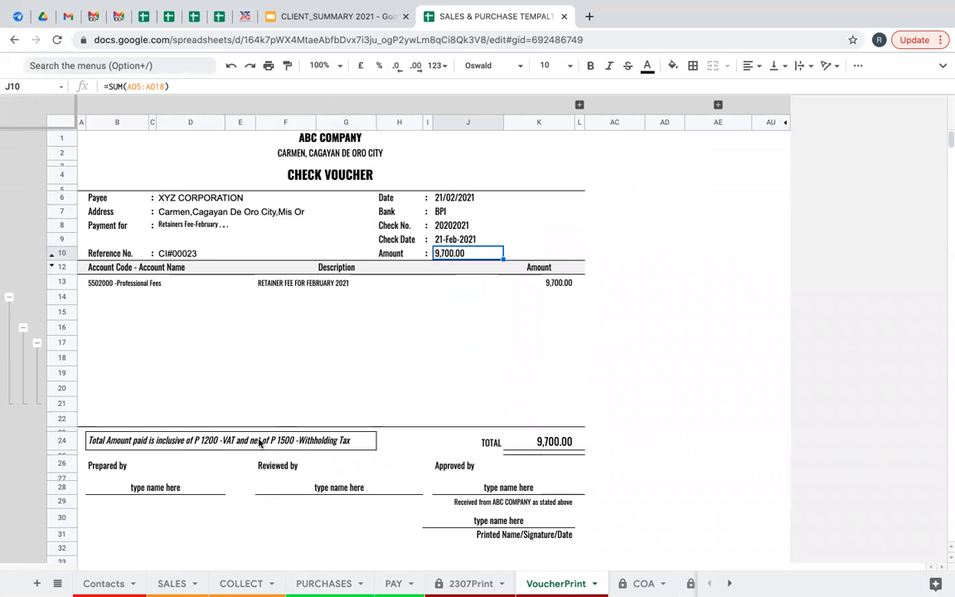
Fill in the Prepared by, Reviewed by and Approved by initials on the voucher.
click(183, 489)
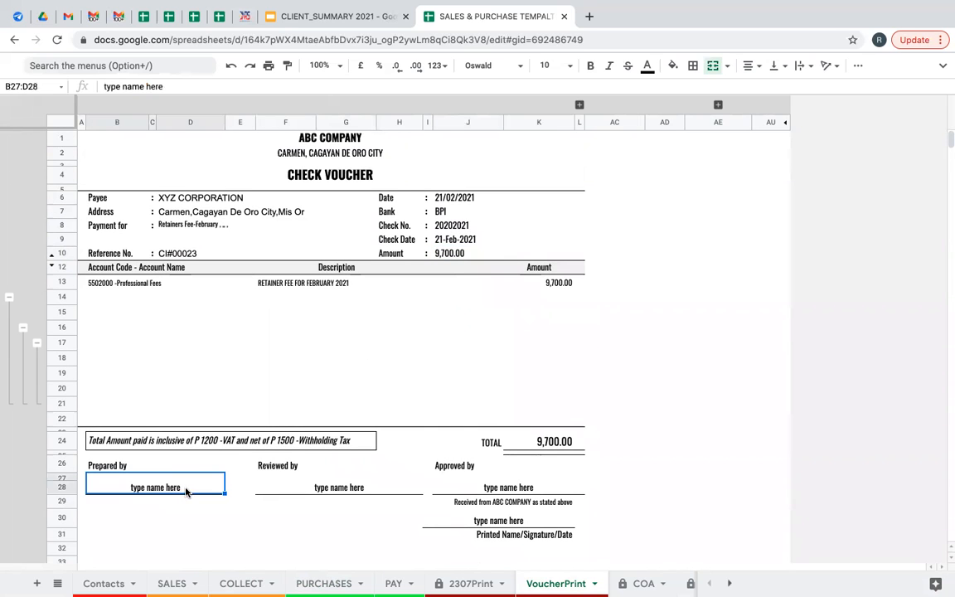
text(R)
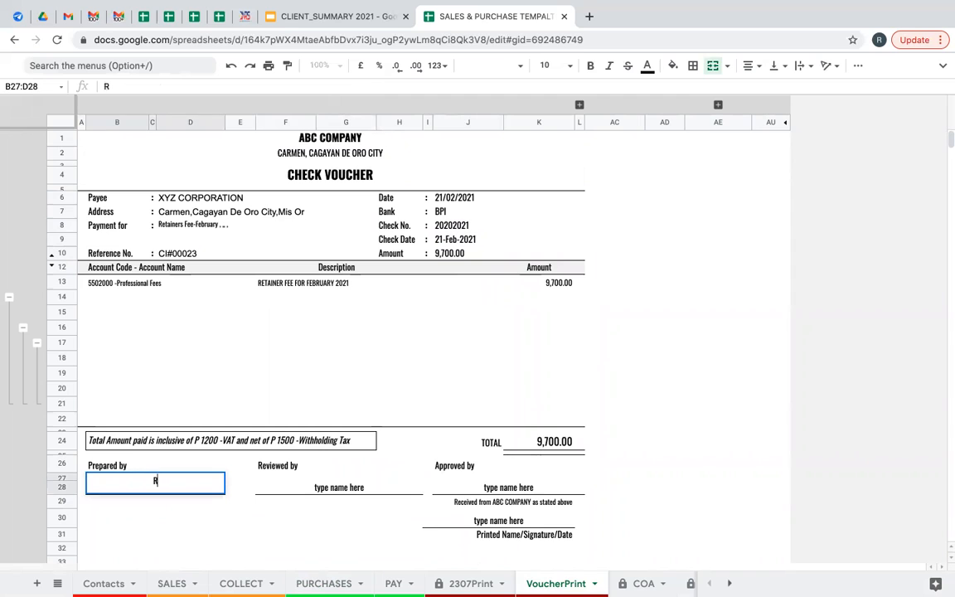
text(YB)
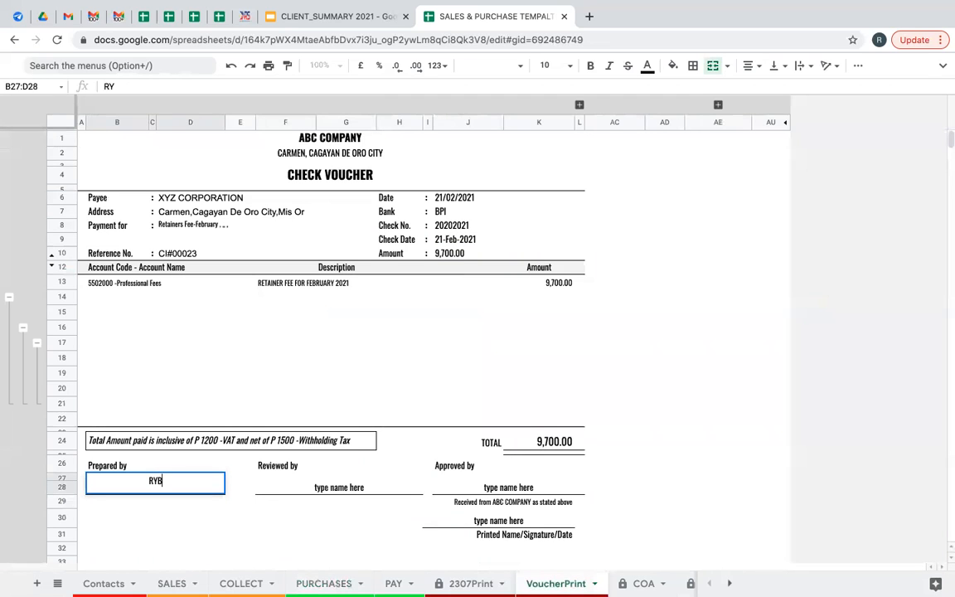
click(340, 486)
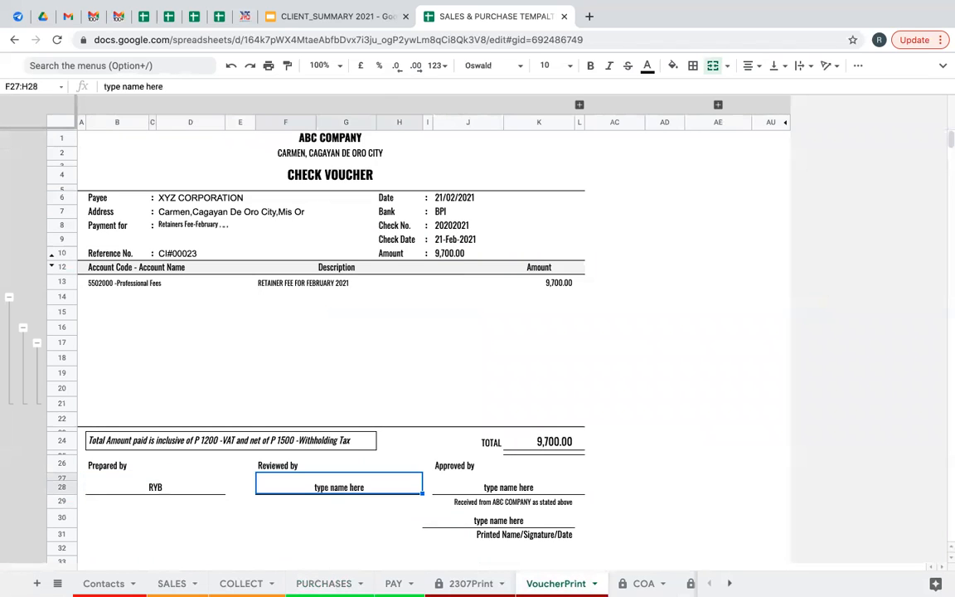
text(JJAR)
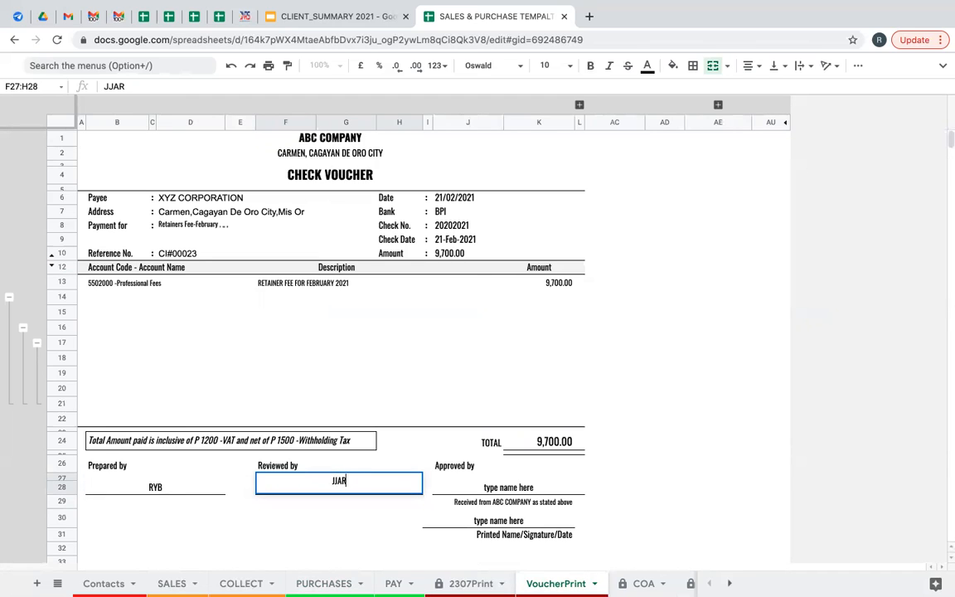
click(433, 479)
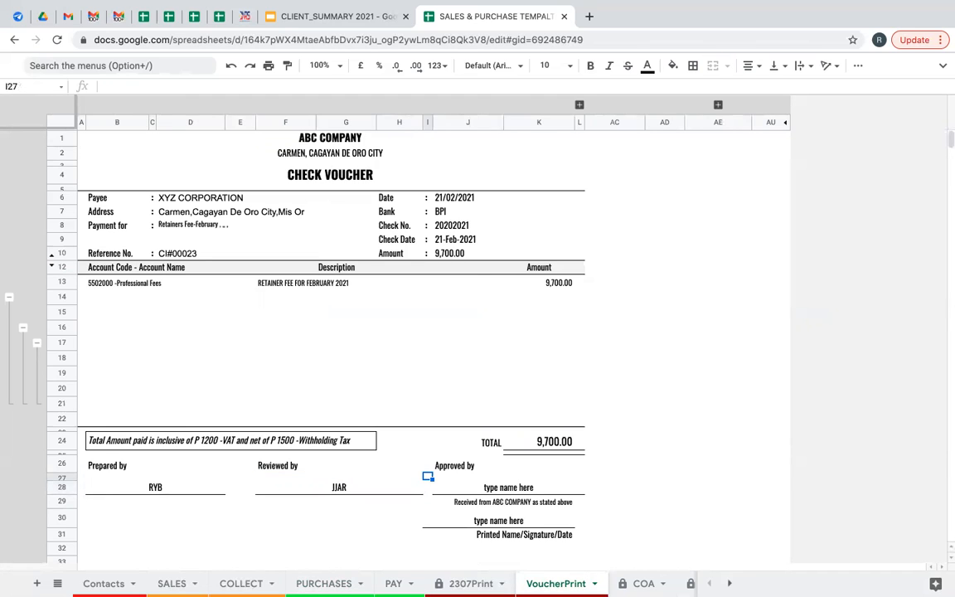
text(MCEB)
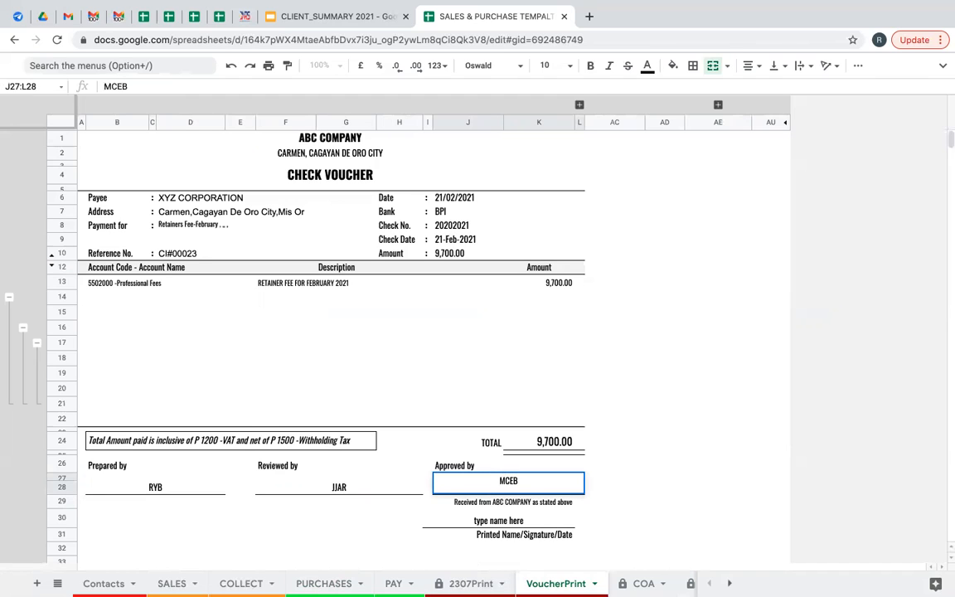
key(Return)
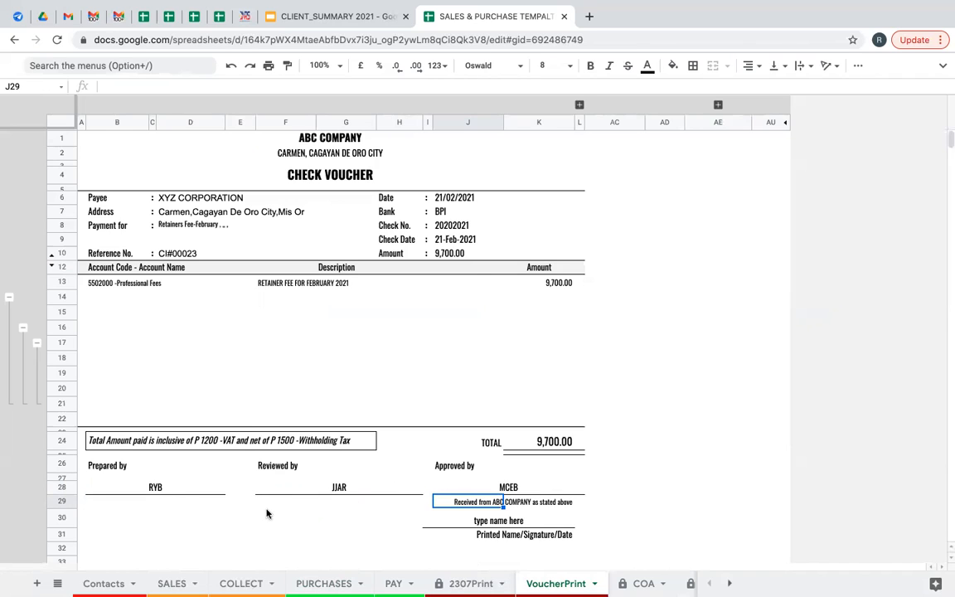
Enter the recipient's full name on the voucher's printed-name line.
click(494, 523)
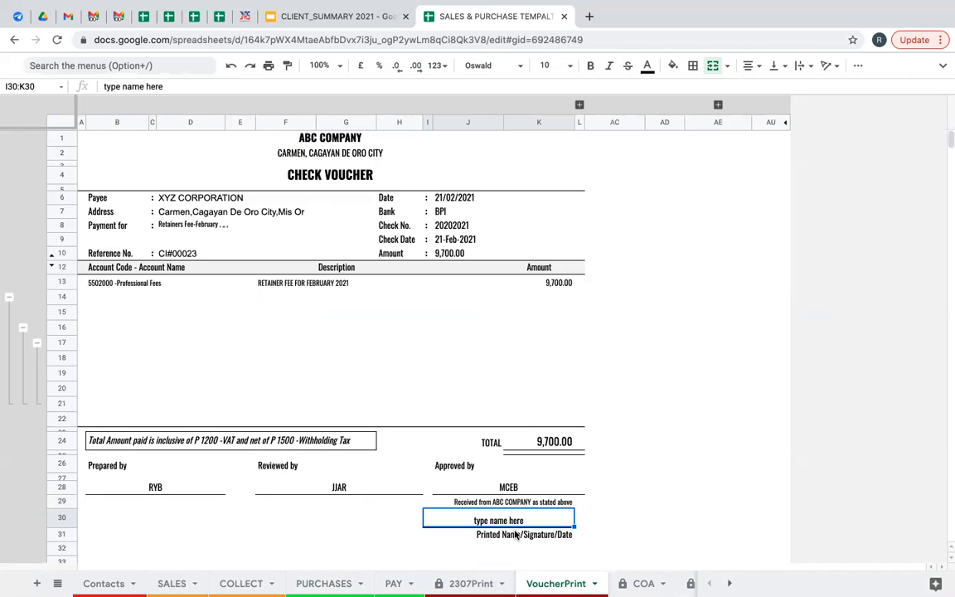
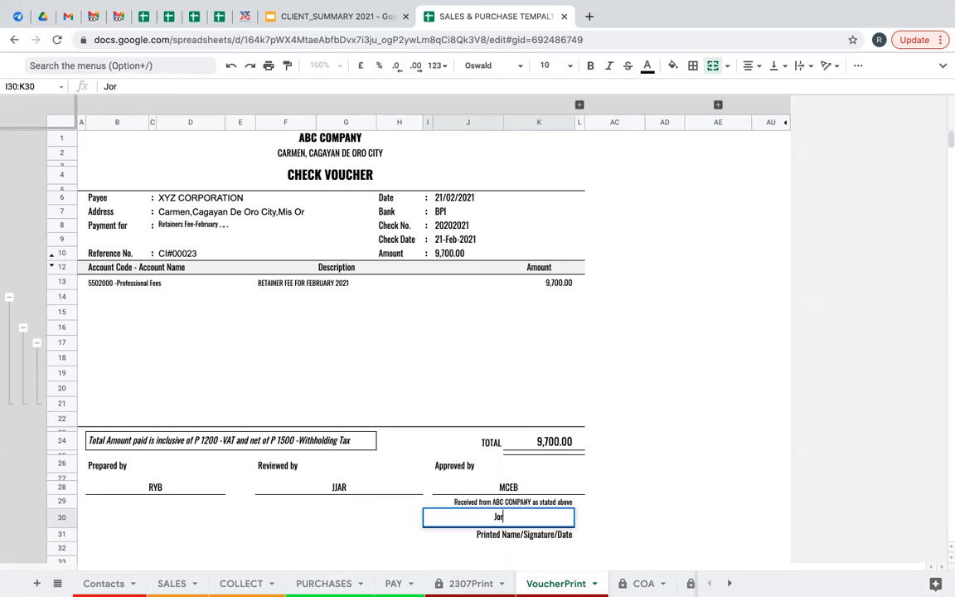
key(Return)
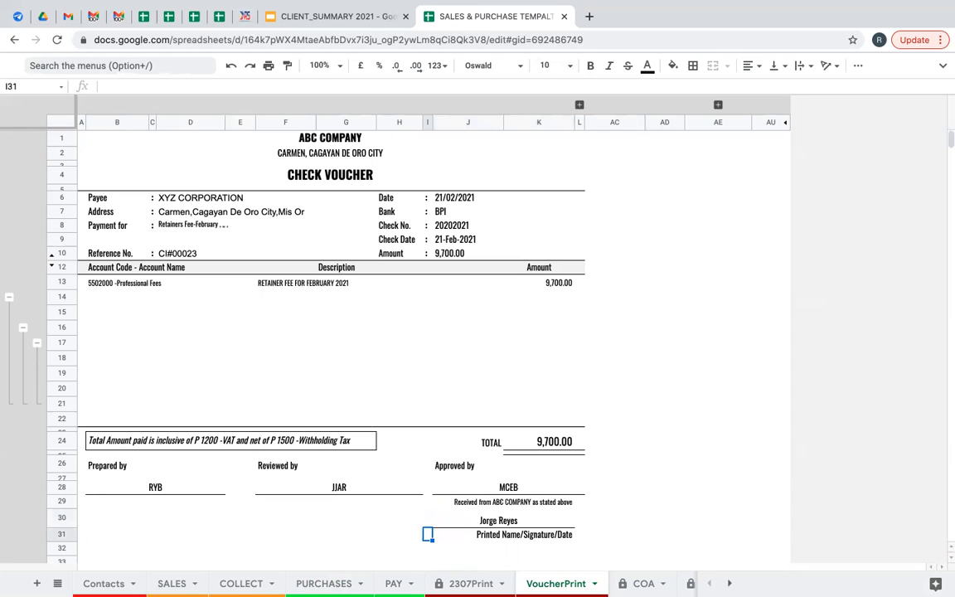
click(508, 521)
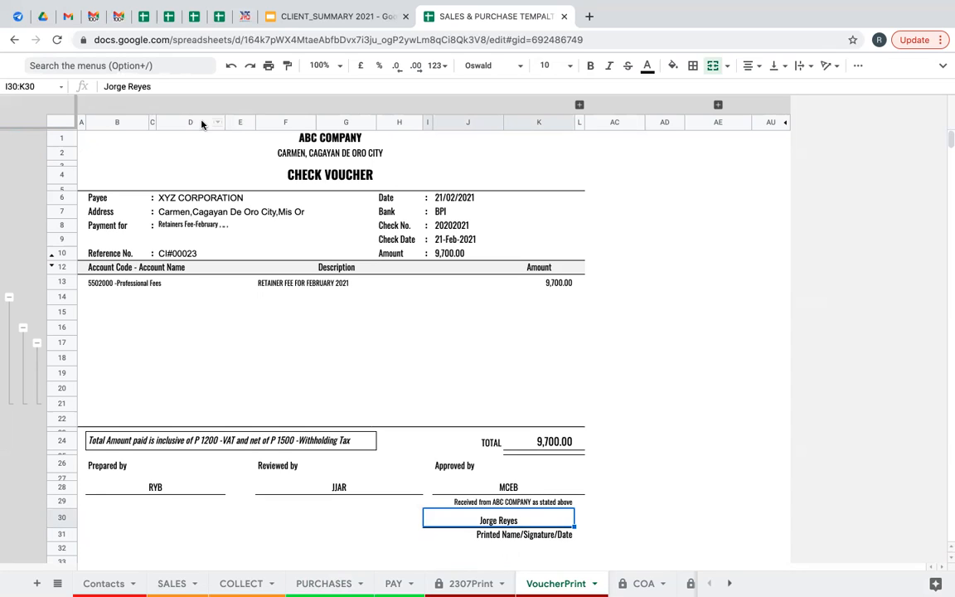
click(268, 66)
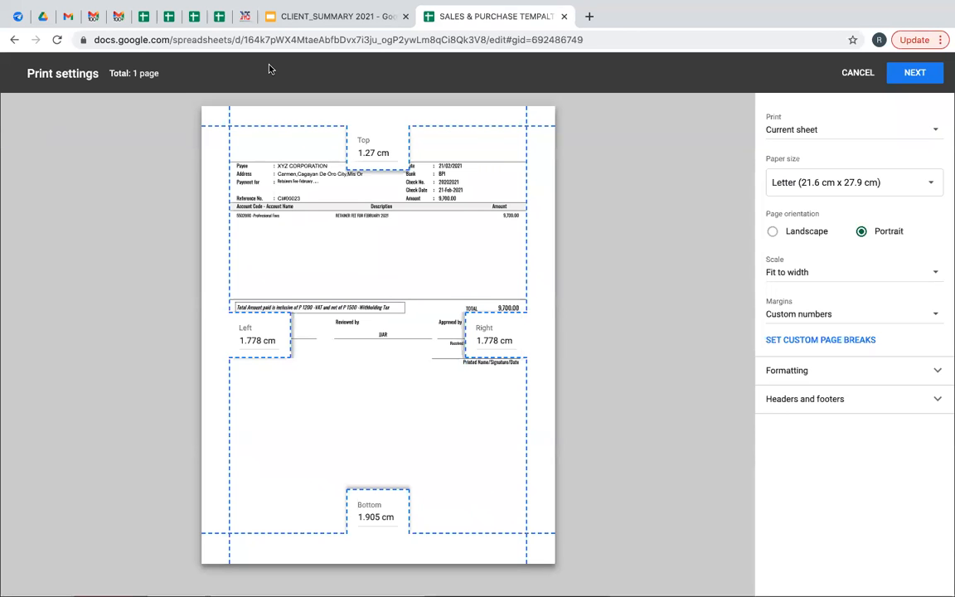
click(884, 189)
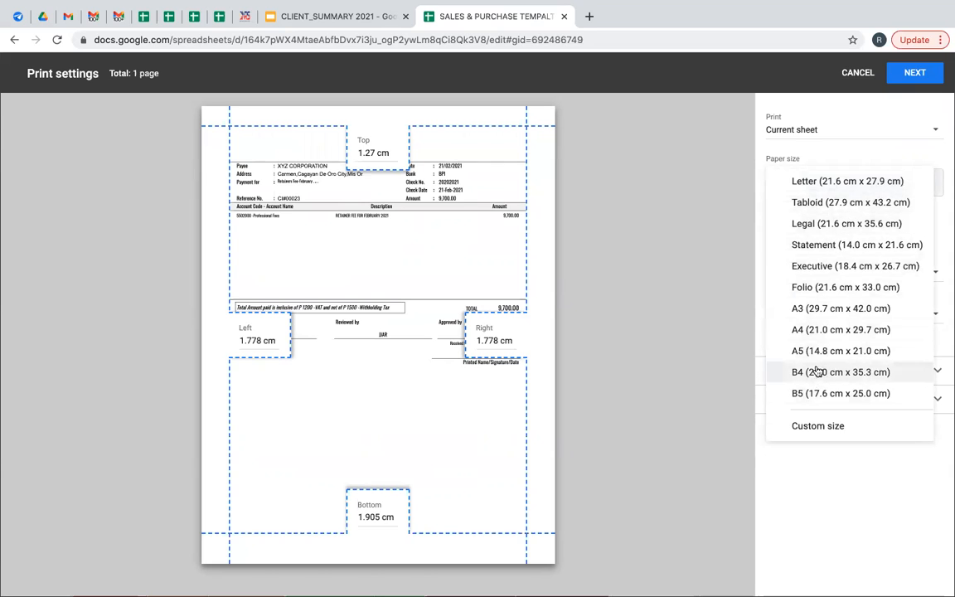
click(840, 148)
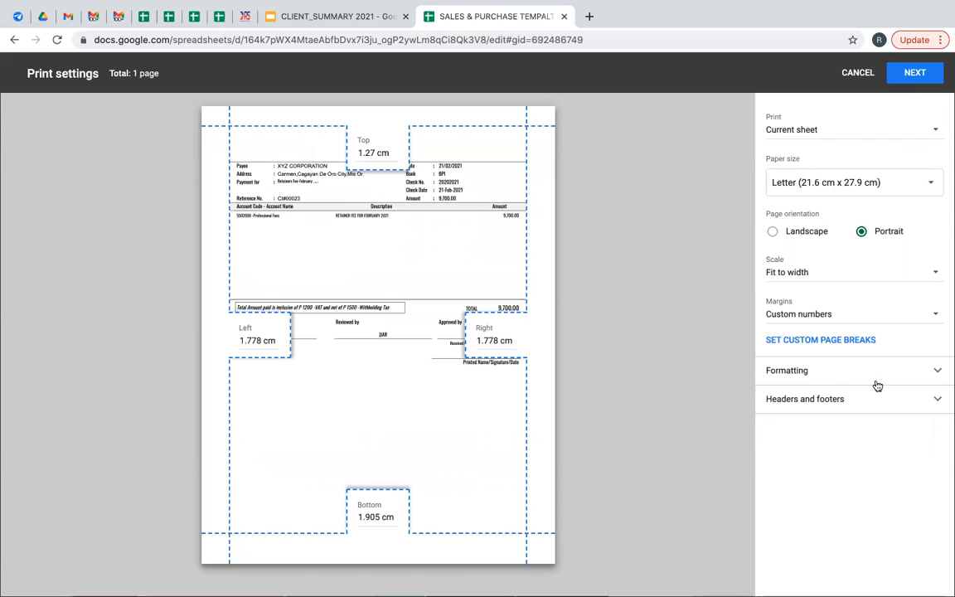
click(918, 83)
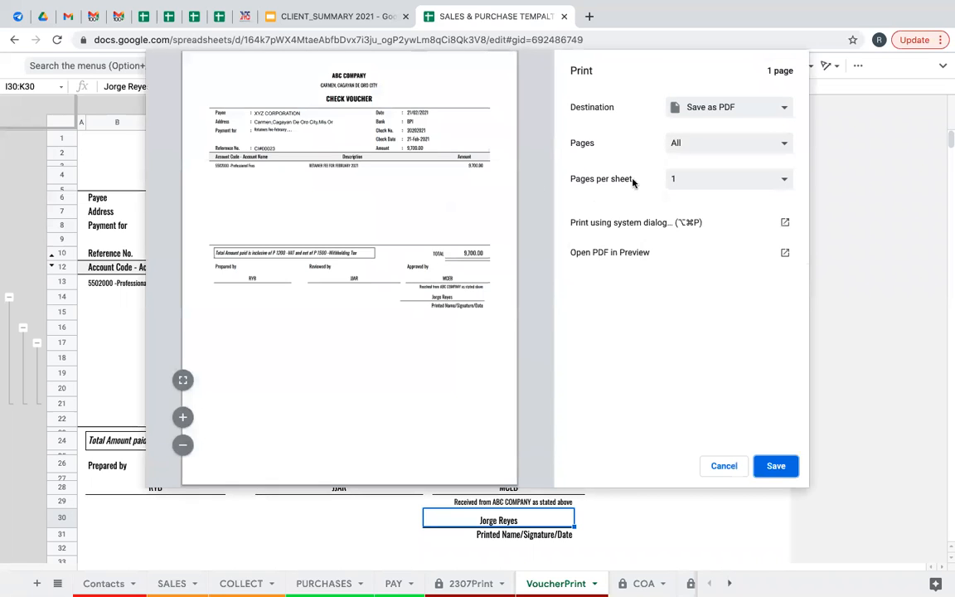
click(725, 110)
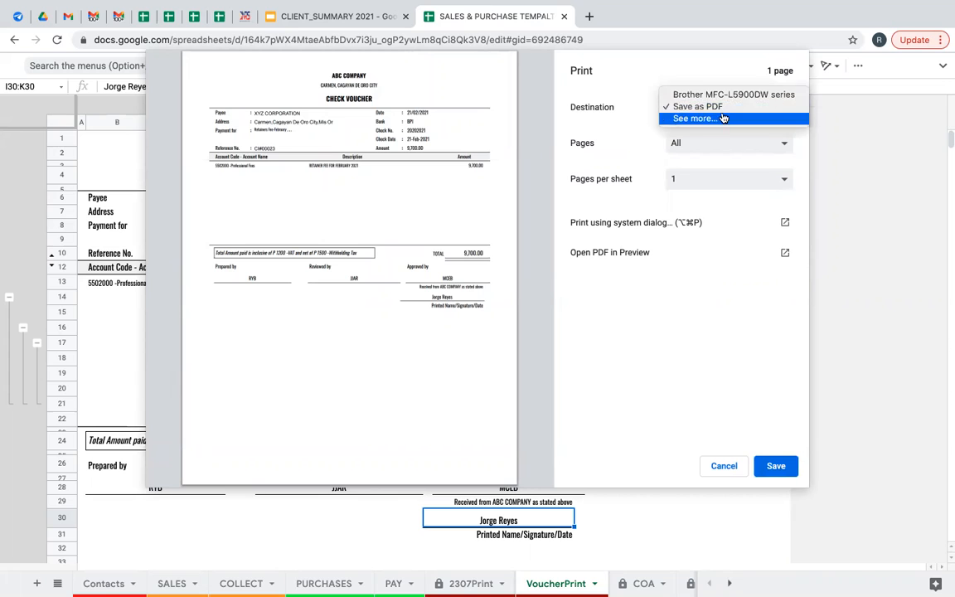
click(725, 97)
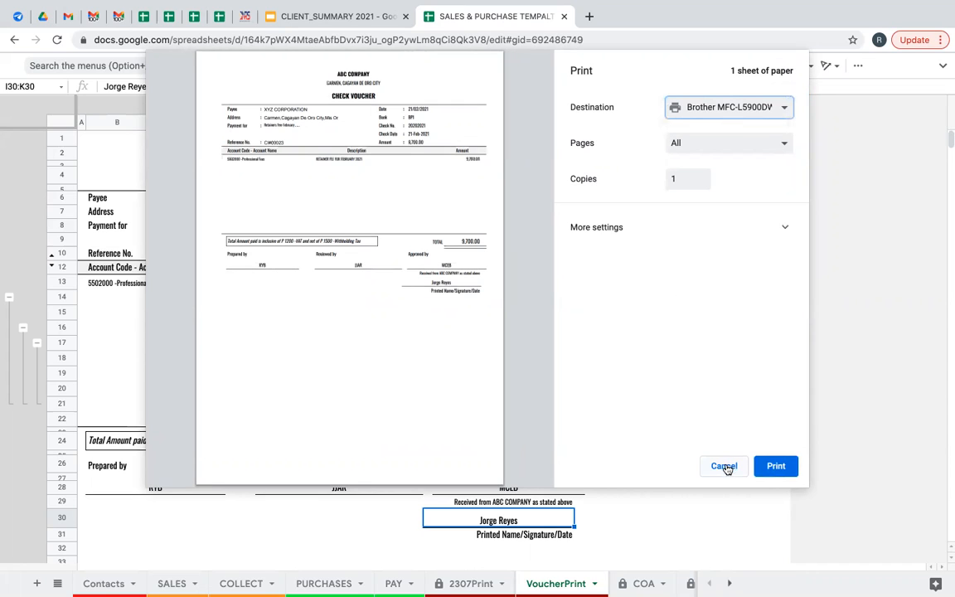
click(767, 110)
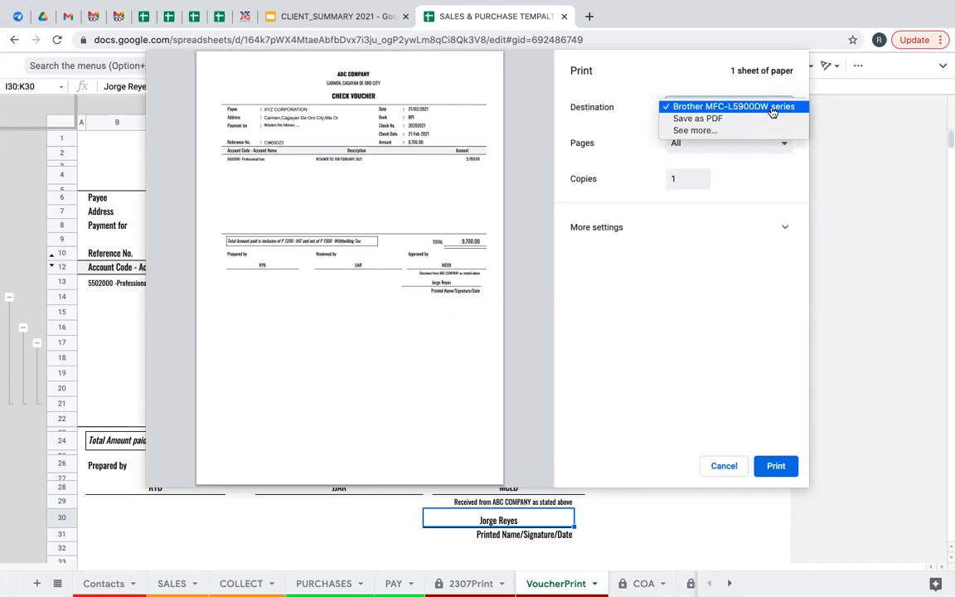
click(720, 466)
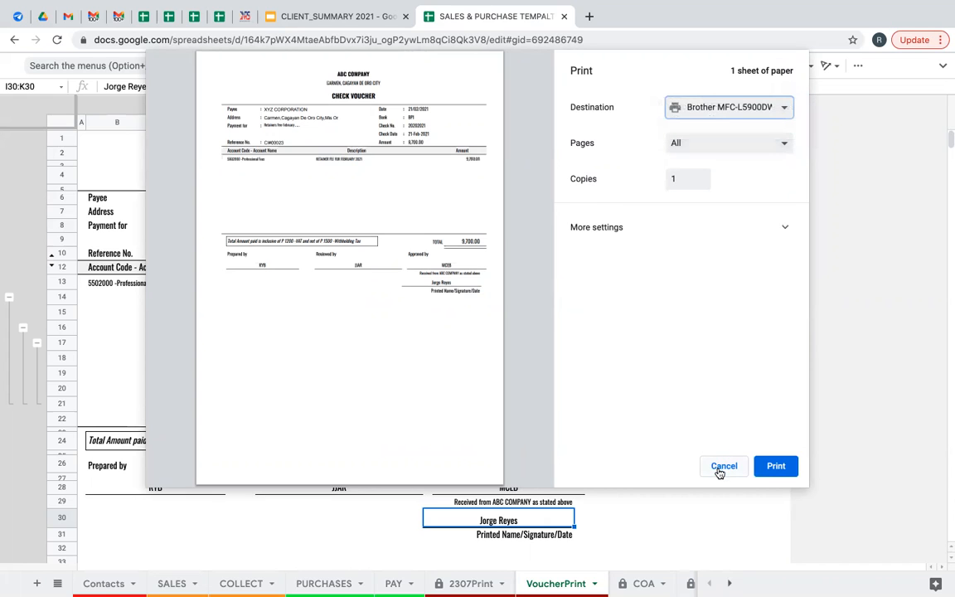
click(720, 467)
click(579, 331)
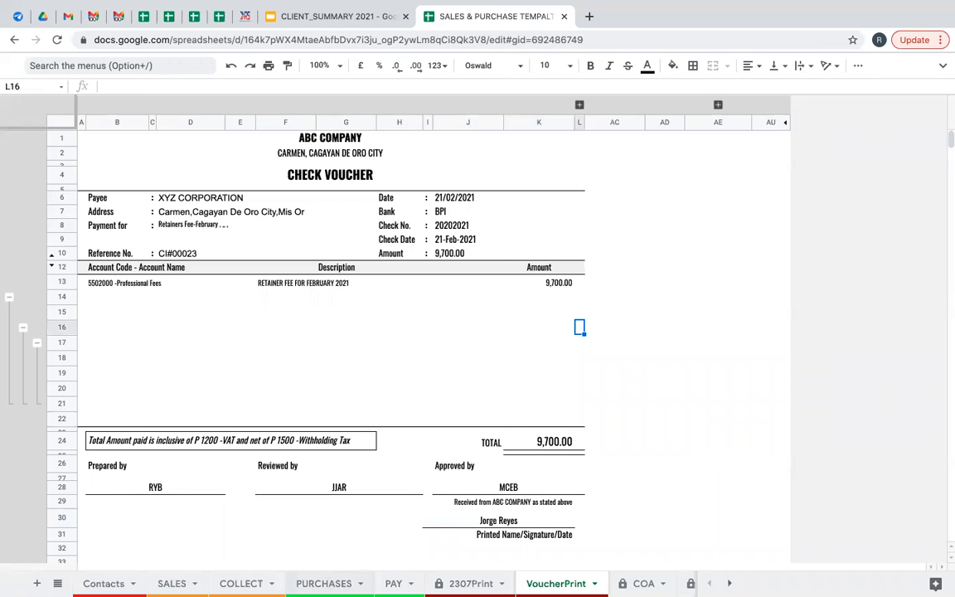
Return to PURCHASES, scroll to the 2307 Certificate columns and select T6.
click(328, 583)
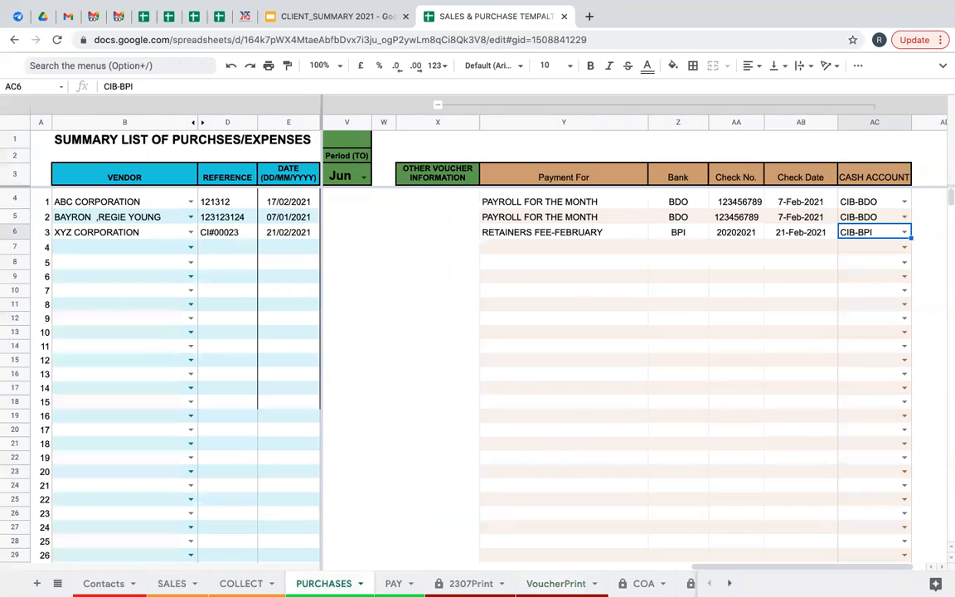
drag(747, 569, 514, 567)
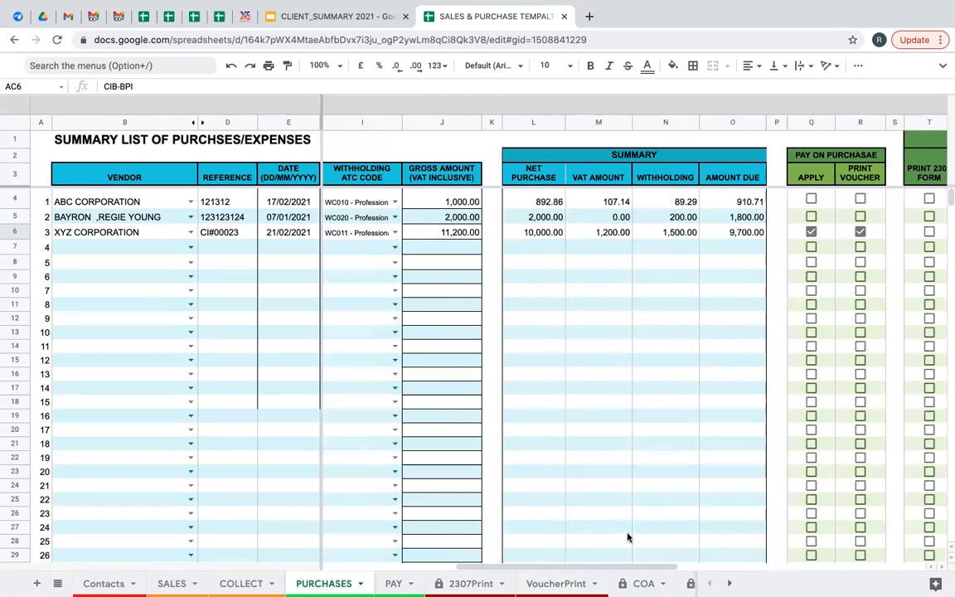
drag(614, 568, 730, 580)
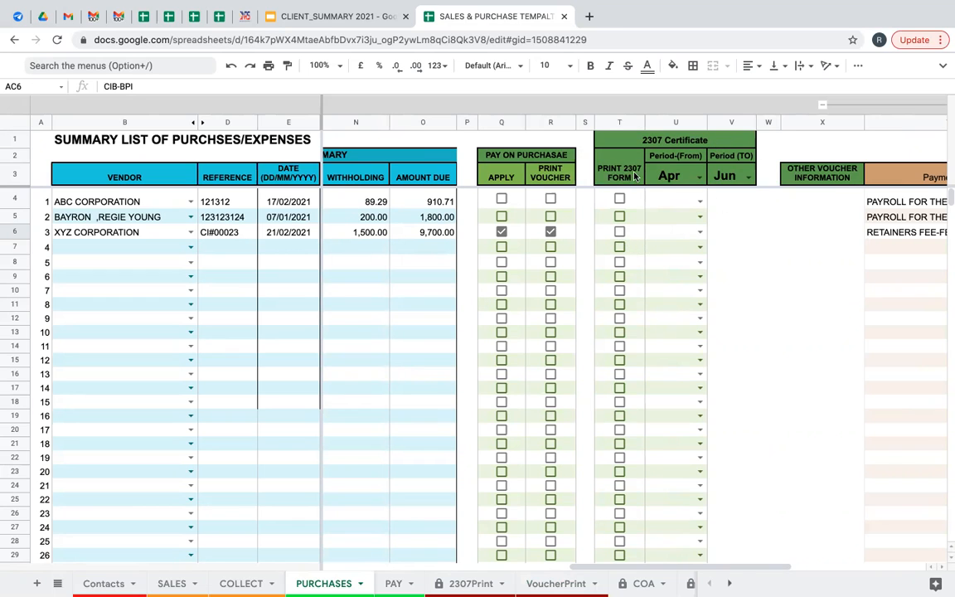
click(621, 237)
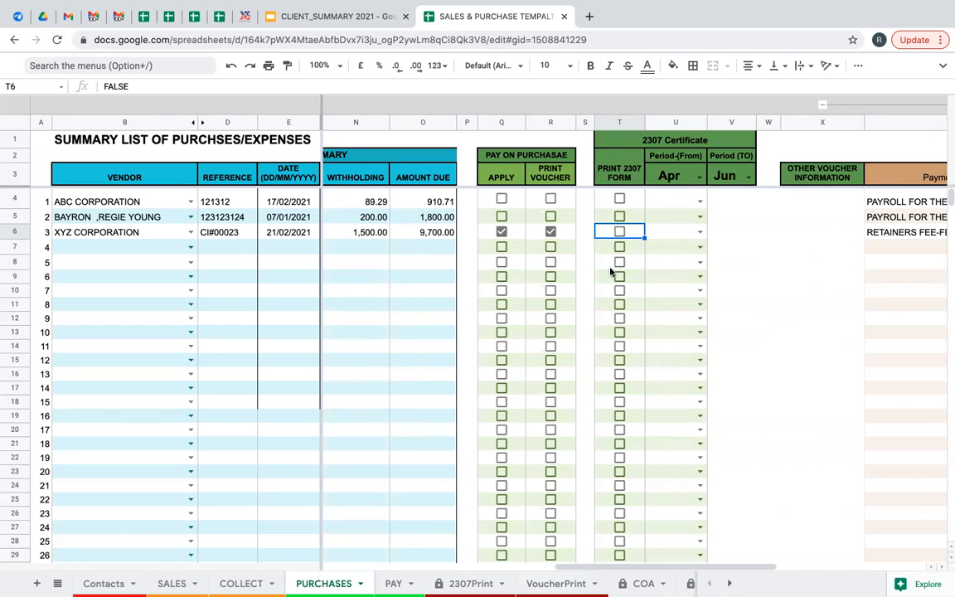
Set both the 2307 period start (U3) and end (V3) months to Feb.
click(699, 183)
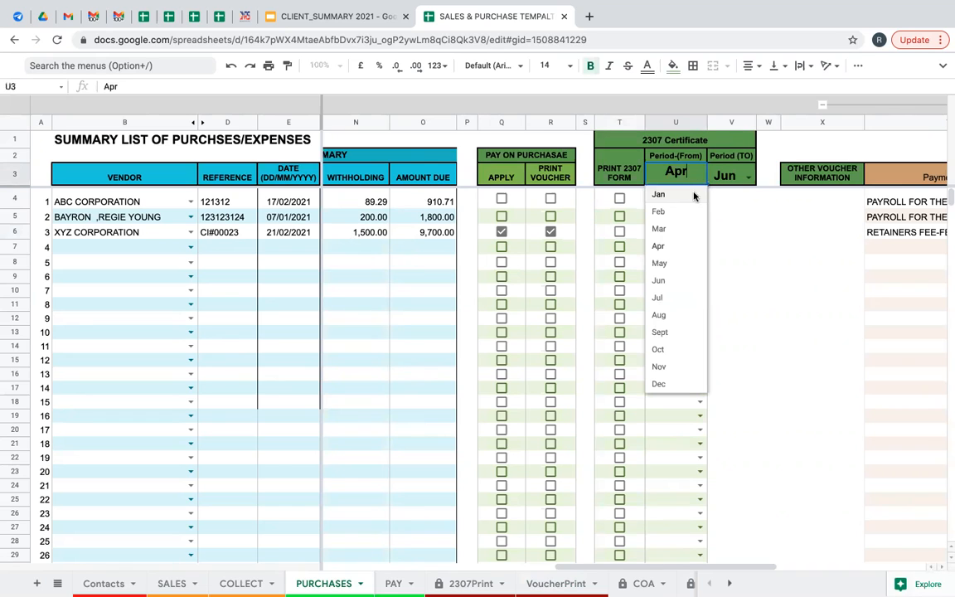
click(693, 194)
click(748, 178)
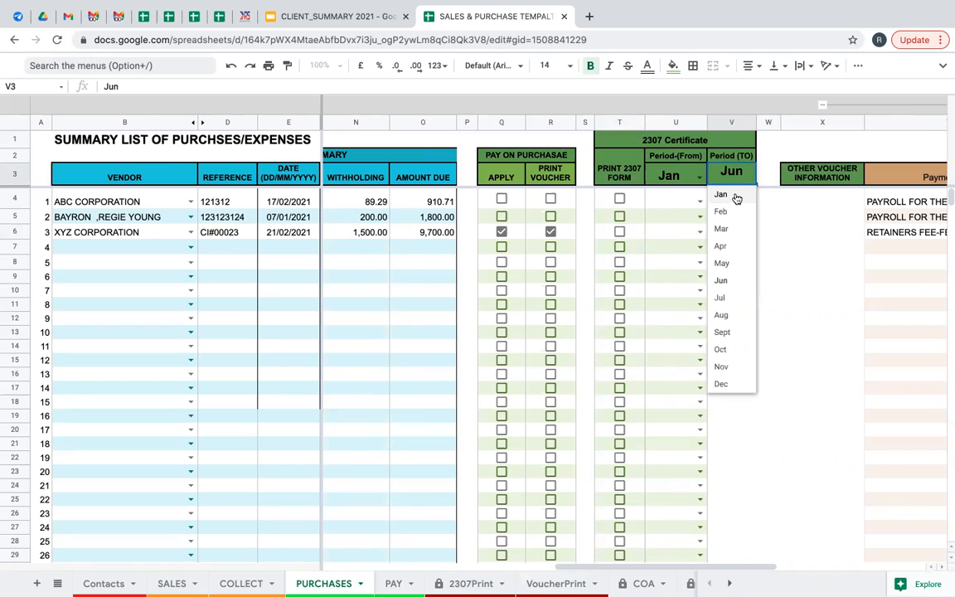
click(722, 212)
click(699, 176)
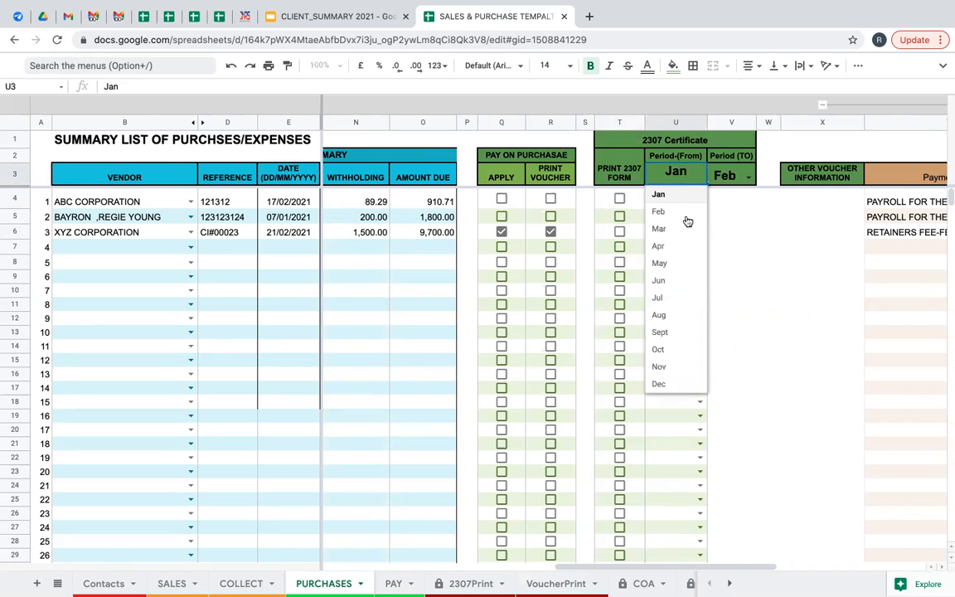
click(695, 208)
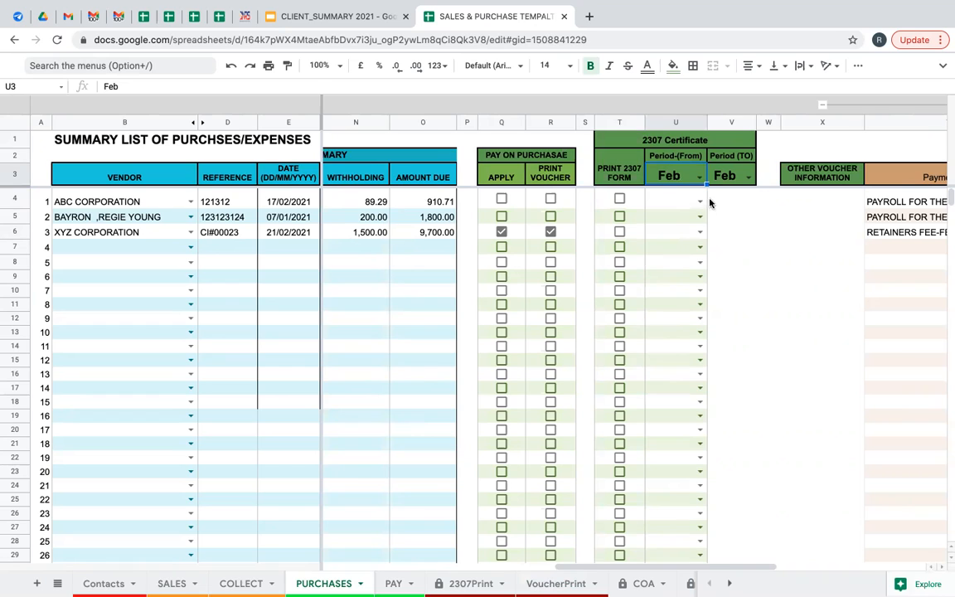
Tick XYZ CORPORATION's 2307 print box in T6 and assign Feb in U6.
click(621, 234)
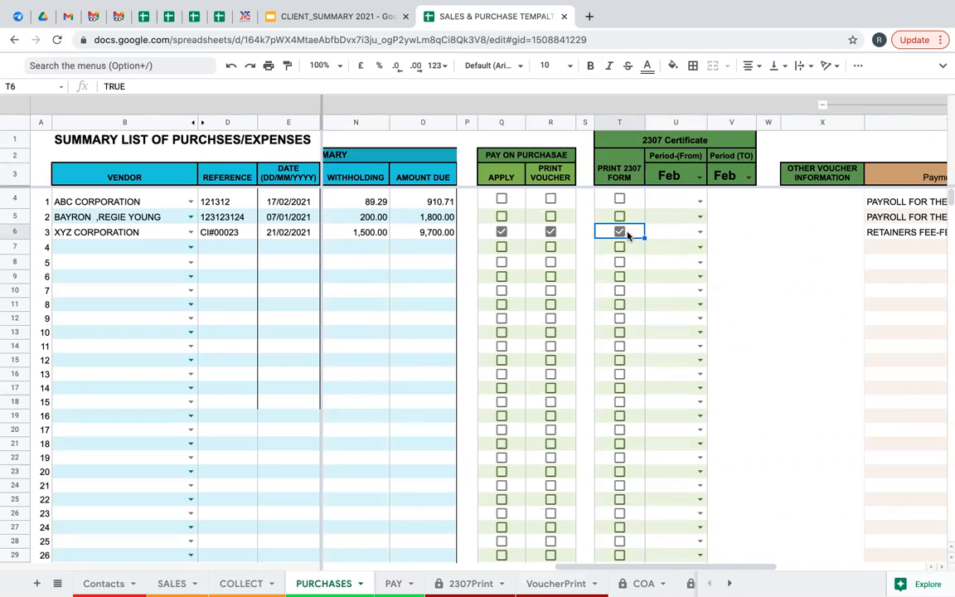
click(700, 234)
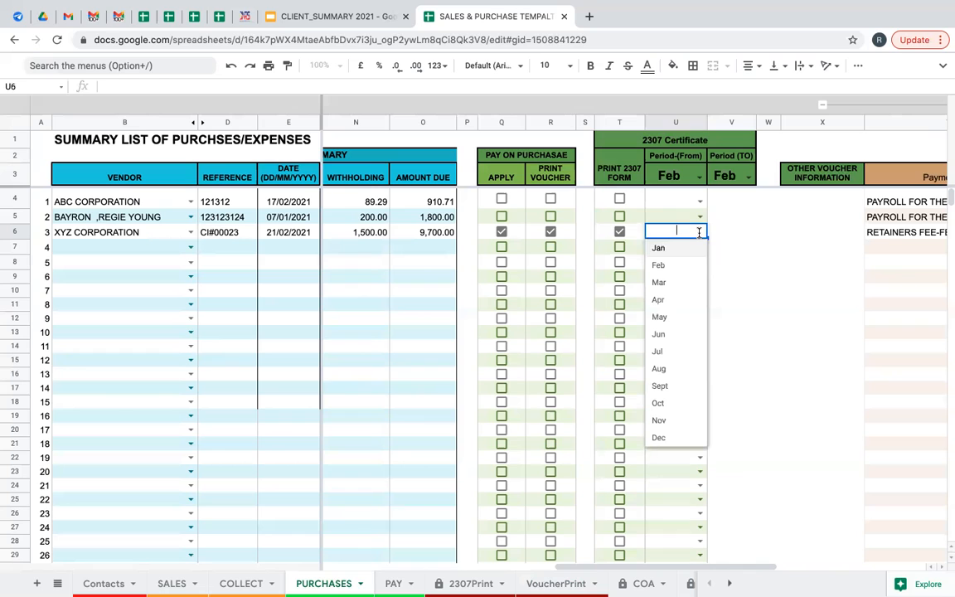
click(672, 266)
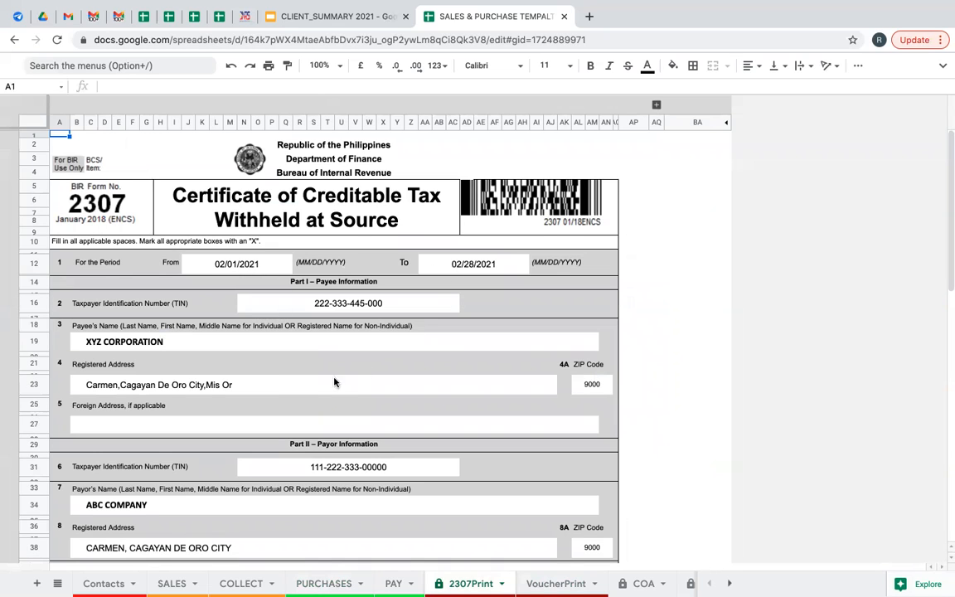
scroll(274, 382, down, 1)
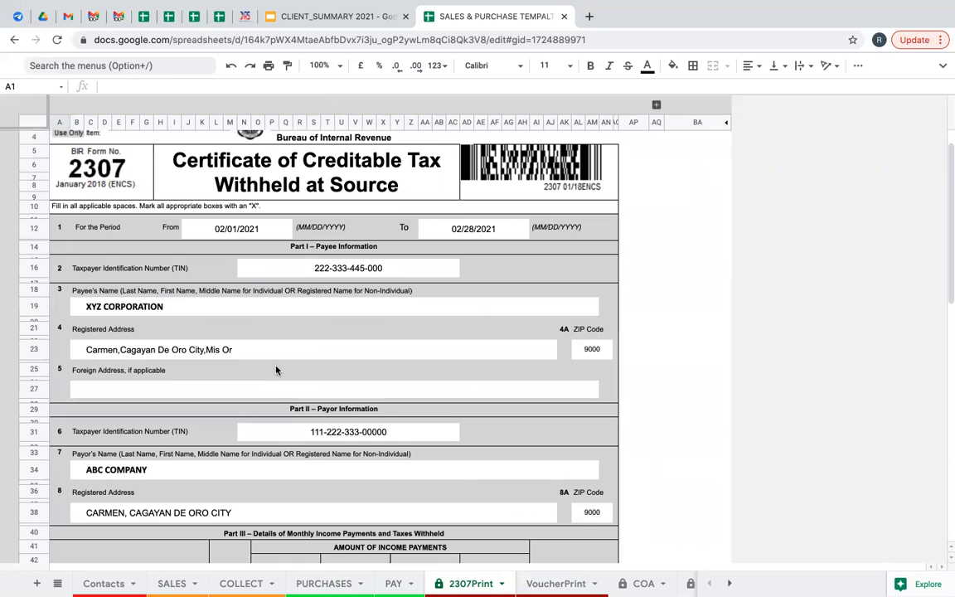
scroll(276, 371, down, 1)
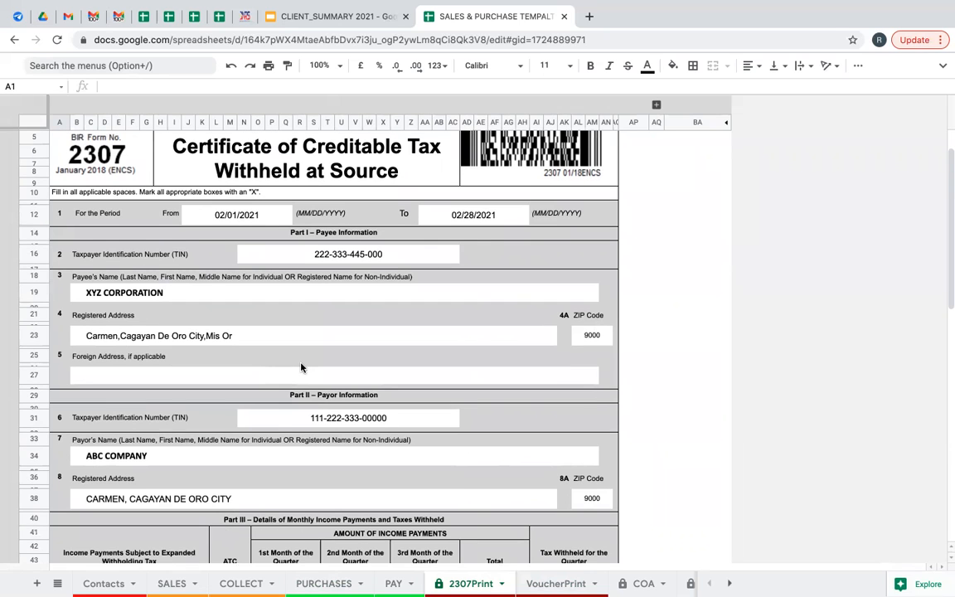
scroll(301, 367, down, 1)
scroll(299, 358, down, 3)
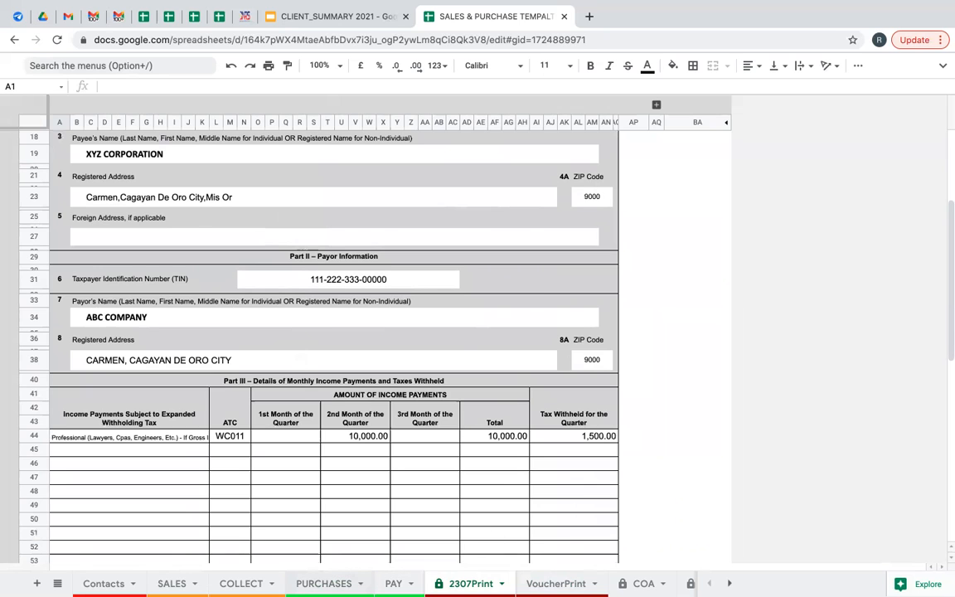
click(323, 583)
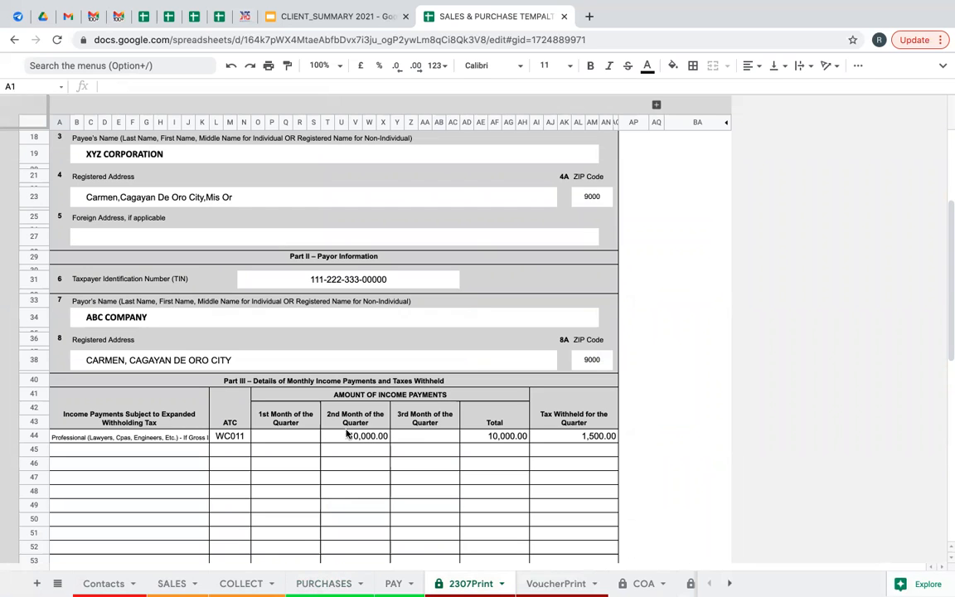
On PURCHASES, change the 2307 period to run from Jan to Mar.
click(324, 583)
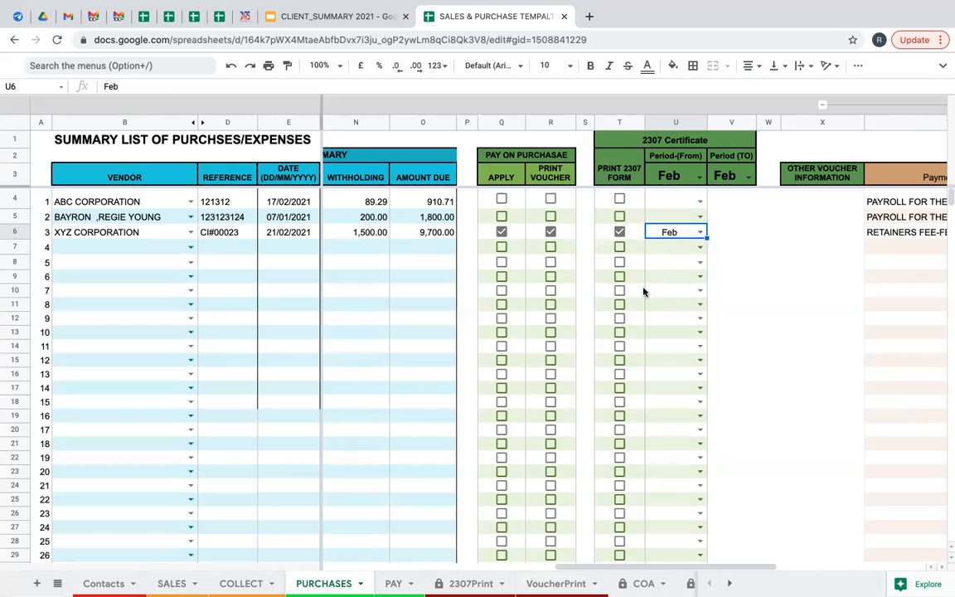
click(699, 176)
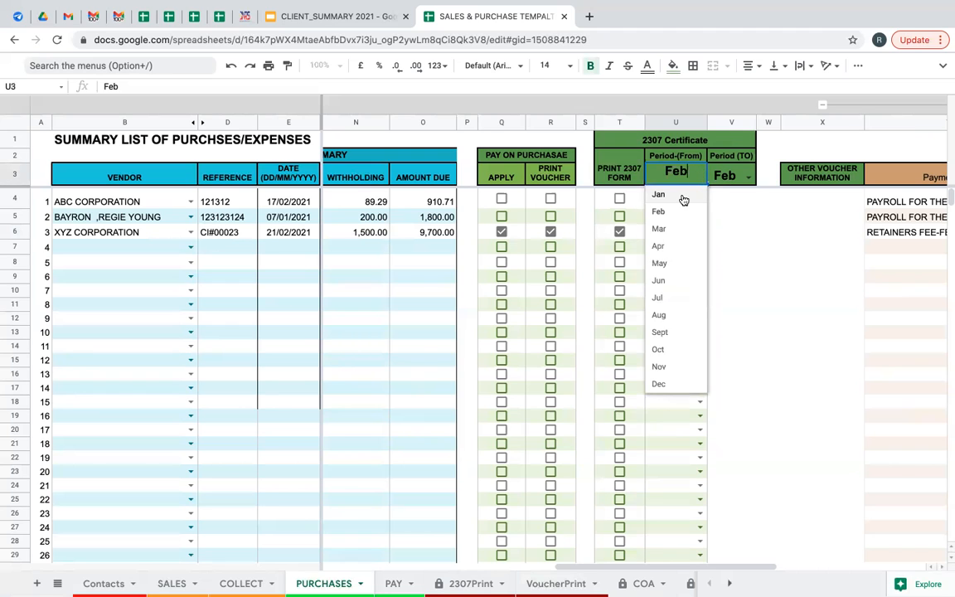
click(683, 195)
click(749, 175)
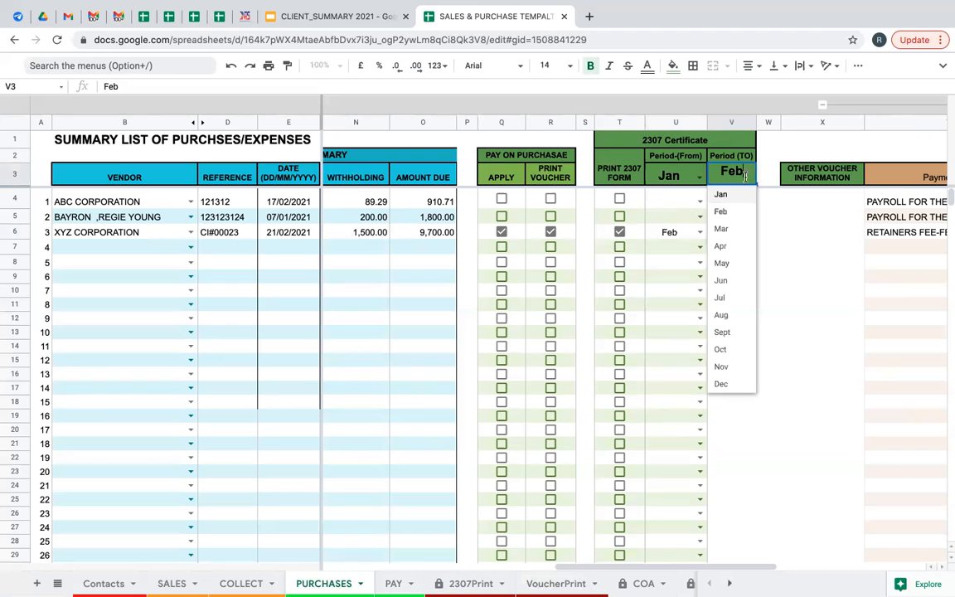
click(725, 229)
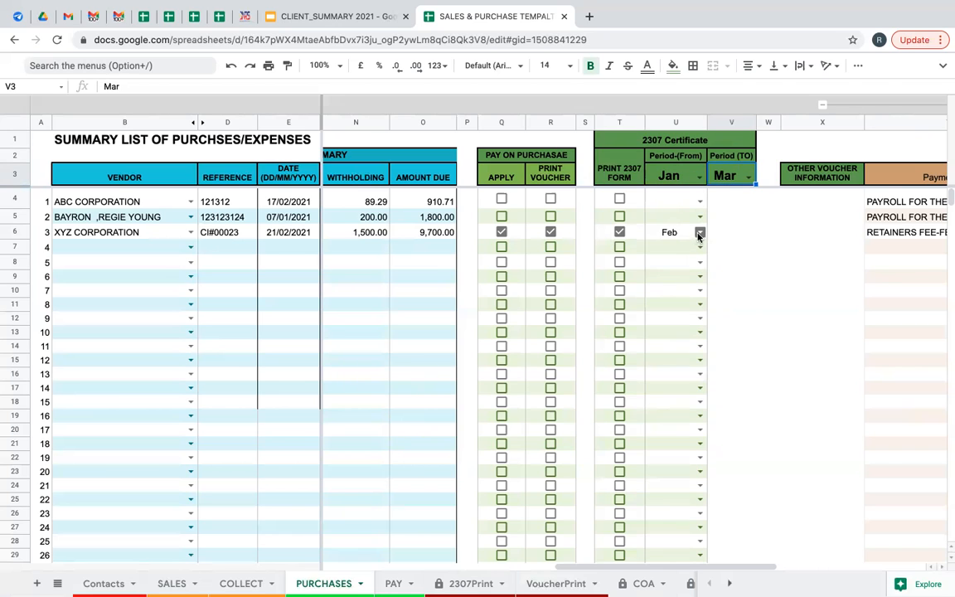
Set XYZ CORPORATION's month in U6 to Jan and view the 2307Print certificate.
click(699, 234)
click(672, 250)
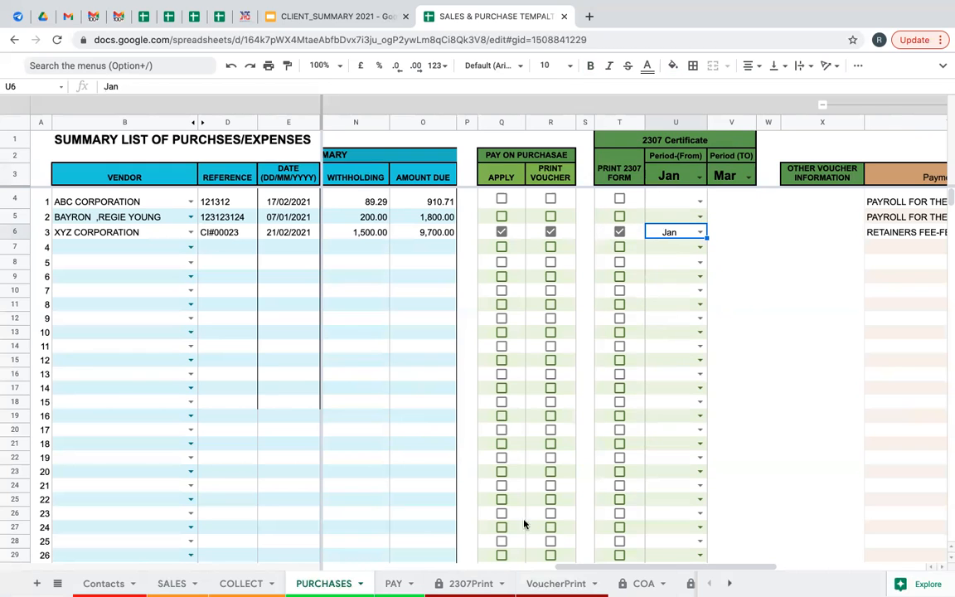
click(469, 583)
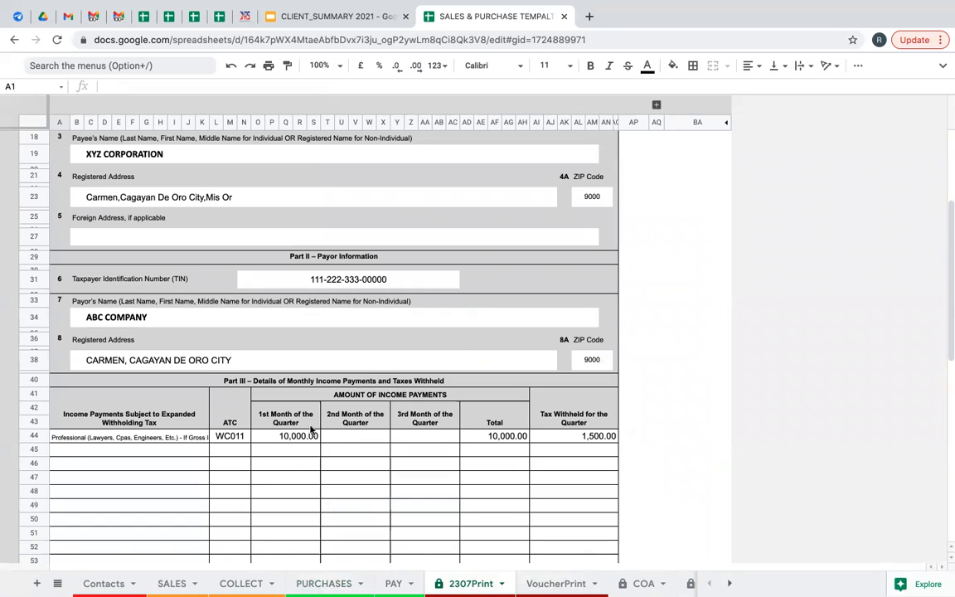
Bring up the 2307Print signature block and select the payor's printed name cell.
scroll(313, 434, down, 3)
scroll(314, 434, up, 6)
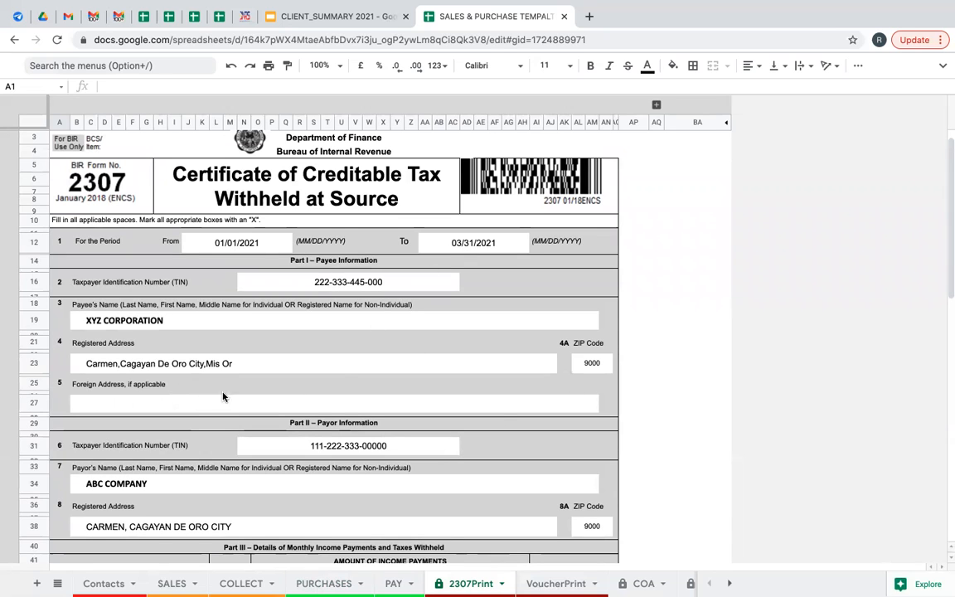
scroll(298, 415, down, 3)
scroll(282, 422, down, 2)
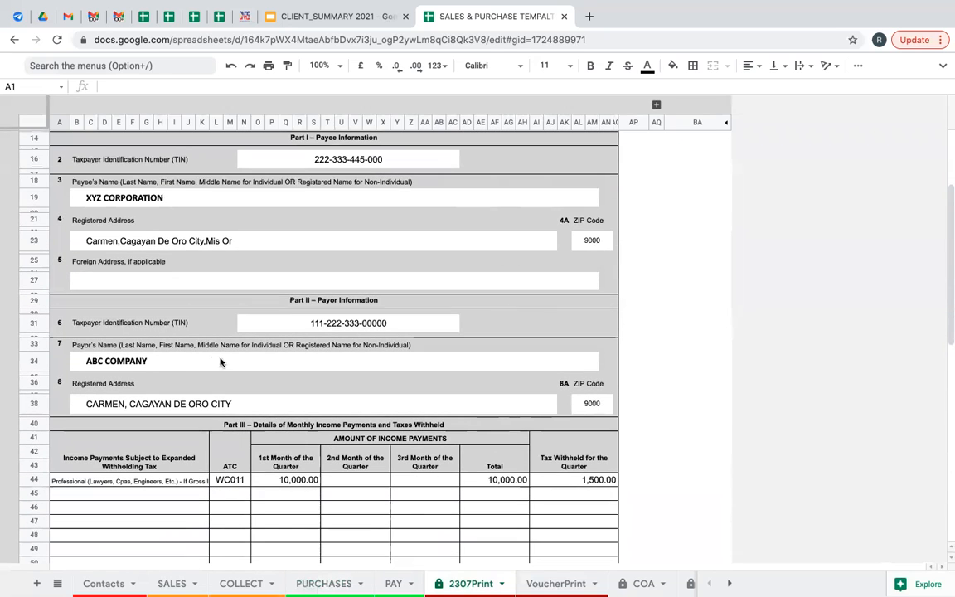
scroll(224, 357, up, 3)
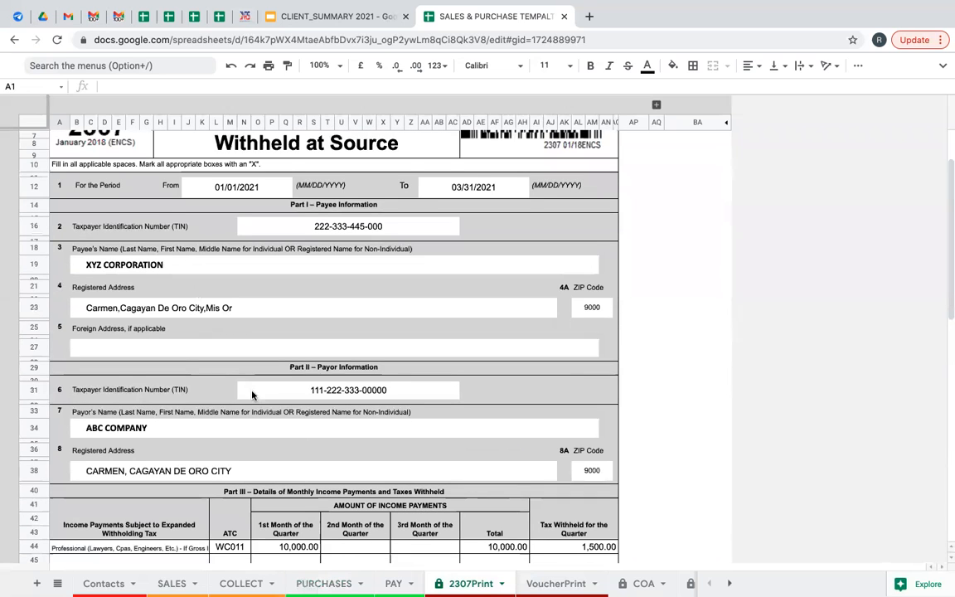
scroll(227, 350, down, 1)
scroll(345, 307, down, 5)
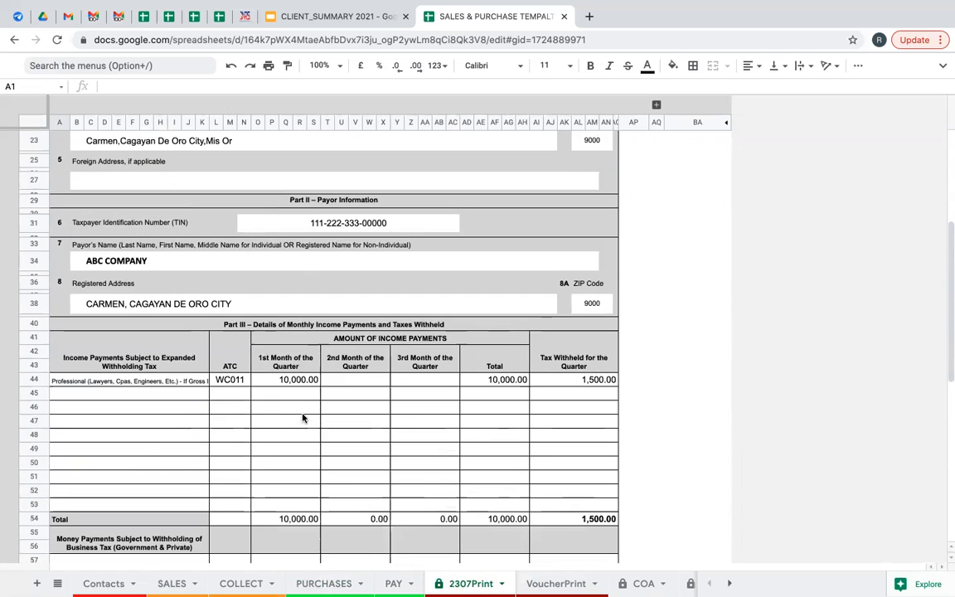
scroll(398, 452, down, 4)
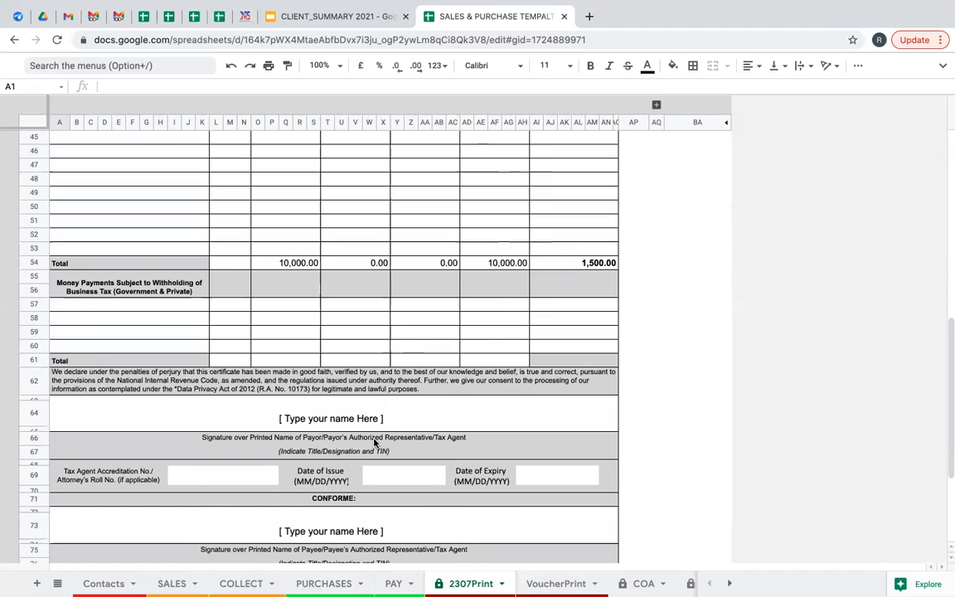
click(341, 421)
Enter JJAR as the payor's printed name on the certificate's signature line.
scroll(445, 455, down, 2)
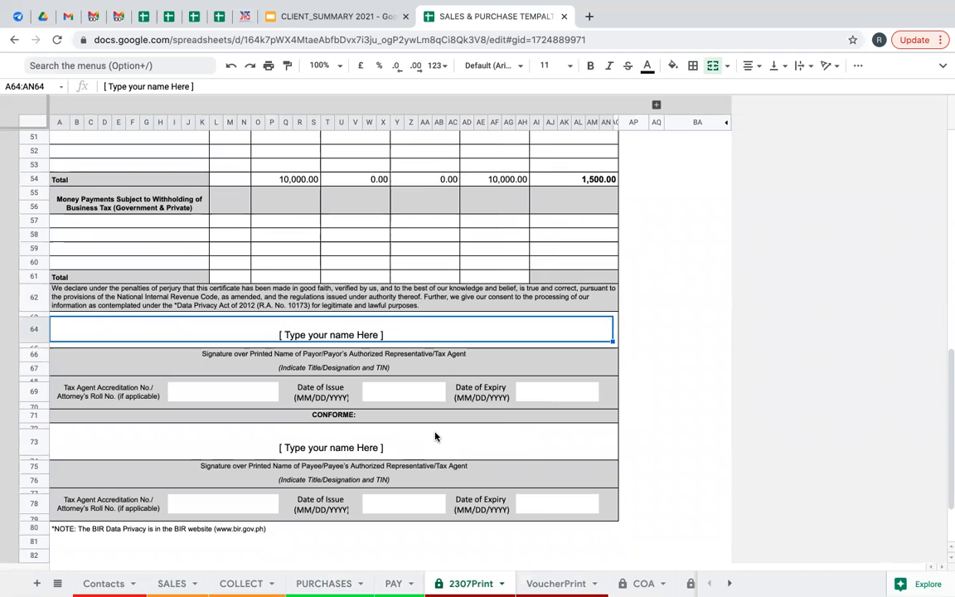
text(jjo)
key(BackSpace)
key(BackSpace)
key(BackSpace)
text(JJAR)
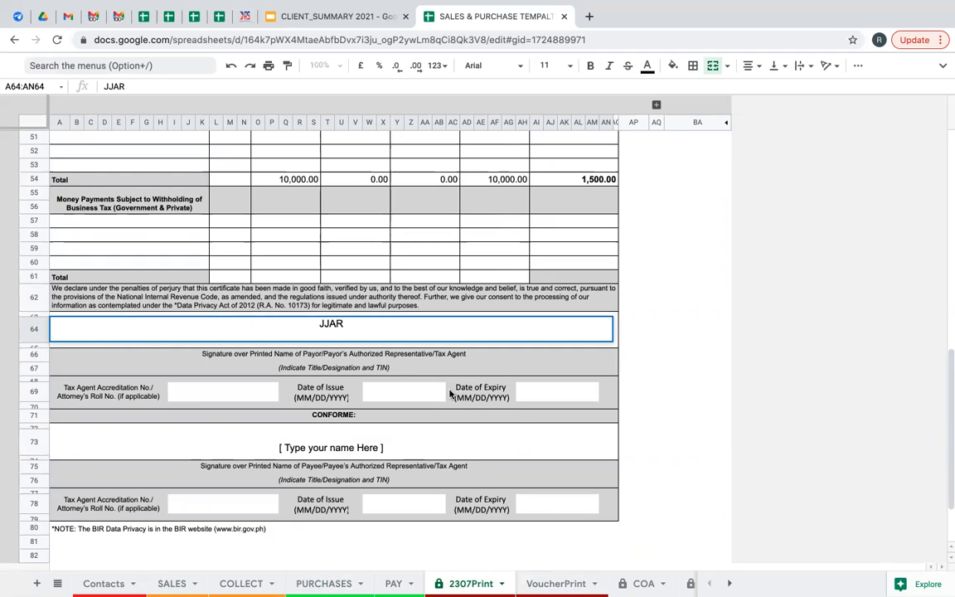
click(381, 369)
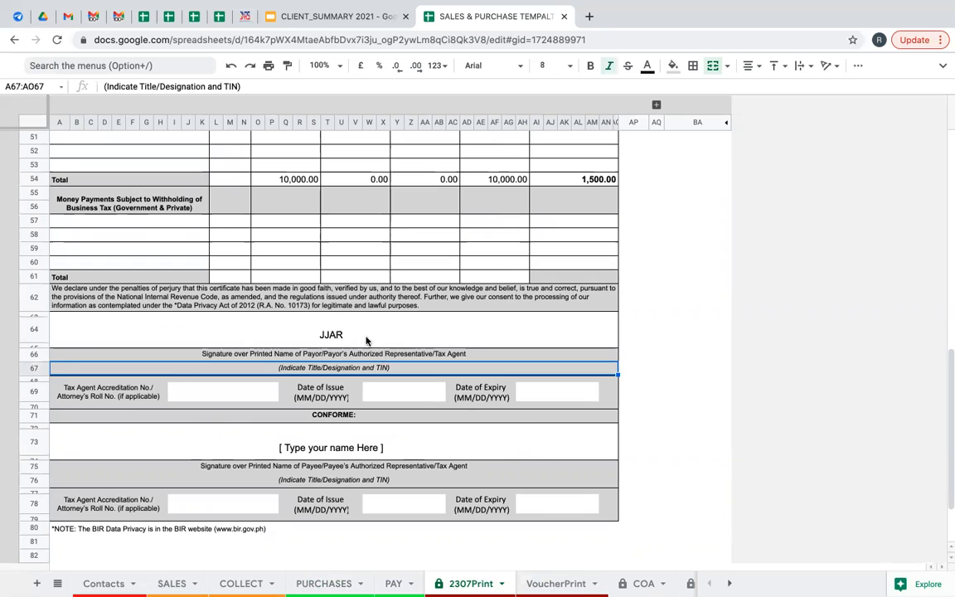
click(366, 340)
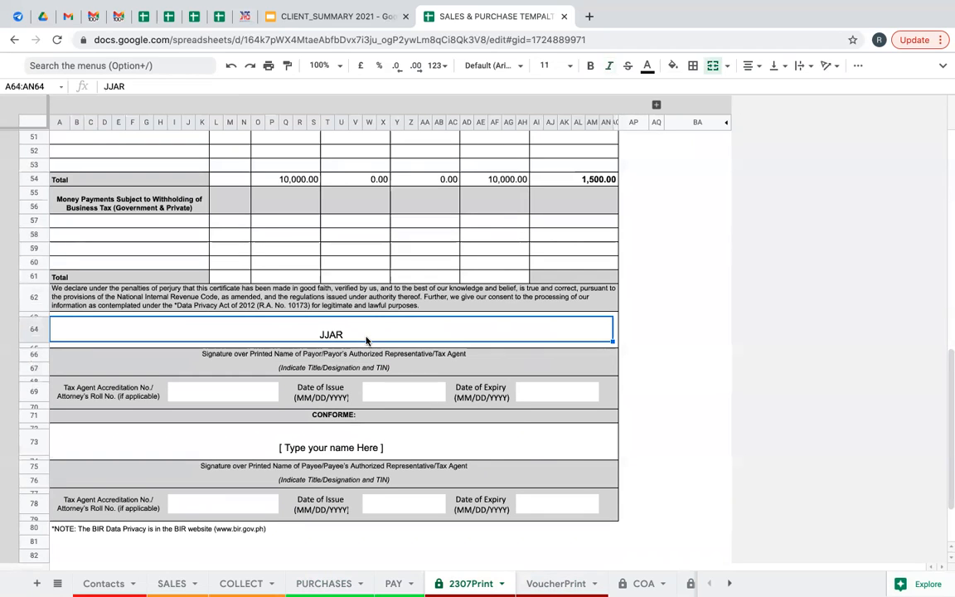
Replace the '[ Type your name Here ]' placeholder in A73 with the payee representative's full name.
click(370, 451)
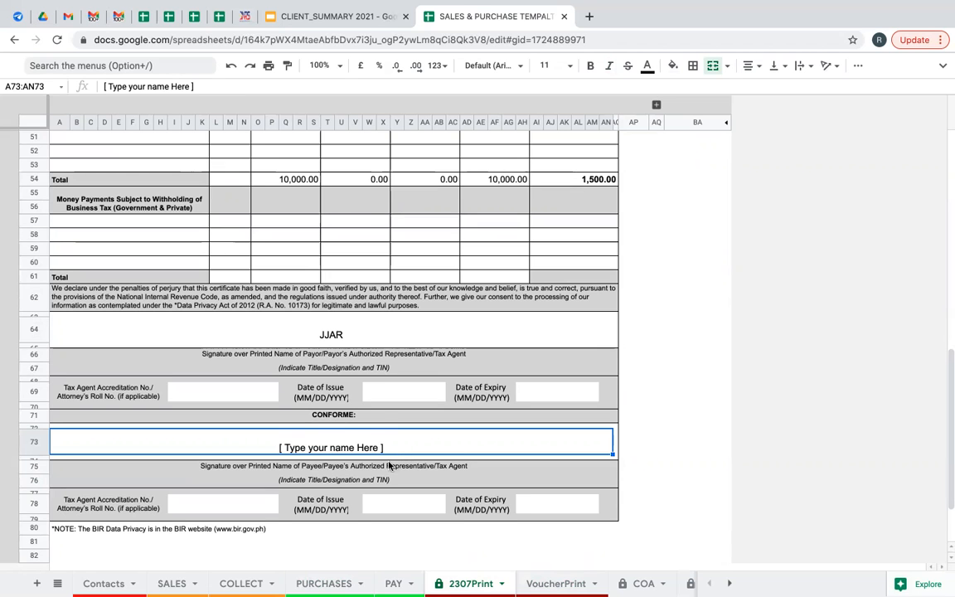
scroll(384, 456, up, 5)
scroll(235, 269, up, 5)
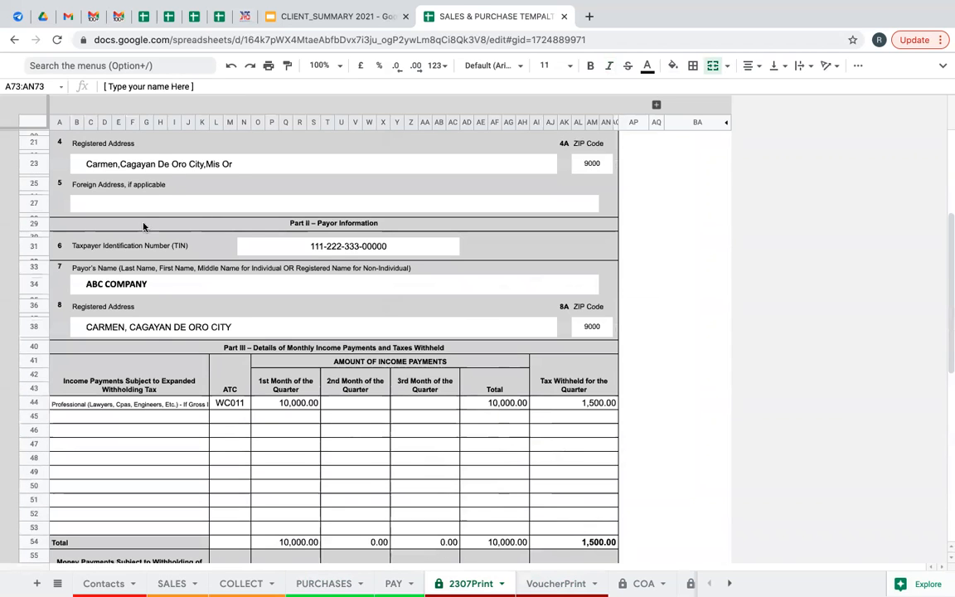
scroll(162, 237, up, 2)
scroll(351, 360, down, 2)
scroll(352, 360, down, 10)
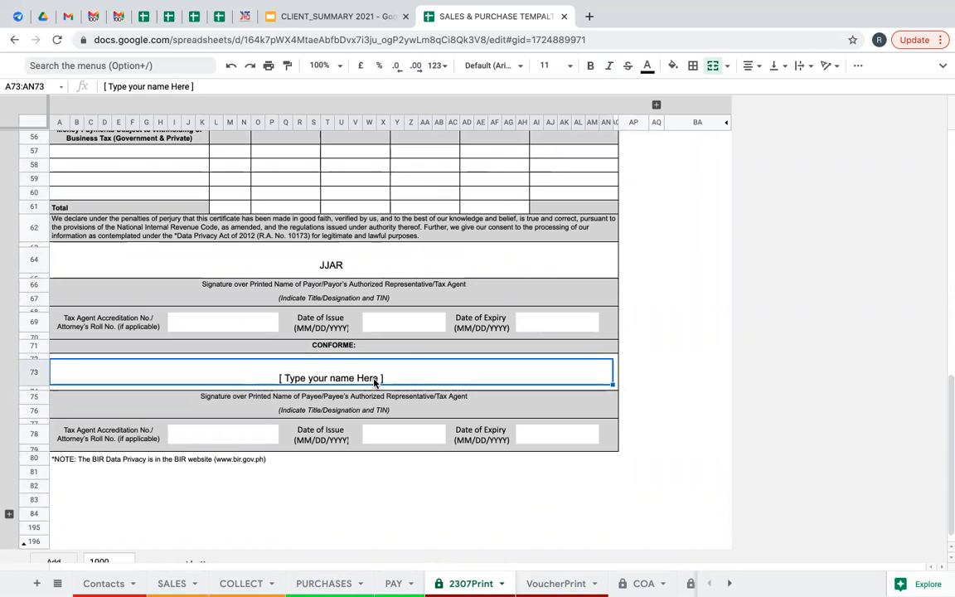
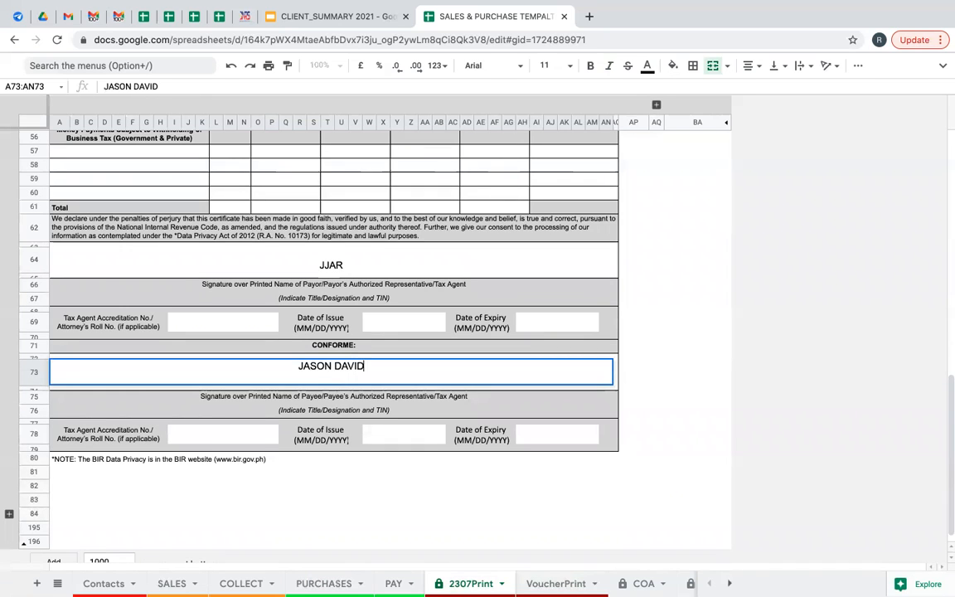
key(Return)
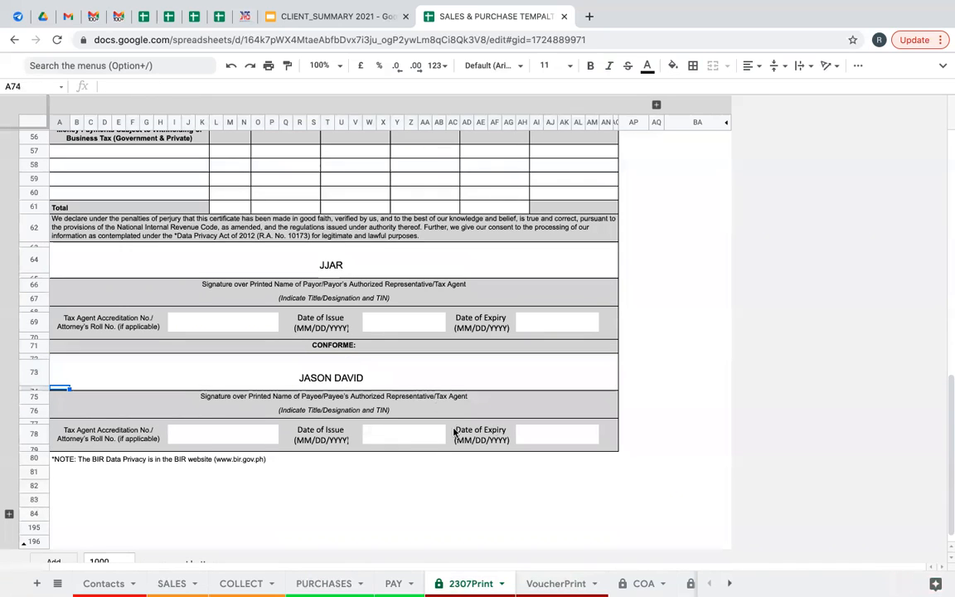
scroll(358, 396, up, 2)
scroll(501, 340, up, 5)
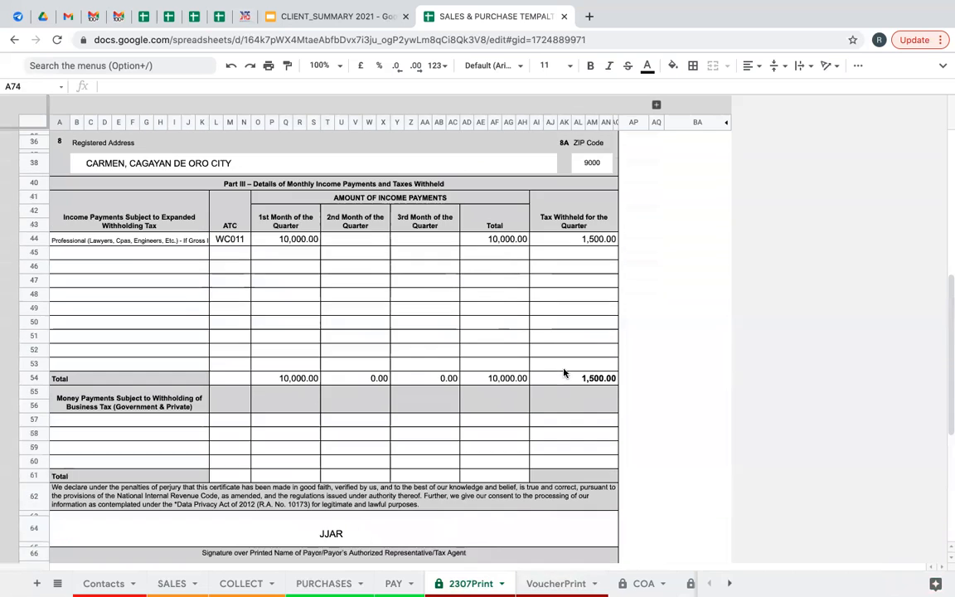
scroll(477, 343, up, 5)
scroll(340, 213, up, 3)
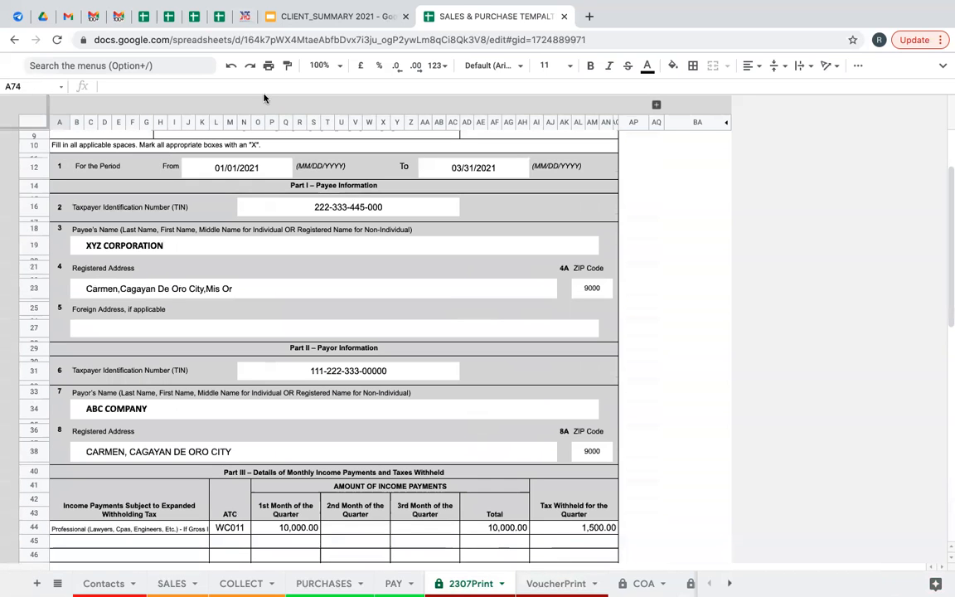
click(268, 65)
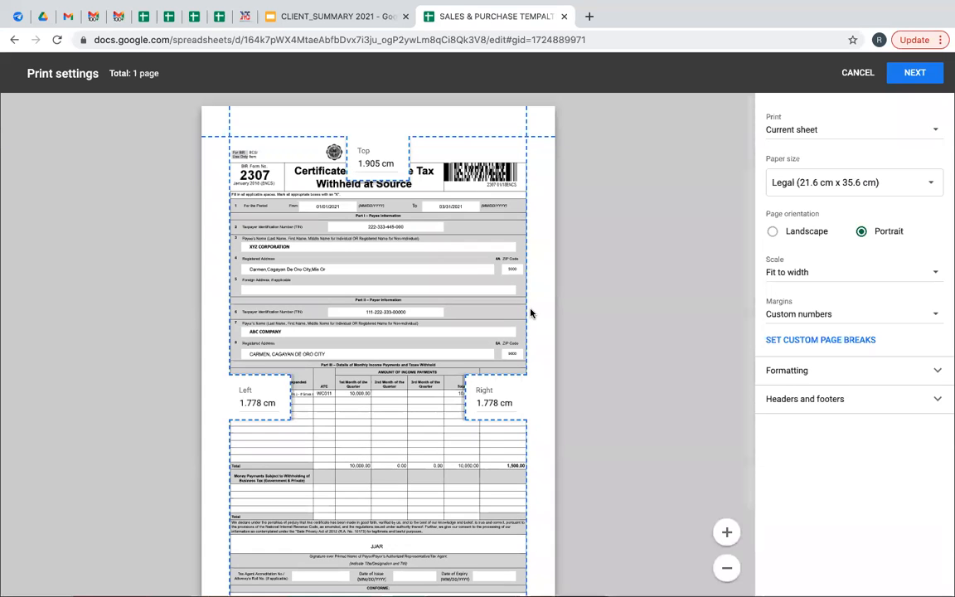
drag(751, 399, 735, 365)
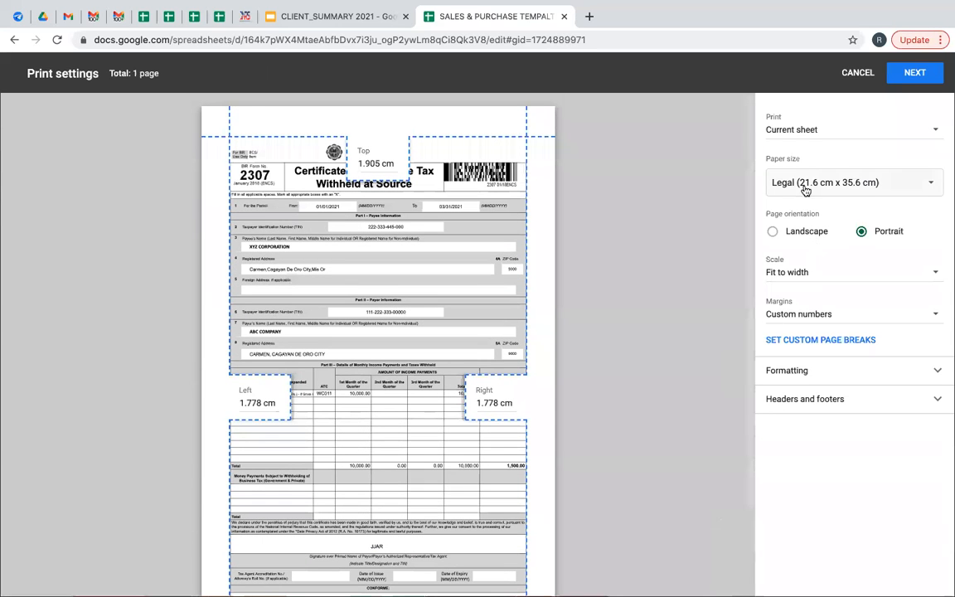
scroll(747, 215, down, 3)
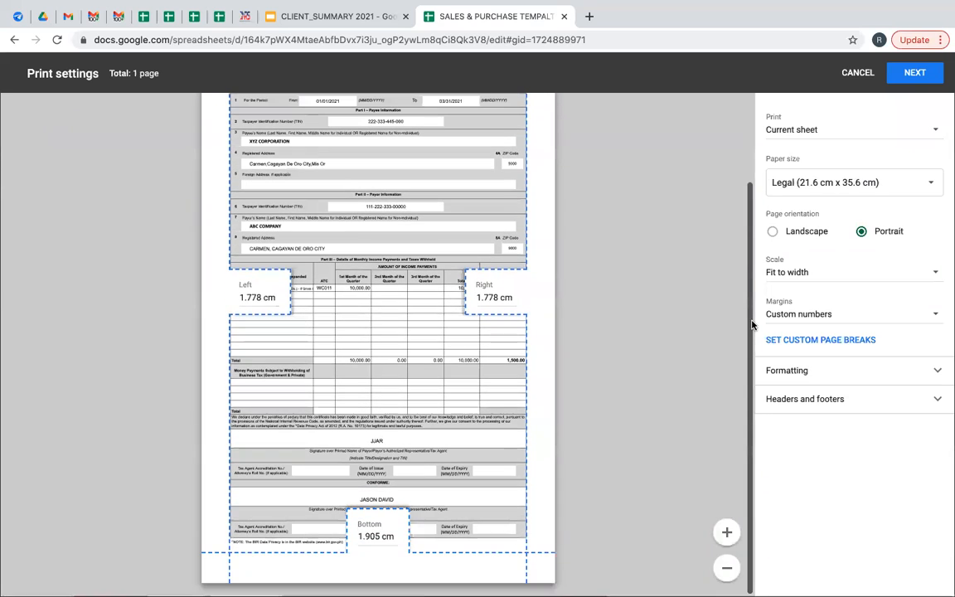
click(905, 81)
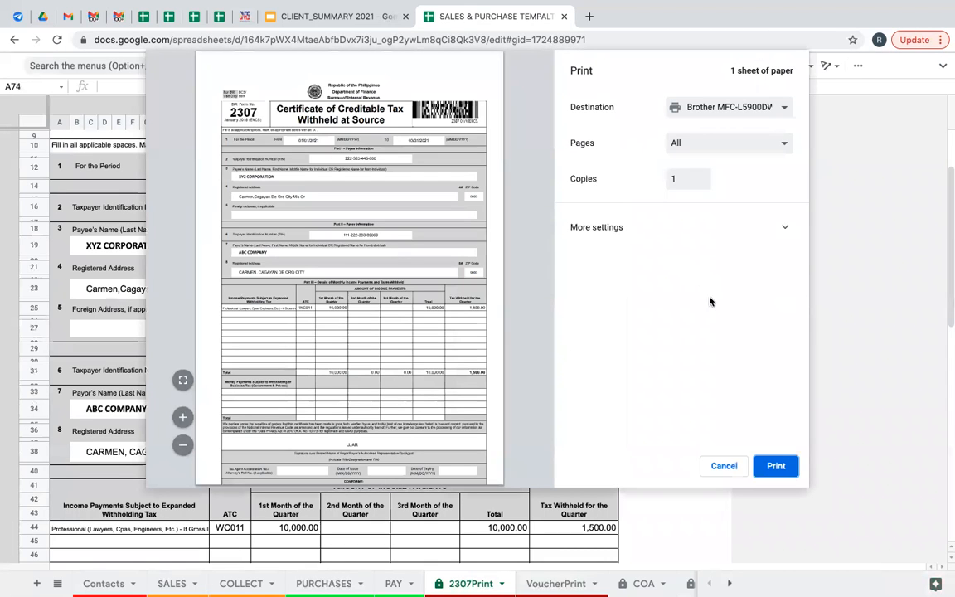
click(747, 114)
click(709, 121)
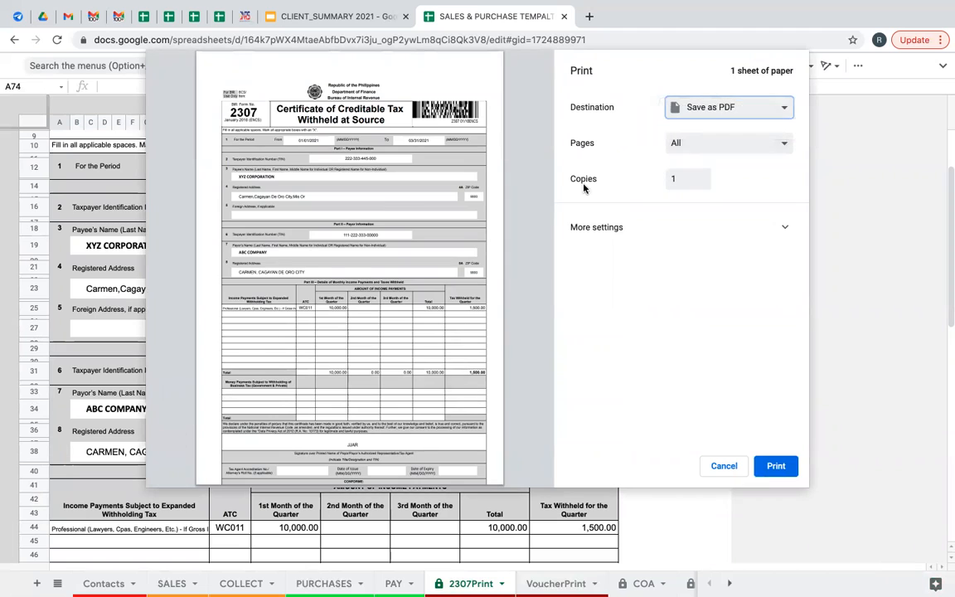
click(705, 109)
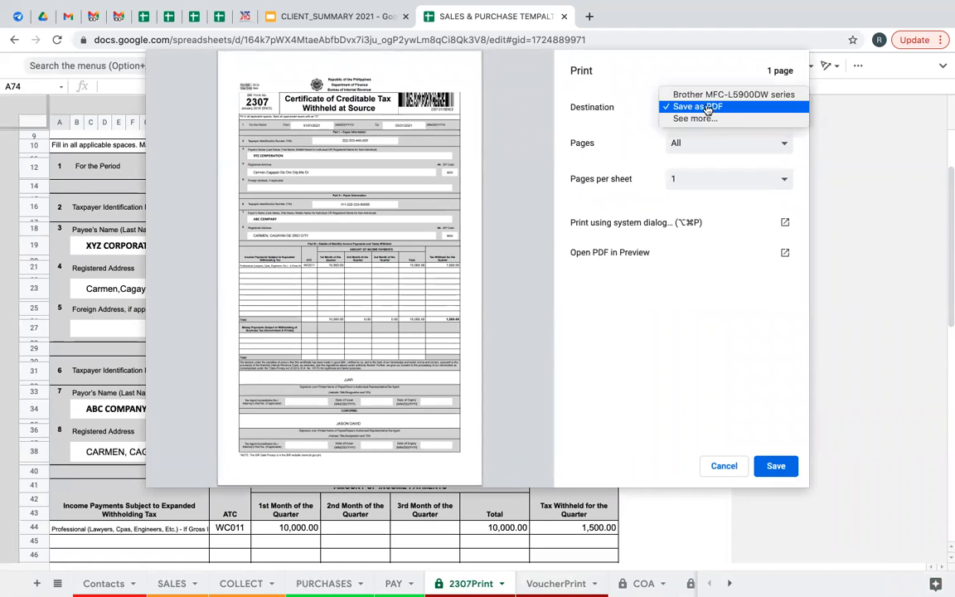
click(710, 95)
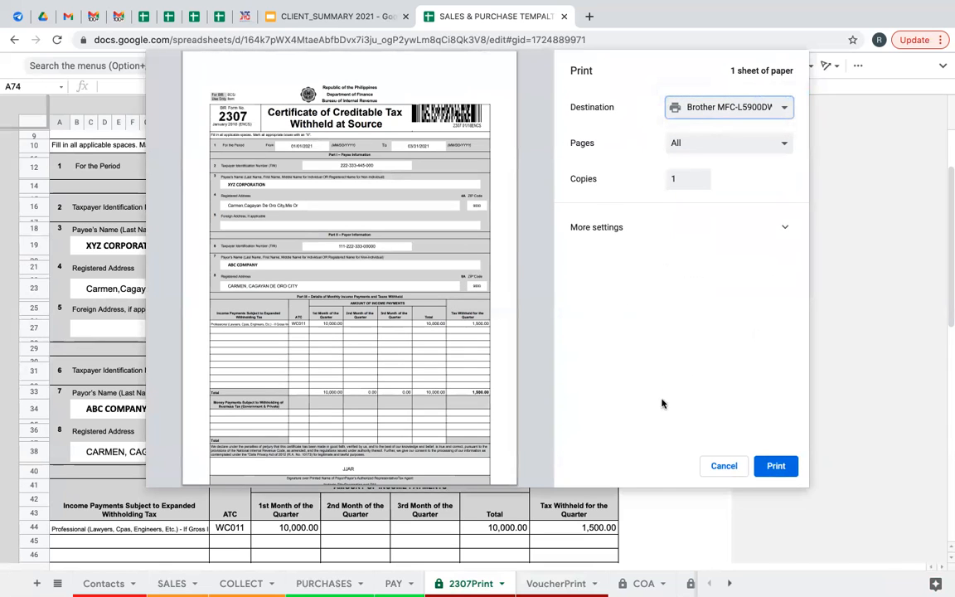
click(723, 467)
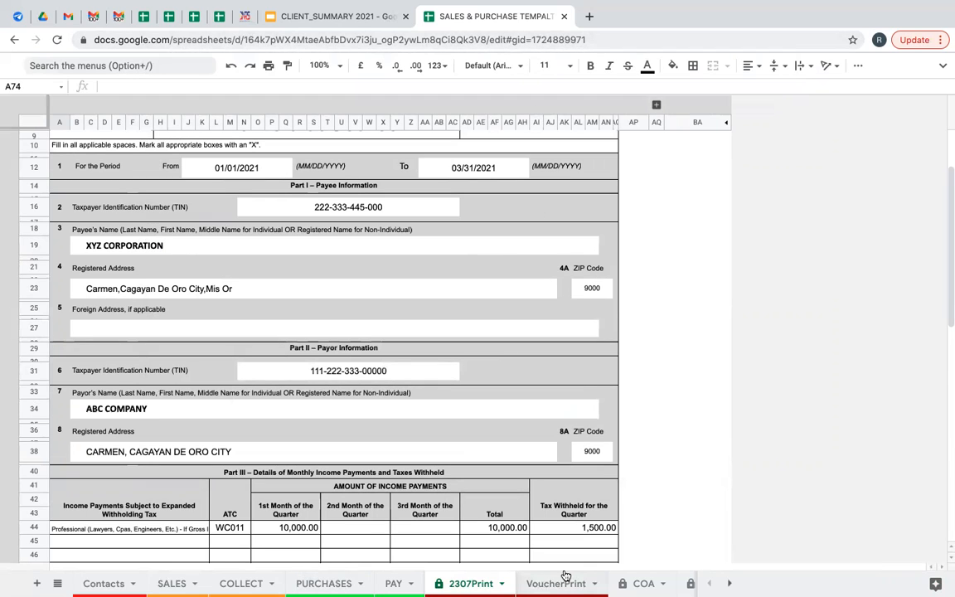
Untick print voucher and print 2307 for XYZ CORPORATION, clear its Jan start period, collapse payment columns.
click(323, 583)
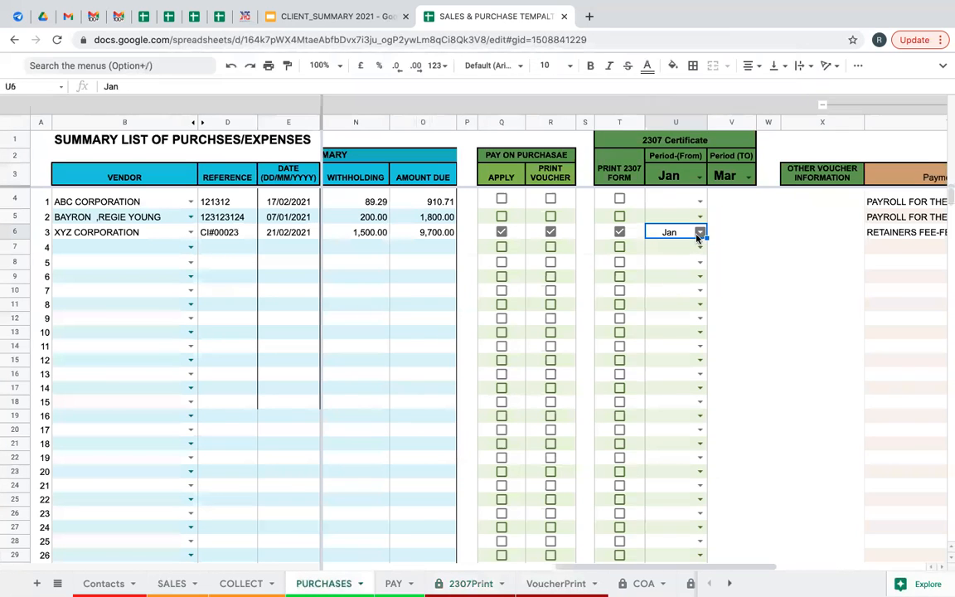
click(548, 235)
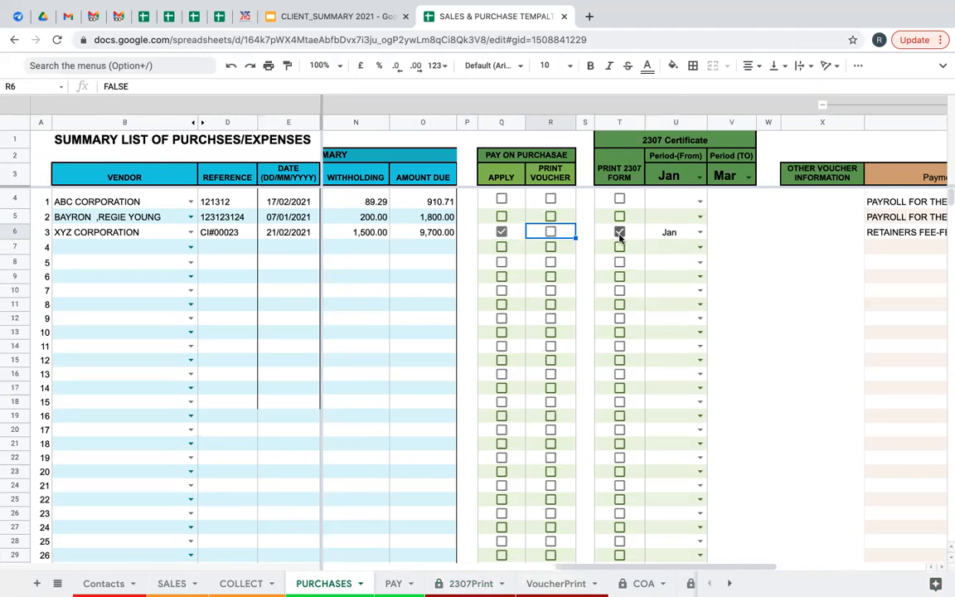
click(619, 235)
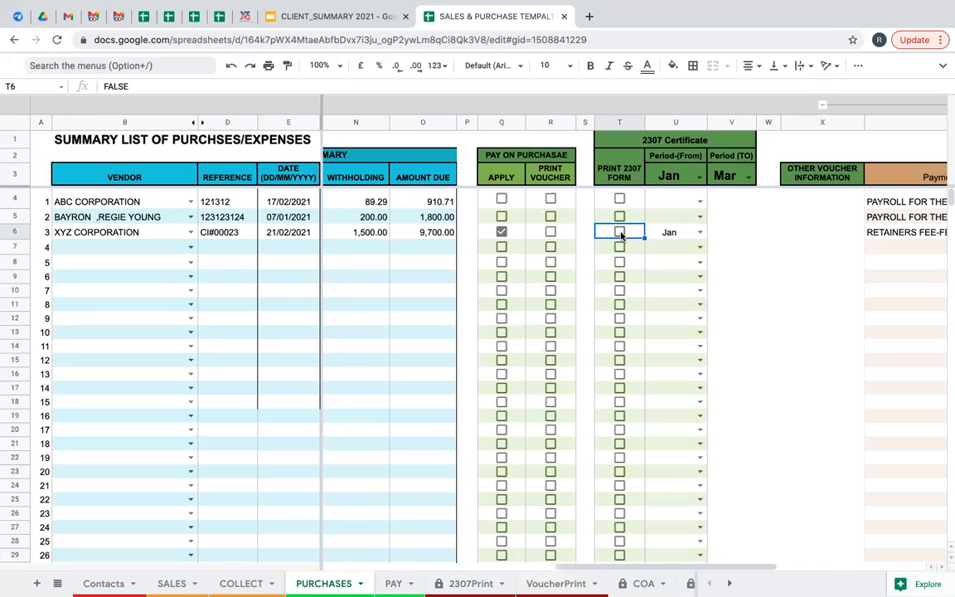
click(689, 235)
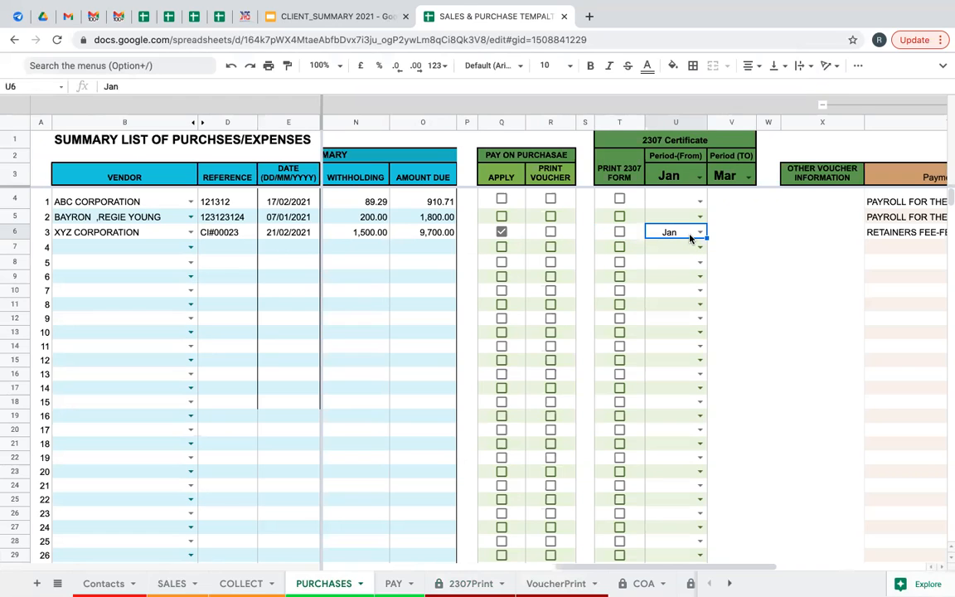
key(Delete)
click(884, 107)
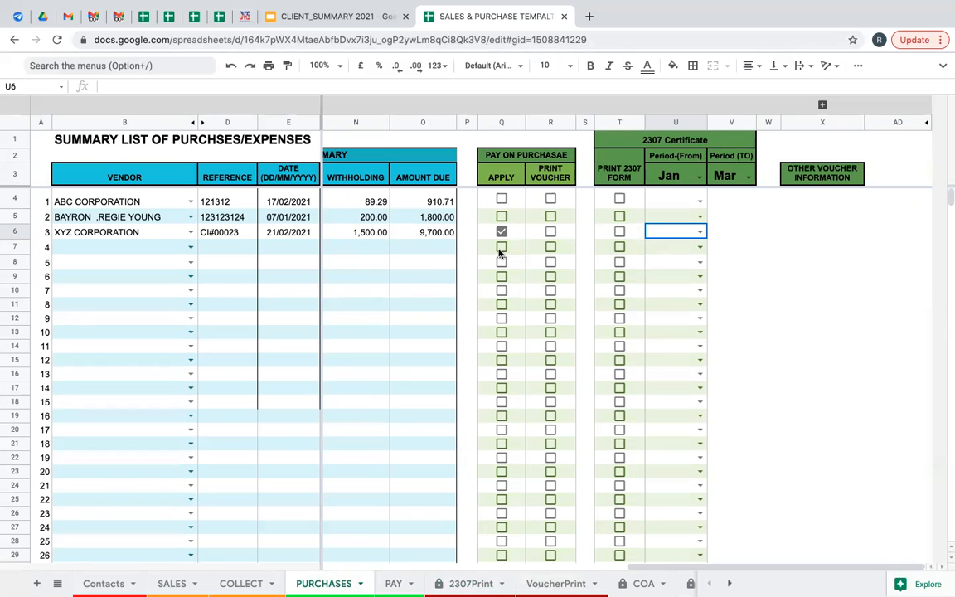
click(190, 247)
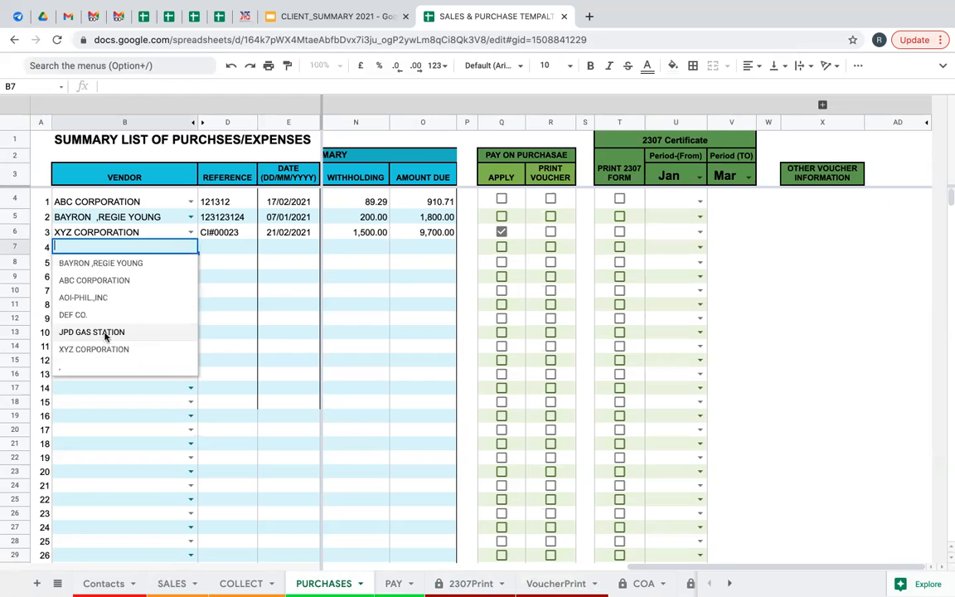
Start row 7 for JPD GAS STATION with reference CI#02U2YY262 and date 22/02/2021.
click(116, 333)
click(226, 251)
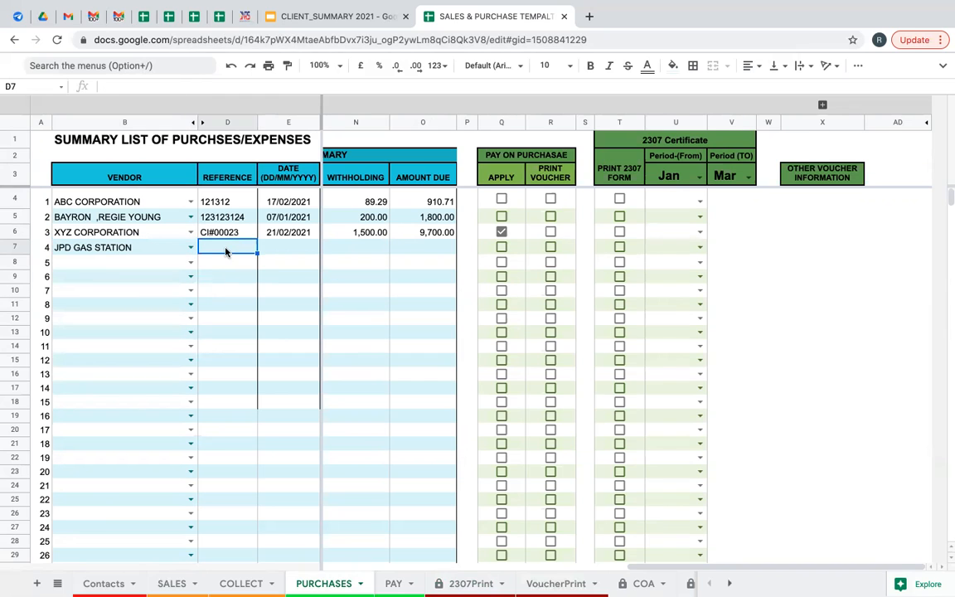
key(Tab)
click(227, 247)
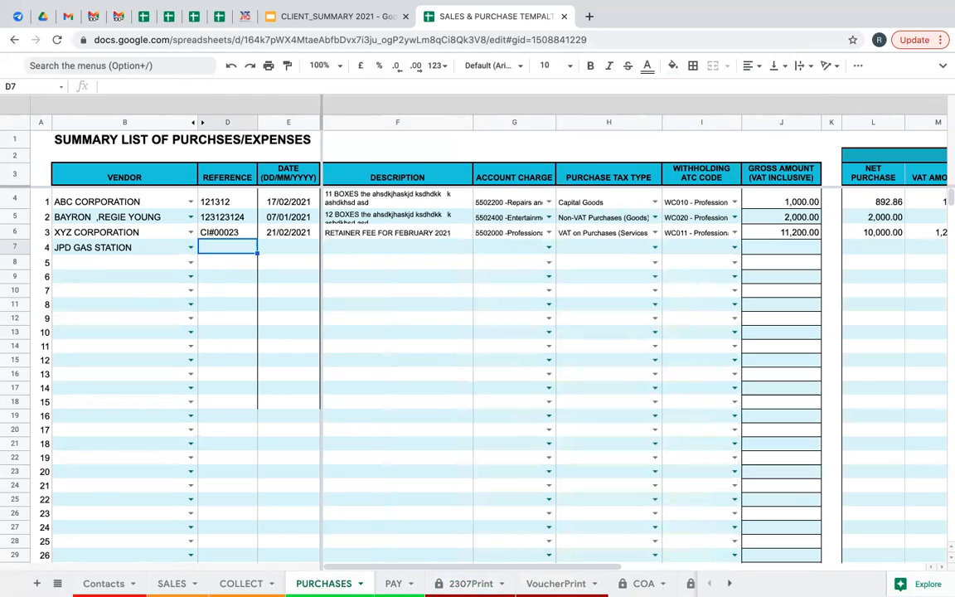
text(CI#00023)
triple_click(217, 246)
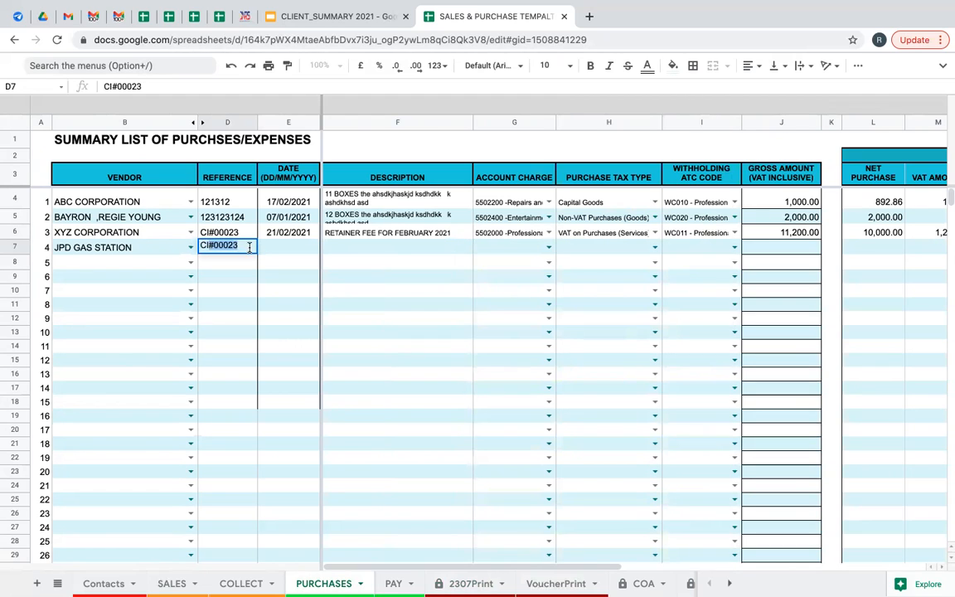
text(CI#02U2YY2)
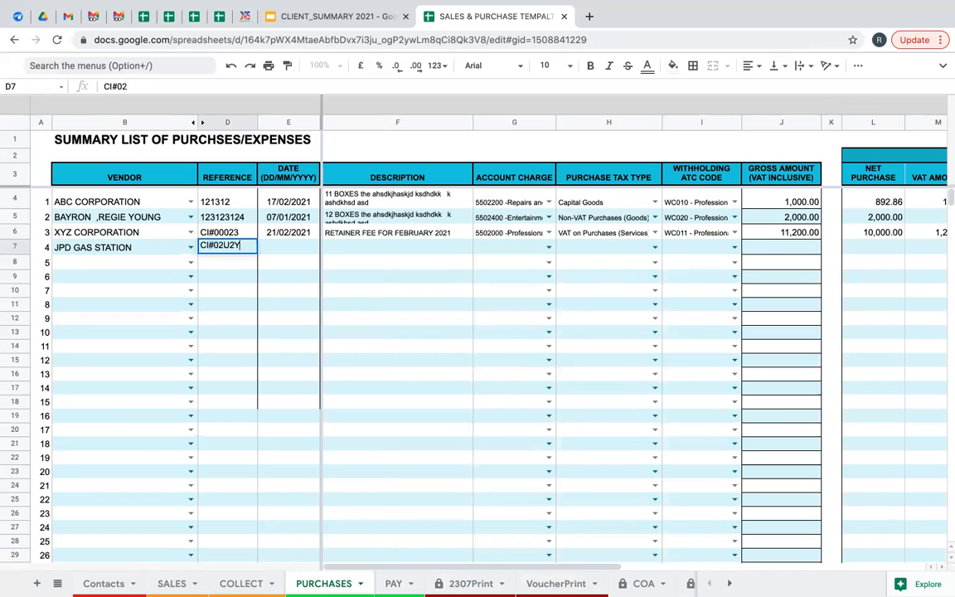
key(BackSpace)
key(BackSpace)
key(BackSpace)
key(BackSpace)
text(262)
click(285, 248)
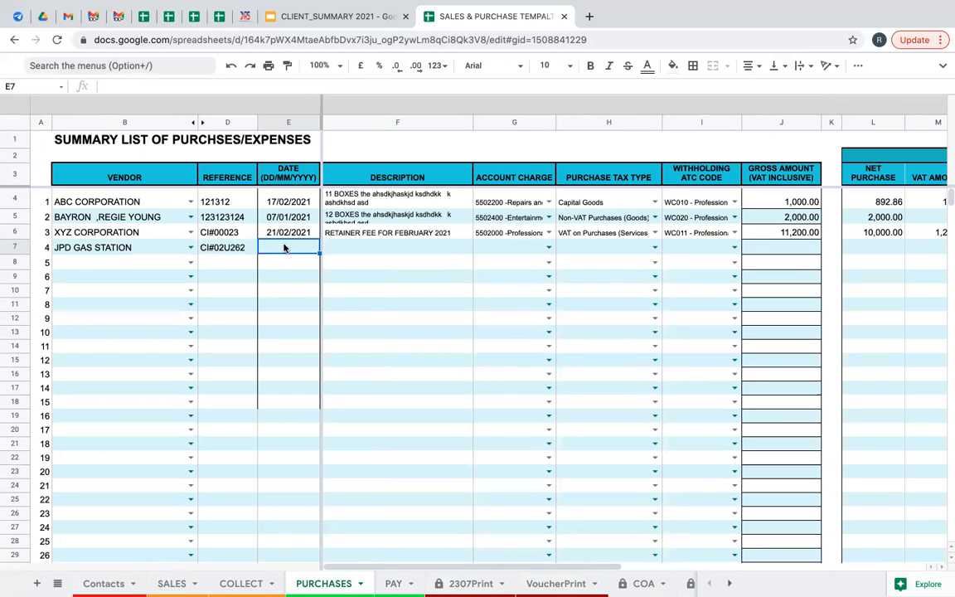
text(22/2/2021)
click(395, 252)
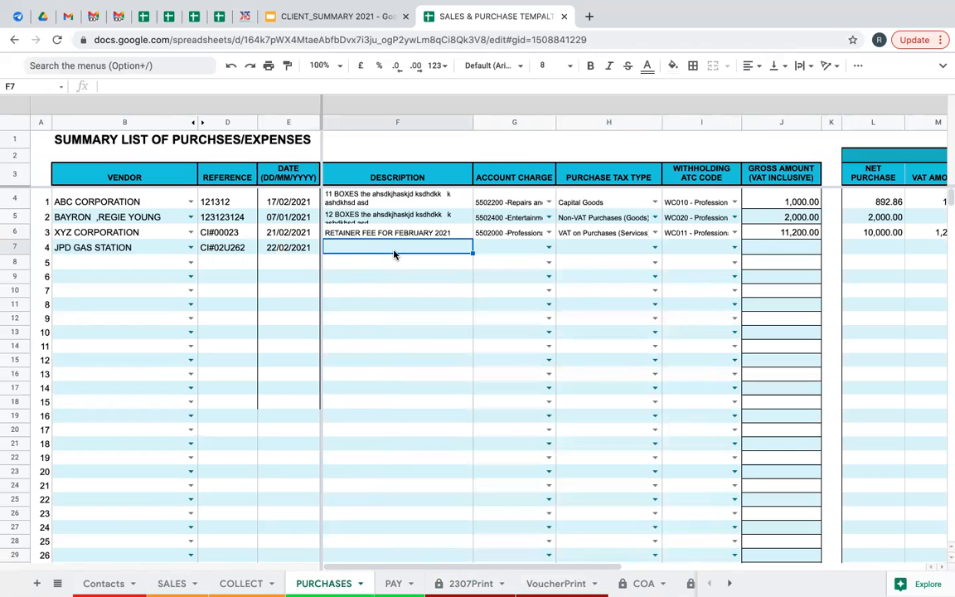
Describe it as BOND PAPER, charged to 5501800 -Office Supplies with VAT on Purchases (Goods).
text(OF)
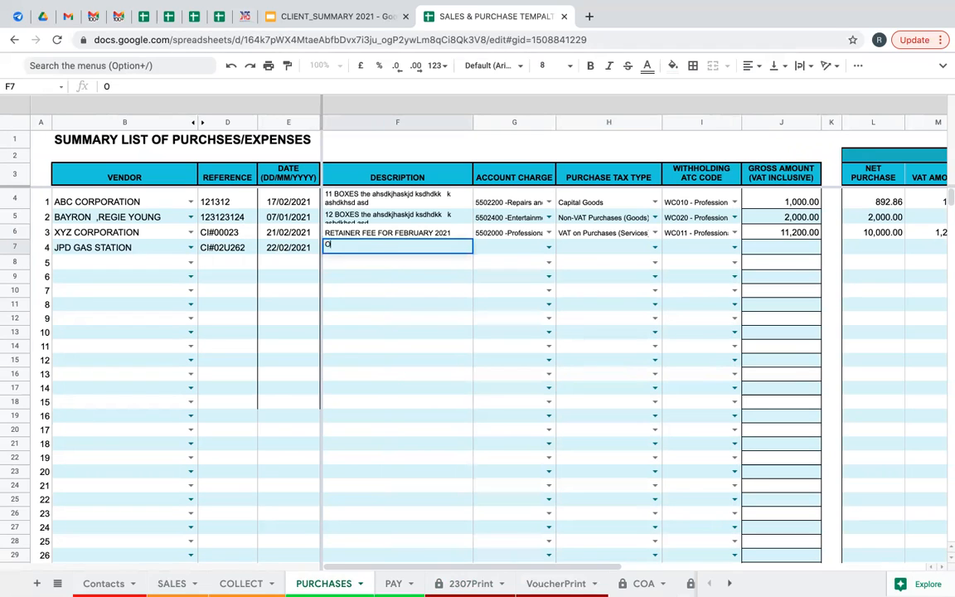
key(BackSpace)
key(BackSpace)
text(BOND)
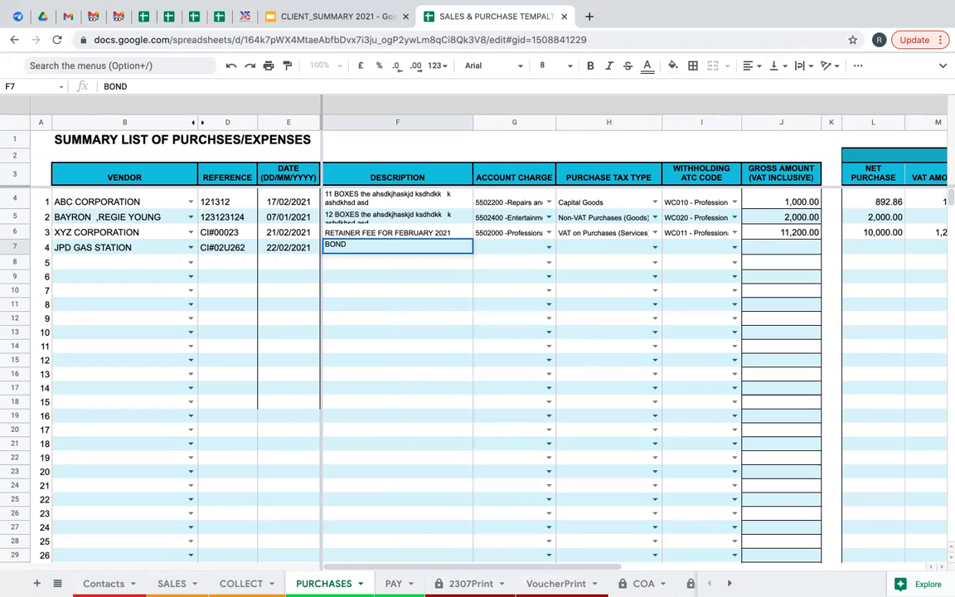
text( PAPER)
key(Tab)
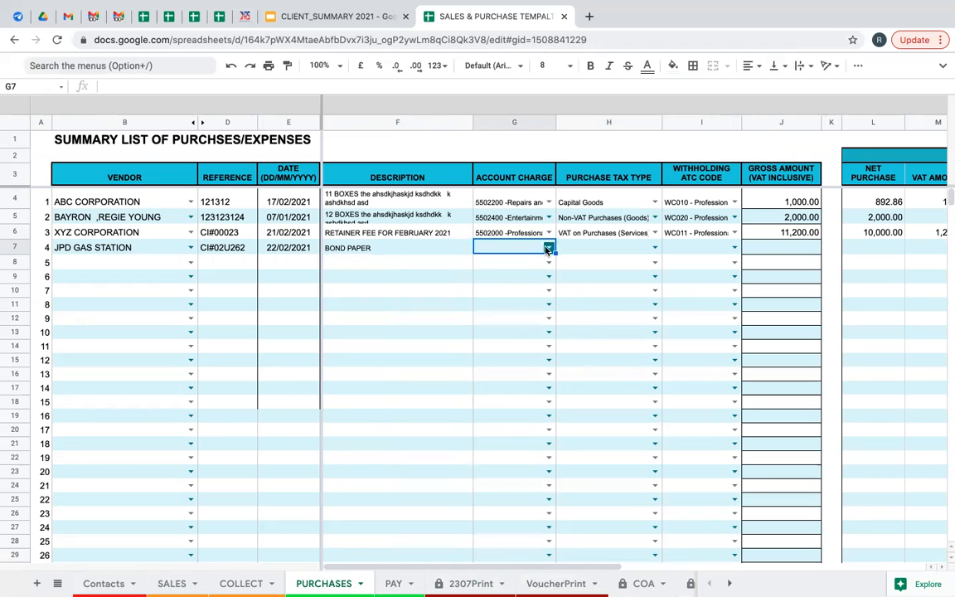
text(OF)
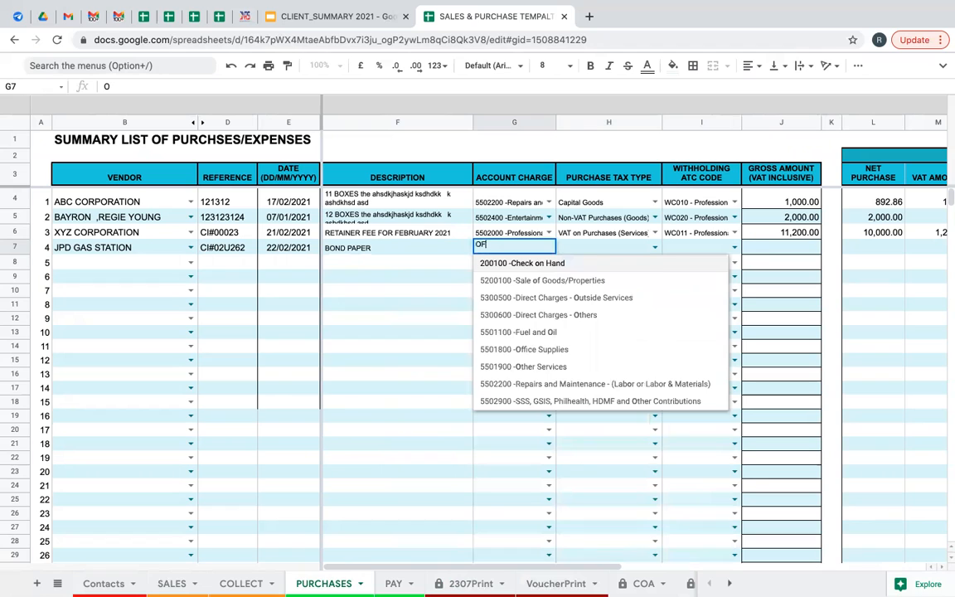
text(FI)
click(523, 262)
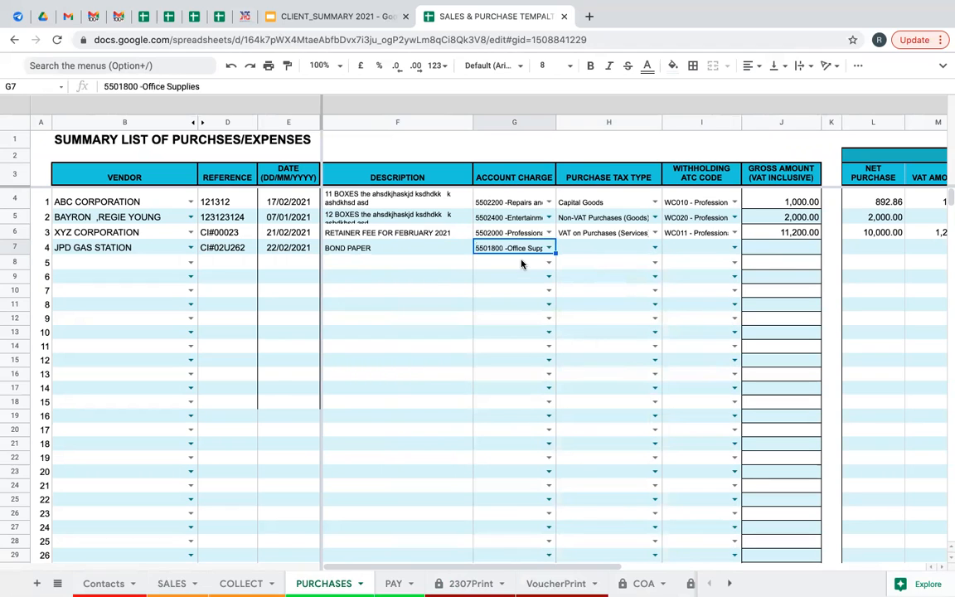
click(593, 248)
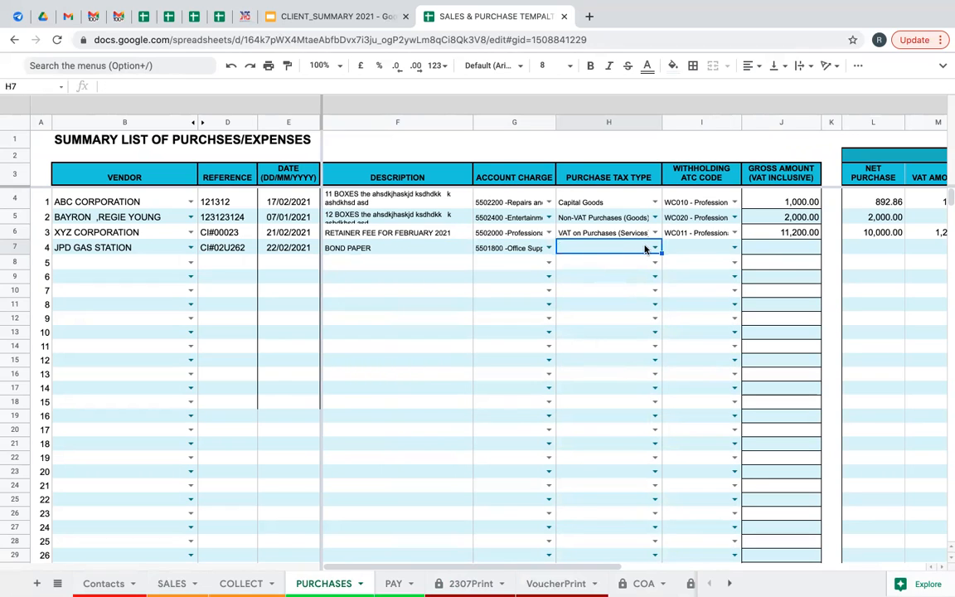
click(654, 248)
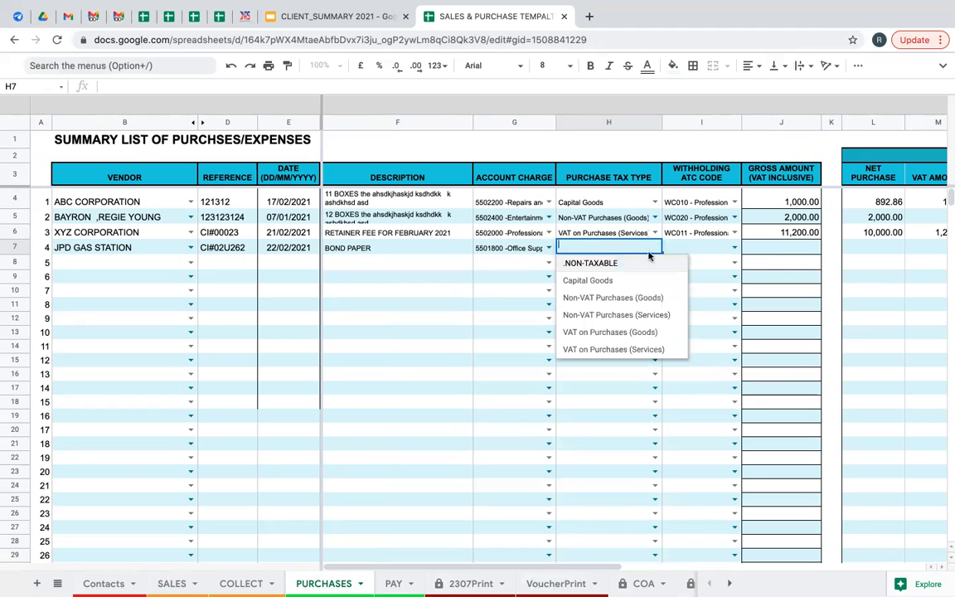
click(619, 340)
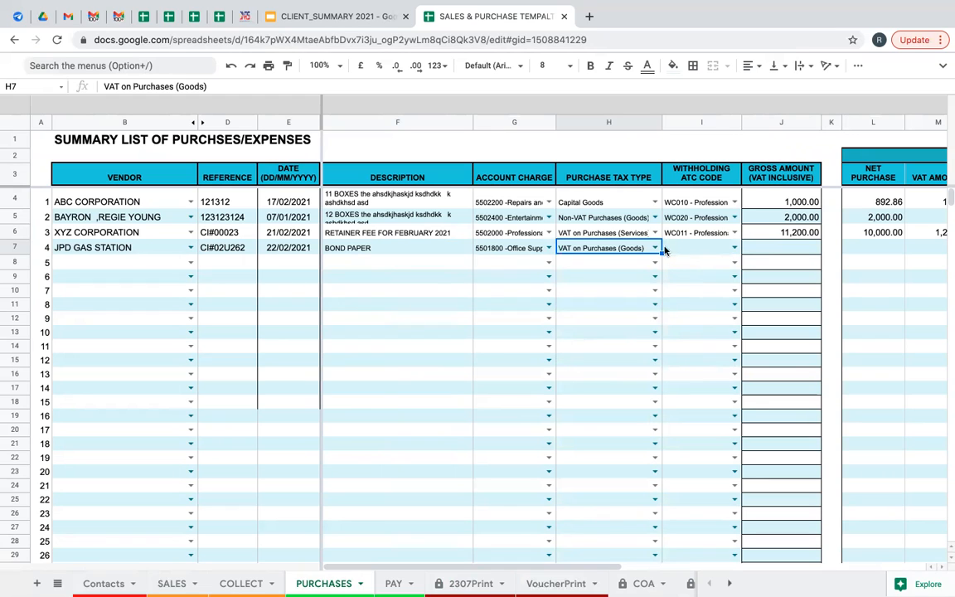
Enter a gross amount of 20,000.00 for the JPD GAS STATION purchase.
click(763, 249)
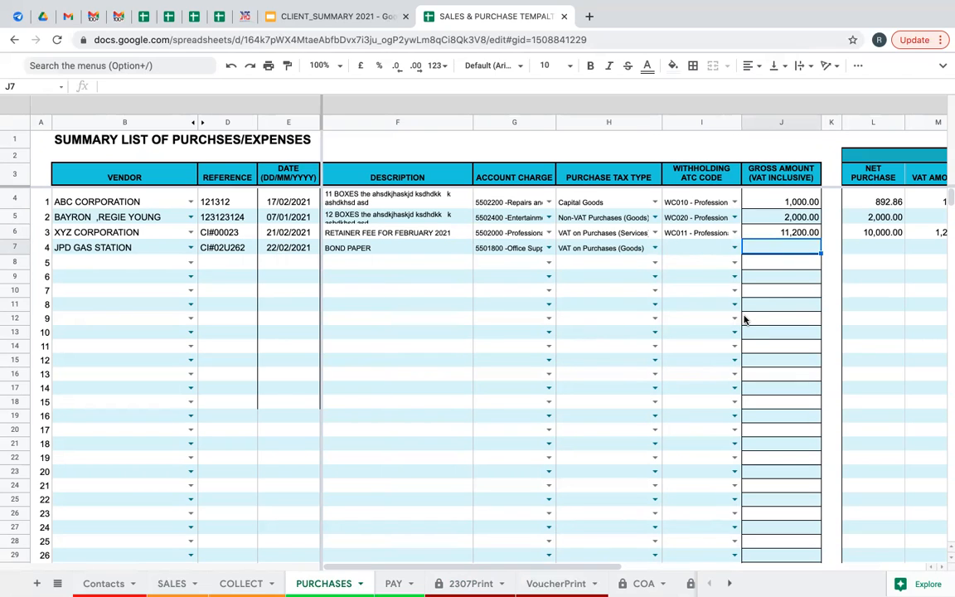
text(20000)
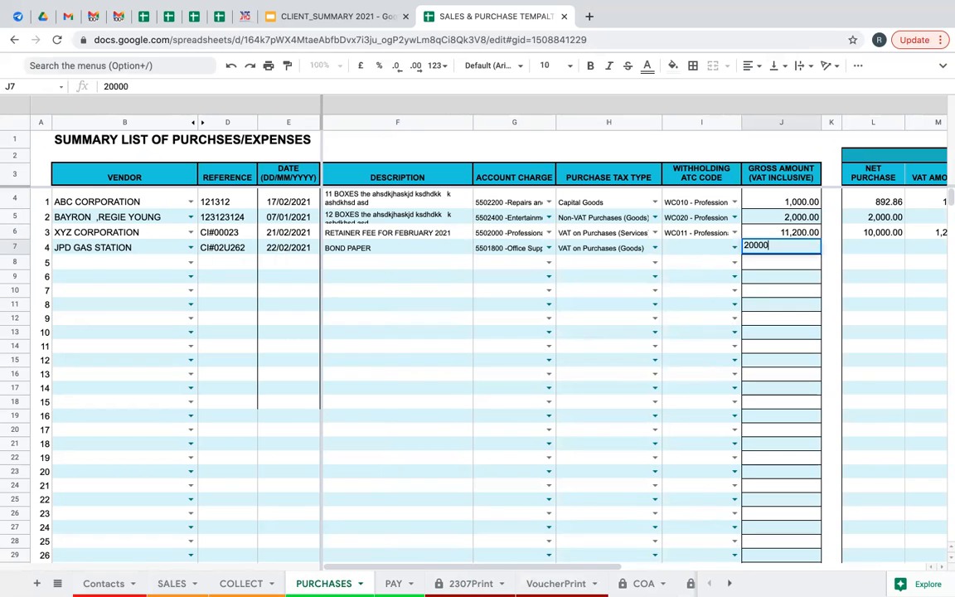
key(Tab)
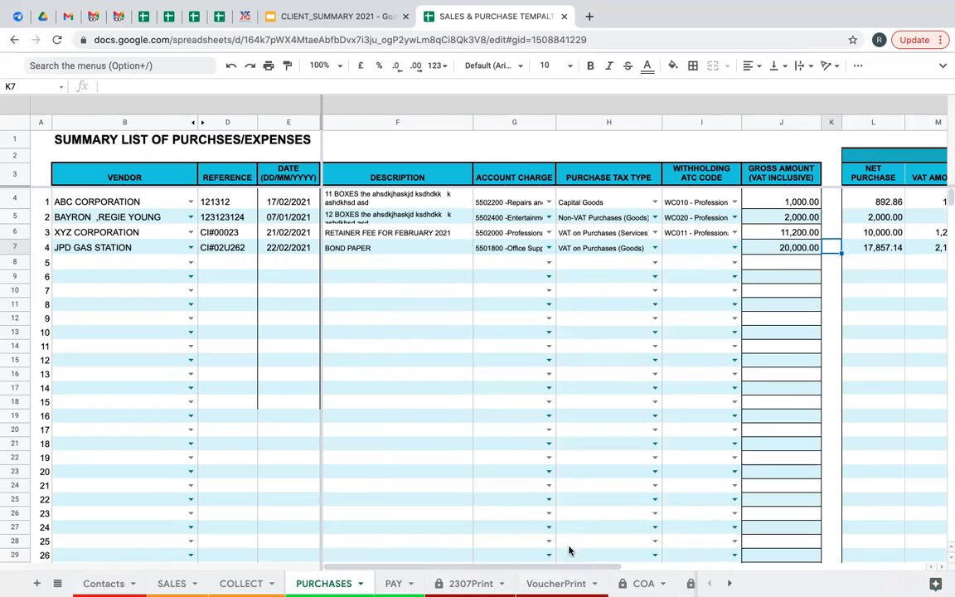
drag(616, 567, 744, 571)
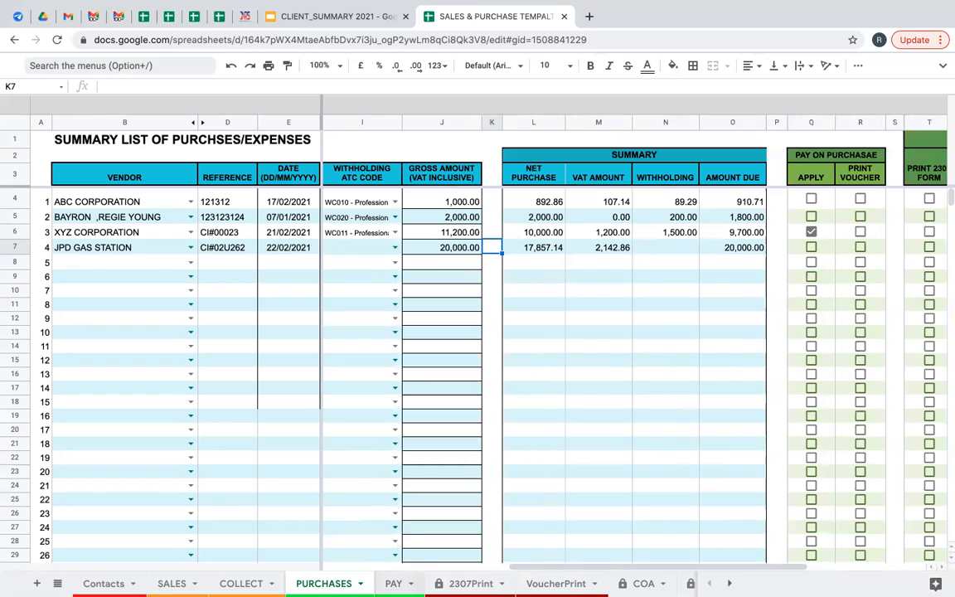
On the PAY sheet, tick Pay Invoice for the JPD GAS STATION invoice in row 7.
click(393, 583)
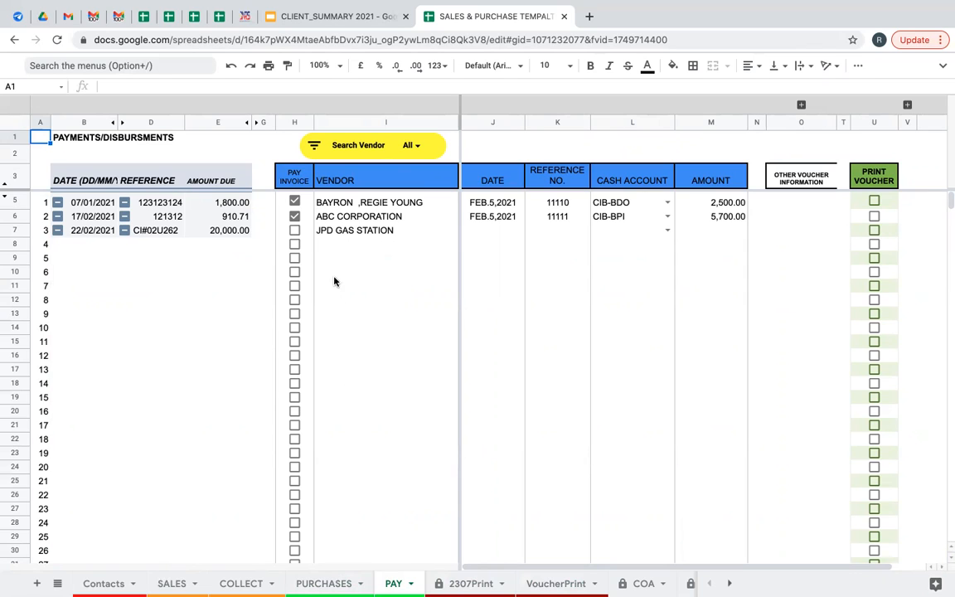
click(295, 231)
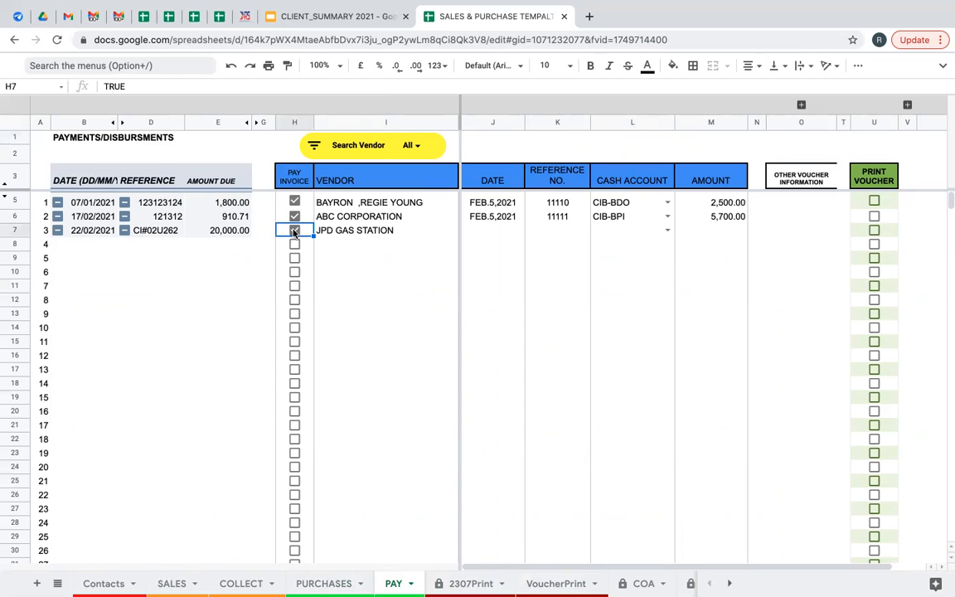
click(493, 236)
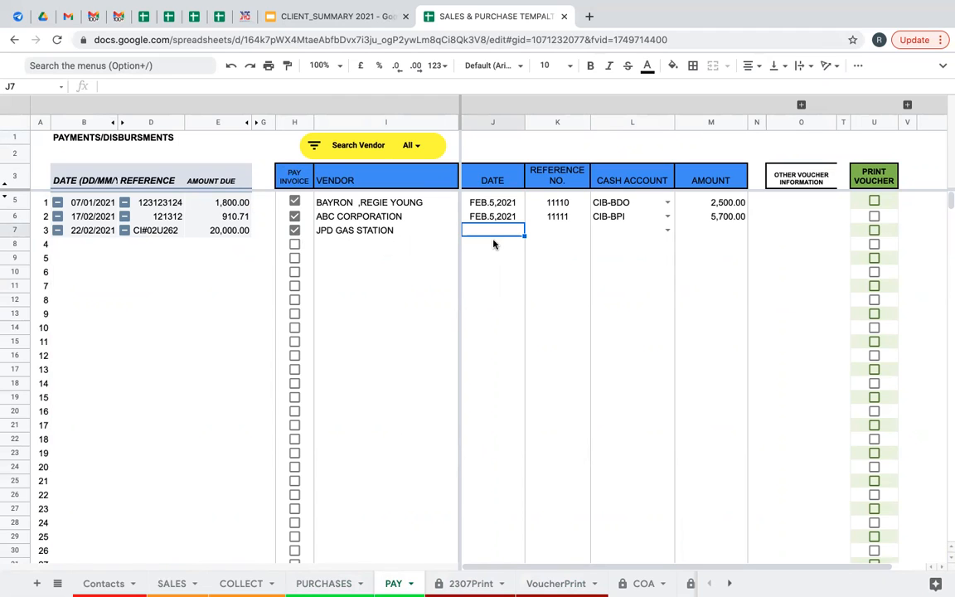
Enter payment date 01/03/2021 and reference 1020 for the JPD GAS STATION payment.
text(01/03/)
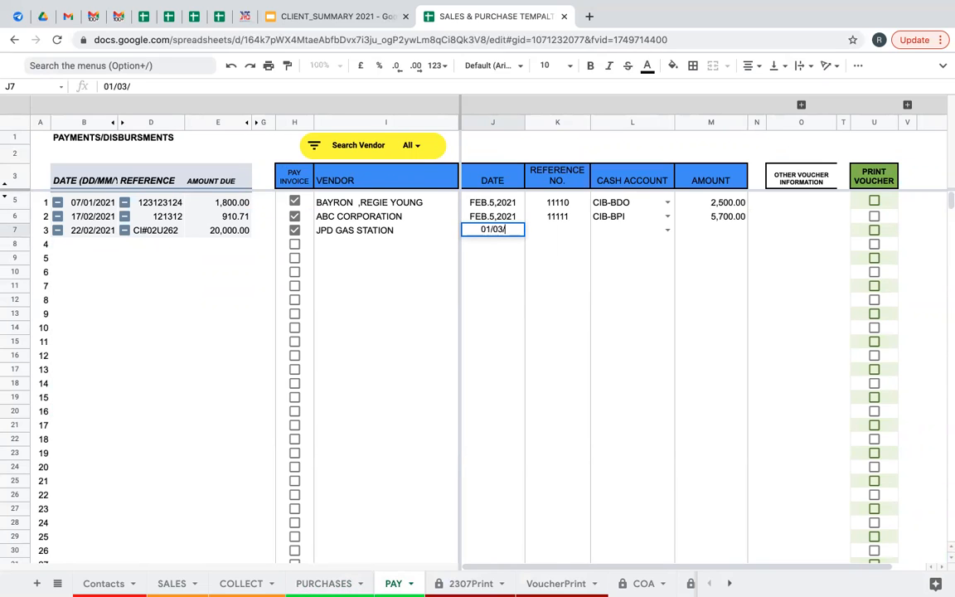
text(2021)
key(Return)
key(Up)
key(Right)
key(Left)
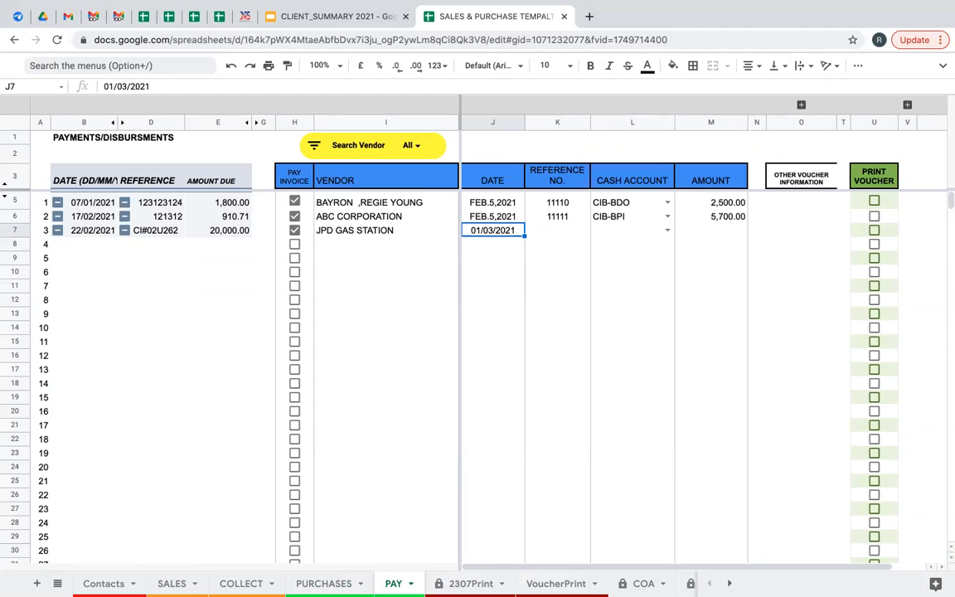
key(Up)
key(Down)
key(Right)
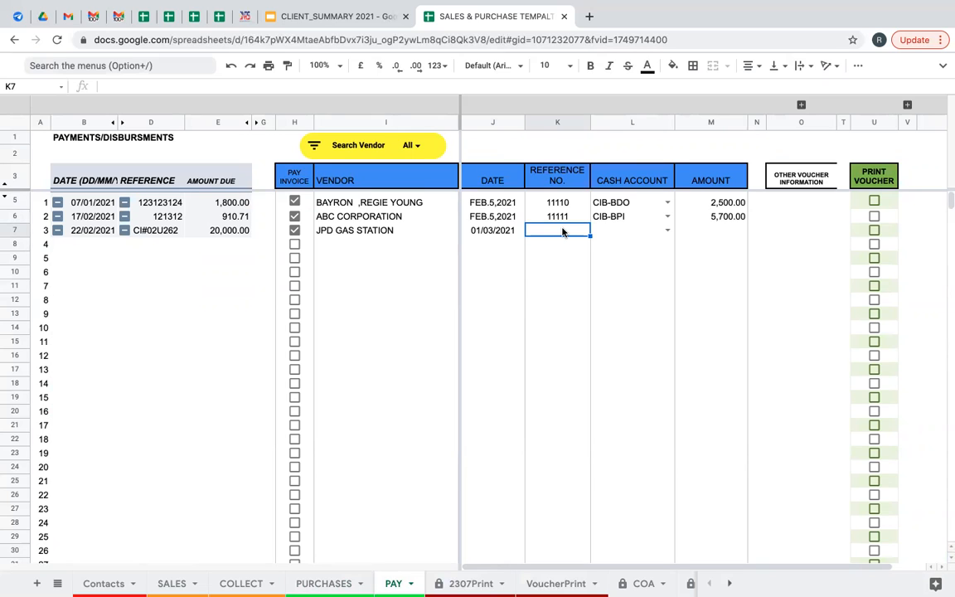
text(1020)
click(662, 237)
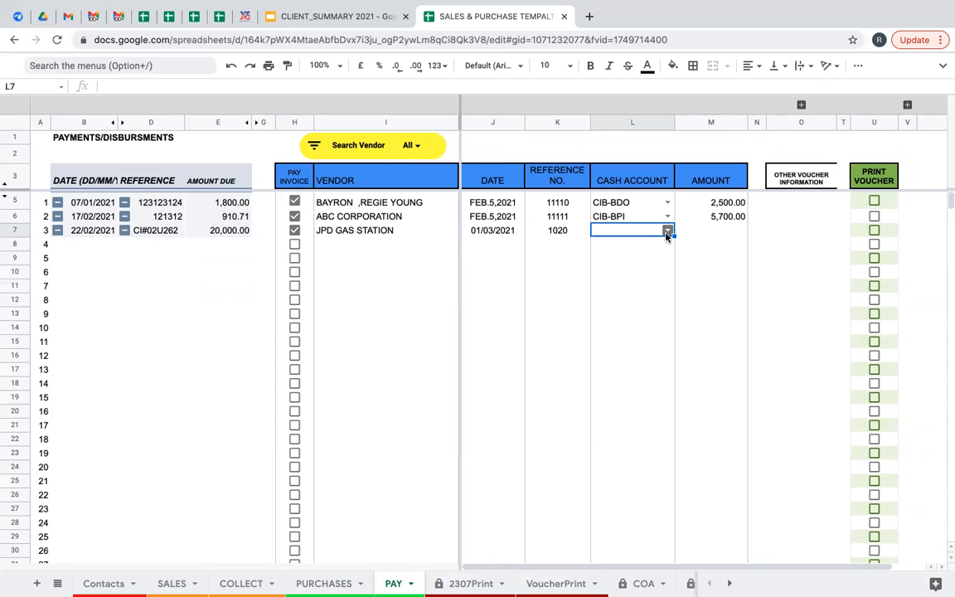
Choose CIB-BDO as the cash account and enter a 20,000.00 payment amount.
click(668, 230)
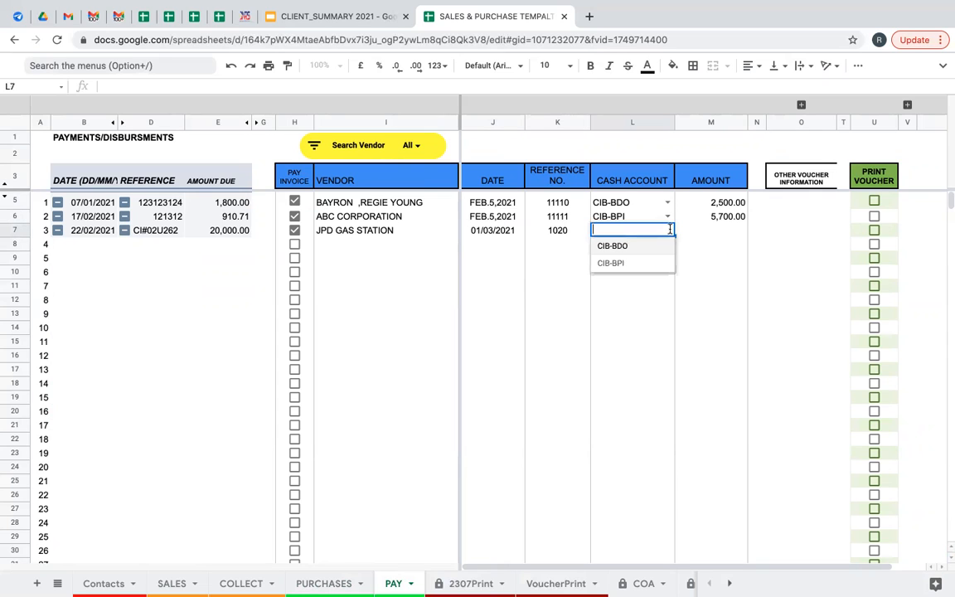
click(627, 248)
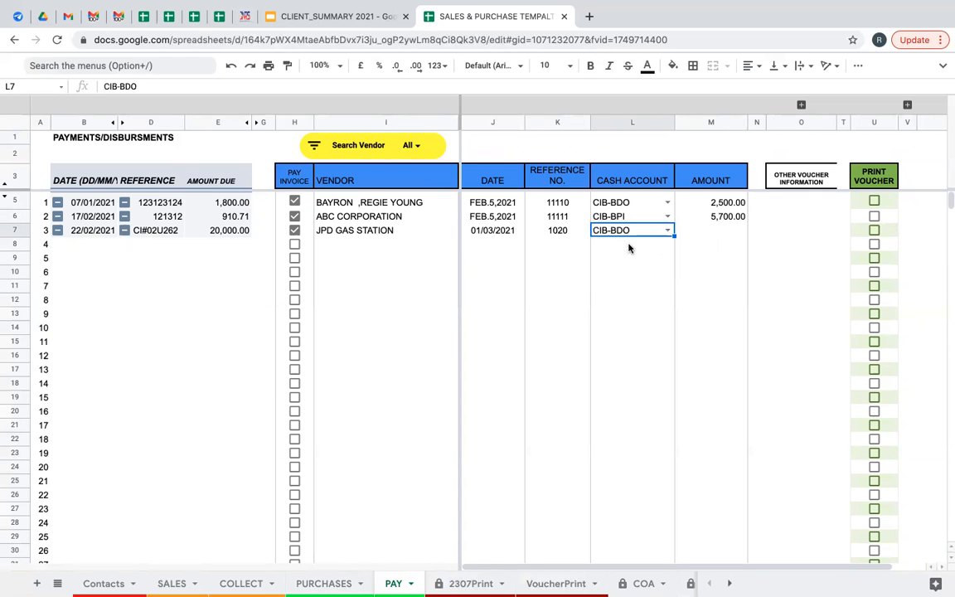
click(708, 233)
text(20000)
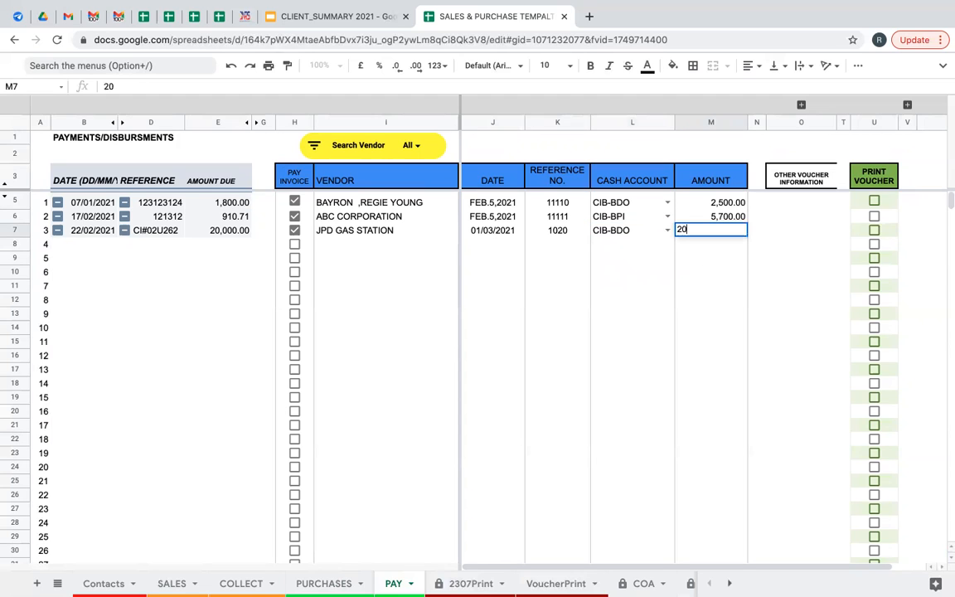
key(Return)
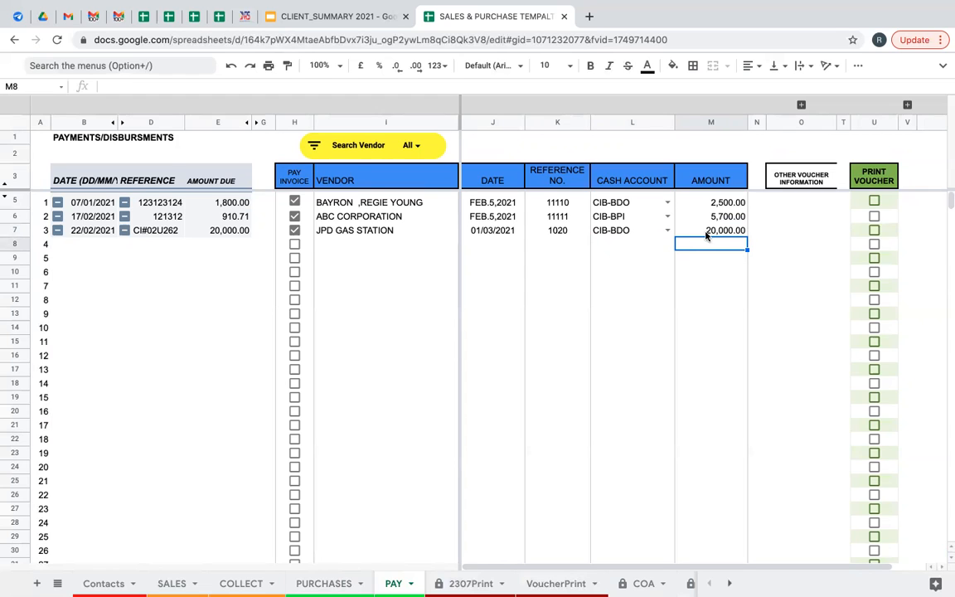
Flag the payment for voucher printing and enter 'PURCHASE OF BOND PAPER' as Payment For.
click(875, 232)
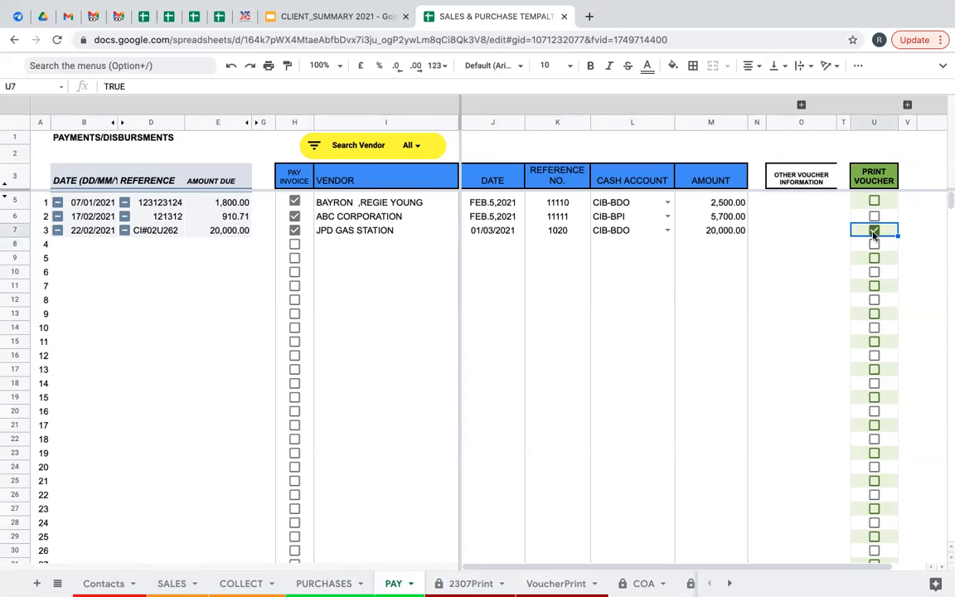
click(802, 105)
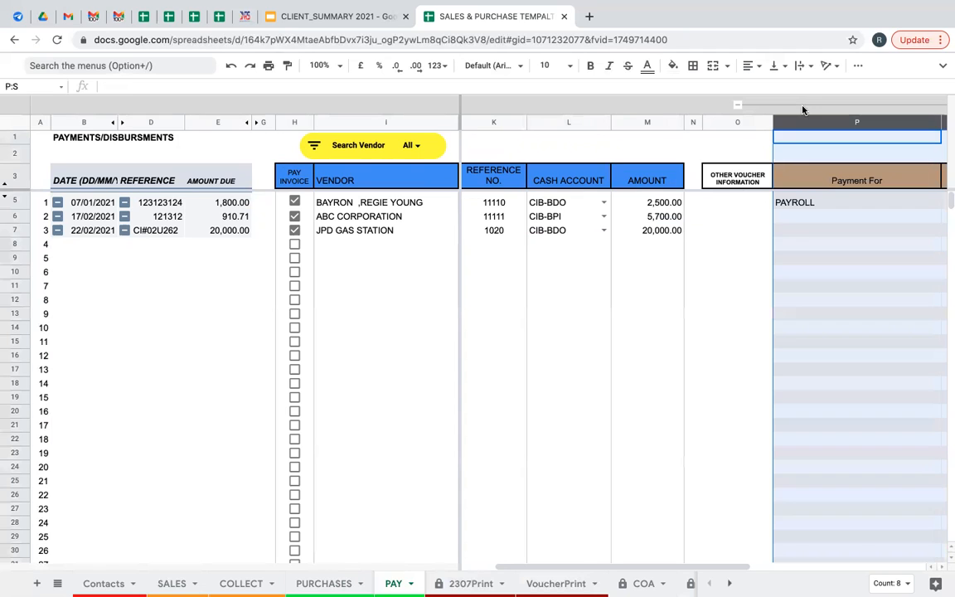
click(796, 232)
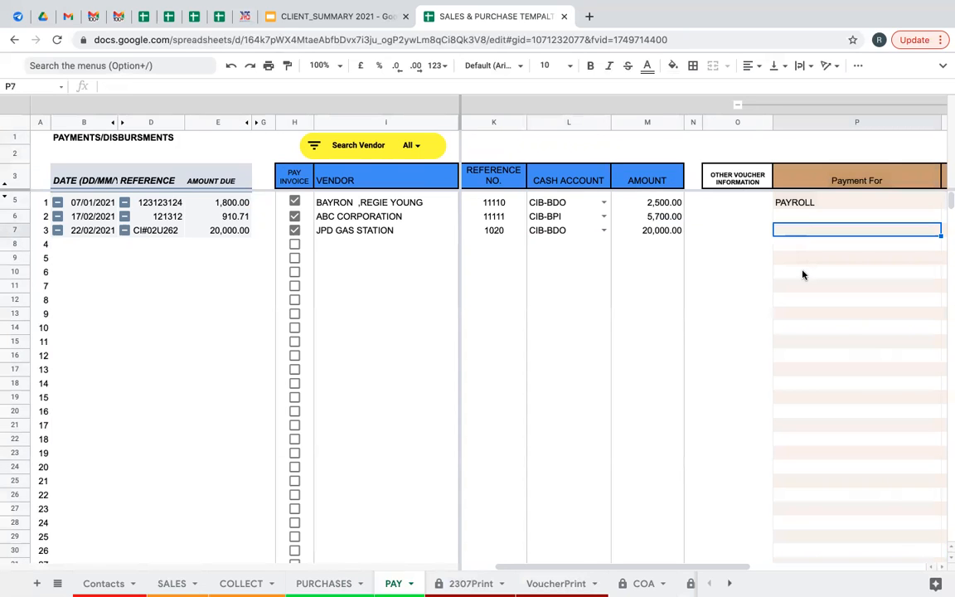
text(PUR)
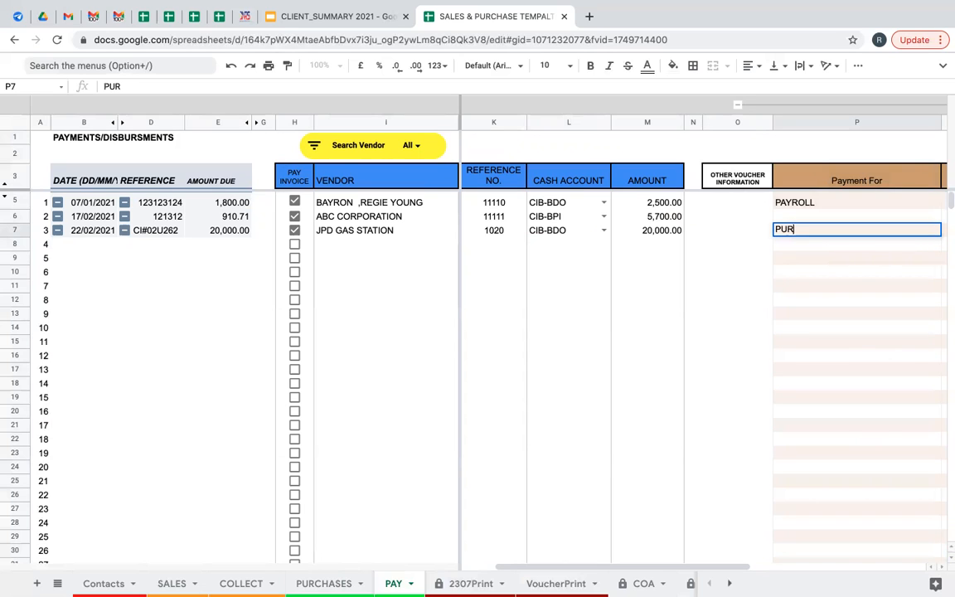
text(CHASE OF BON)
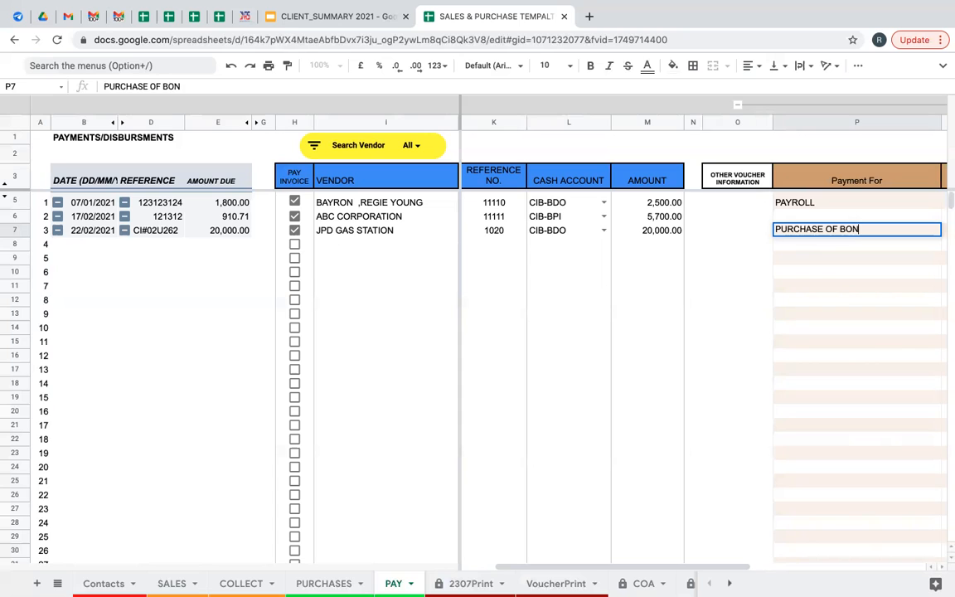
text(D PAPER)
key(Tab)
key(Tab)
key(Tab)
key(Tab)
key(Tab)
key(Left)
key(Left)
key(Left)
key(Left)
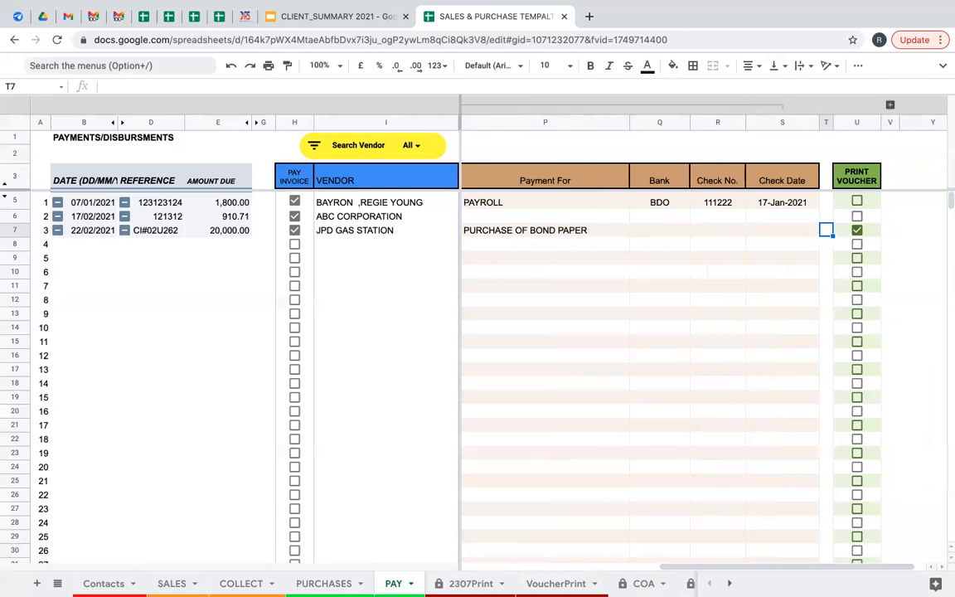
key(Left)
key(Right)
Fill in bank BDO, check number 292929 and check date 01/03/2021.
text(BDO)
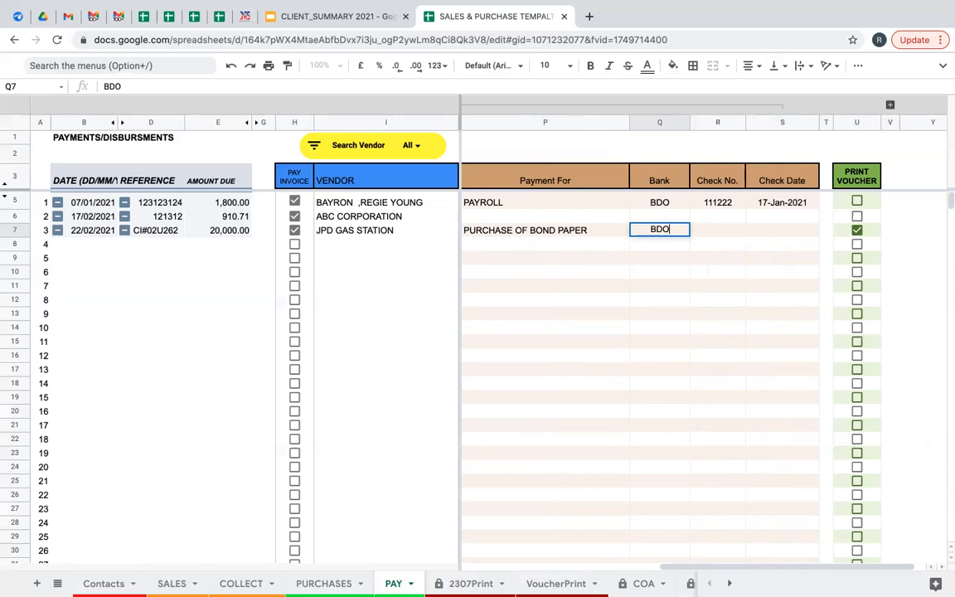
key(Tab)
text(292929)
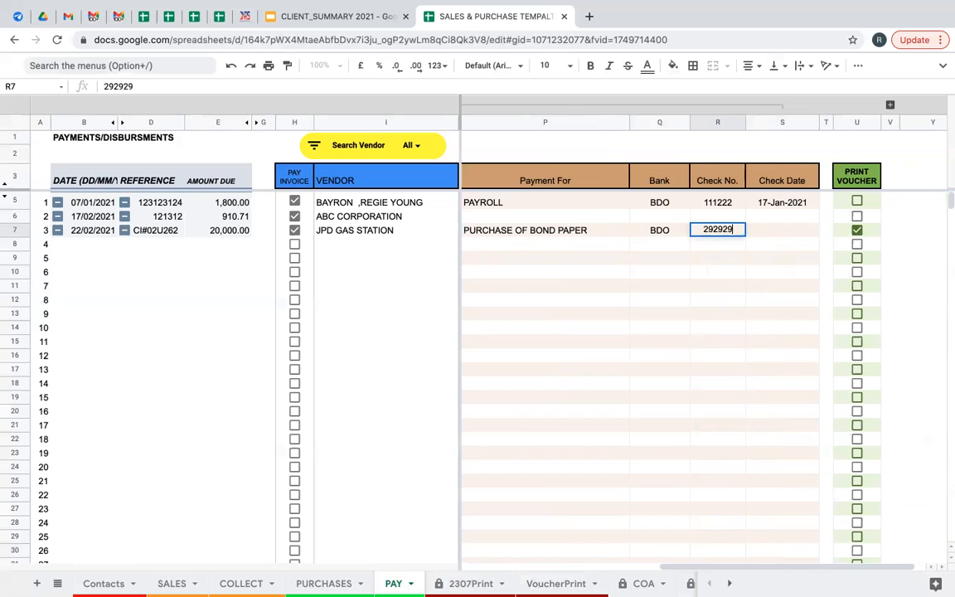
key(Tab)
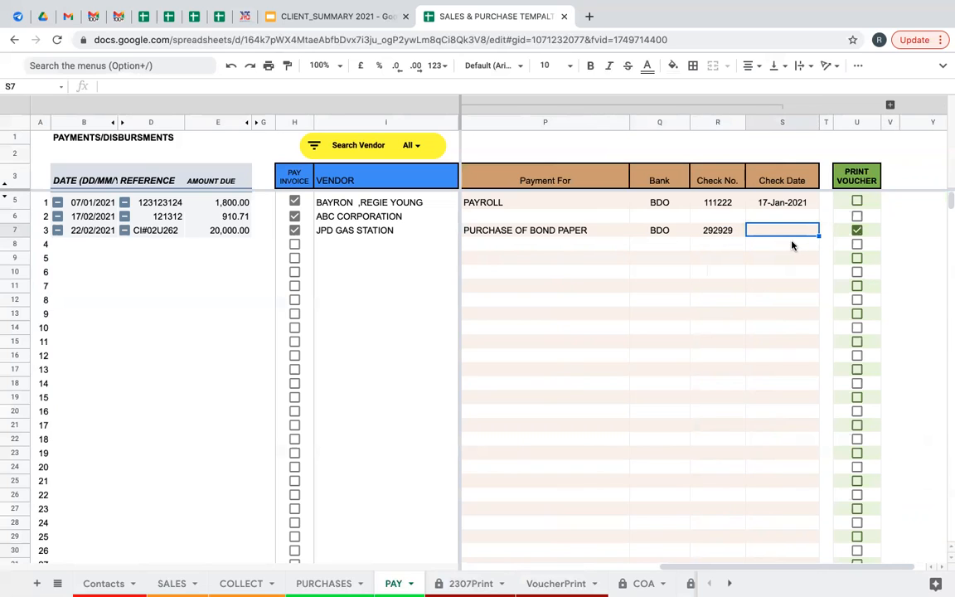
text(01/03/2021)
key(Tab)
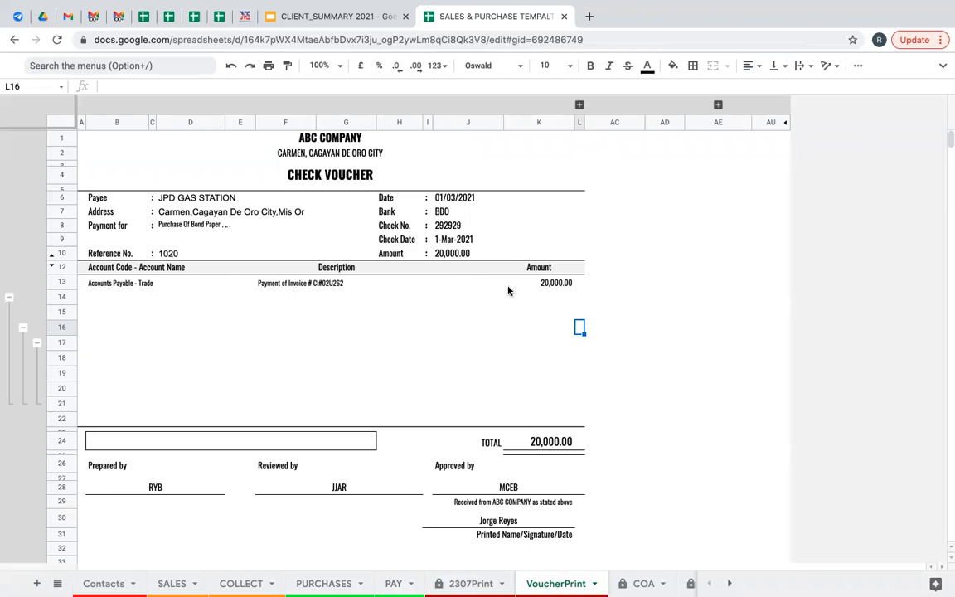
scroll(470, 471, down, 2)
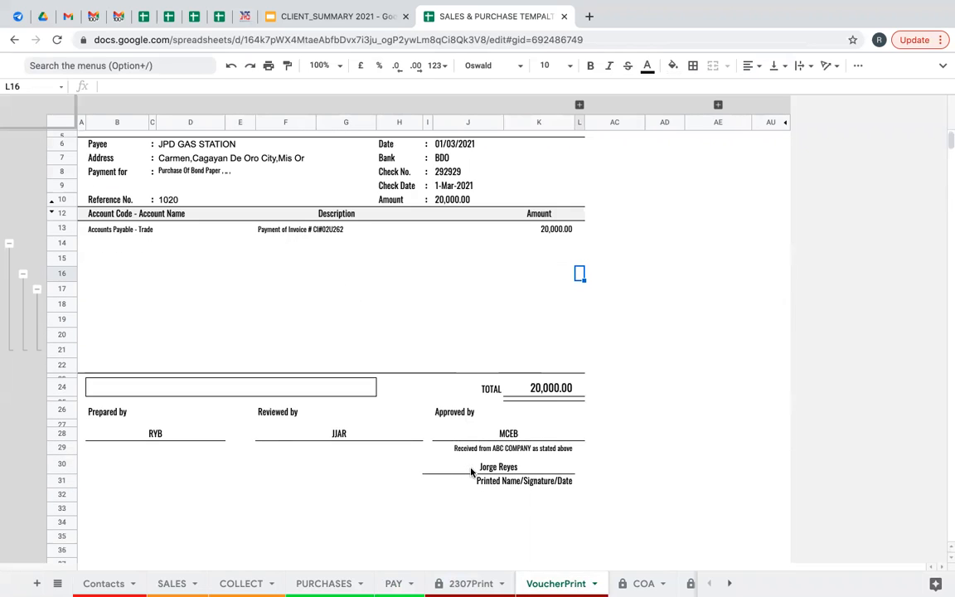
scroll(432, 424, up, 2)
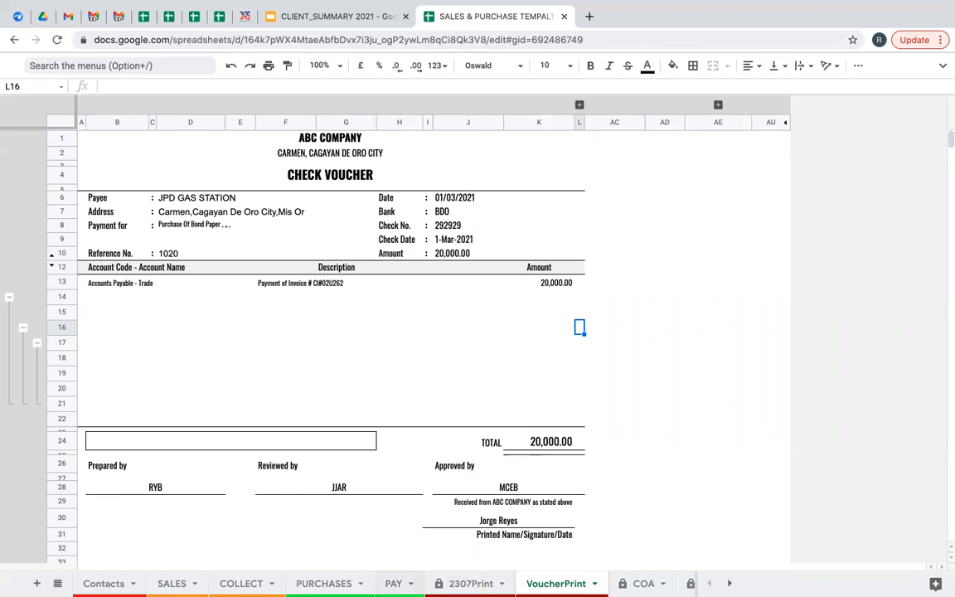
click(393, 583)
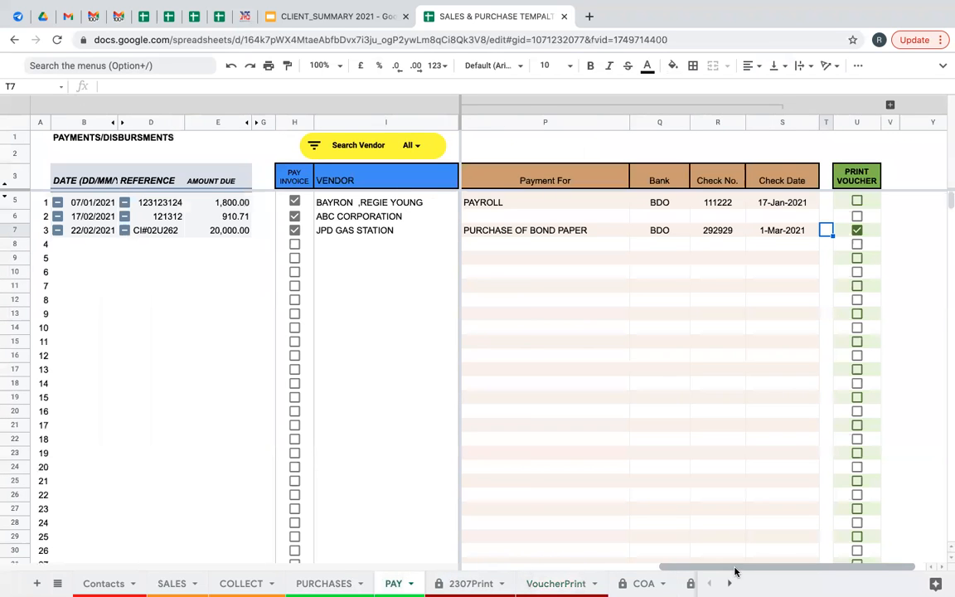
Flag the BAYRON payroll payment for voucher printing and view the resulting check voucher.
mouse_move(731, 571)
mouse_down()
mouse_move(713, 572)
mouse_move(751, 572)
mouse_up()
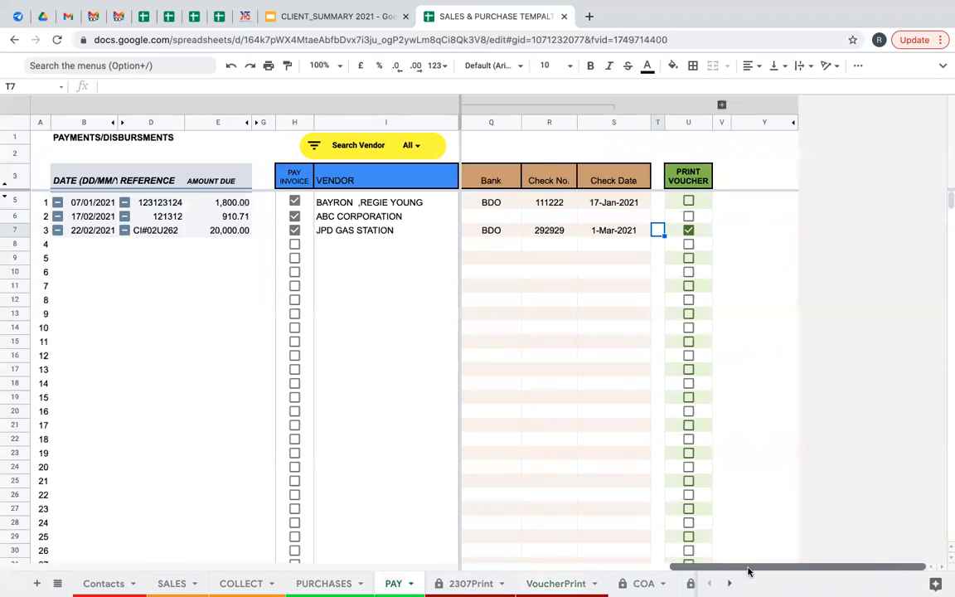
click(689, 200)
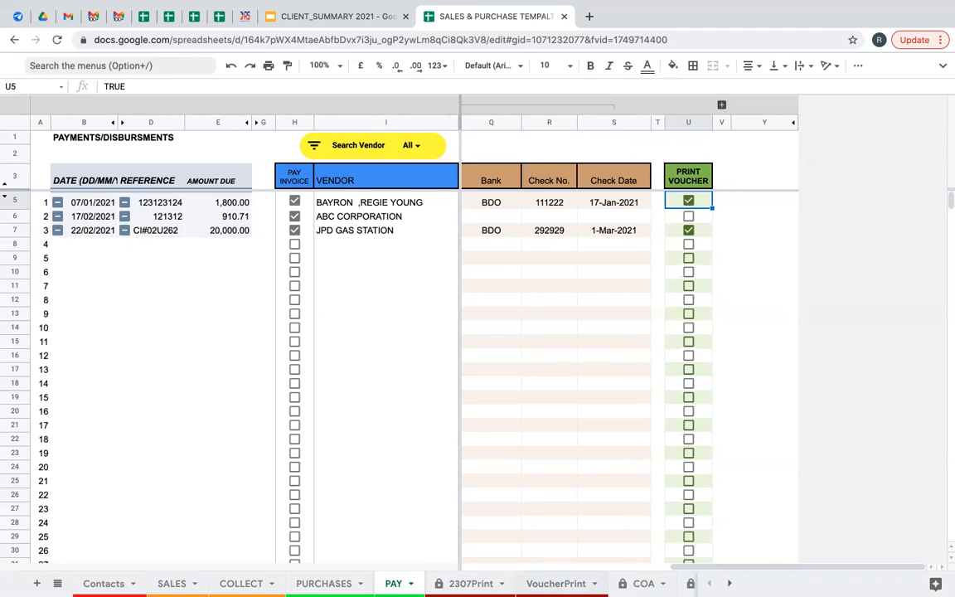
click(556, 583)
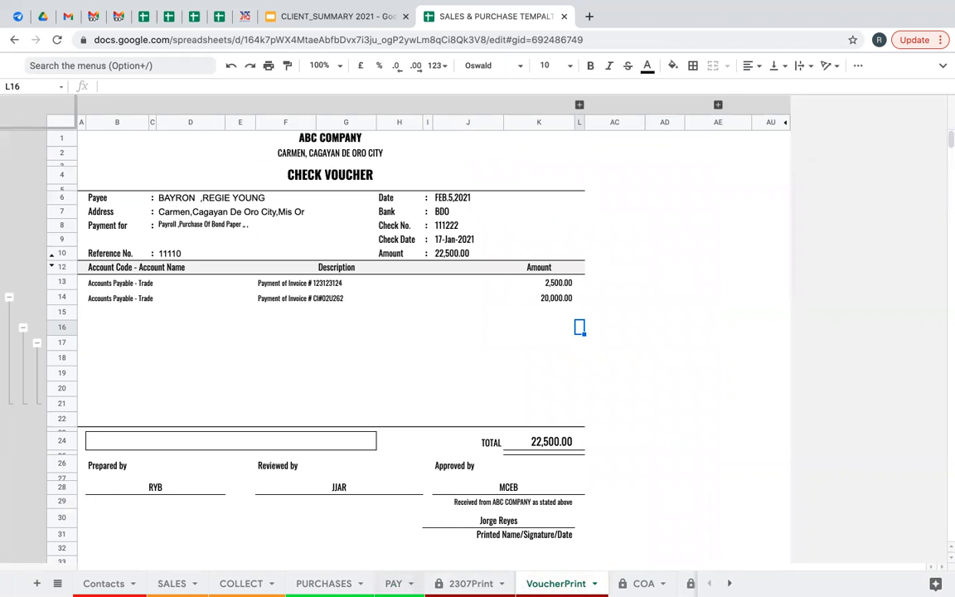
Untick Print Voucher for both the BAYRON and JPD GAS STATION payments on PAY.
click(393, 583)
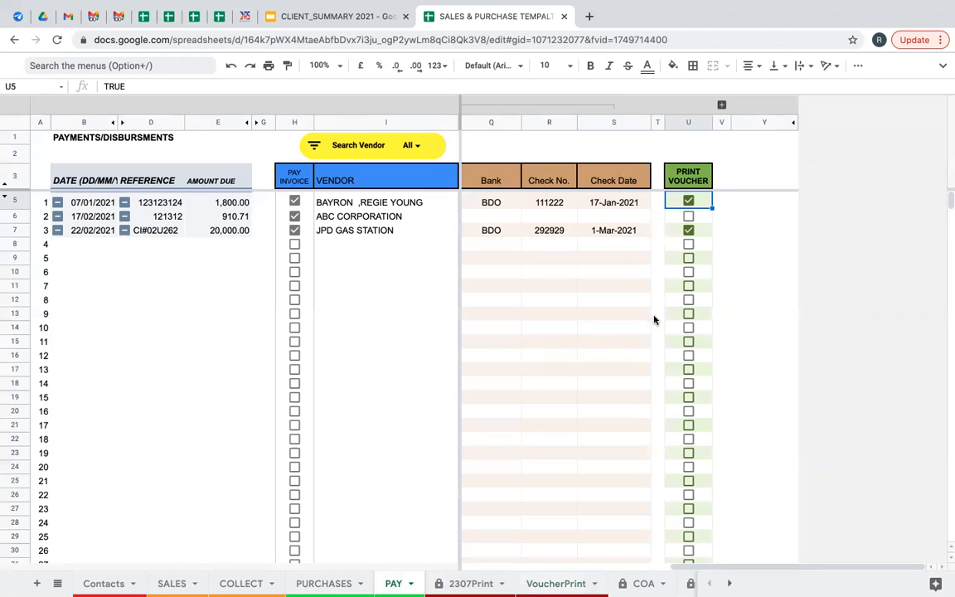
click(422, 209)
key(Right)
key(Right)
key(Right)
key(Right)
key(Right)
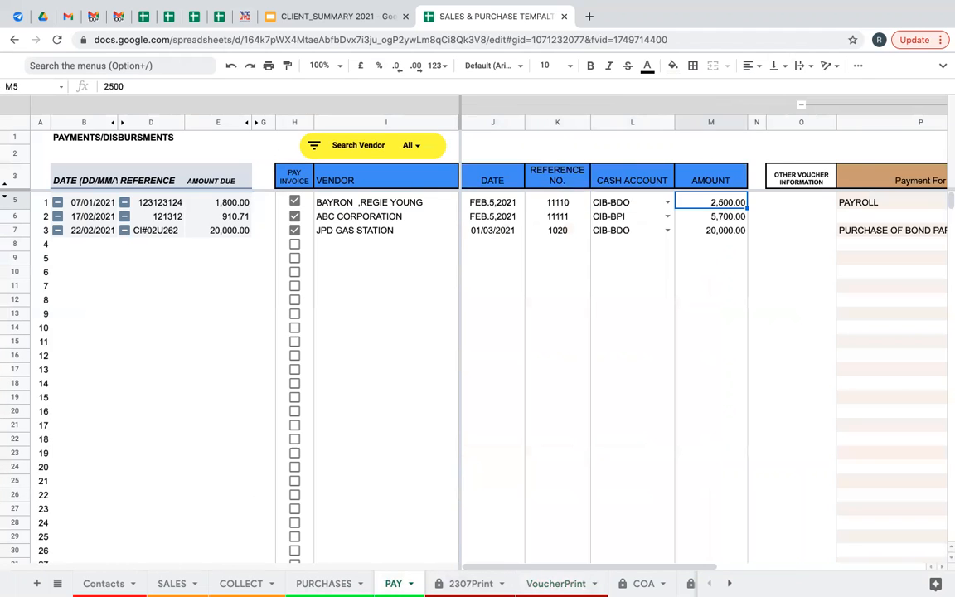
key(Right)
key(Right)
key(Right)
key(Right)
key(Right)
key(Right)
key(Right)
key(Right)
key(Right)
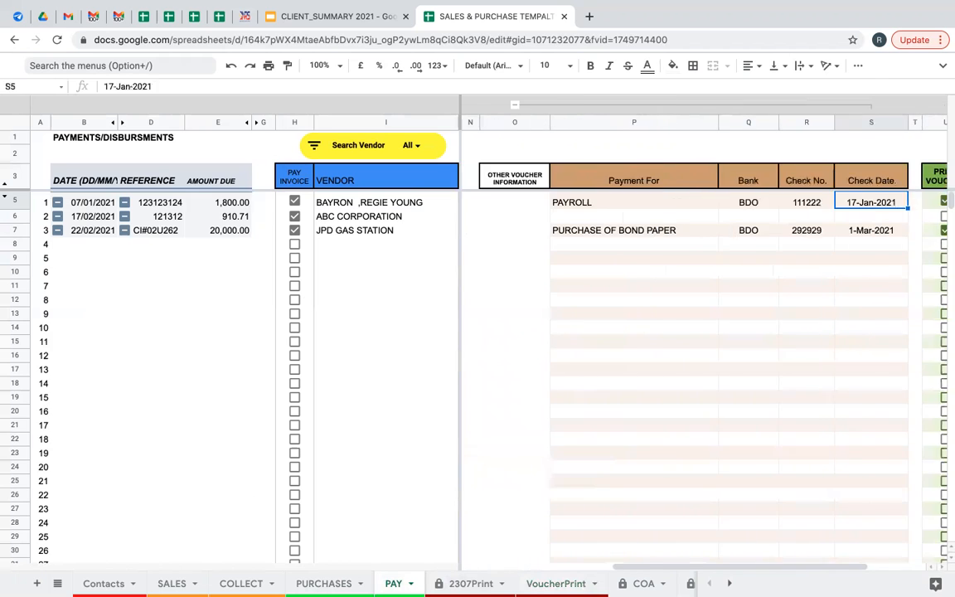
key(Left)
key(Left)
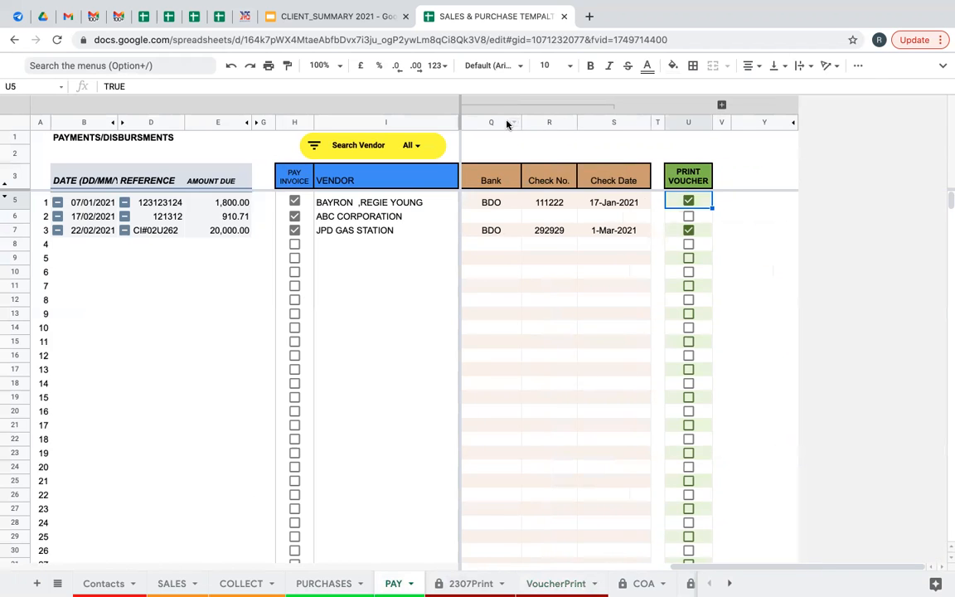
click(688, 201)
click(688, 230)
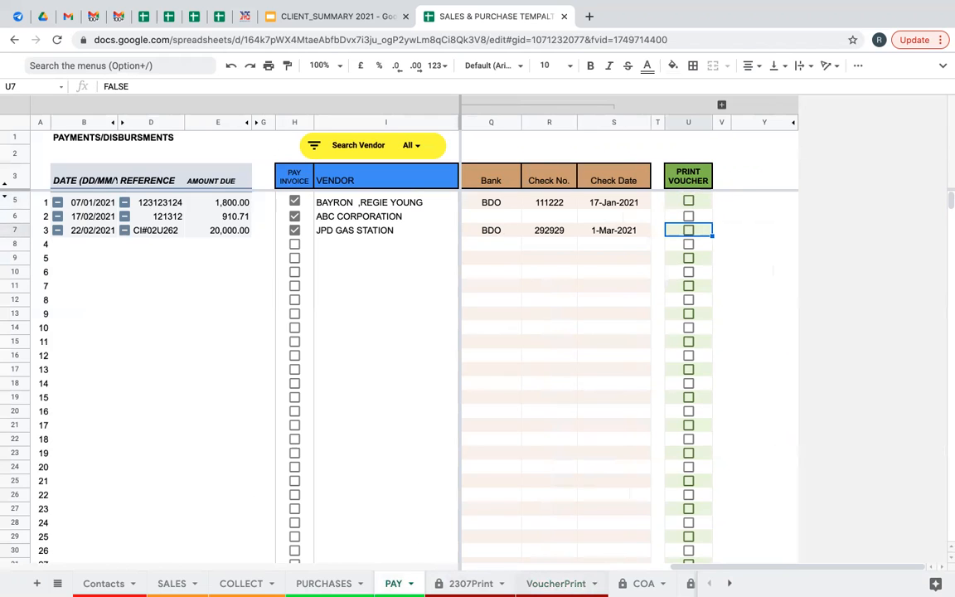
Move between PAY and PURCHASES, checking then cancelling the Search Vendor filter, ending on PURCHASES.
click(357, 584)
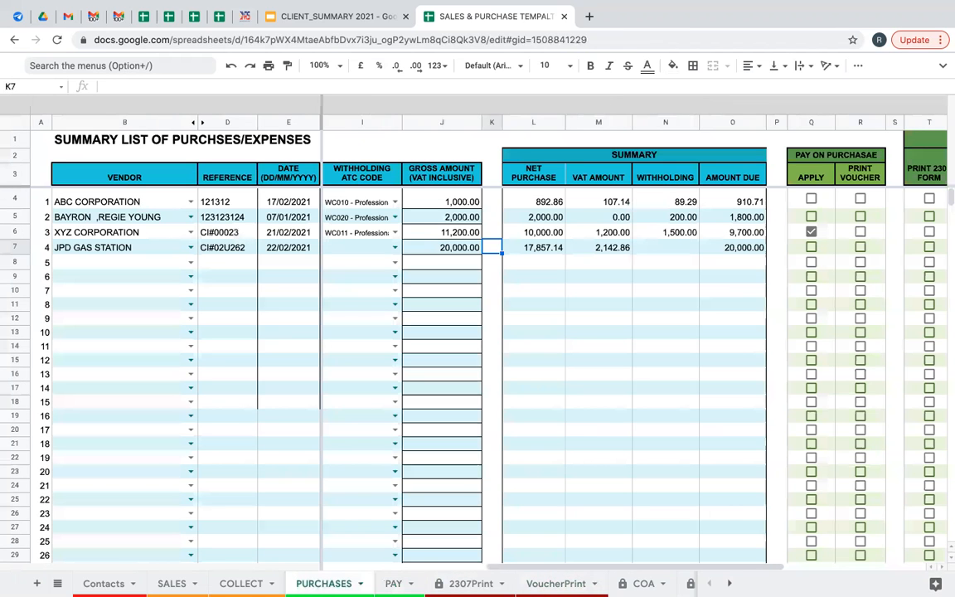
click(394, 583)
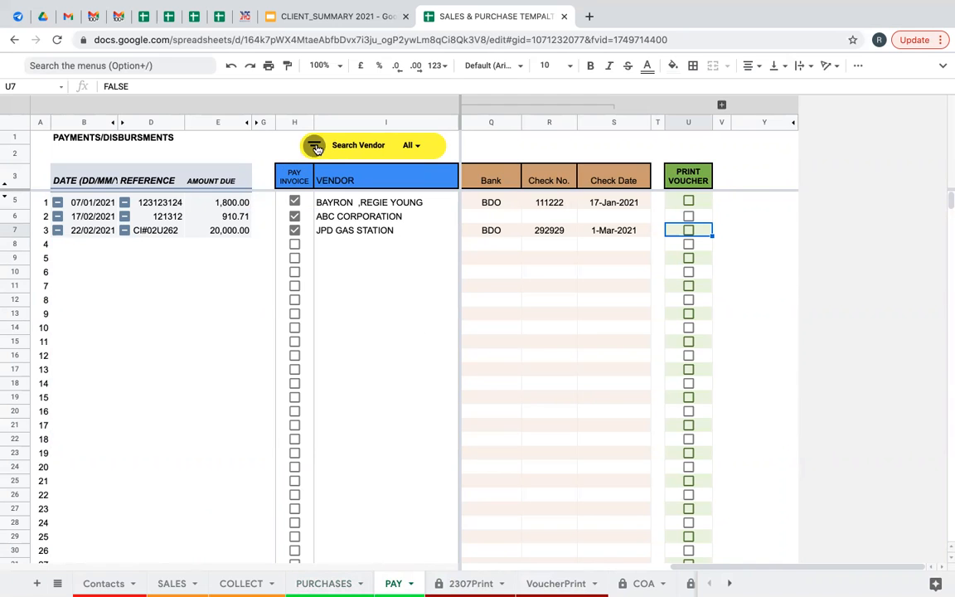
click(315, 146)
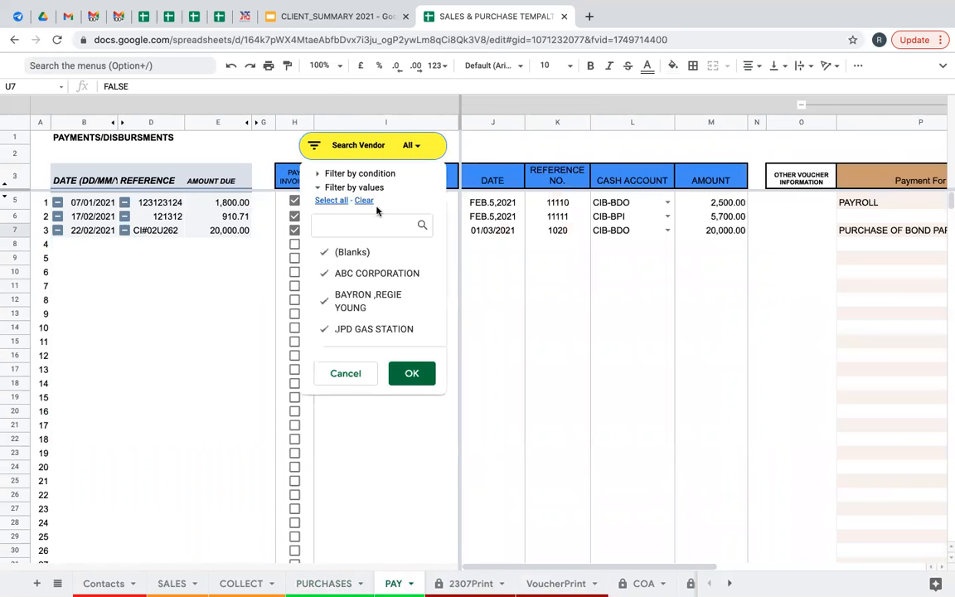
click(496, 275)
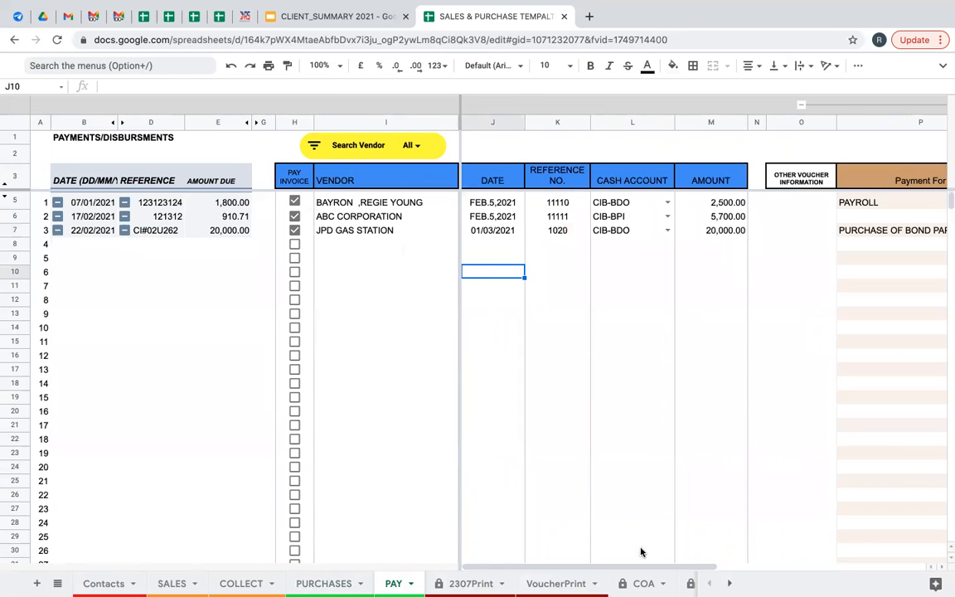
drag(640, 568, 711, 571)
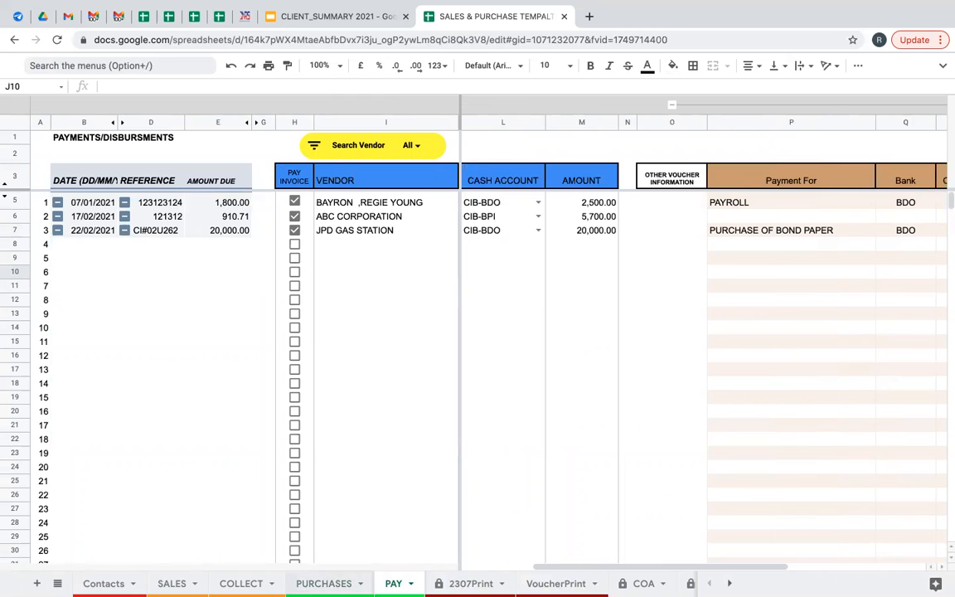
click(324, 583)
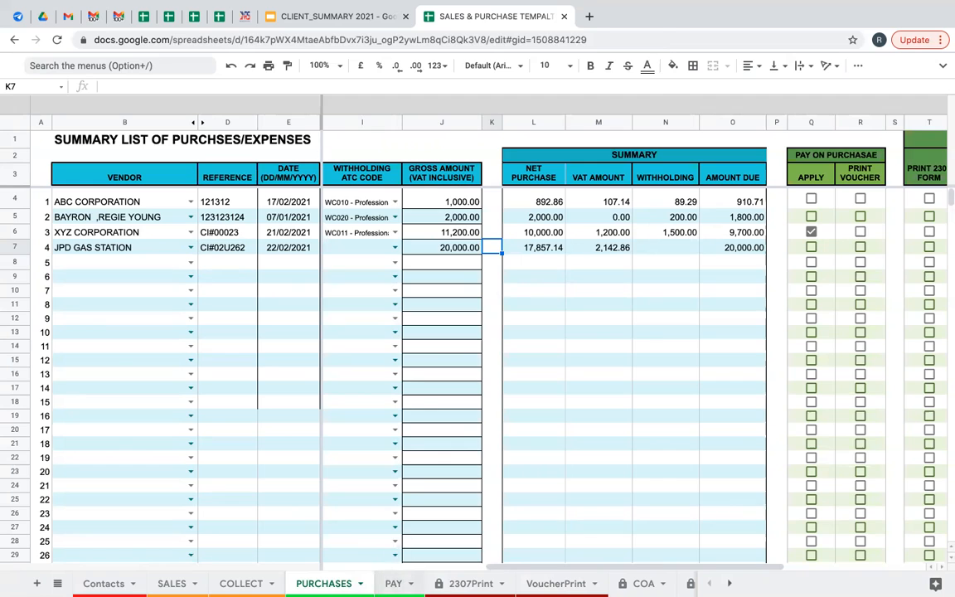
click(393, 583)
key(alt+Up)
Look over the 2307Print form, then settle on the blank VoucherPrint voucher totalling 0.00.
click(470, 583)
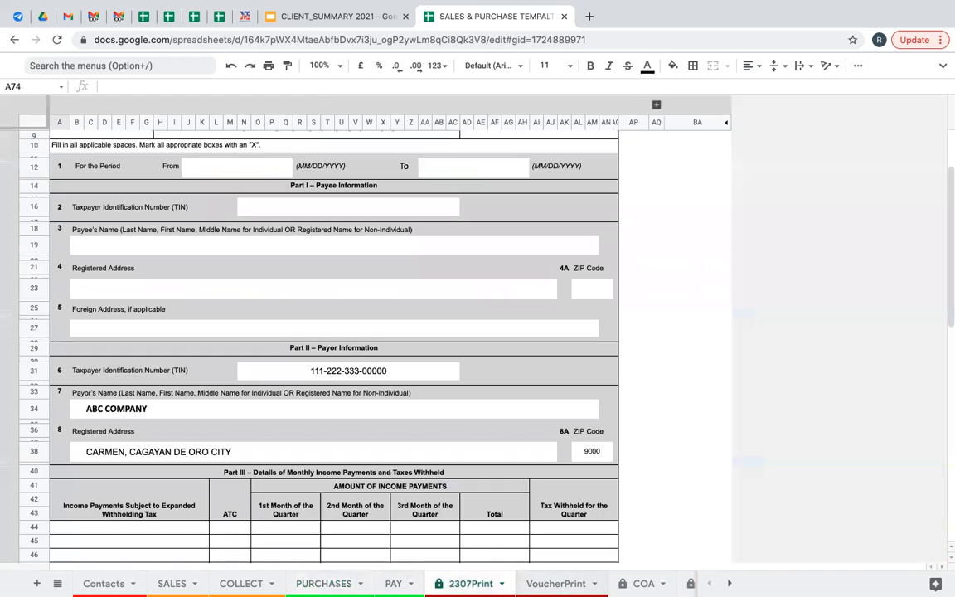
click(556, 583)
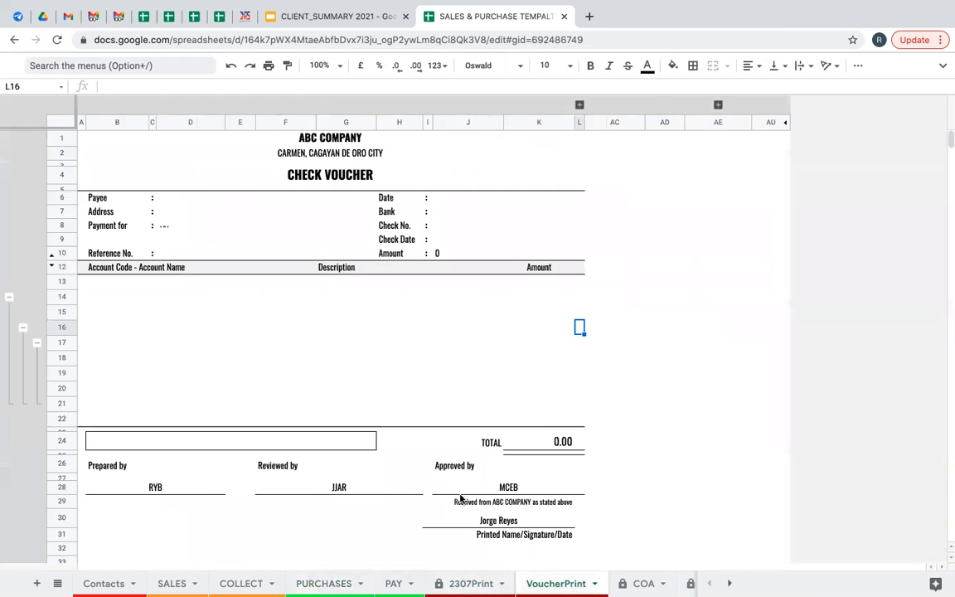
scroll(460, 495, down, 2)
scroll(460, 495, up, 2)
key(alt+Up)
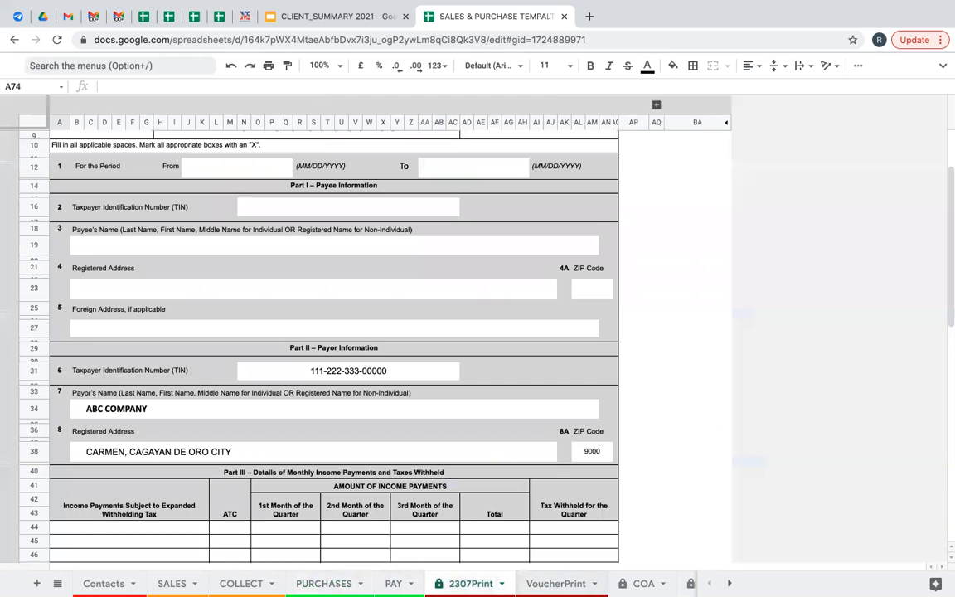
key(alt+Down)
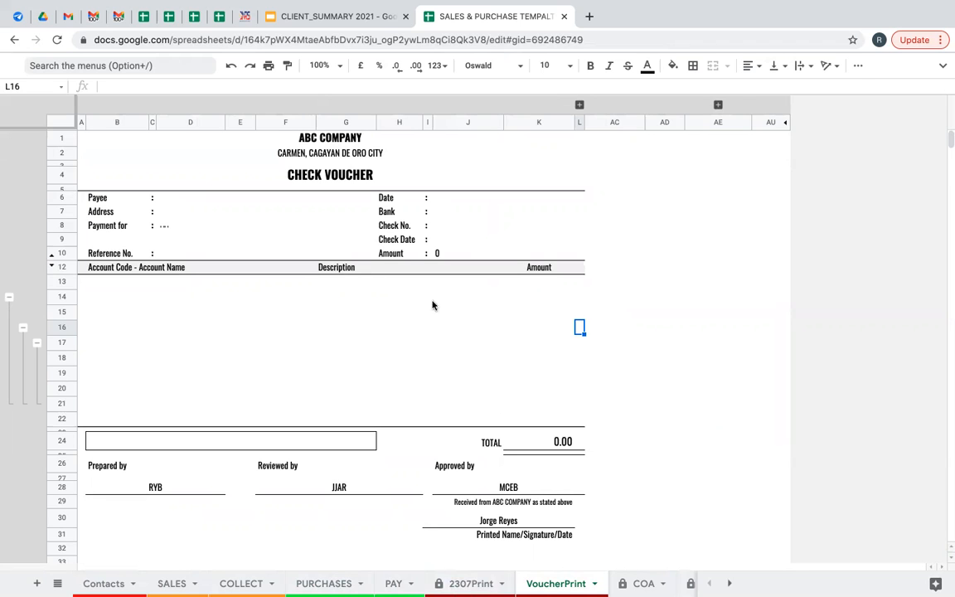
mouse_move(676, 7)
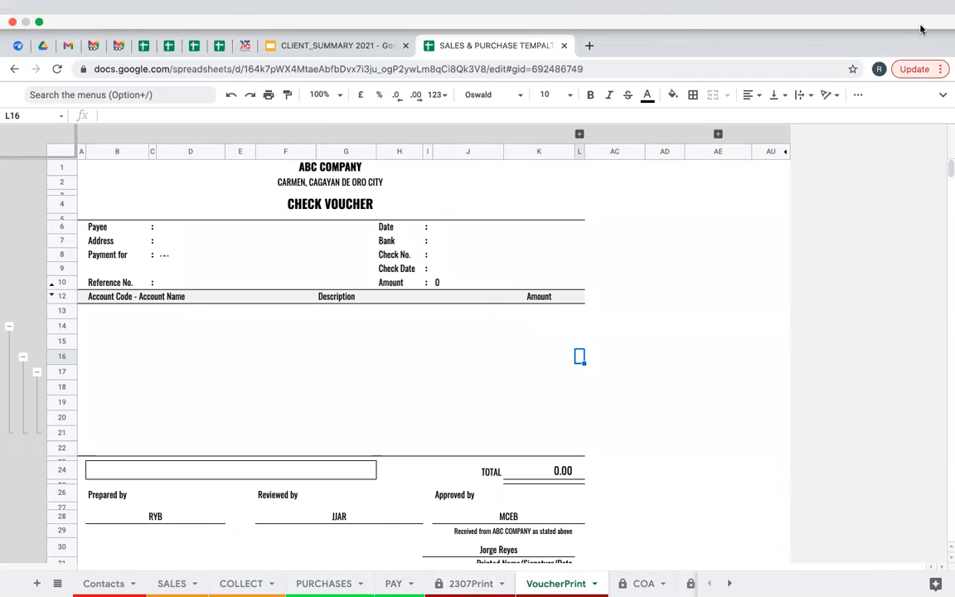